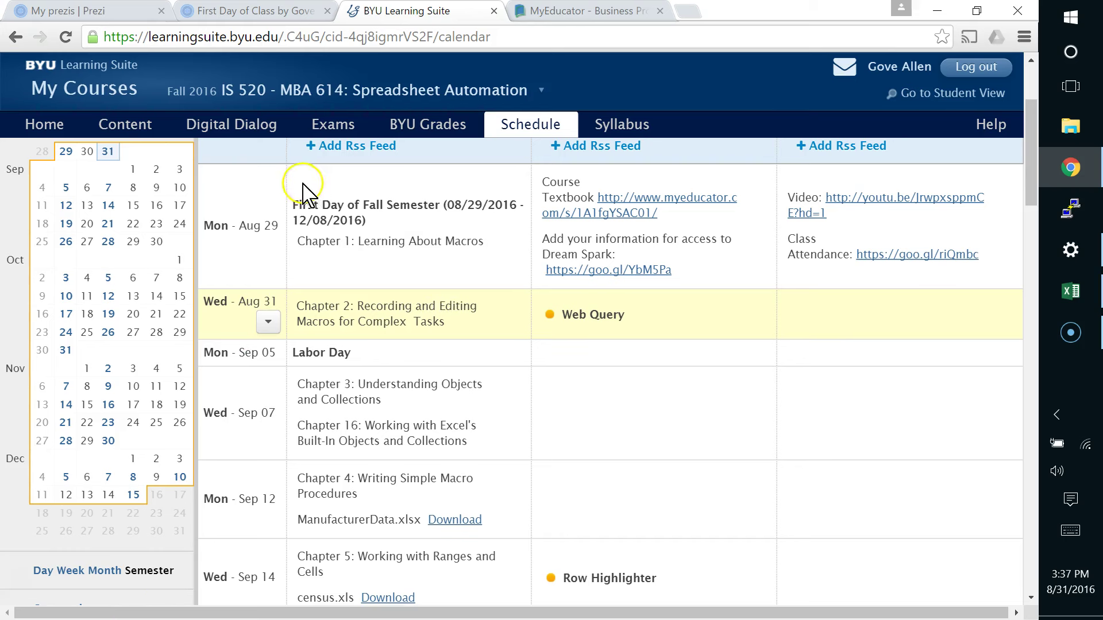
# Open the public syllabus link from the course syllabus's Distribute page and close both Prezi tabs
pyautogui.scroll(3, 567, 229)
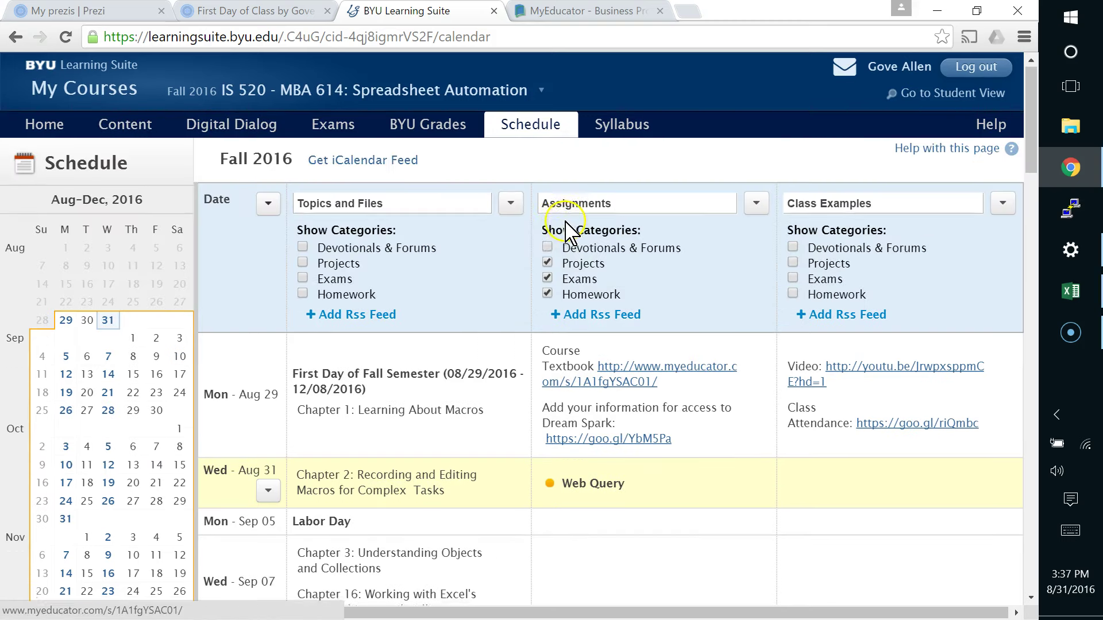
pyautogui.click(625, 128)
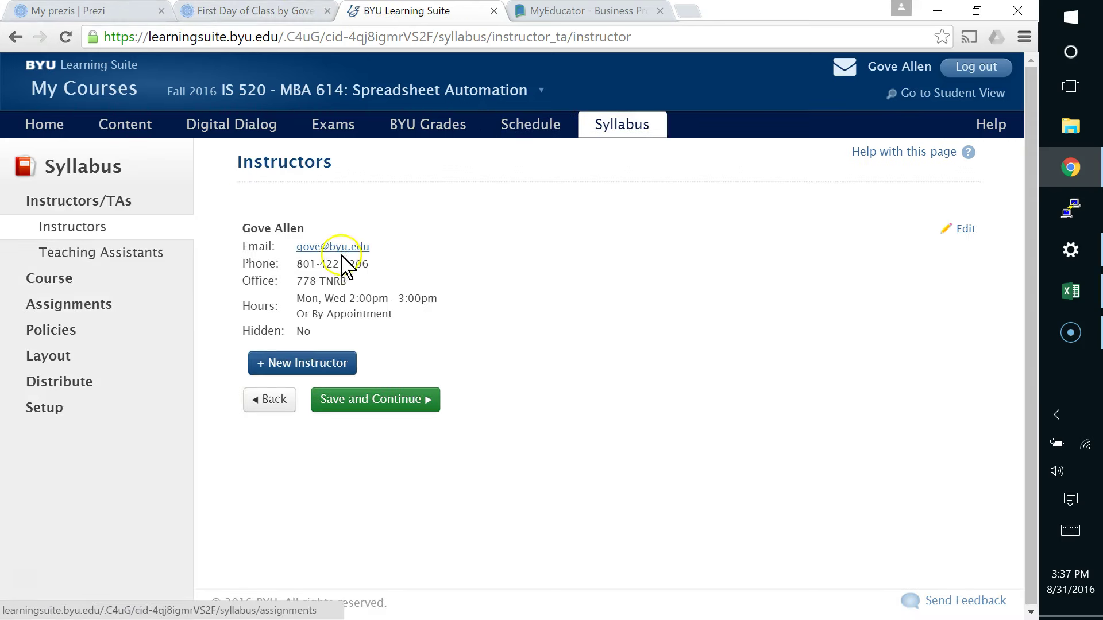
pyautogui.click(62, 383)
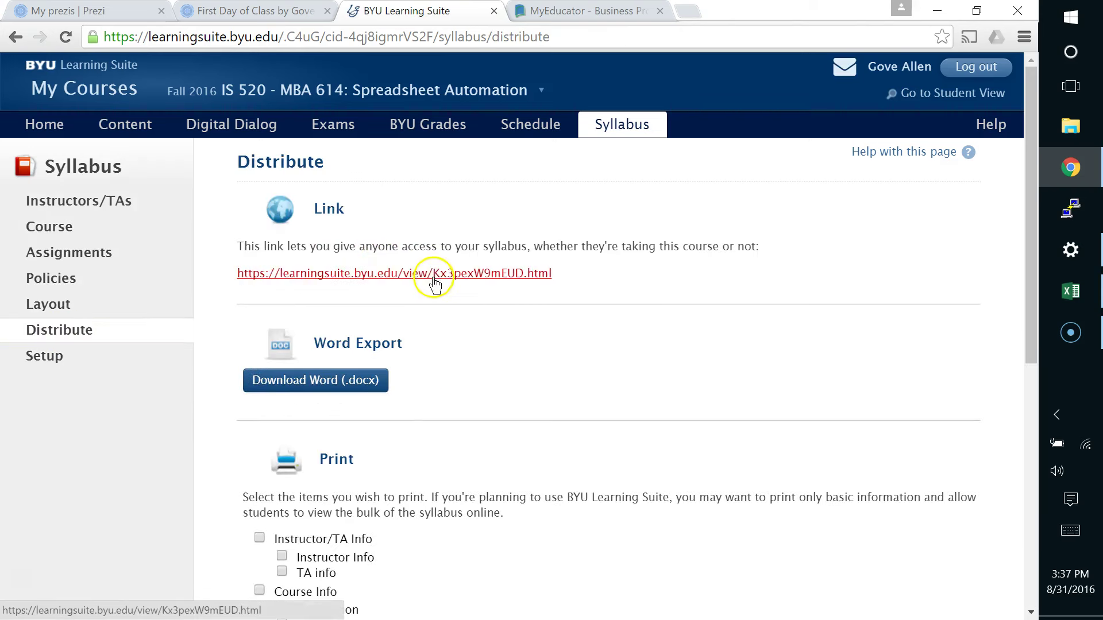
pyautogui.click(435, 273)
pyautogui.click(323, 10)
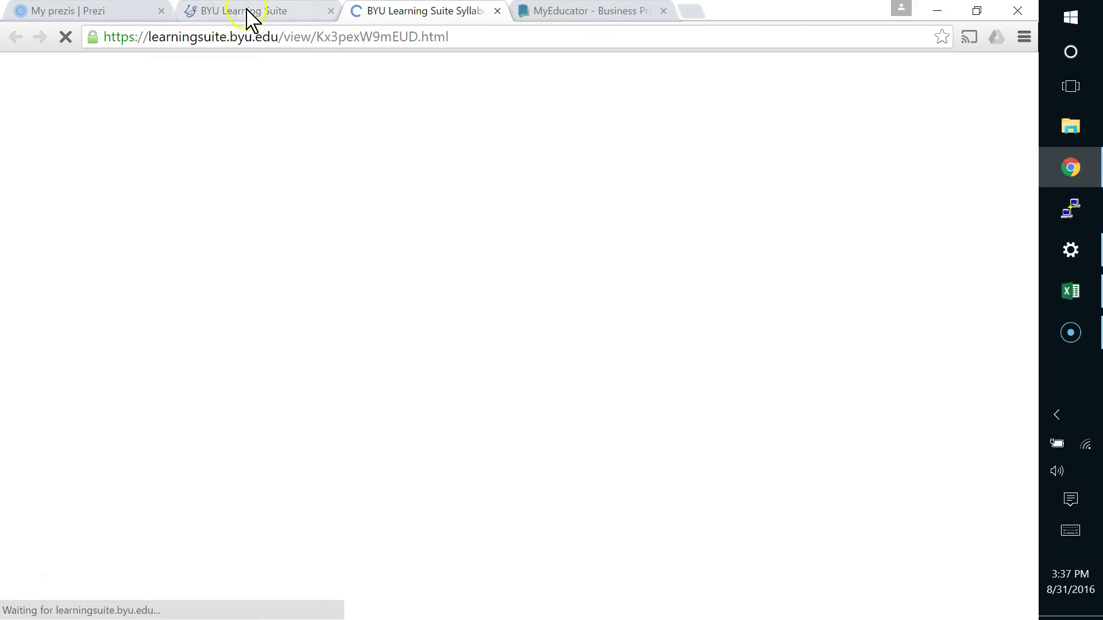
pyautogui.click(162, 11)
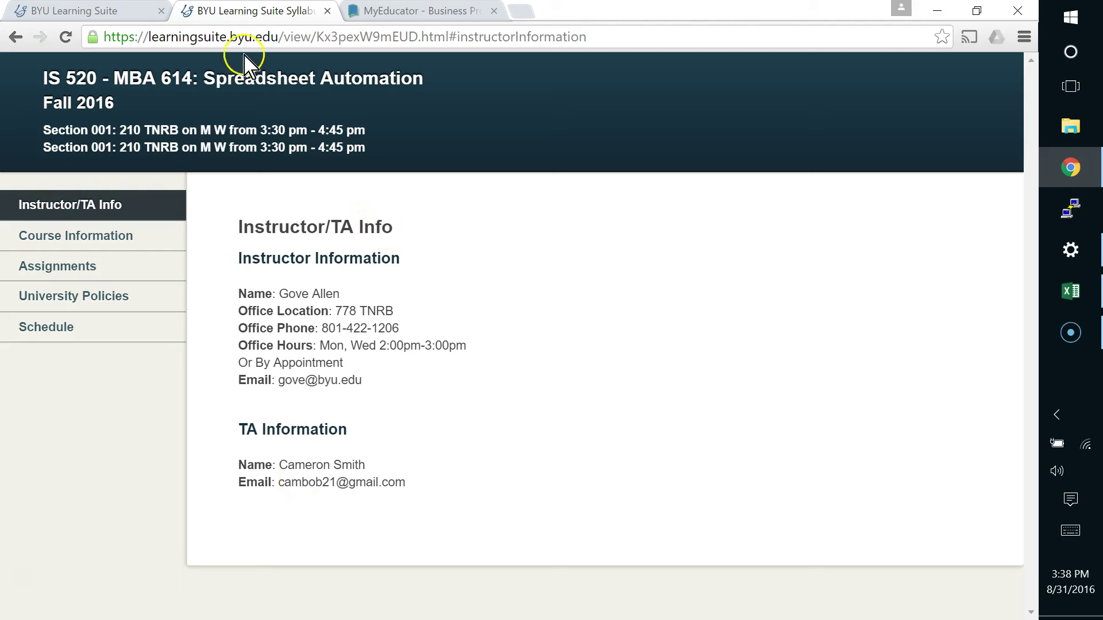
# Return to the Learning Suite course and view its TA Contact Info and TA Office Hours content pages
pyautogui.click(115, 12)
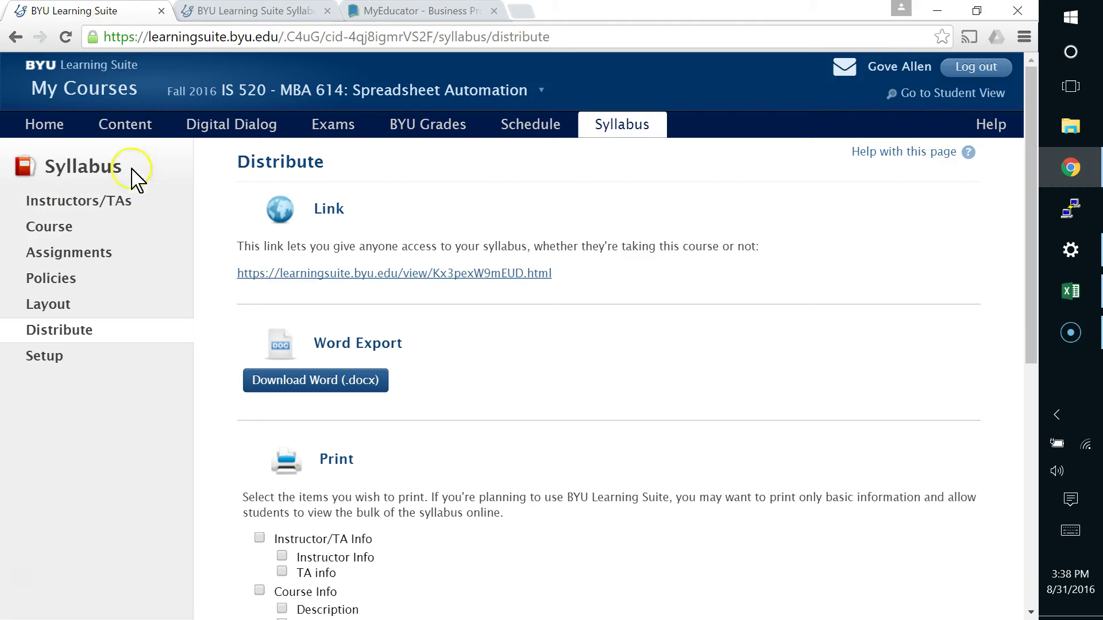
pyautogui.click(124, 126)
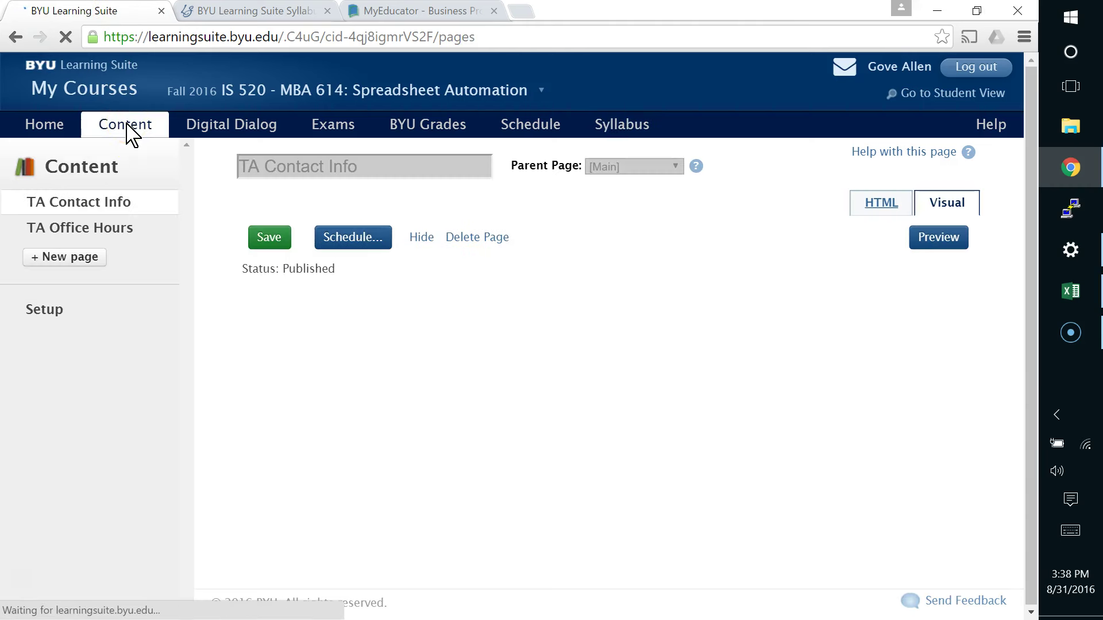
pyautogui.click(86, 232)
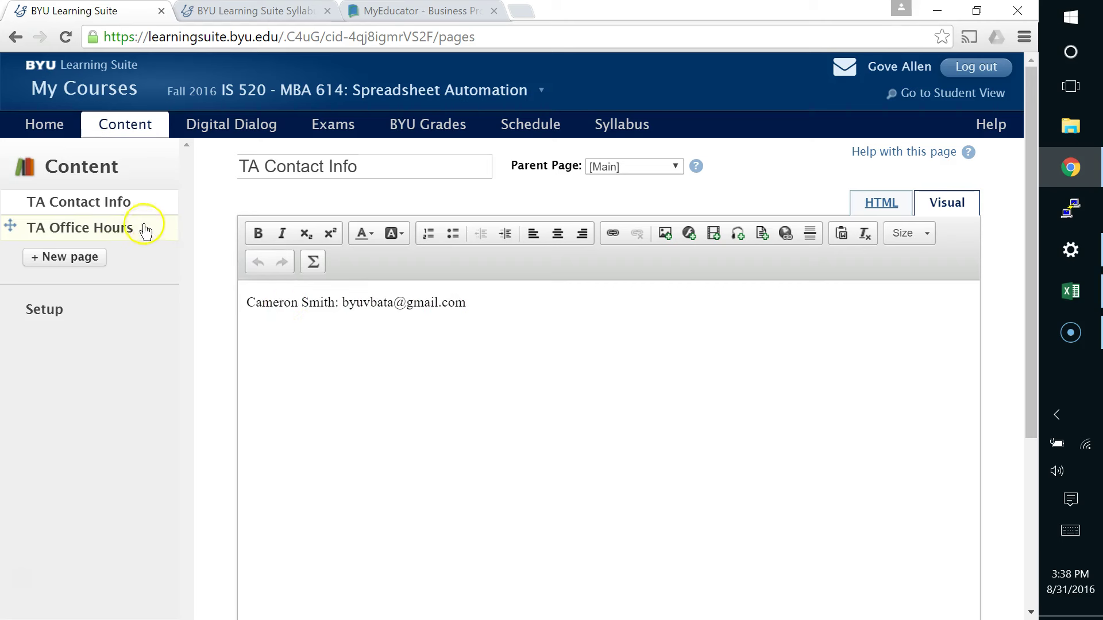
pyautogui.click(122, 229)
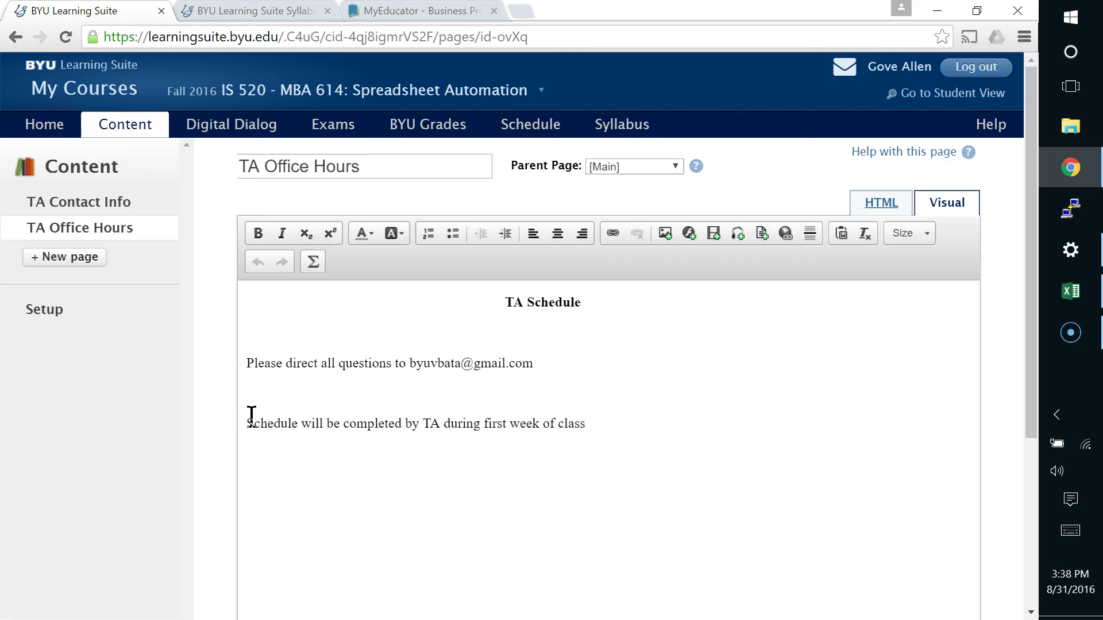
# Look through section 2.7 of the MyEducator textbook and open section 2.1 Introduction & Resources
pyautogui.click(290, 11)
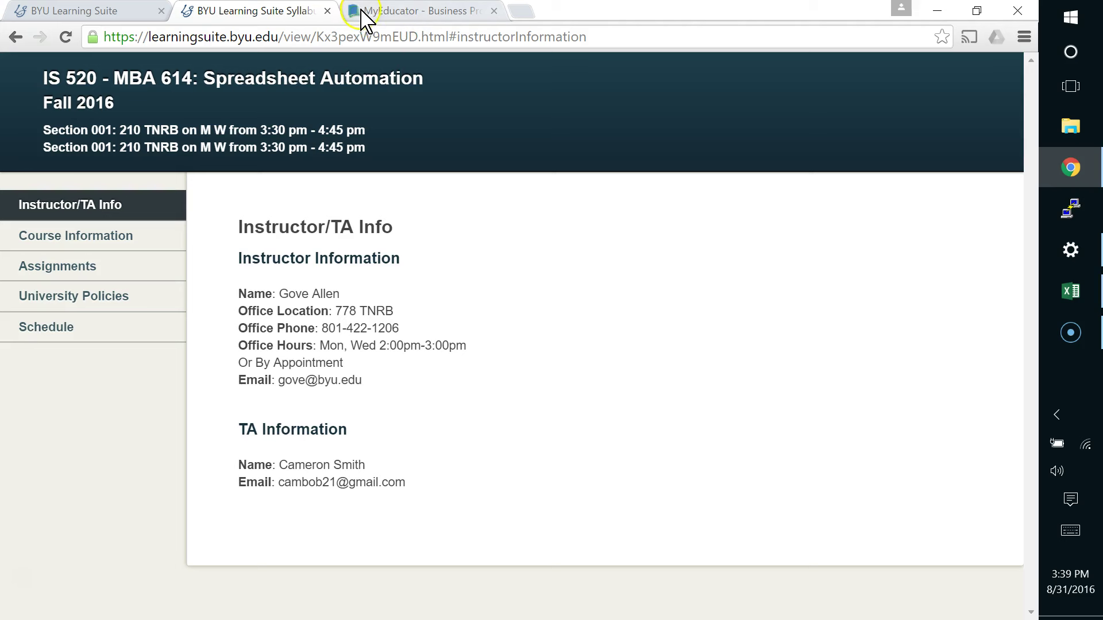
pyautogui.click(420, 14)
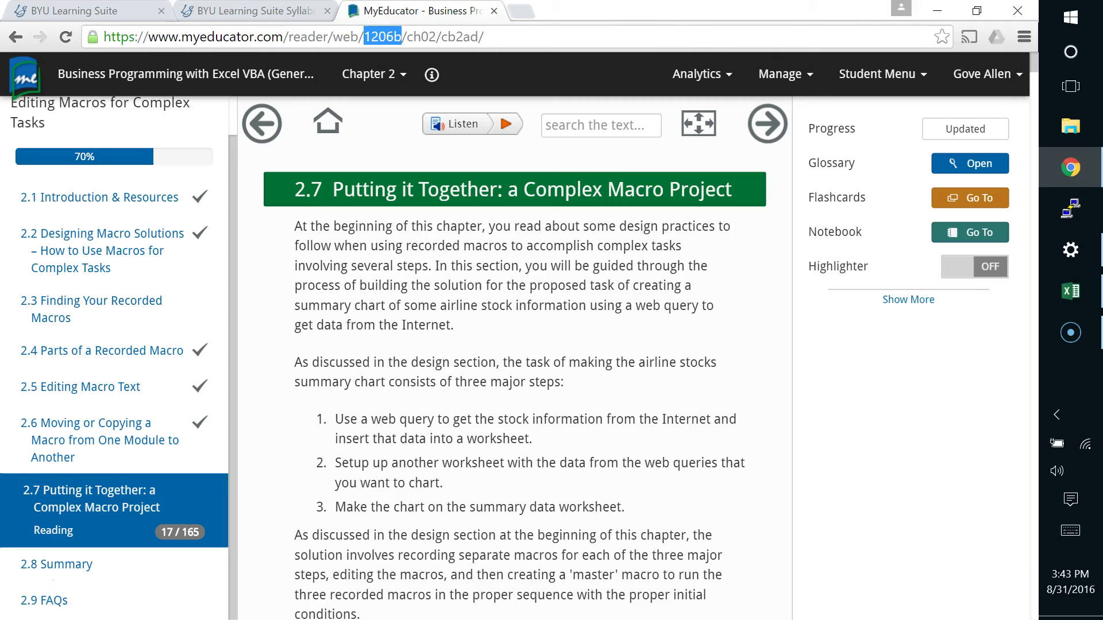
pyautogui.scroll(-5, 73, 394)
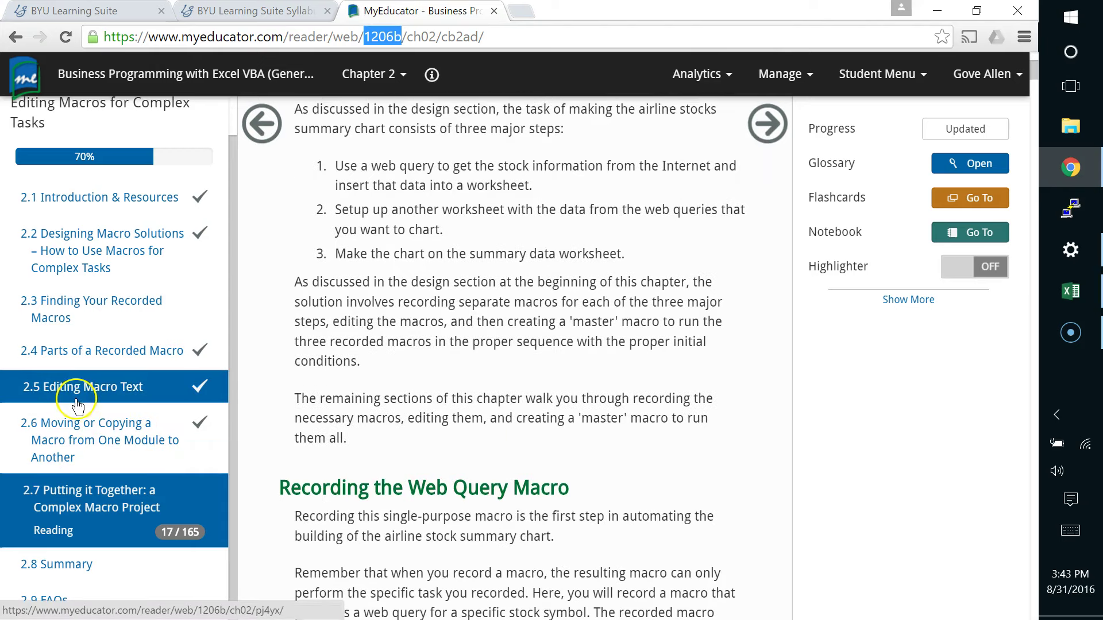
pyautogui.scroll(-5, 80, 396)
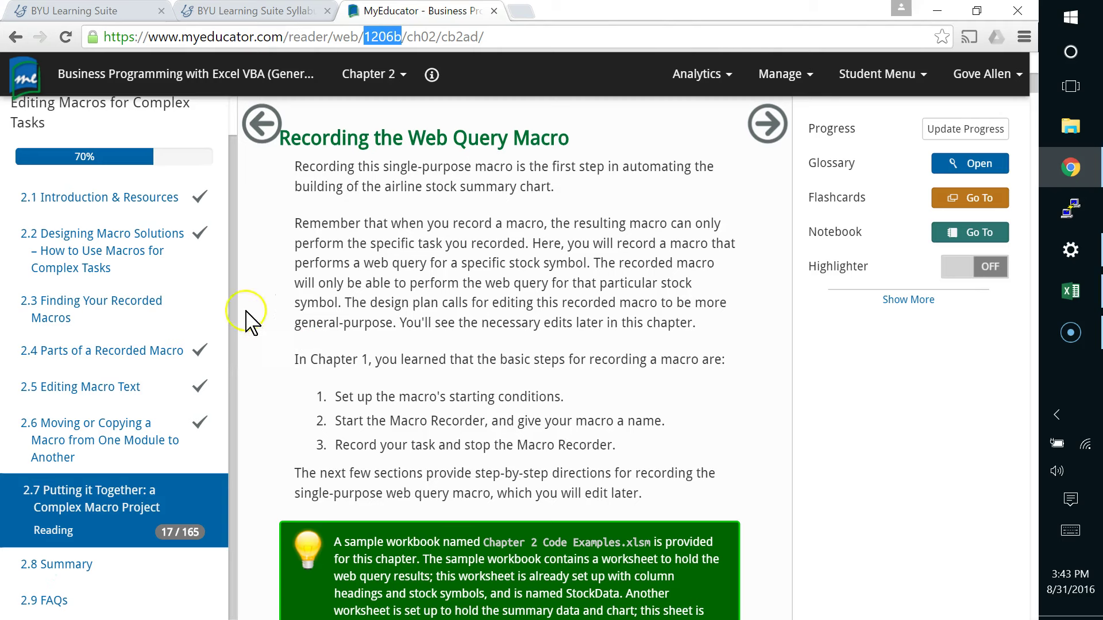
pyautogui.click(135, 209)
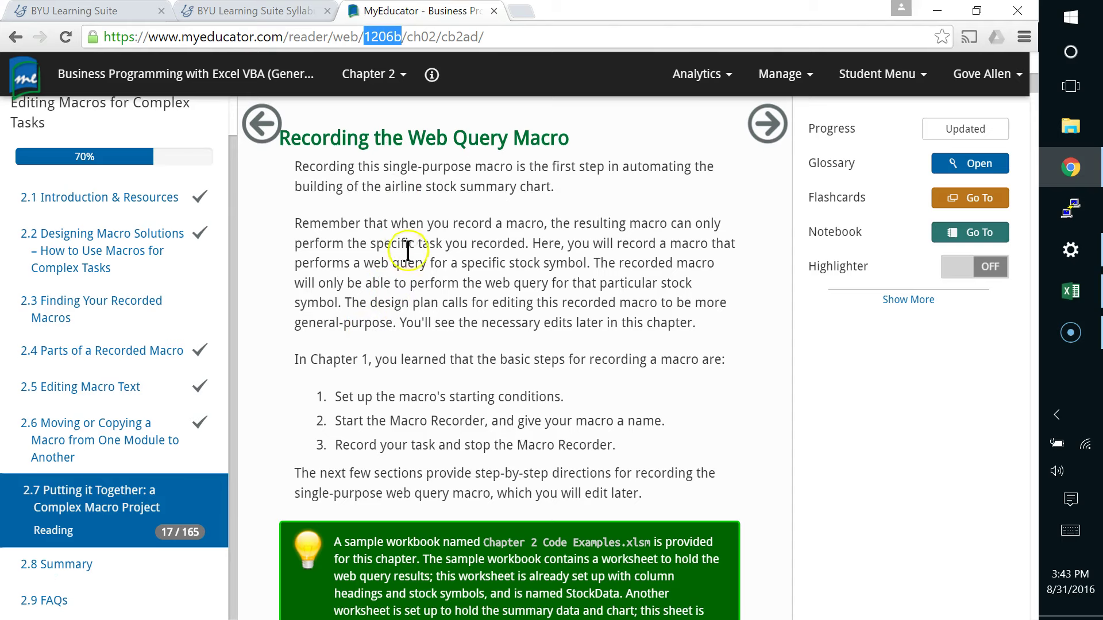
pyautogui.scroll(10, 407, 251)
pyautogui.click(138, 198)
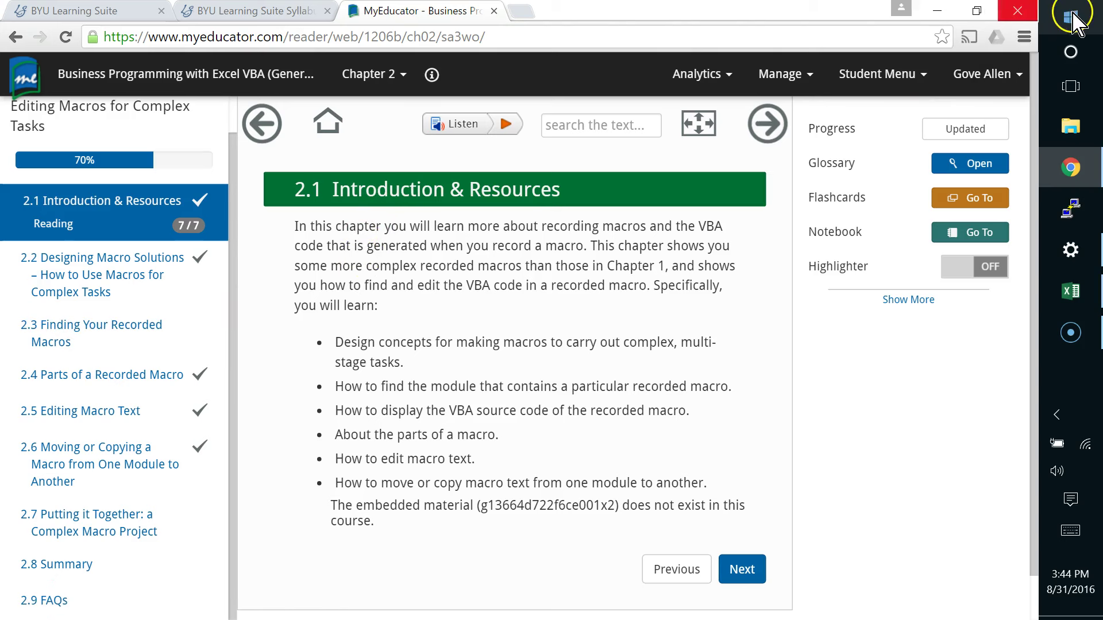
# Switch to Excel and close the FoundingQuotes.xlsx workbook without saving its changes
pyautogui.click(1070, 292)
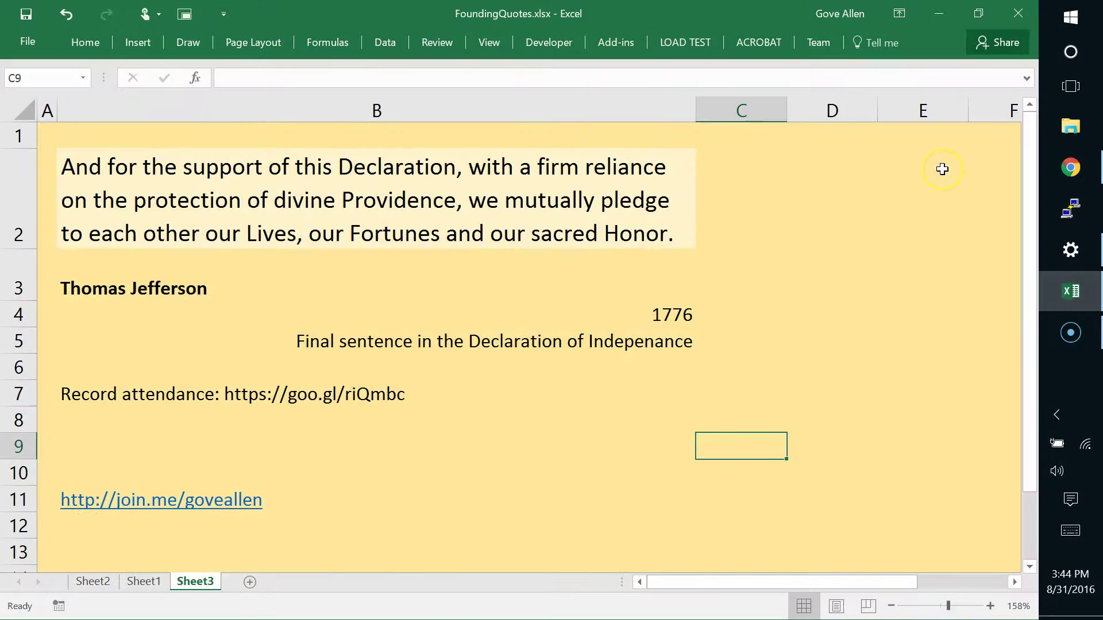
pyautogui.hotkey('alt', 'F4')
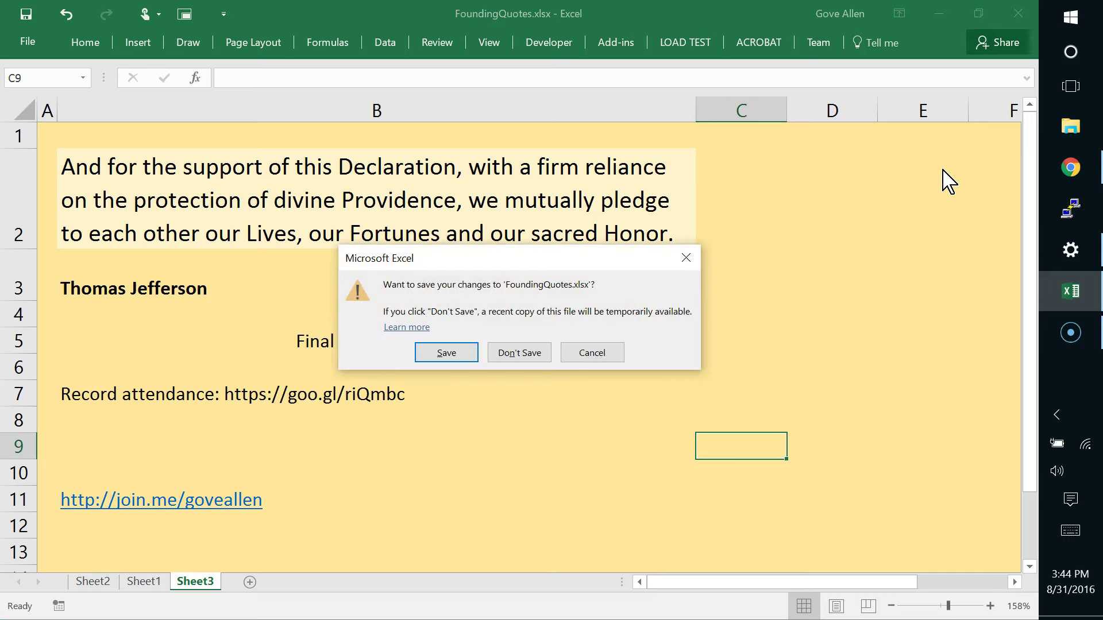
pyautogui.press('n')
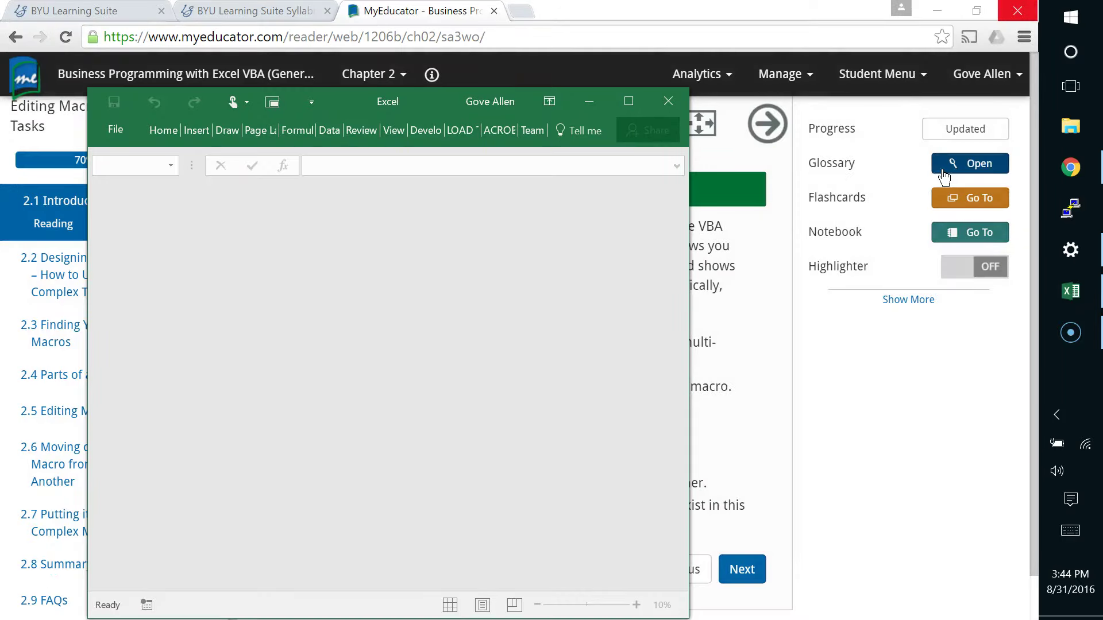
# Maximize the empty Excel window and create a new blank workbook
pyautogui.doubleClick(457, 102)
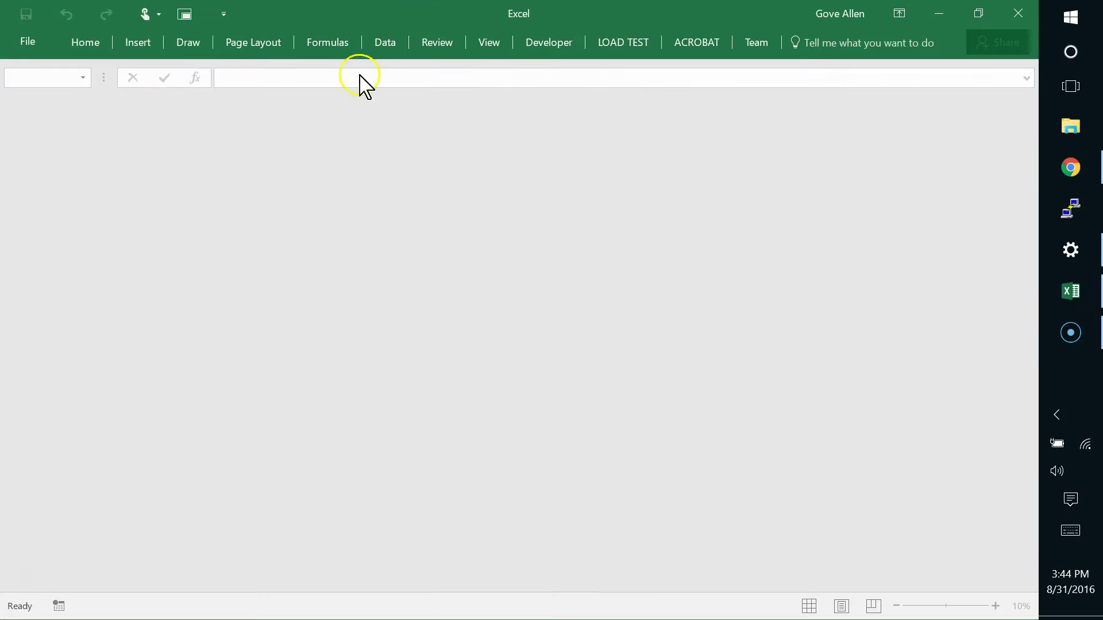
pyautogui.click(33, 47)
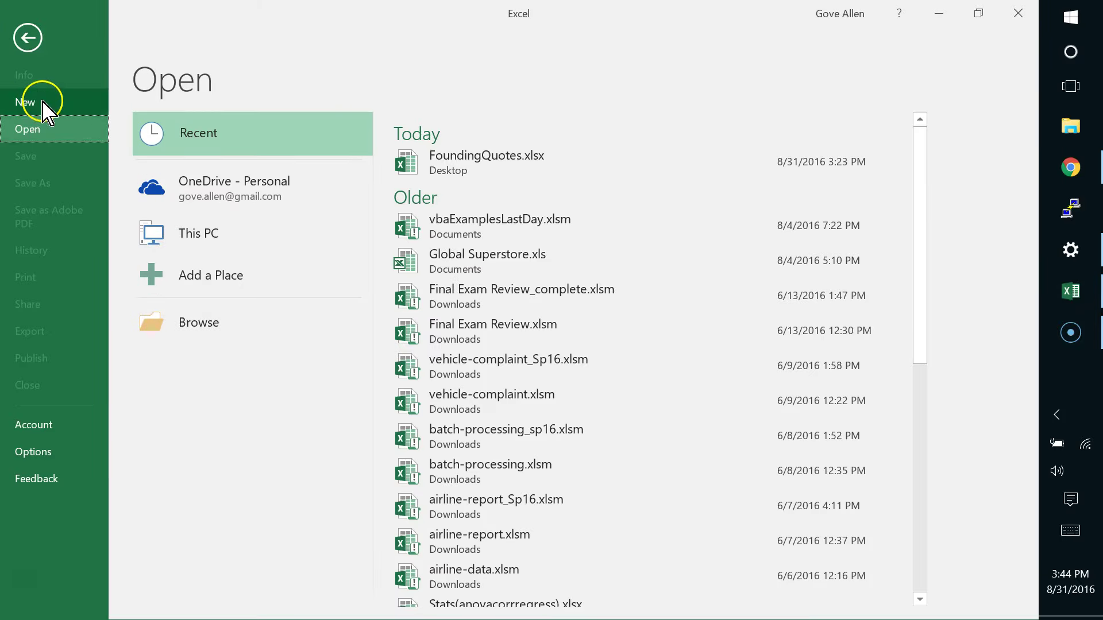
pyautogui.click(46, 106)
pyautogui.click(199, 261)
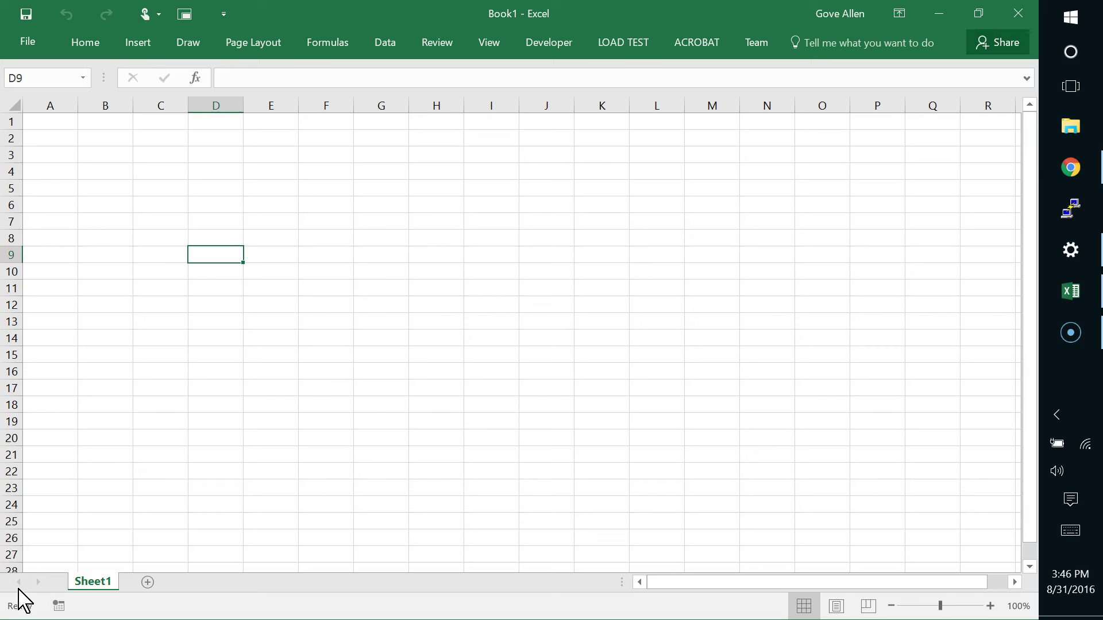
# Enter the column headings Ticker, P/E Ratio and Beta in cells A1 to C1
pyautogui.click(49, 127)
pyautogui.write('Ti')
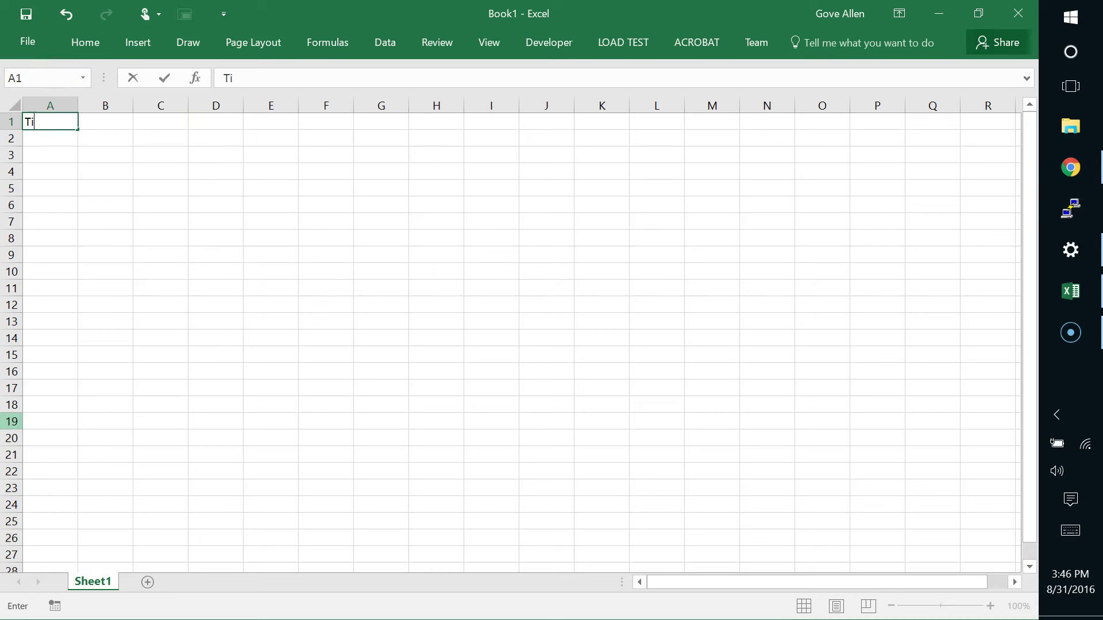
pyautogui.write('cker')
pyautogui.press('Tab')
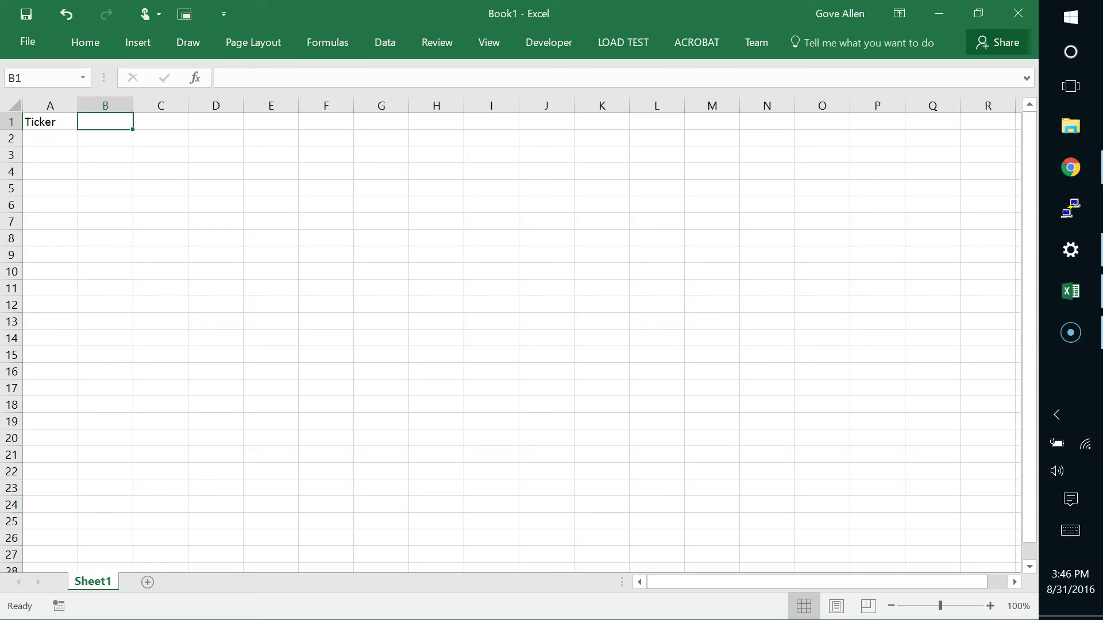
pyautogui.write('E')
pyautogui.press('BackSpace')
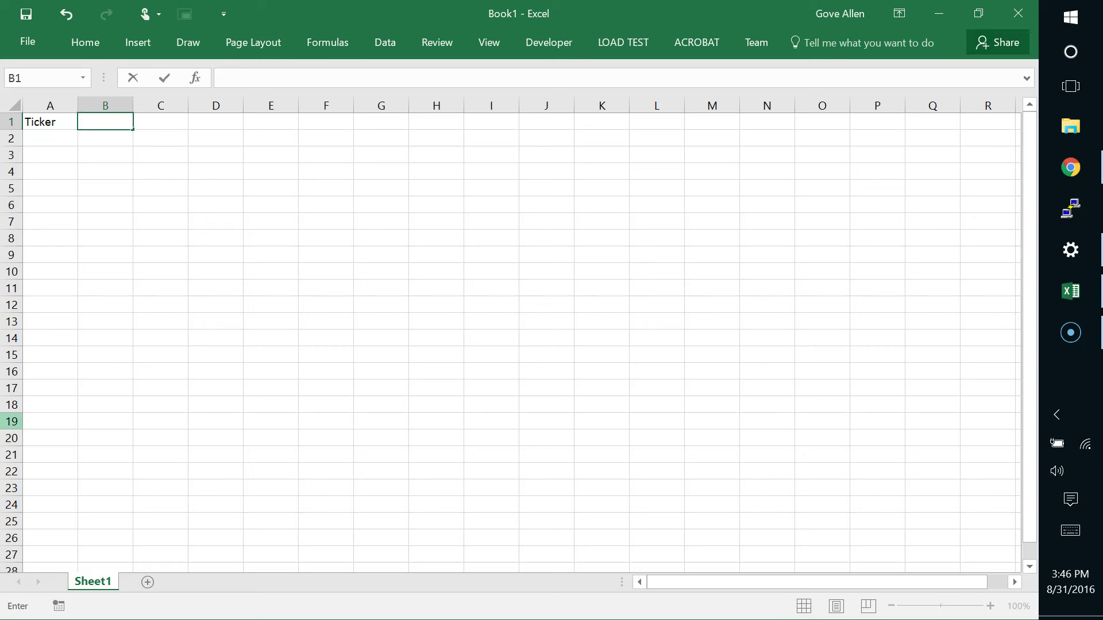
pyautogui.write('P/E Ration')
pyautogui.press('BackSpace')
pyautogui.press('Tab')
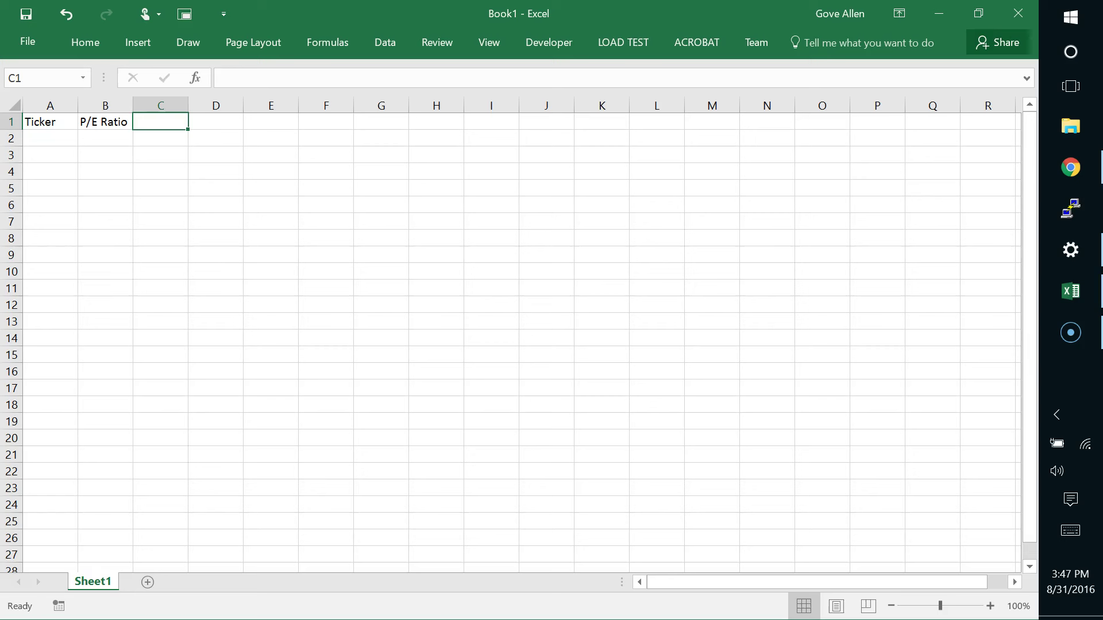
pyautogui.write('B')
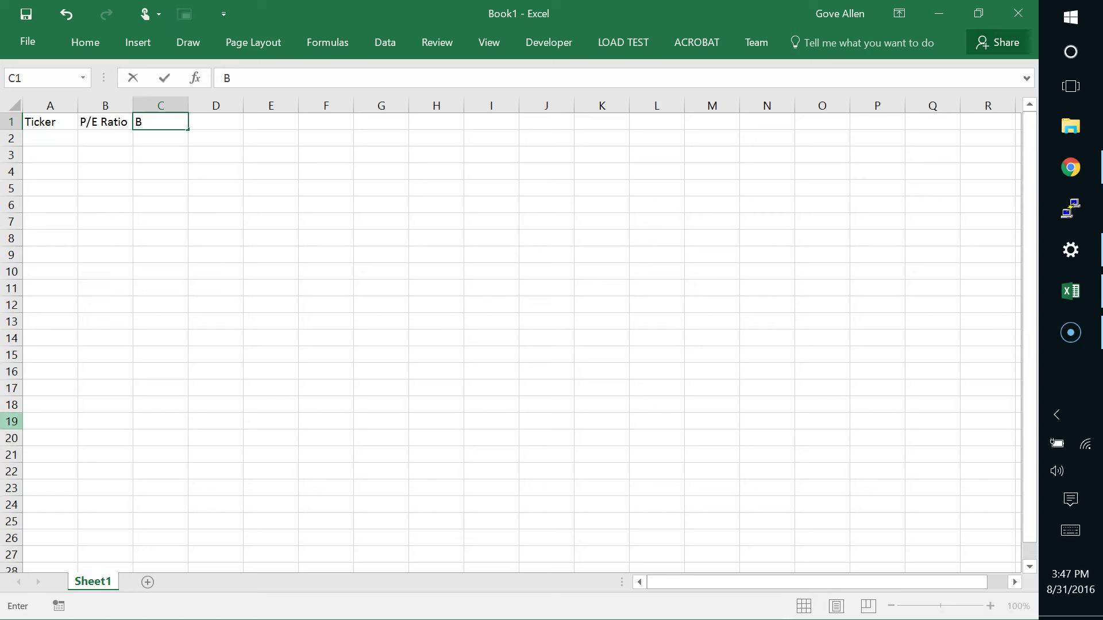
pyautogui.write('eta')
pyautogui.press('Return')
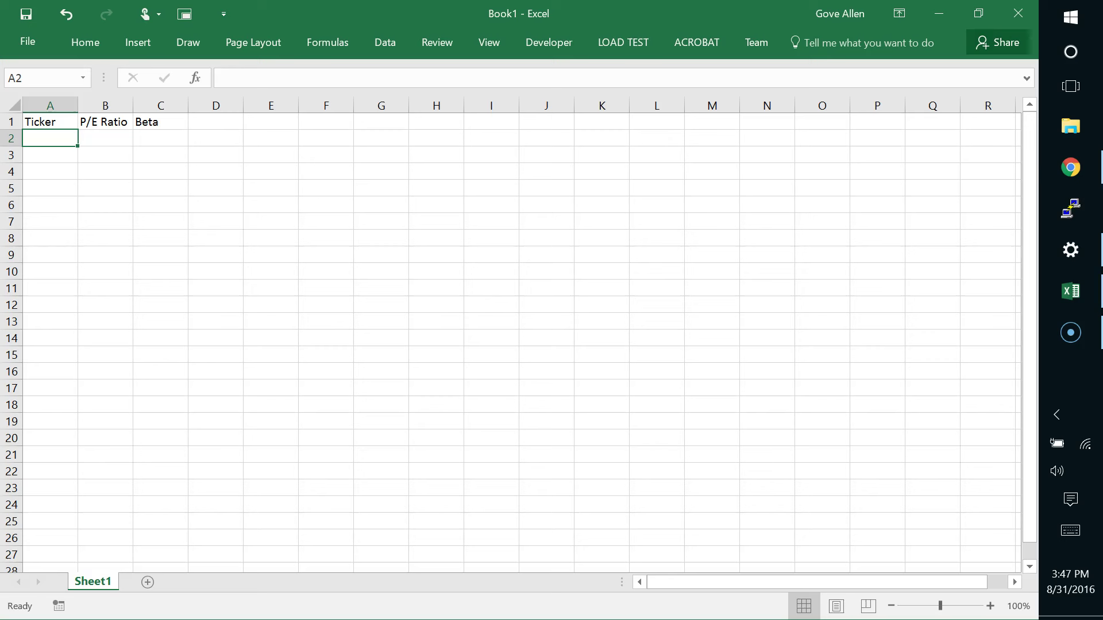
# Enter the tickers LUV, DAL and UAL in cells A2 to A4
pyautogui.write('LUV')
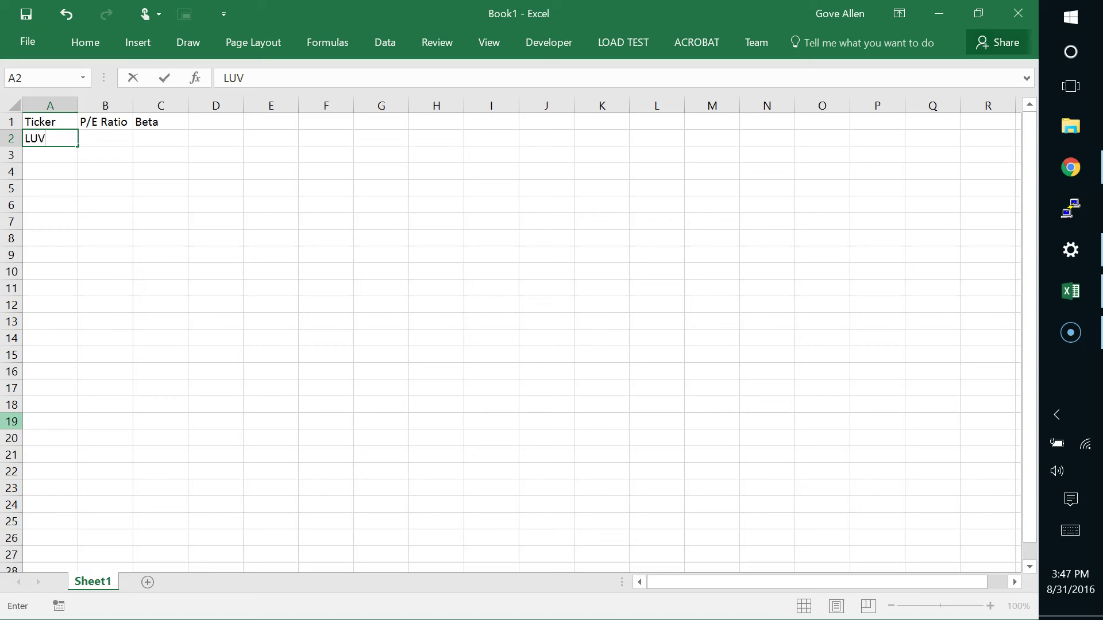
pyautogui.press('Return')
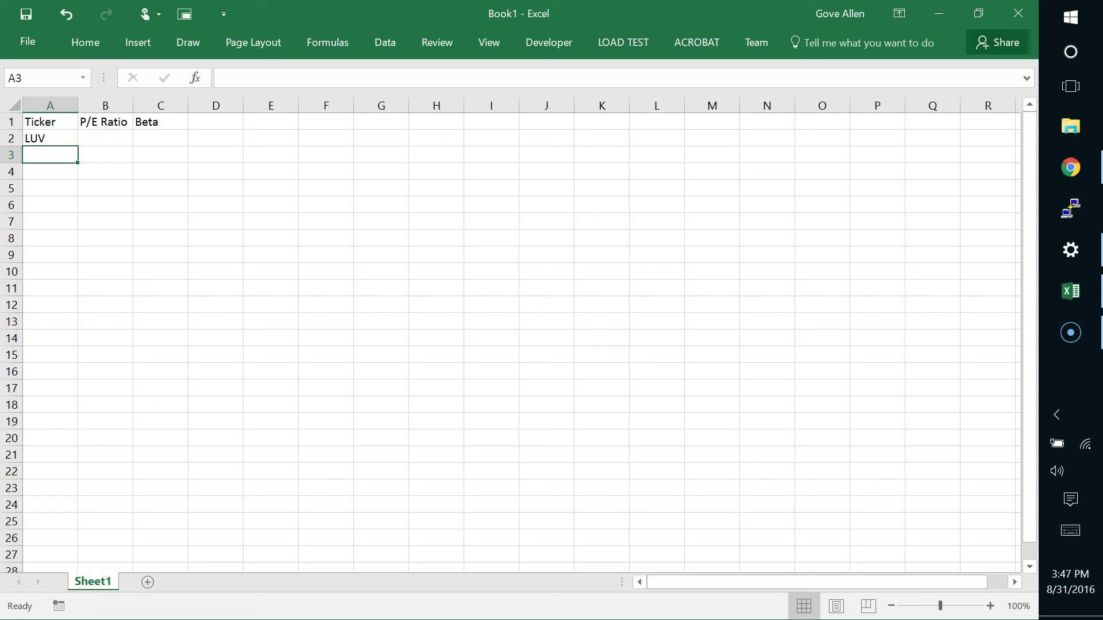
pyautogui.write('DAL')
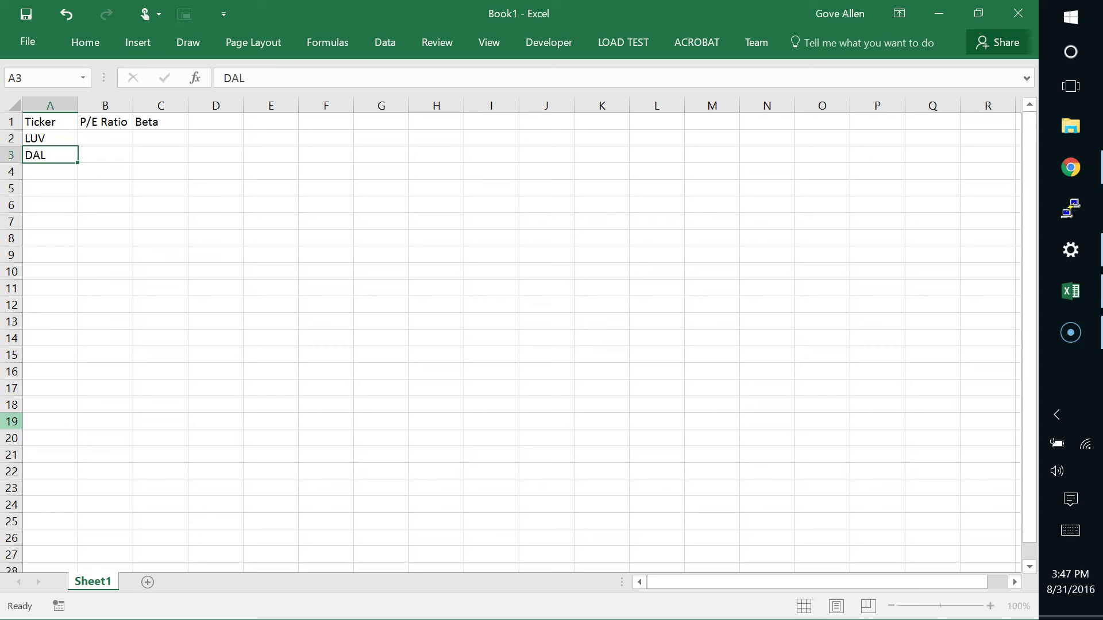
pyautogui.press('Return')
pyautogui.write('UAL')
pyautogui.press('Return')
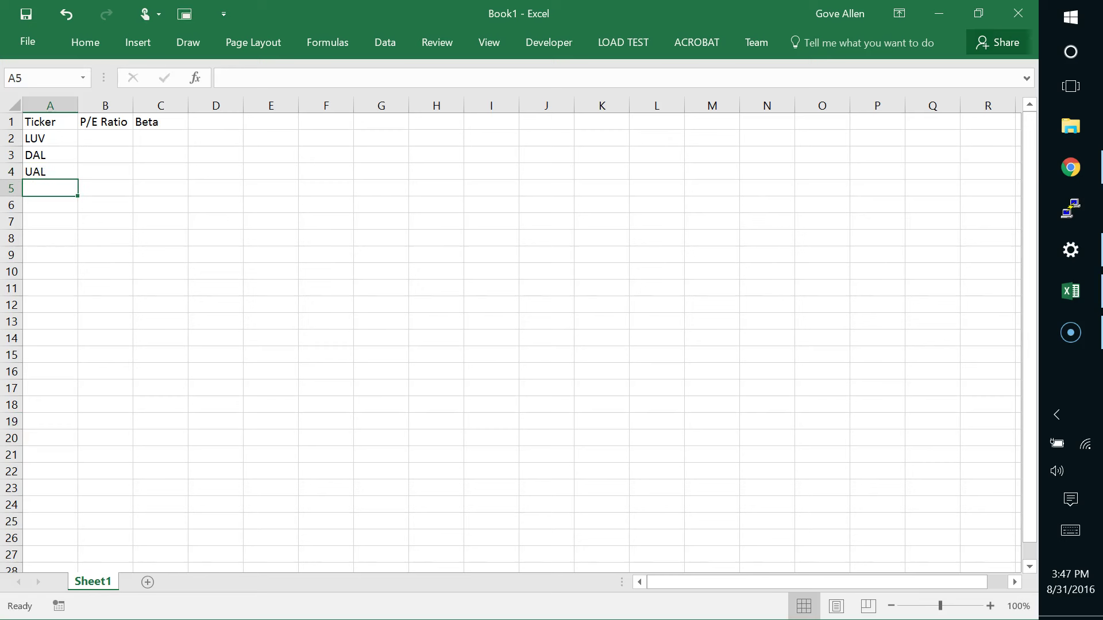
# Enter the tickers JBLU, ALK and AAL in cells A5 to A7
pyautogui.write('LBLU')
pyautogui.press('BackSpace')
pyautogui.press('BackSpace')
pyautogui.press('BackSpace')
pyautogui.press('BackSpace')
pyautogui.write('JBLU')
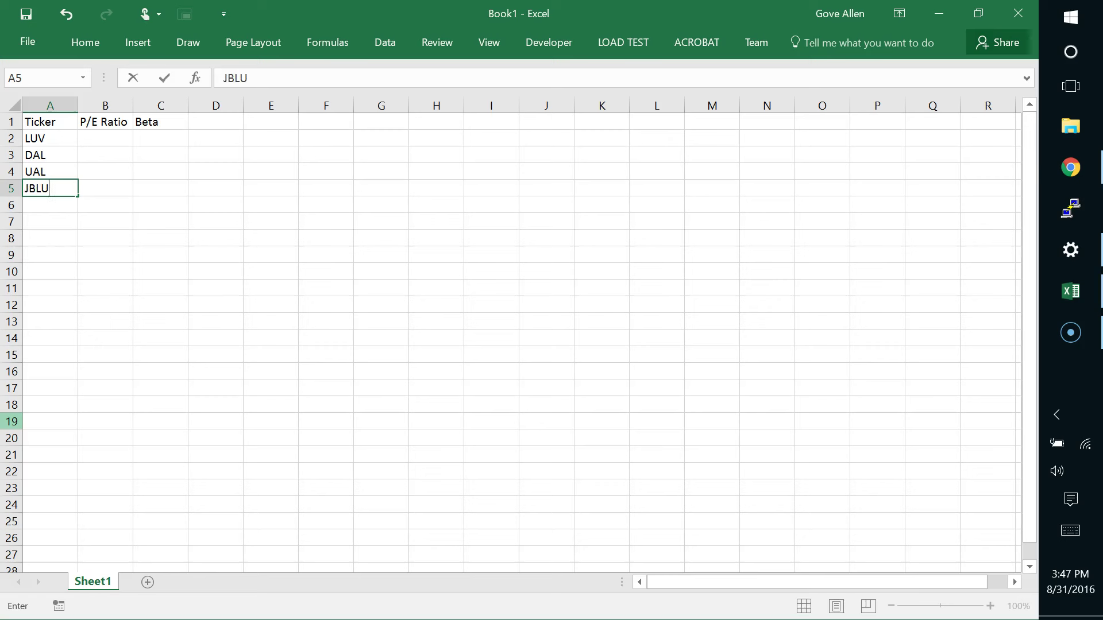
pyautogui.press('Return')
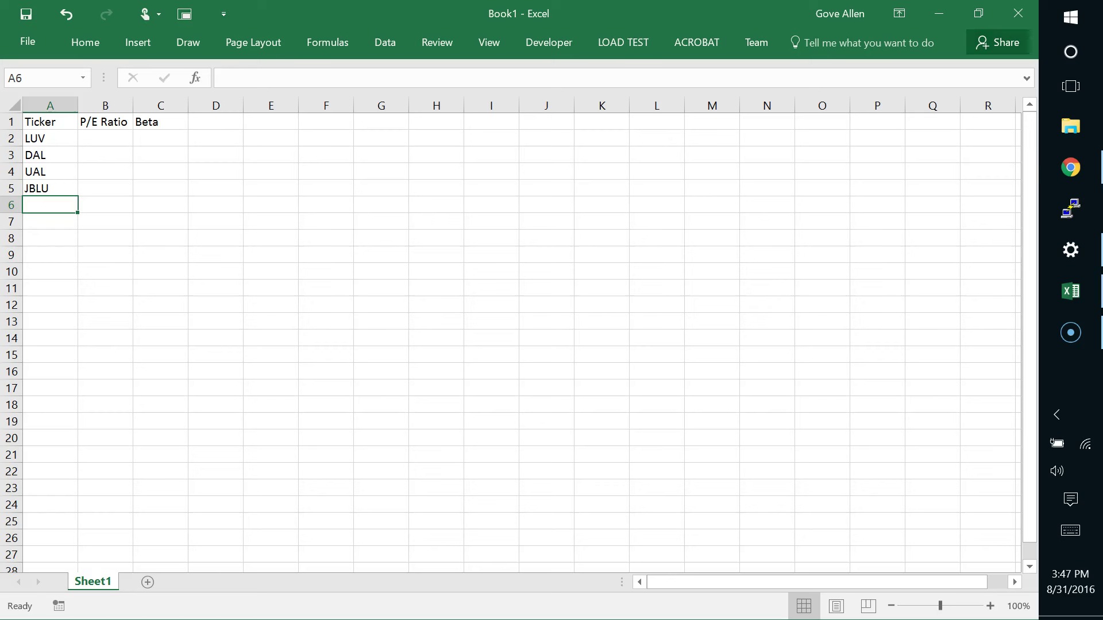
pyautogui.write('ALK')
pyautogui.press('Return')
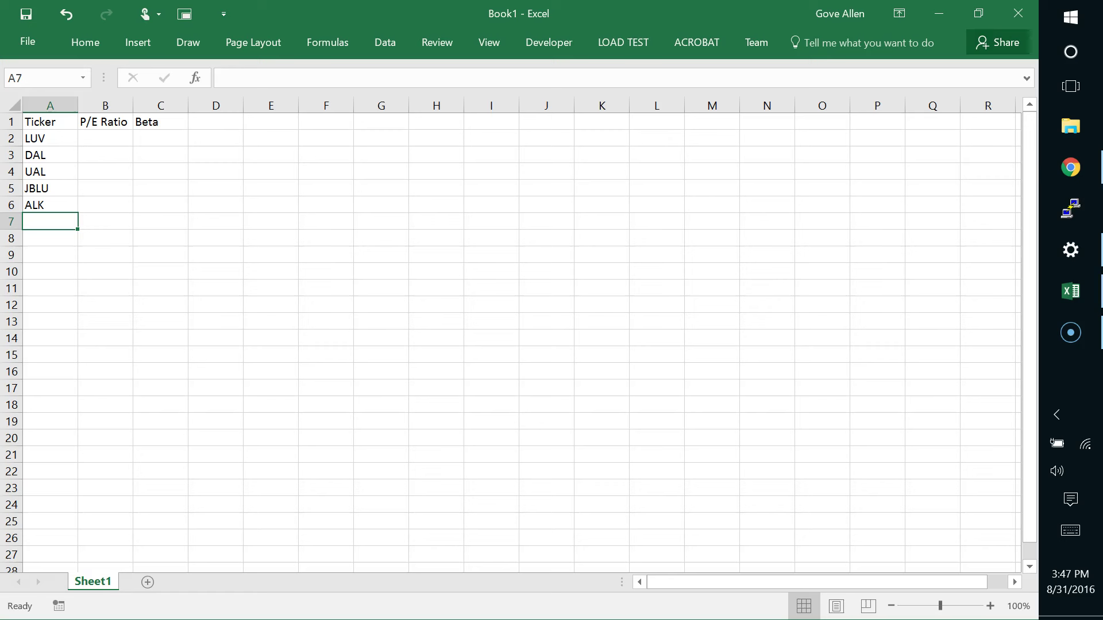
pyautogui.write('AAL')
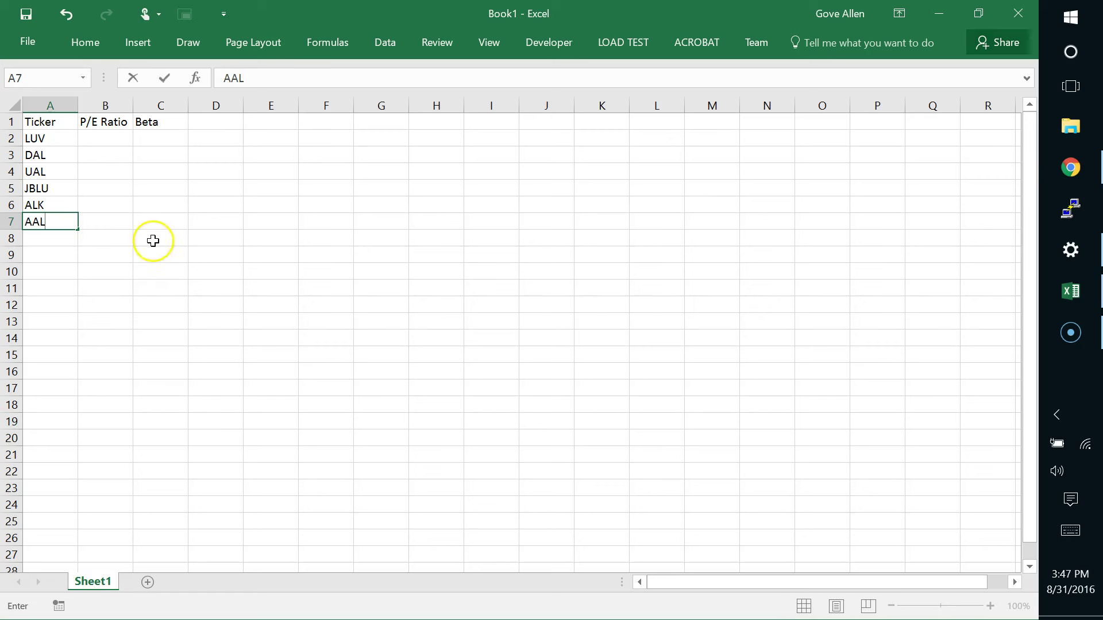
pyautogui.click(70, 386)
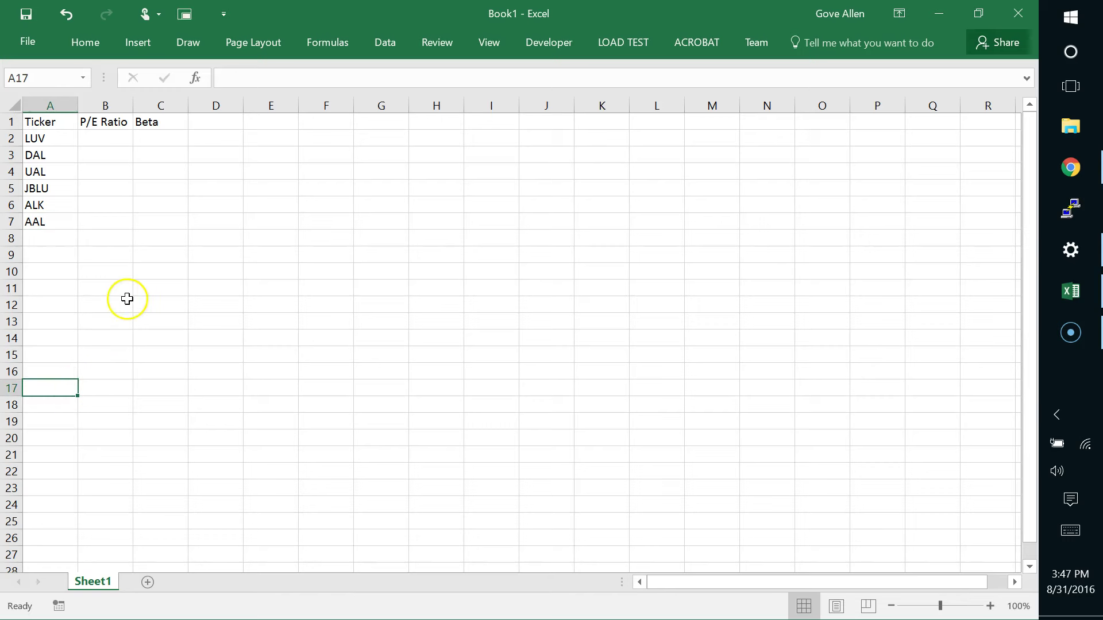
pyautogui.keyDown('ctrl'); pyautogui.scroll(5, 128, 297); pyautogui.keyUp('ctrl')
pyautogui.scroll(1, 130, 292)
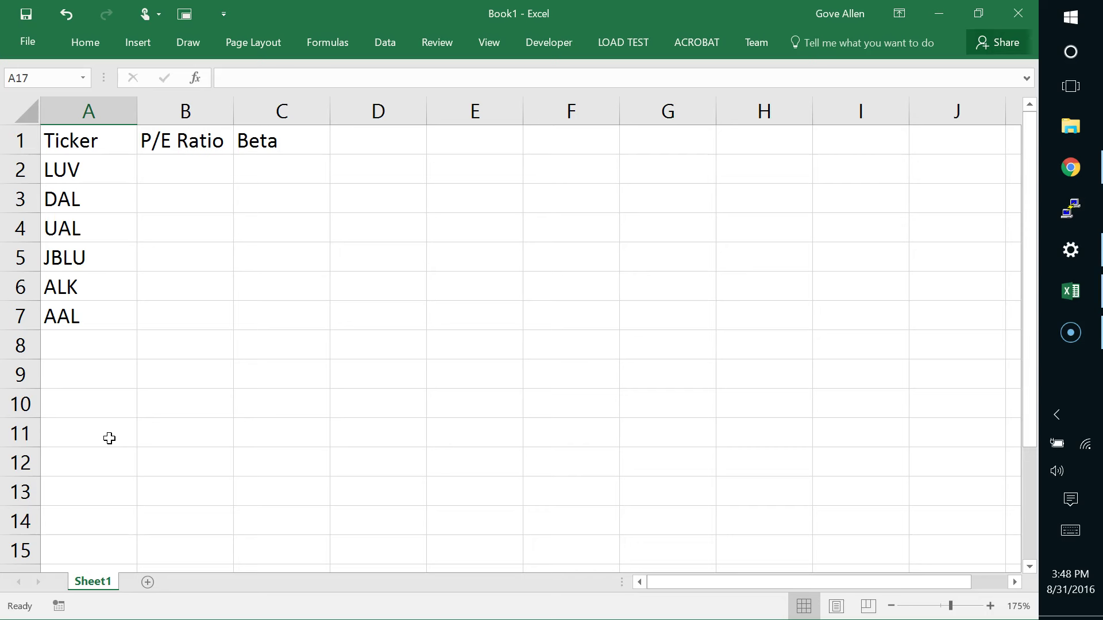
# Switch to Chrome and search Google for finance in a new tab
pyautogui.click(1071, 167)
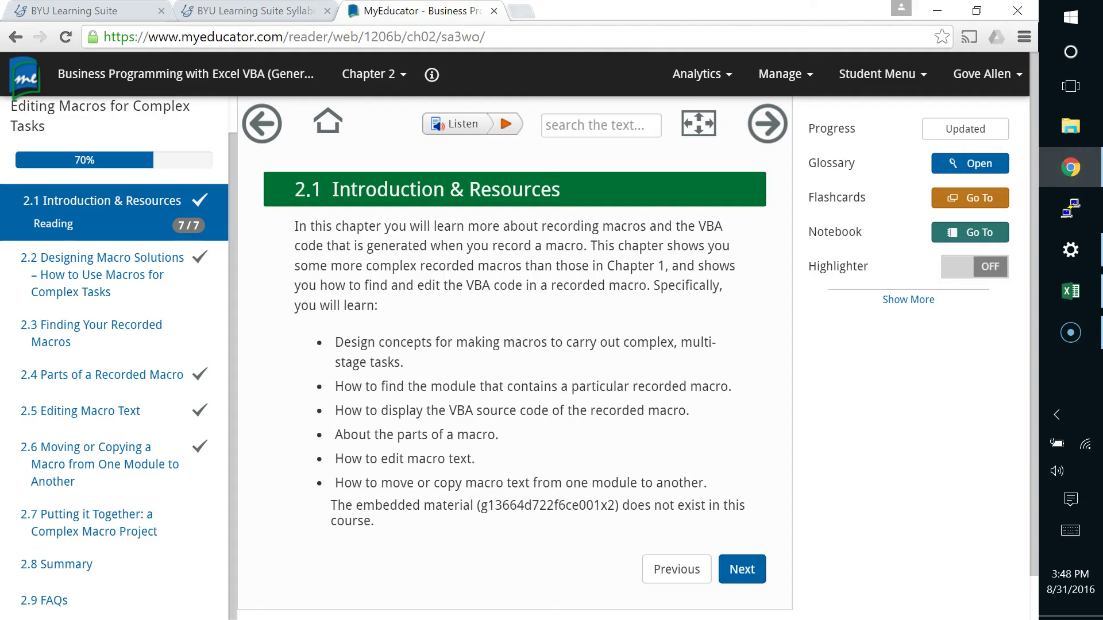
pyautogui.click(521, 12)
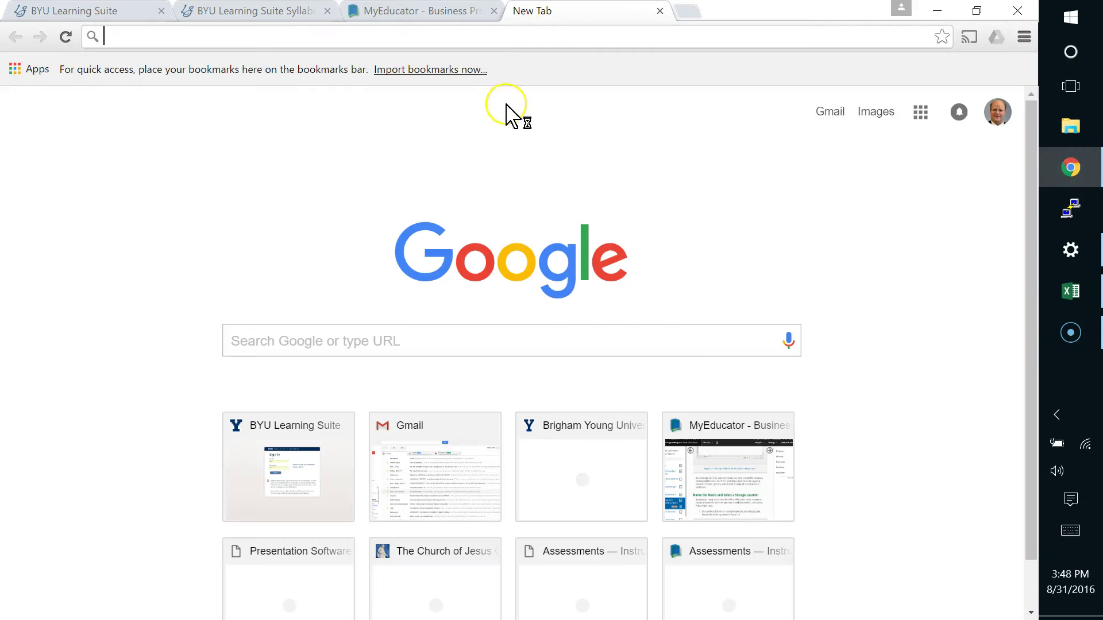
pyautogui.write('fi')
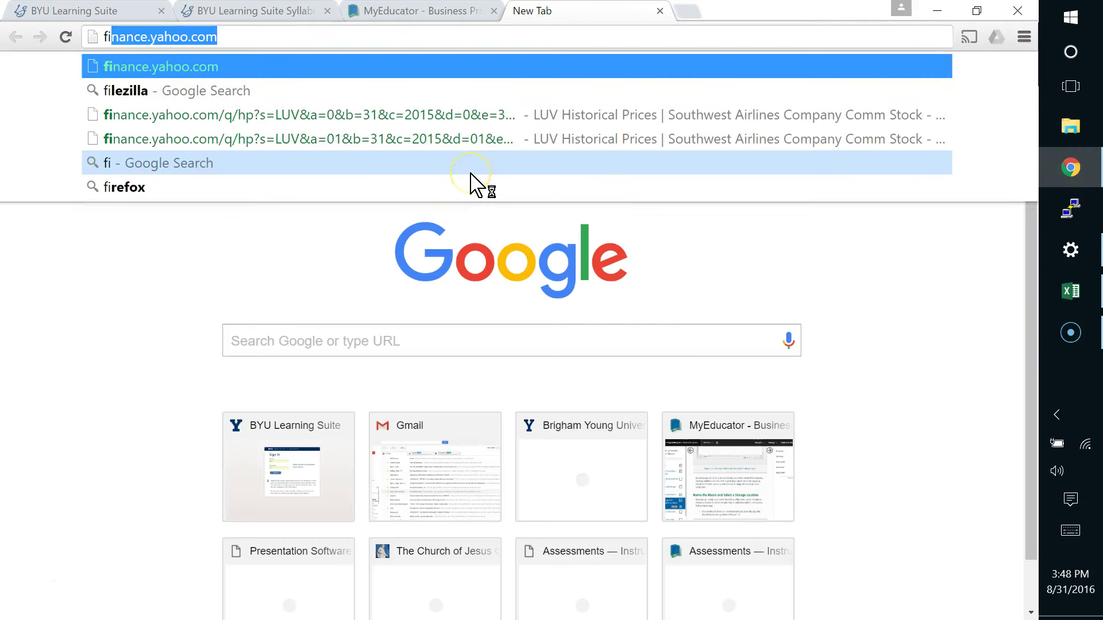
pyautogui.write('nance')
pyautogui.press('Return')
# Change the Google search text to finance.yahoo.com and copy it
pyautogui.click(187, 81)
pyautogui.write('.')
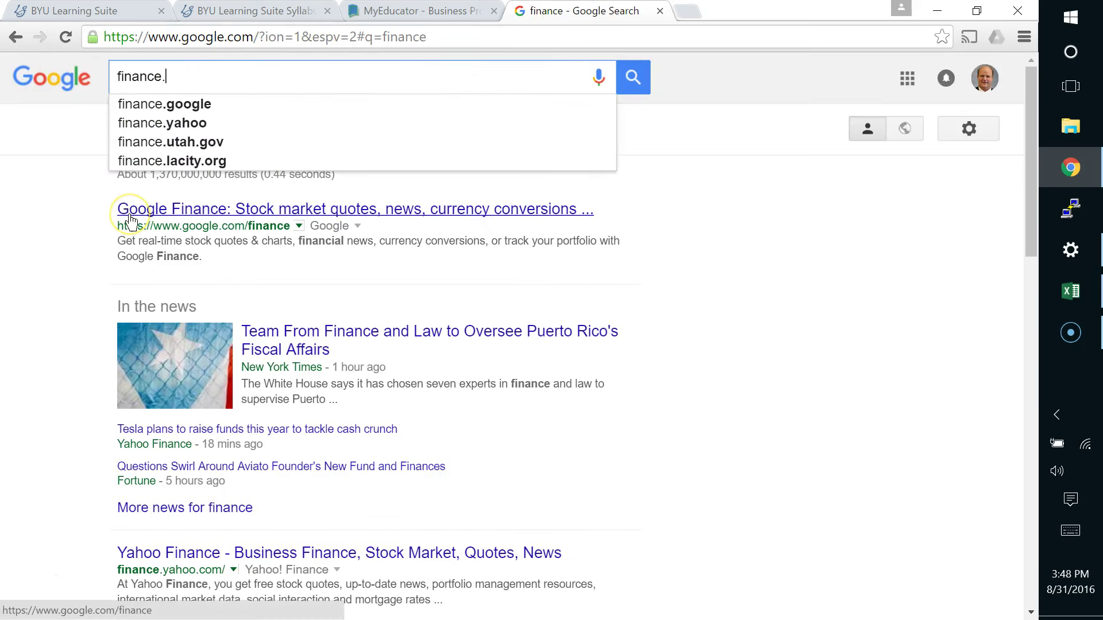
pyautogui.write('yah')
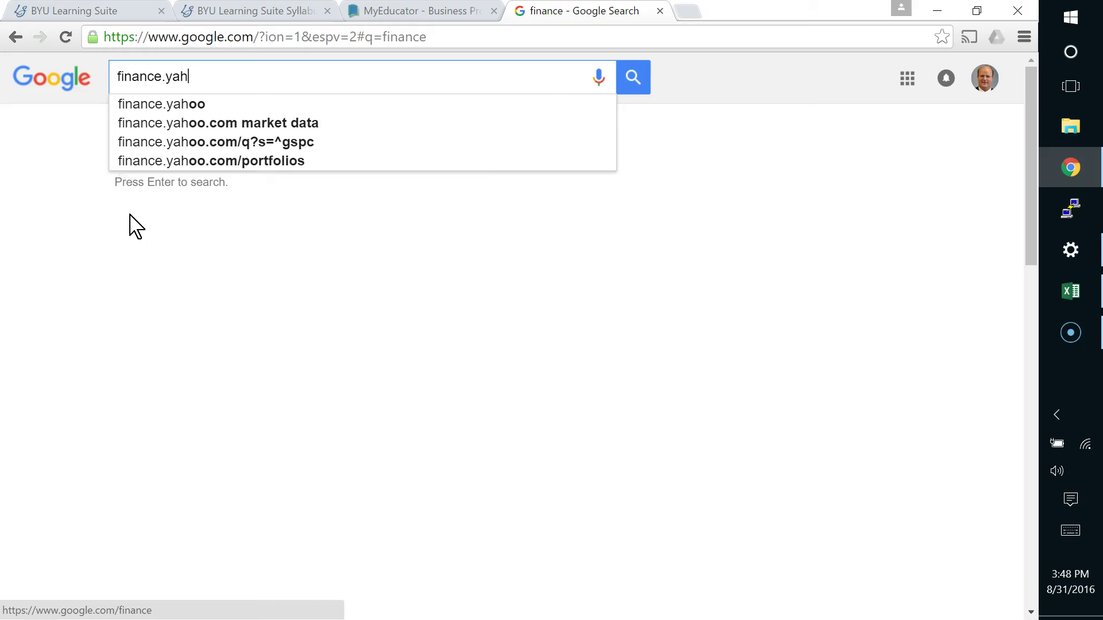
pyautogui.press('Down')
pyautogui.press('Down')
pyautogui.press('BackSpace')
pyautogui.press('BackSpace')
pyautogui.press('BackSpace')
pyautogui.press('BackSpace')
pyautogui.press('BackSpace')
pyautogui.press('BackSpace')
pyautogui.press('BackSpace')
pyautogui.press('BackSpace')
pyautogui.press('BackSpace')
pyautogui.press('BackSpace')
pyautogui.press('BackSpace')
pyautogui.press('BackSpace')
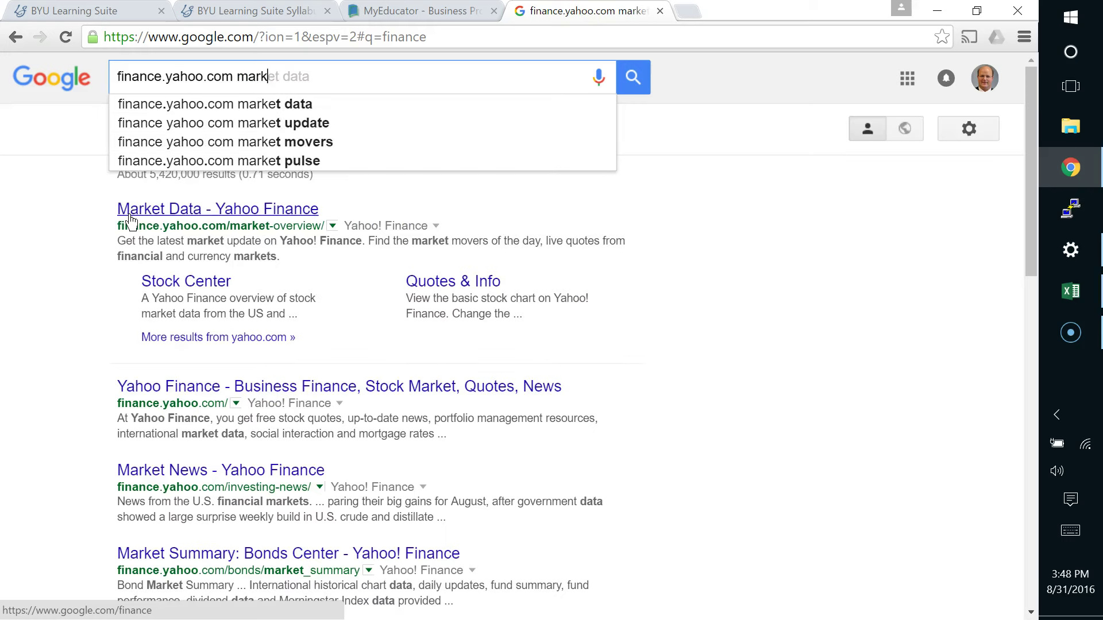
pyautogui.hotkey('ctrl', 'a')
pyautogui.hotkey('ctrl', 'c')
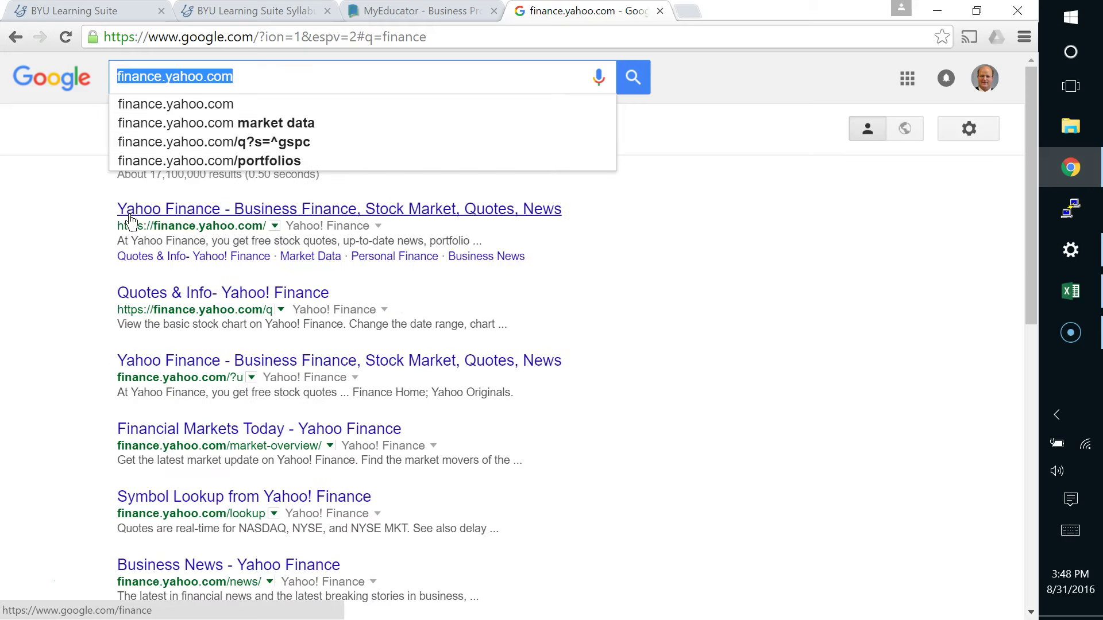
# Replace the page address with the copied finance.yahoo.com and load the site
pyautogui.moveTo(450, 38); pyautogui.dragTo(108, 20)
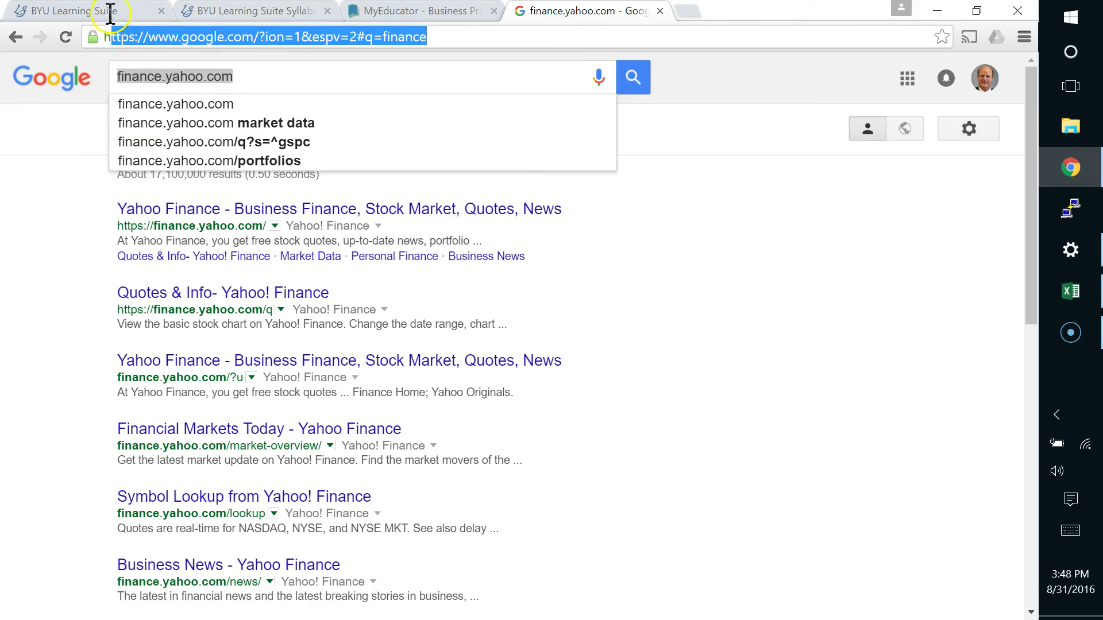
pyautogui.hotkey('ctrl', 'v')
pyautogui.press('Return')
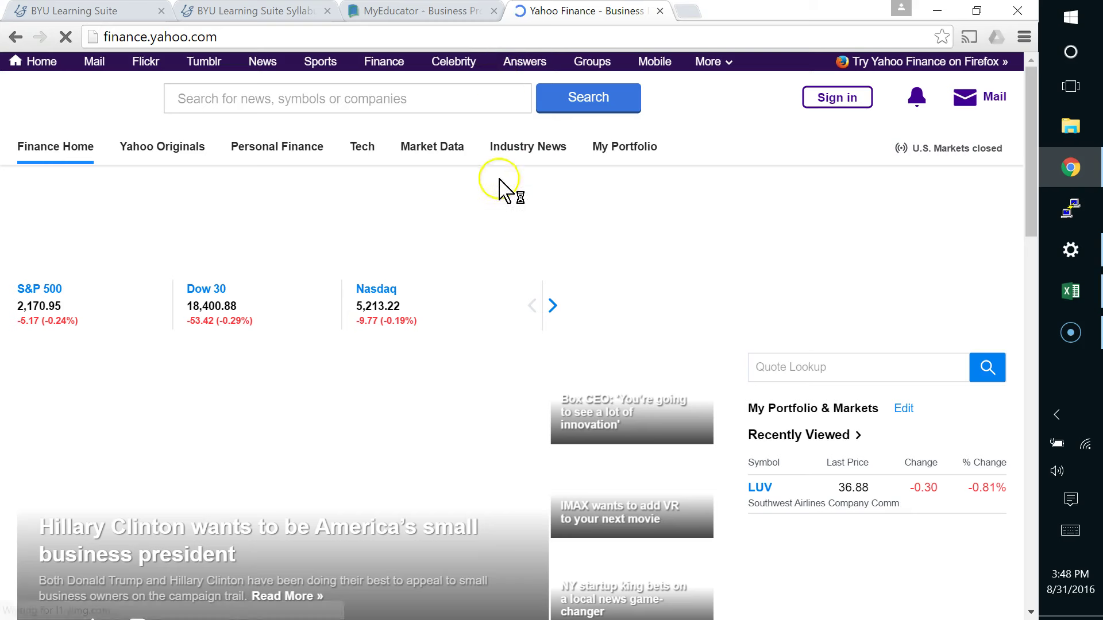
# Look up the LUV stock quote and examine the P/E Ratio and Beta in its summary
pyautogui.click(798, 367)
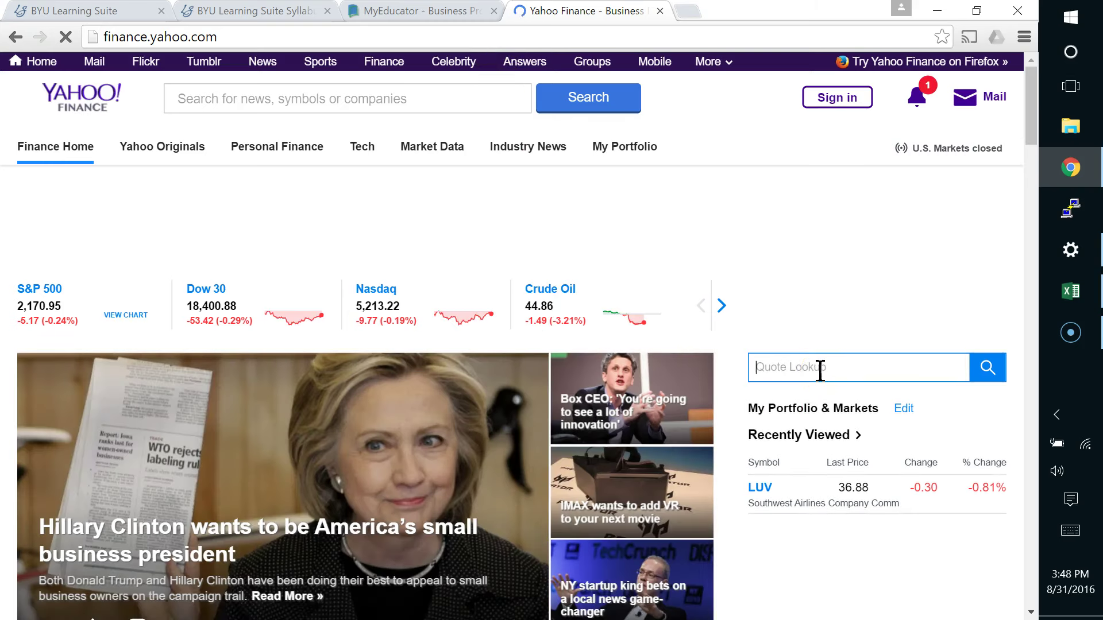
pyautogui.write('LUV')
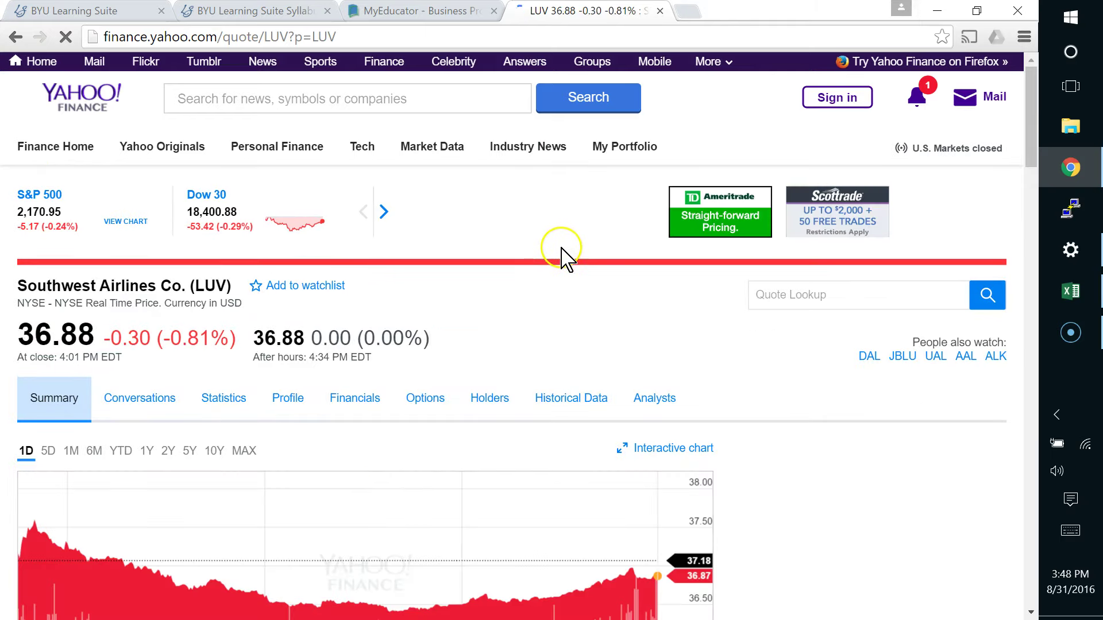
pyautogui.scroll(-6, 439, 319)
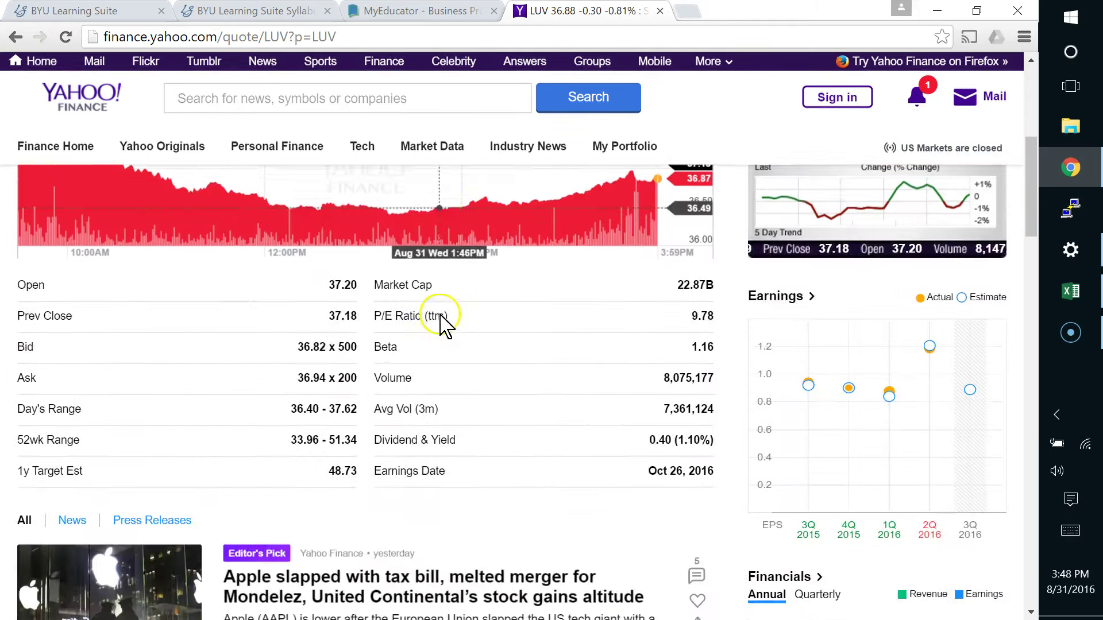
pyautogui.scroll(6, 580, 316)
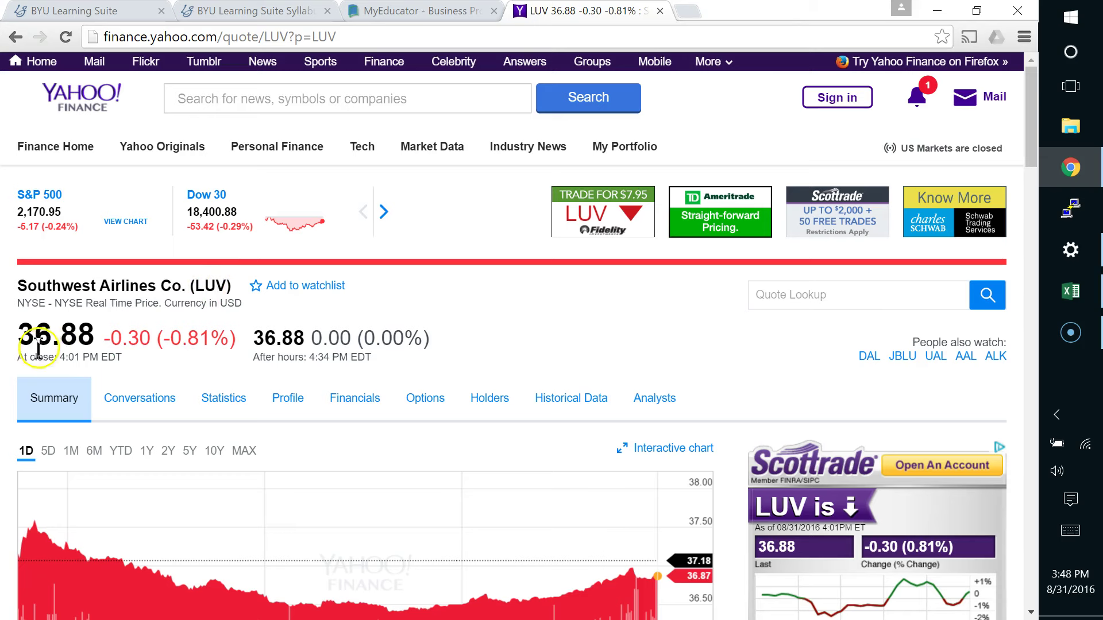
pyautogui.scroll(-8, 258, 350)
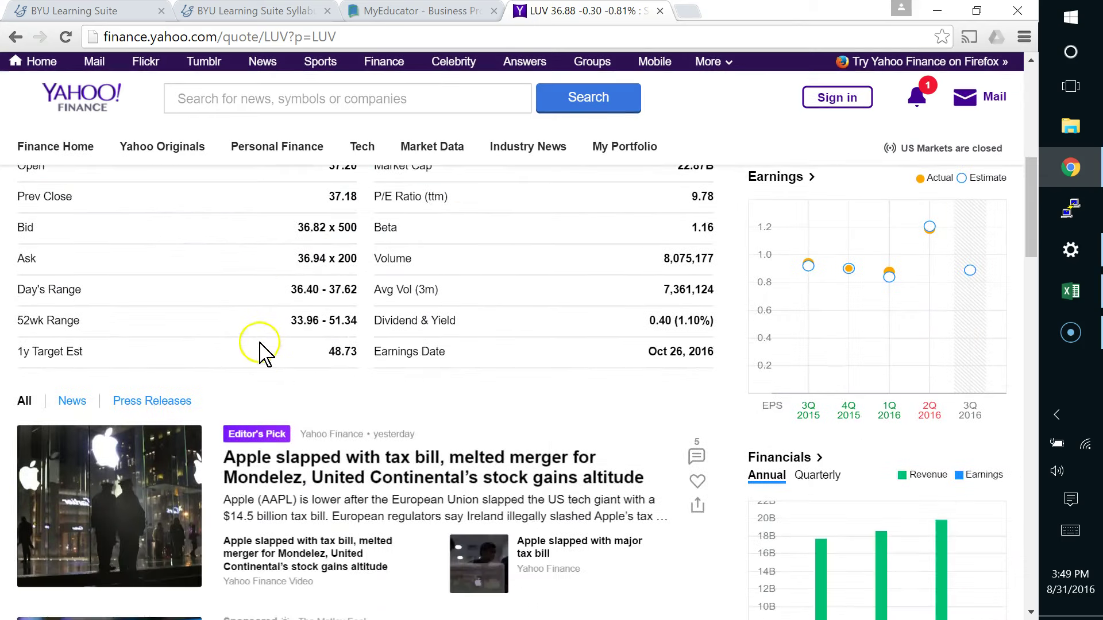
pyautogui.scroll(1, 258, 350)
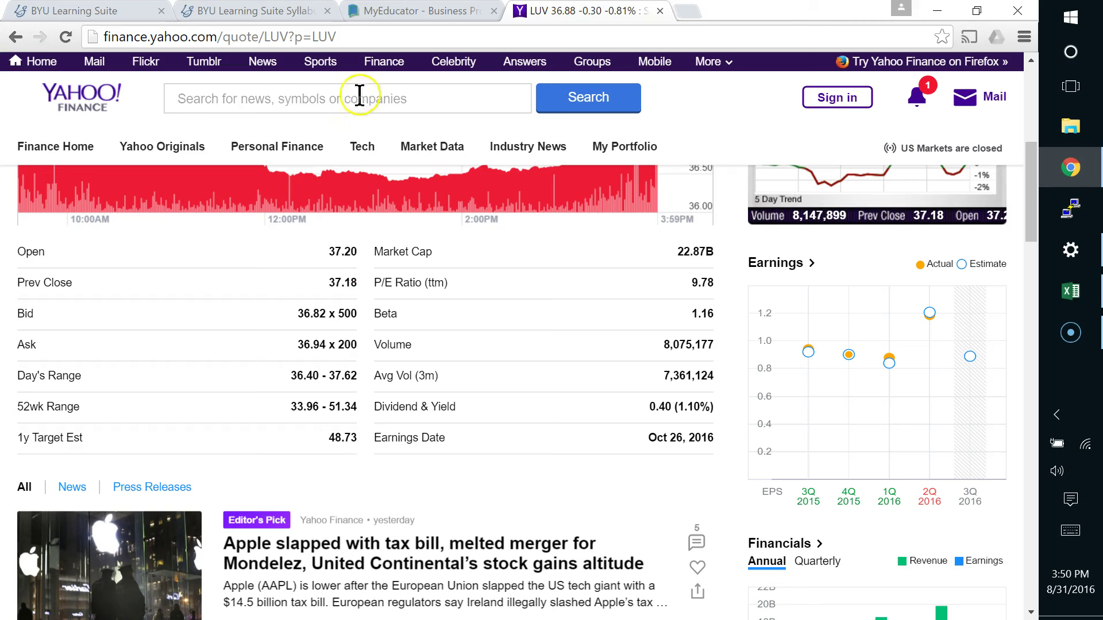
# Copy the full web address of the LUV quote page and switch back to Excel
pyautogui.click(370, 35)
pyautogui.click(356, 37)
pyautogui.moveTo(355, 38); pyautogui.dragTo(74, 29)
pyautogui.hotkey('ctrl', 'c')
pyautogui.hotkey('alt', 'Tab')
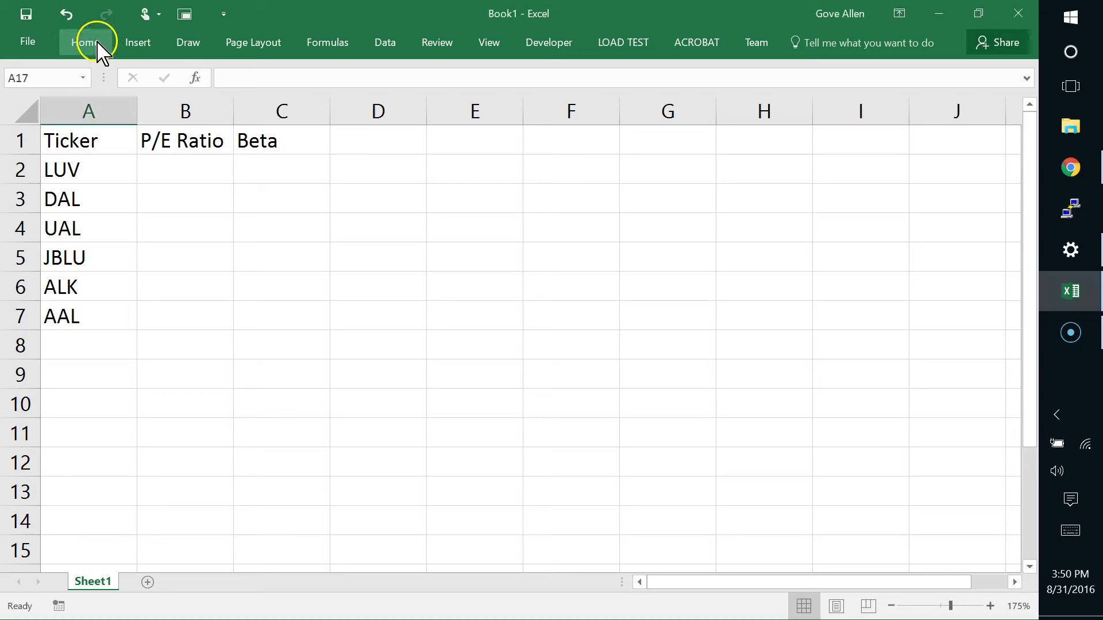
# Add a second worksheet and start a new web query there, declining to continue running scripts on its start page
pyautogui.click(148, 582)
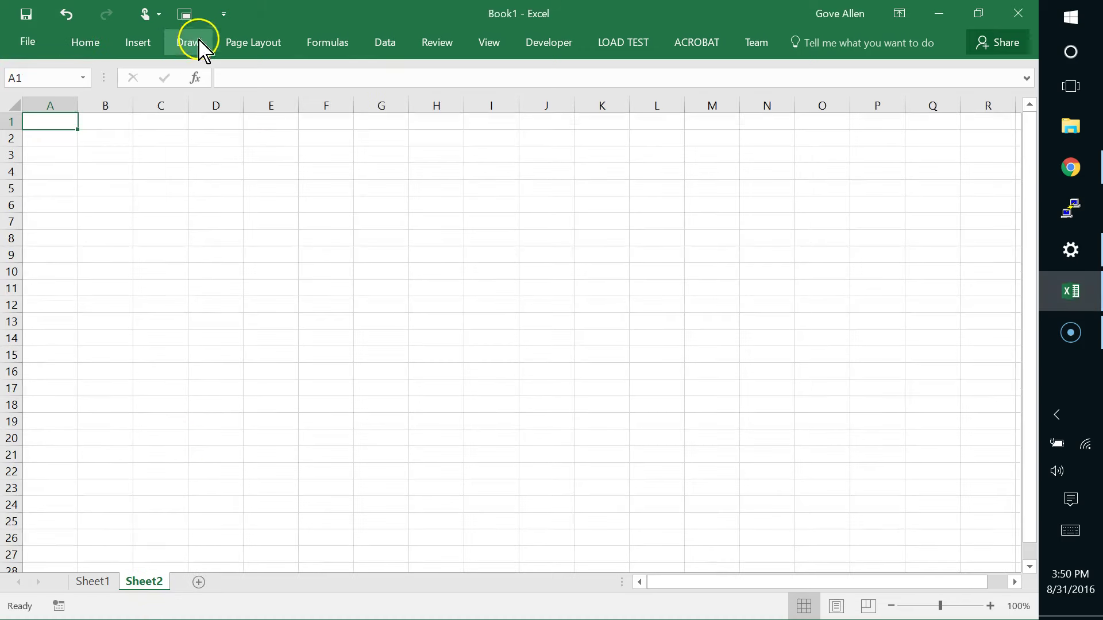
pyautogui.click(383, 43)
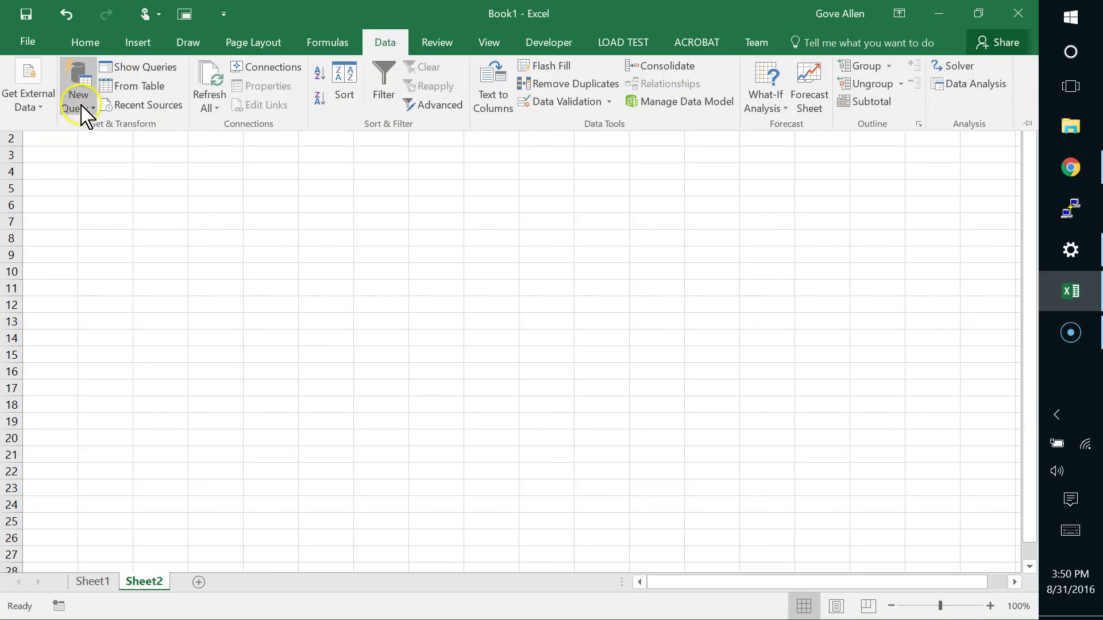
pyautogui.click(38, 106)
pyautogui.click(50, 158)
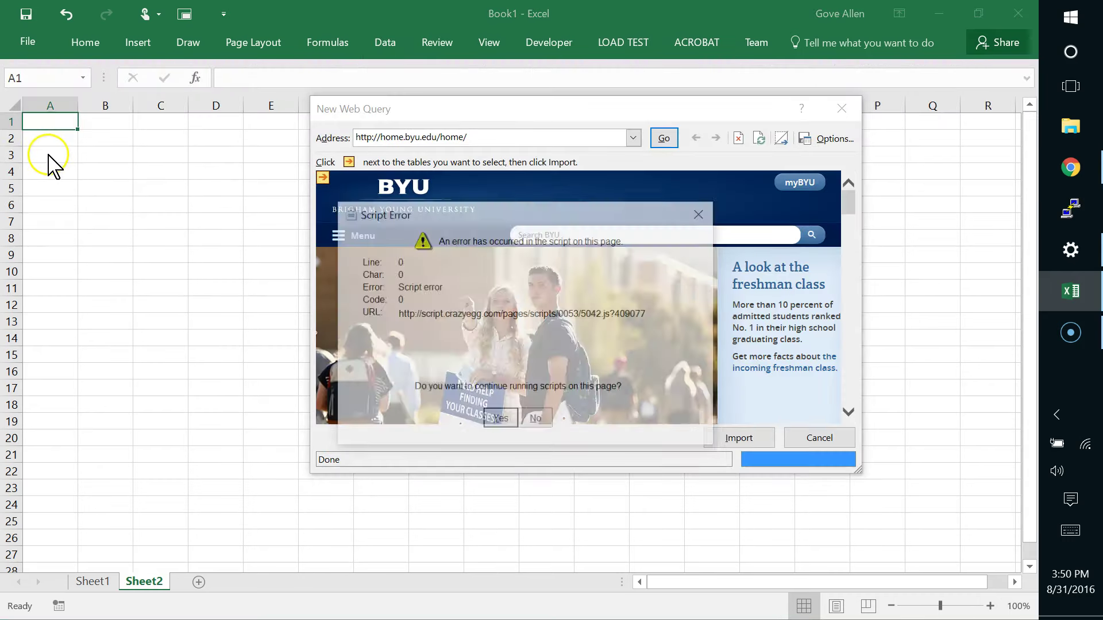
pyautogui.moveTo(468, 215); pyautogui.dragTo(721, 171)
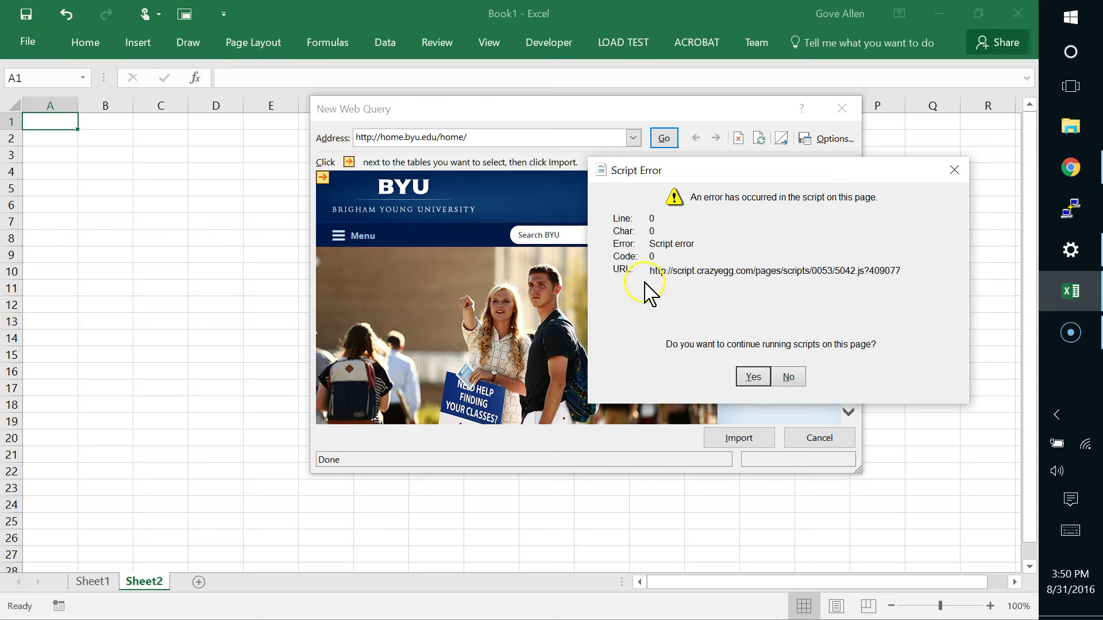
pyautogui.click(789, 377)
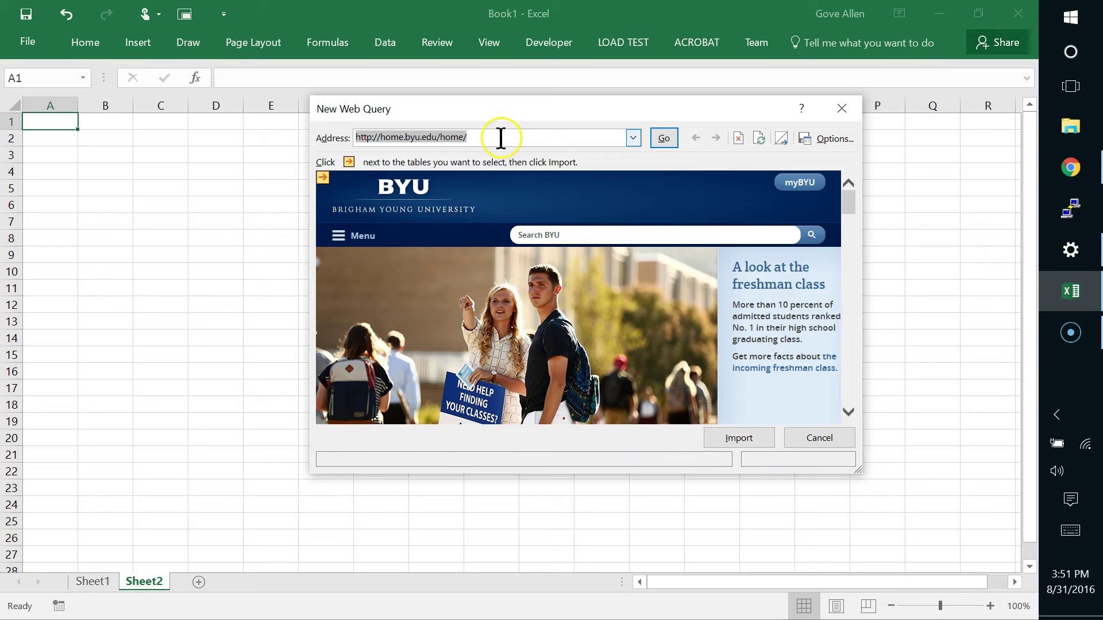
# Load the copied LUV quote address in the web query, declining to continue running scripts on the page
pyautogui.hotkey('ctrl', 'v')
pyautogui.click(664, 139)
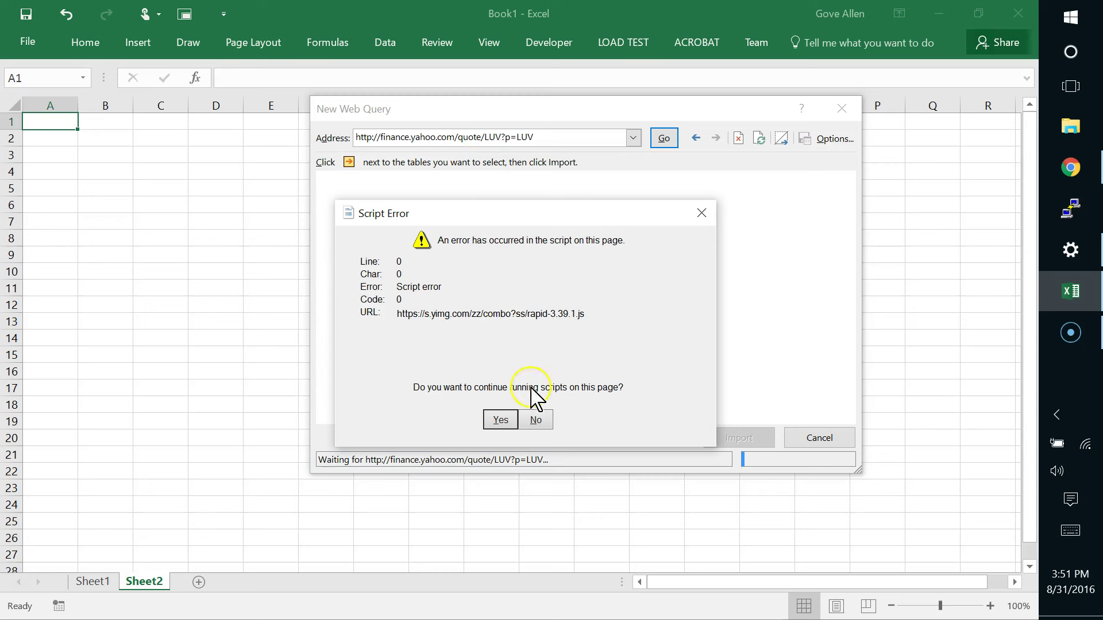
pyautogui.click(536, 421)
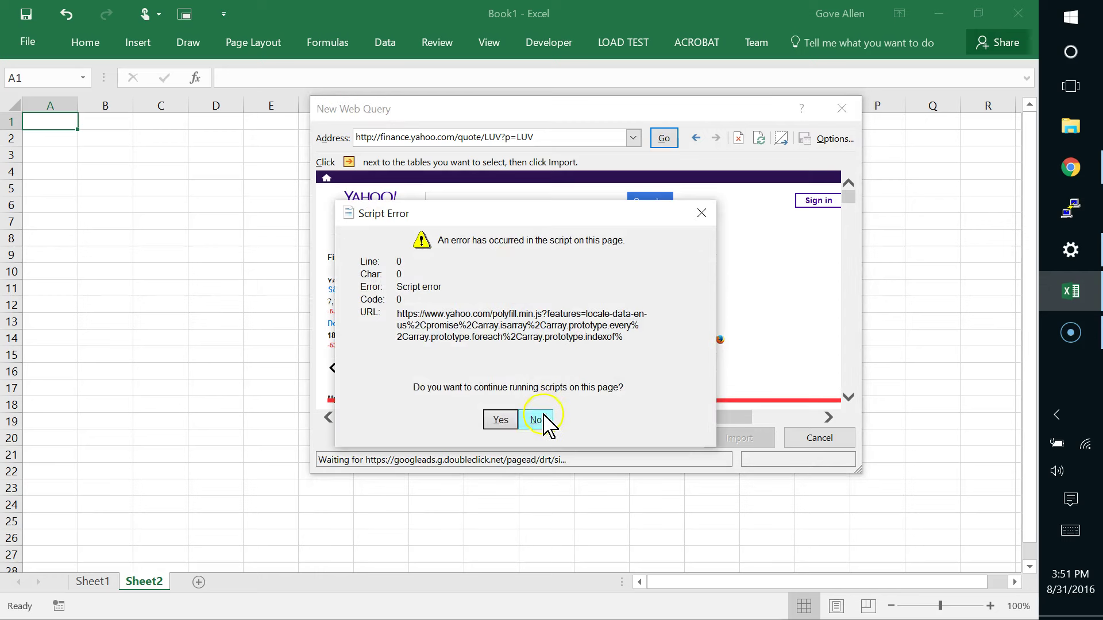
pyautogui.click(539, 422)
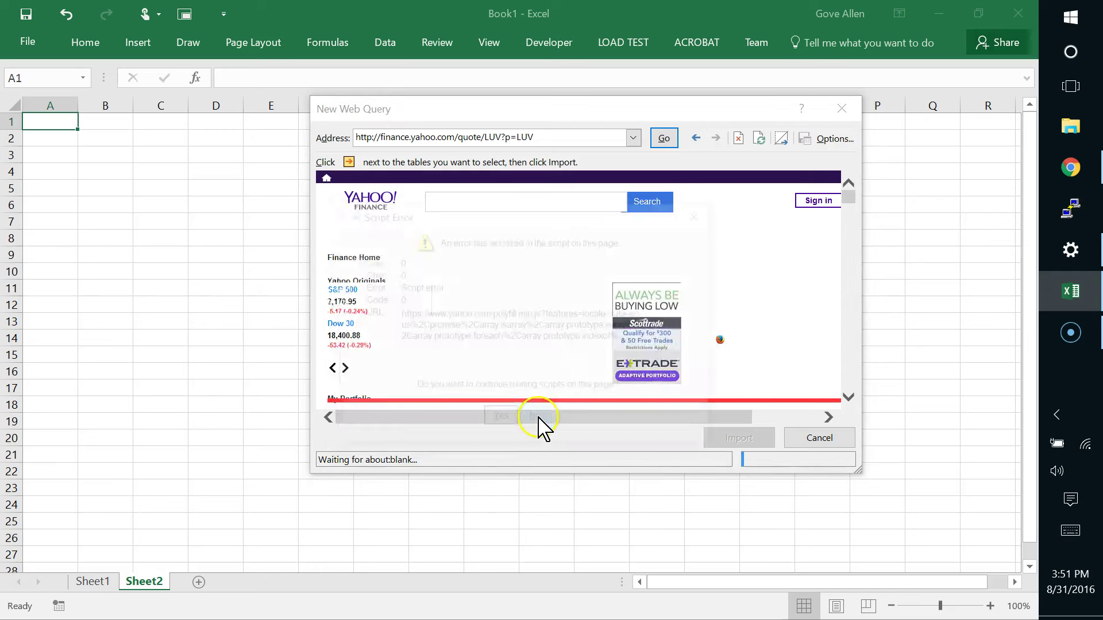
pyautogui.click(539, 422)
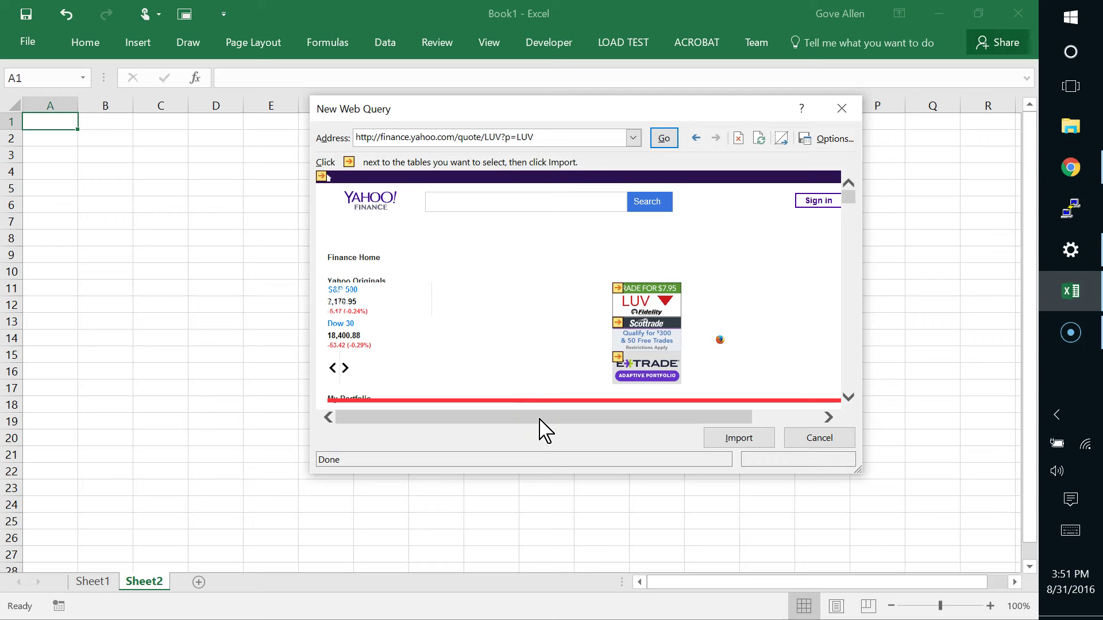
# Look through the LUV quote page in the web query, cancel the query and select cell A2
pyautogui.click(529, 357)
pyautogui.scroll(-10, 529, 356)
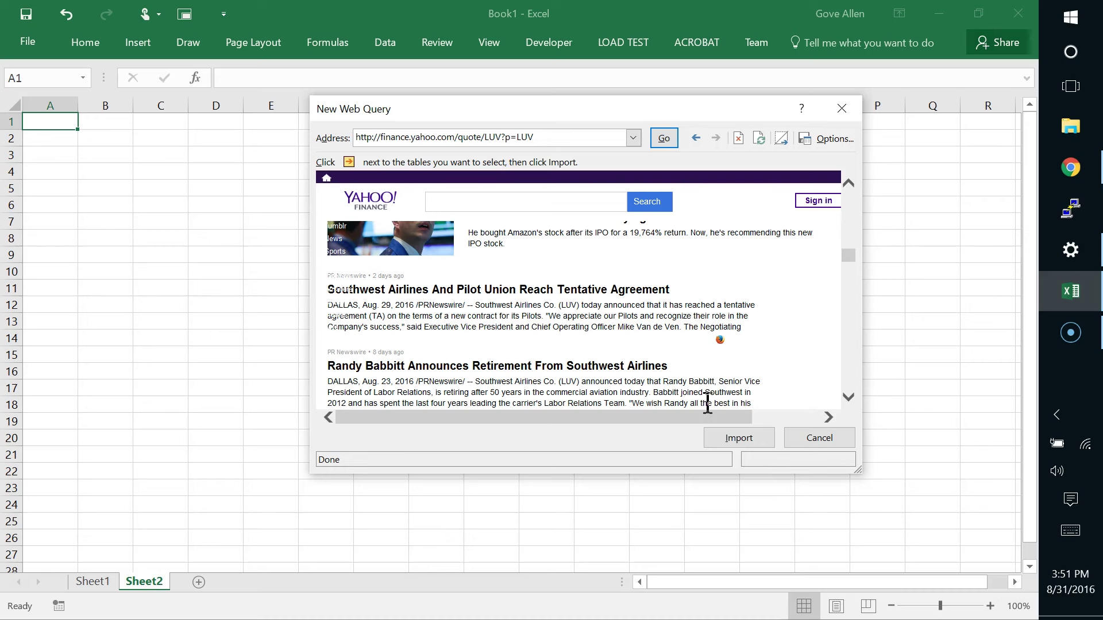
pyautogui.click(820, 438)
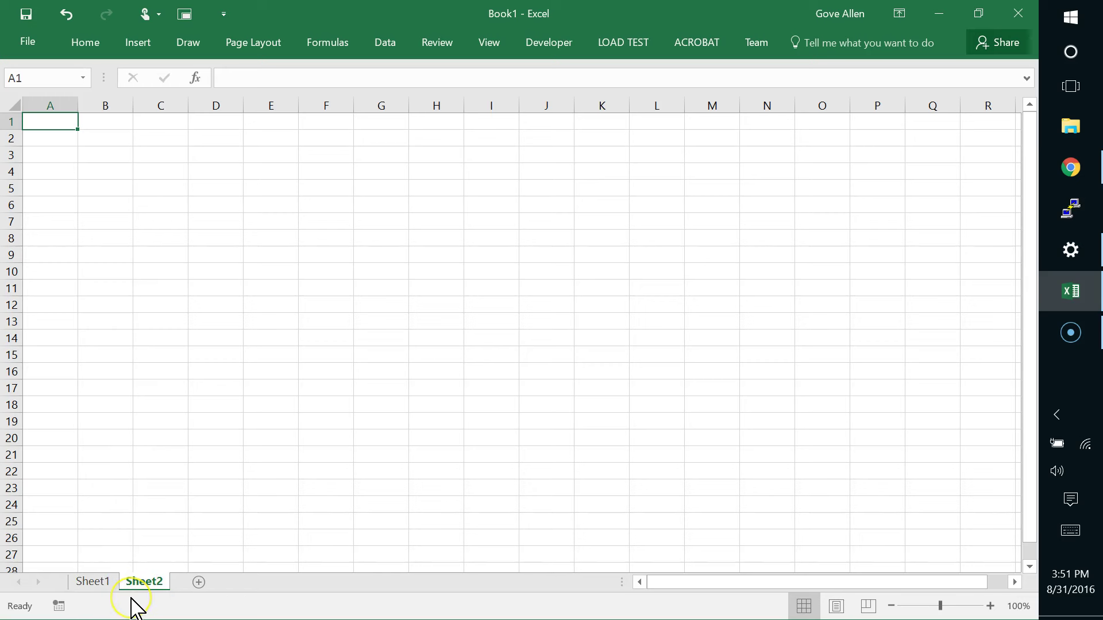
pyautogui.click(51, 139)
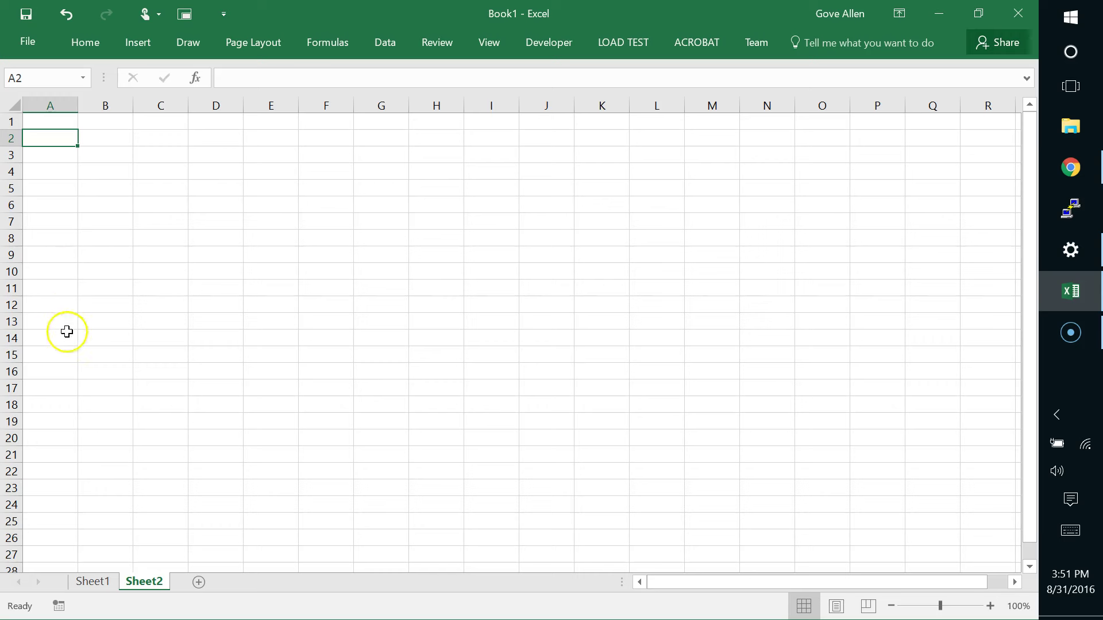
# Switch to the browser, open random.org, look through its home page and return to Excel
pyautogui.hotkey('alt', 'Tab')
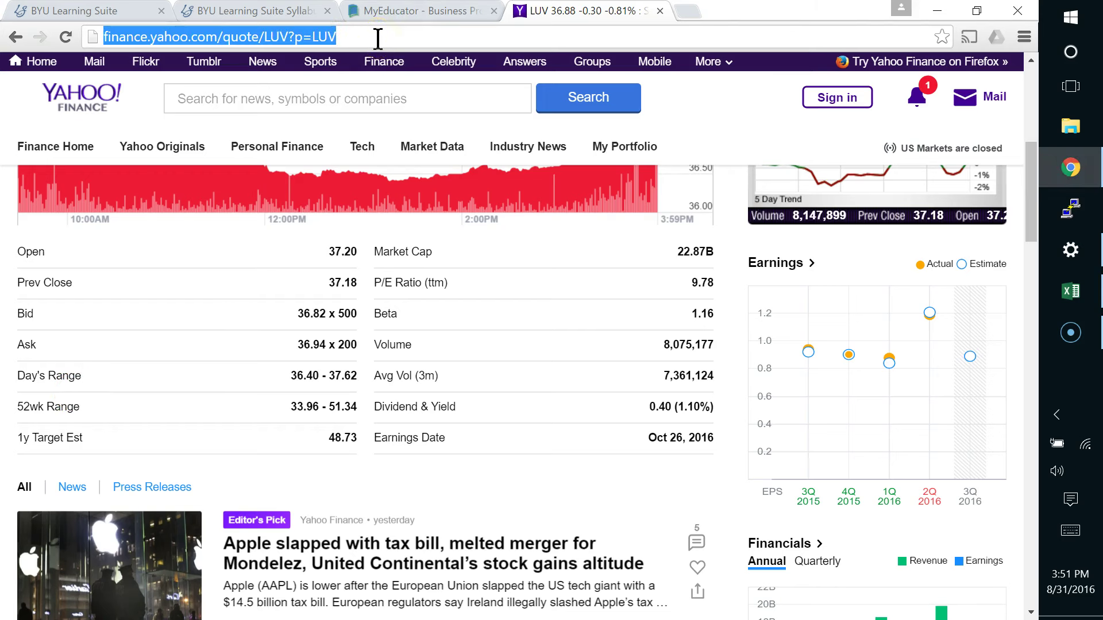
pyautogui.write('random.org')
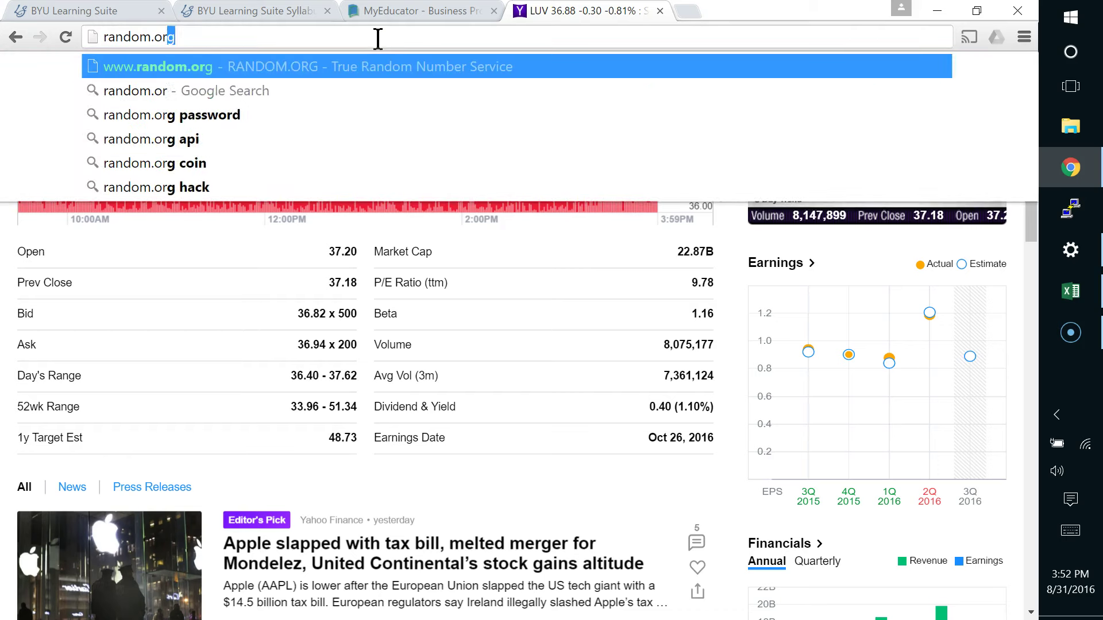
pyautogui.press('Return')
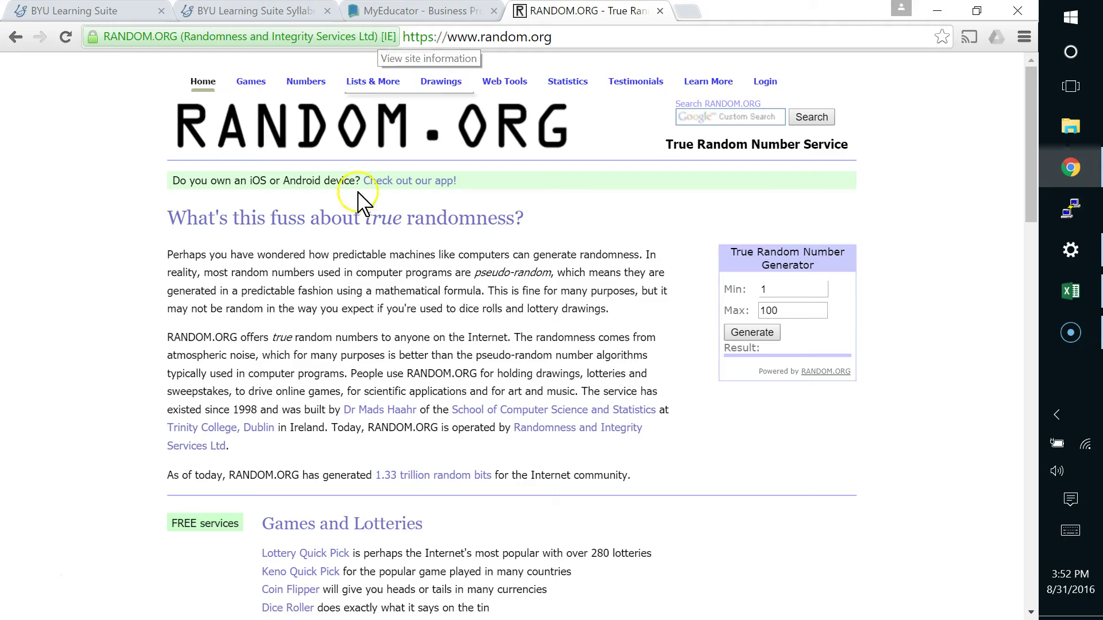
pyautogui.scroll(-17, 368, 202)
pyautogui.scroll(15, 373, 211)
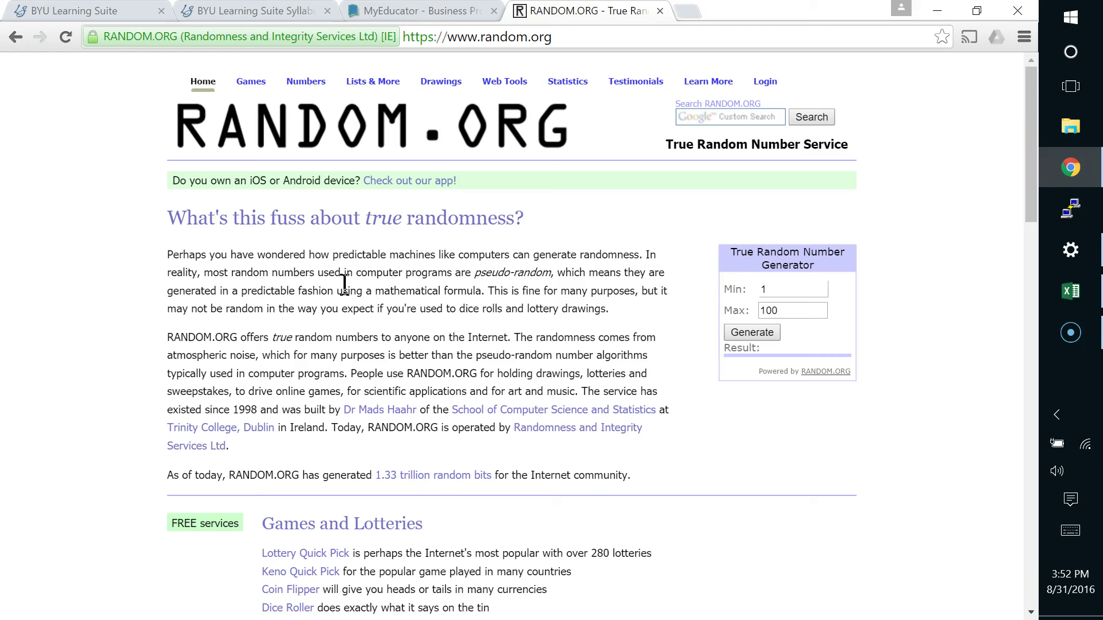
pyautogui.hotkey('alt', 'Tab')
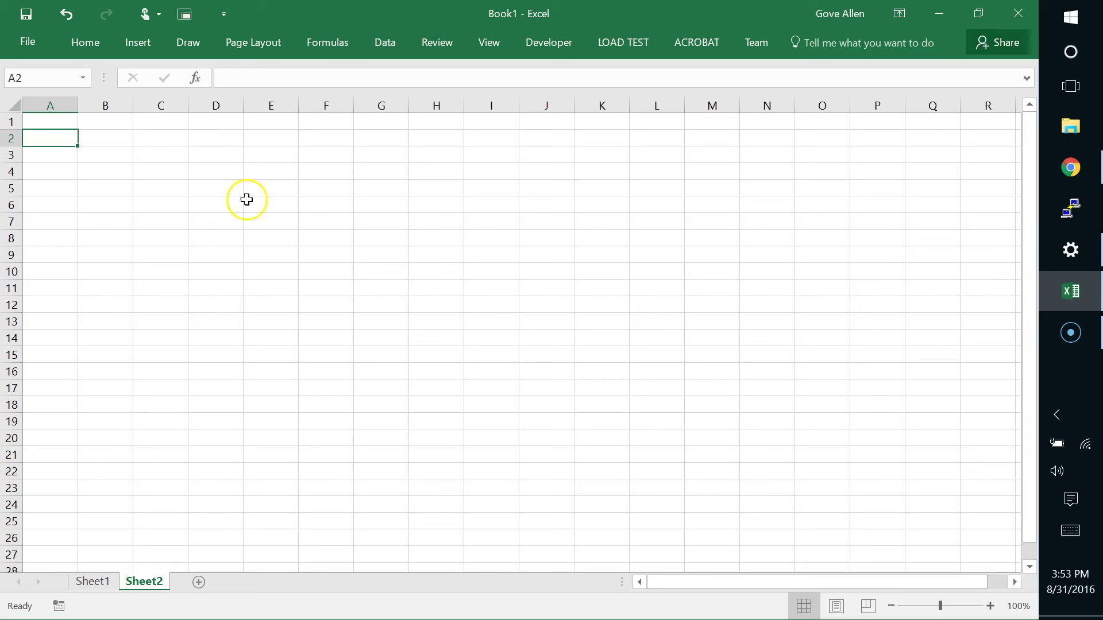
# Set up a new macro recording named webQuery with the shortcut Ctrl+Shift+W, stored in This Workbook
pyautogui.click(548, 43)
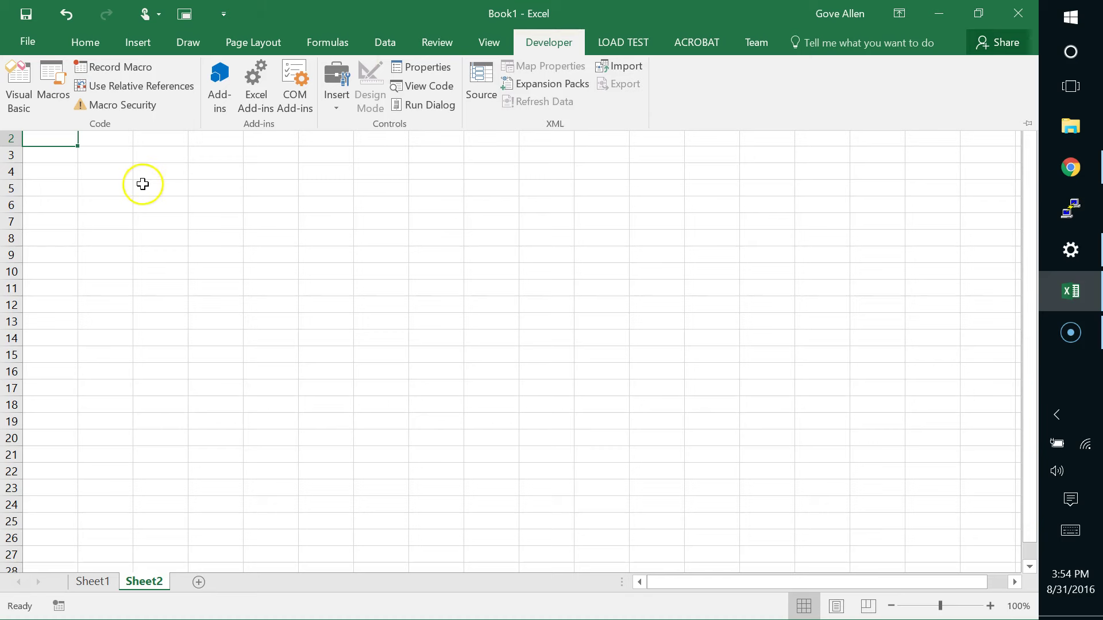
pyautogui.scroll(-1, 134, 201)
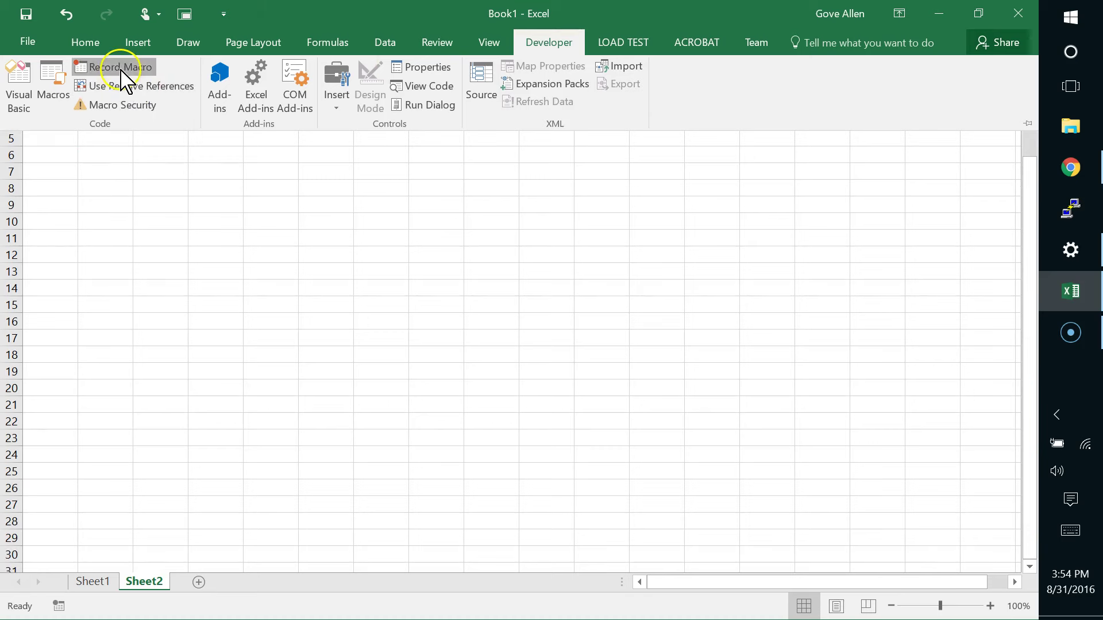
pyautogui.click(121, 68)
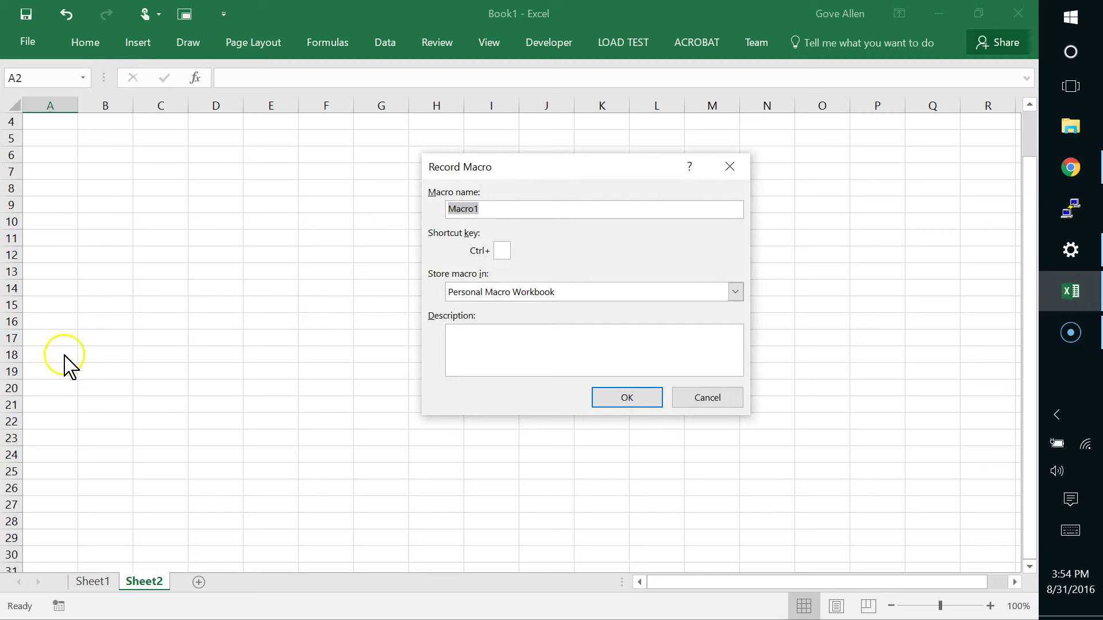
pyautogui.write('webQuery')
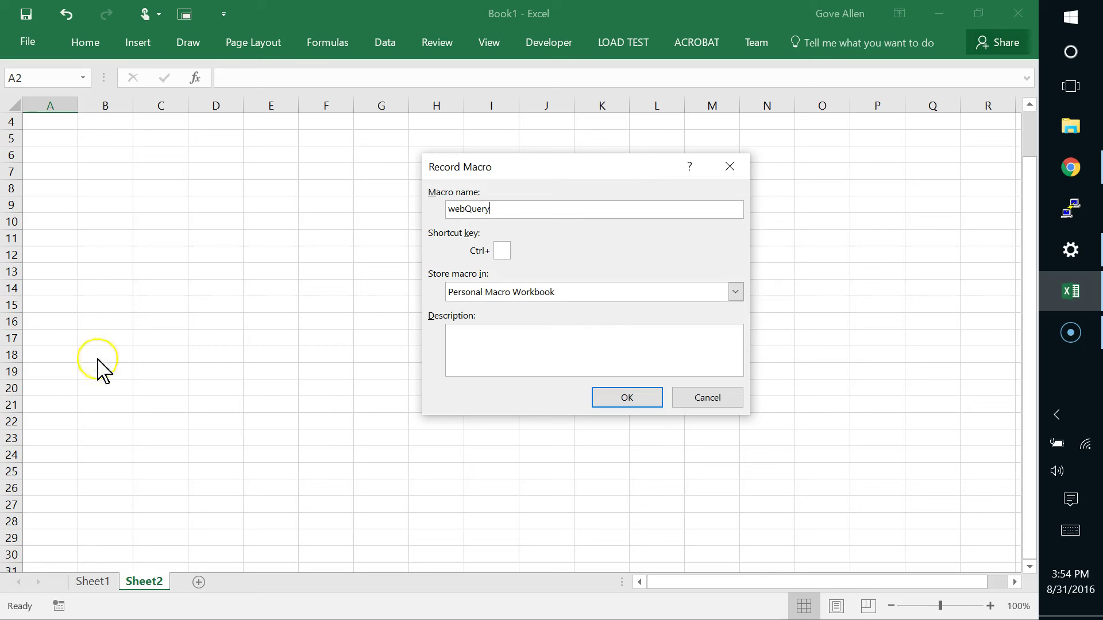
pyautogui.click(502, 251)
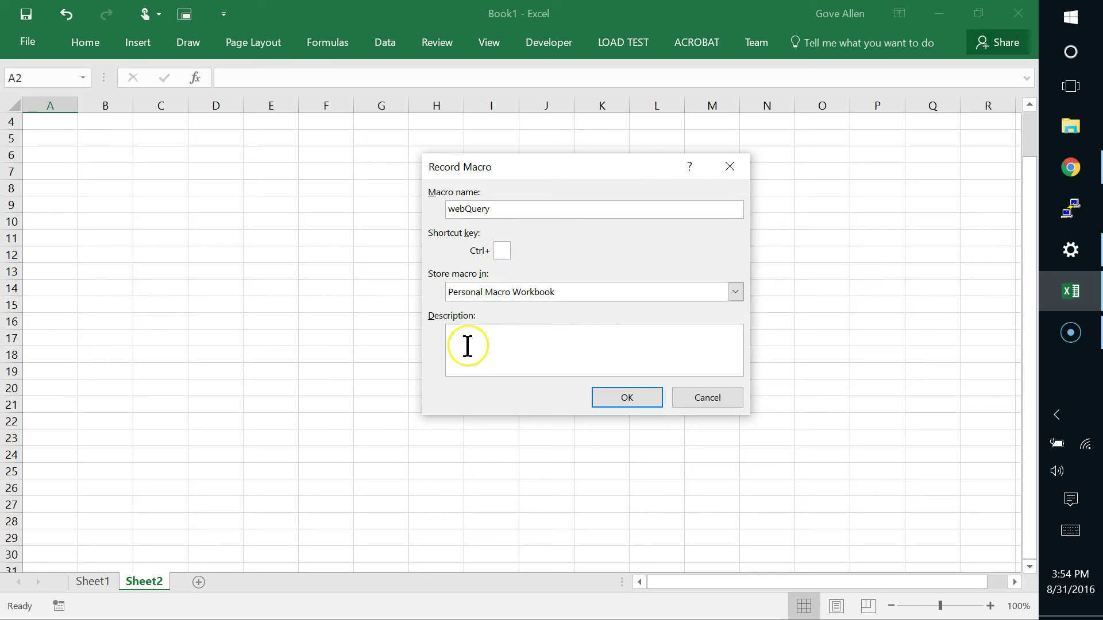
pyautogui.write('W')
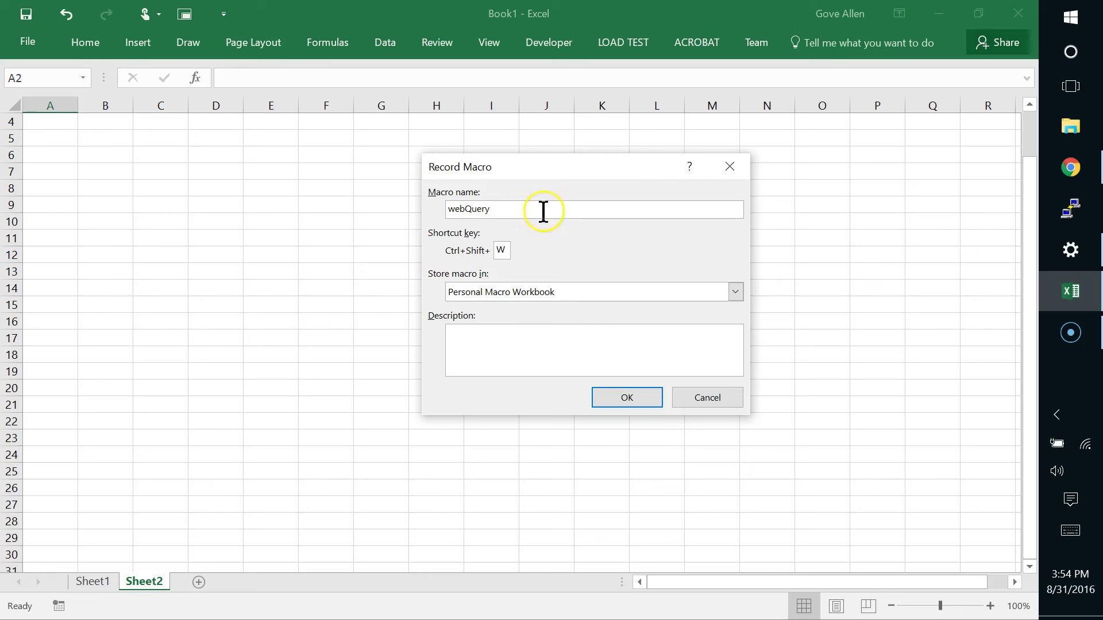
pyautogui.click(584, 292)
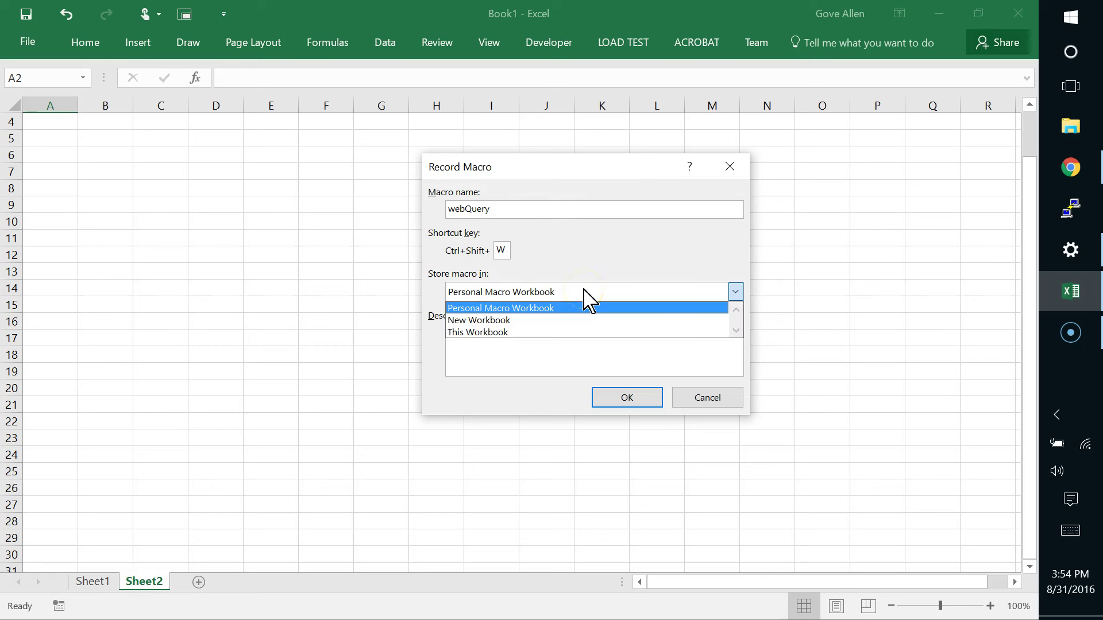
pyautogui.click(489, 332)
# Give the macro the description "import data from the url in the active cell" and start recording
pyautogui.click(484, 338)
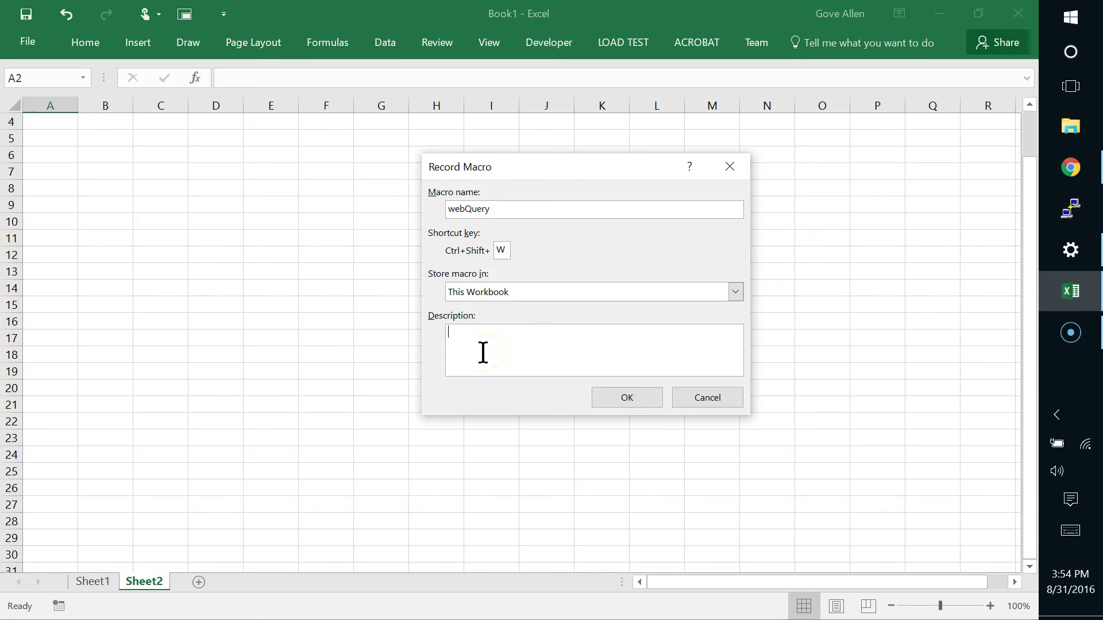
pyautogui.write('not')
pyautogui.press('BackSpace')
pyautogui.press('BackSpace')
pyautogui.press('BackSpace')
pyautogui.write('import data from the')
pyautogui.press('BackSpace')
pyautogui.write('e url in the active cell')
pyautogui.click(654, 398)
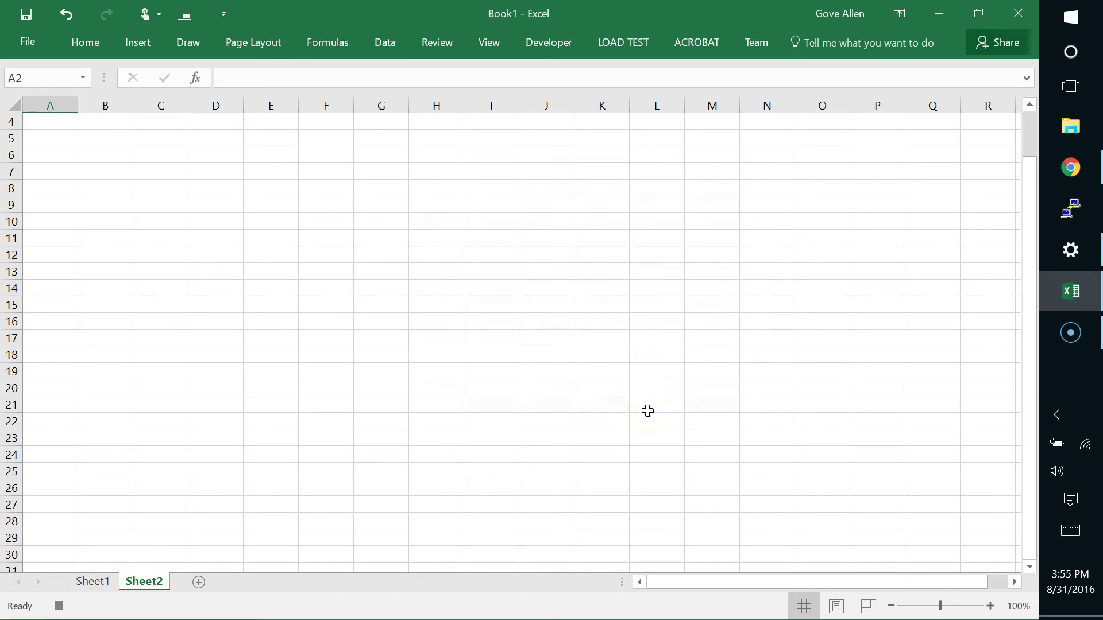
# Start a new web query from cell A2, declining to continue running scripts on its start page
pyautogui.scroll(1, 561, 298)
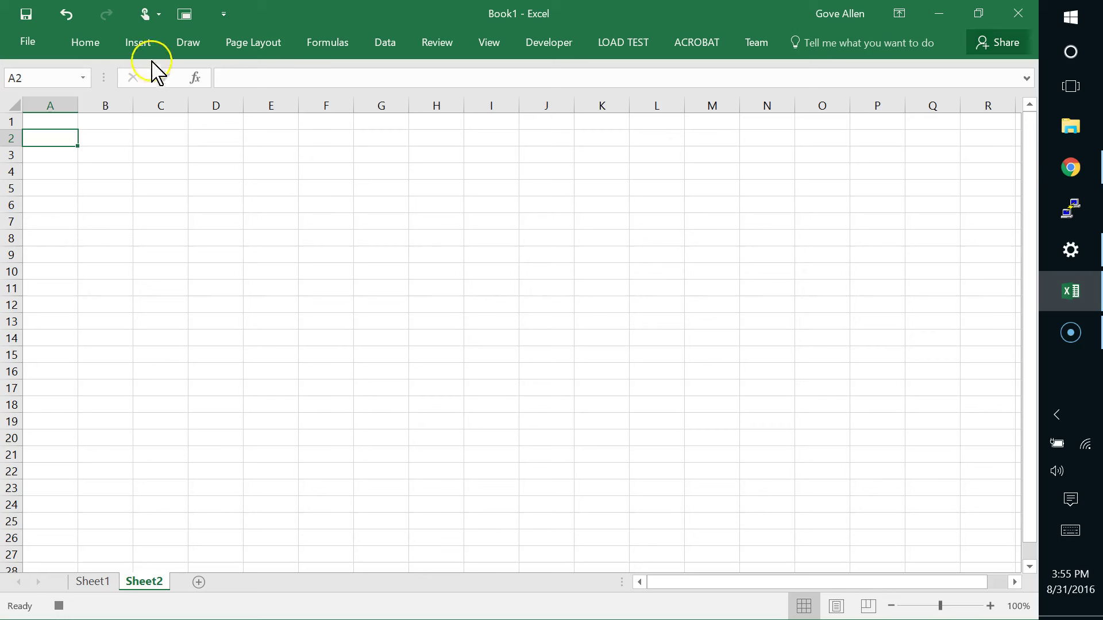
pyautogui.click(384, 45)
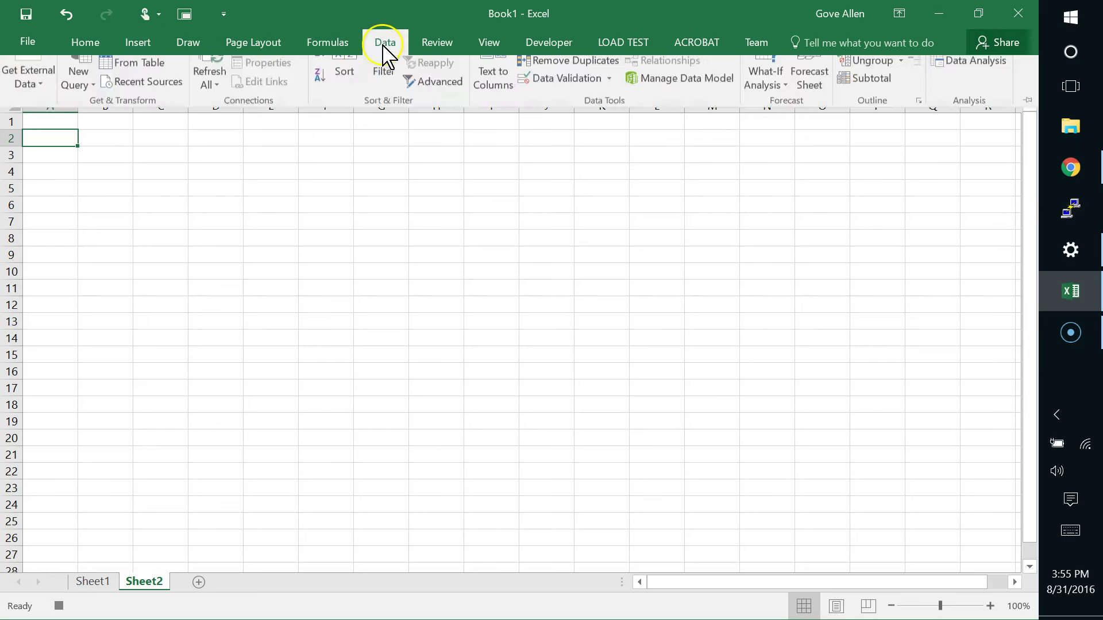
pyautogui.click(29, 92)
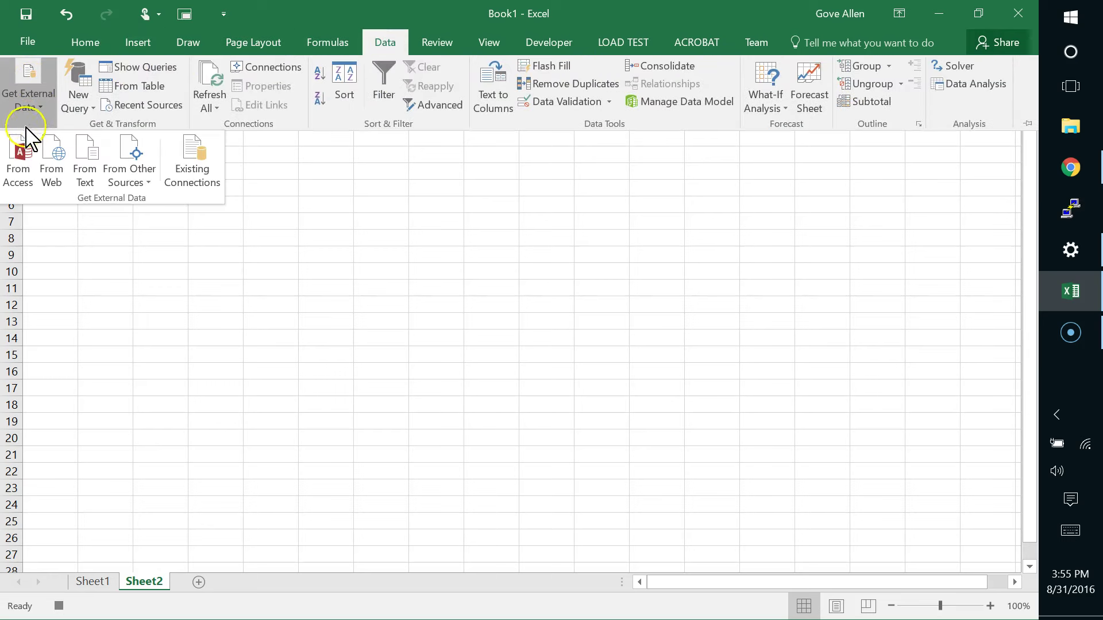
pyautogui.click(55, 161)
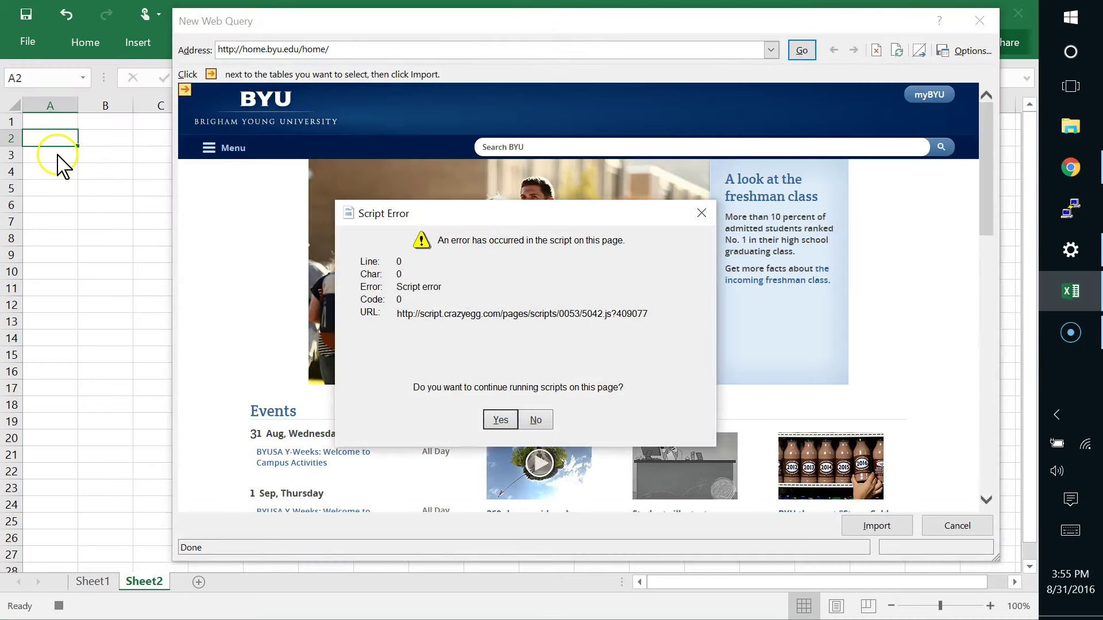
pyautogui.click(536, 420)
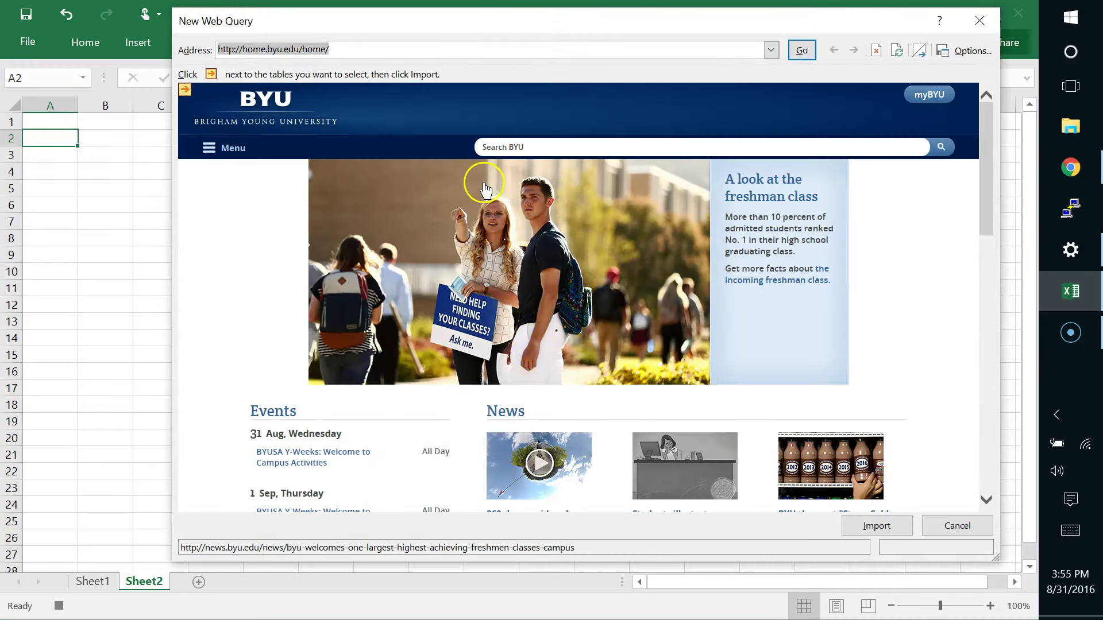
pyautogui.write('http://finance.yahoo.com/quote/LUV?p=LUV')
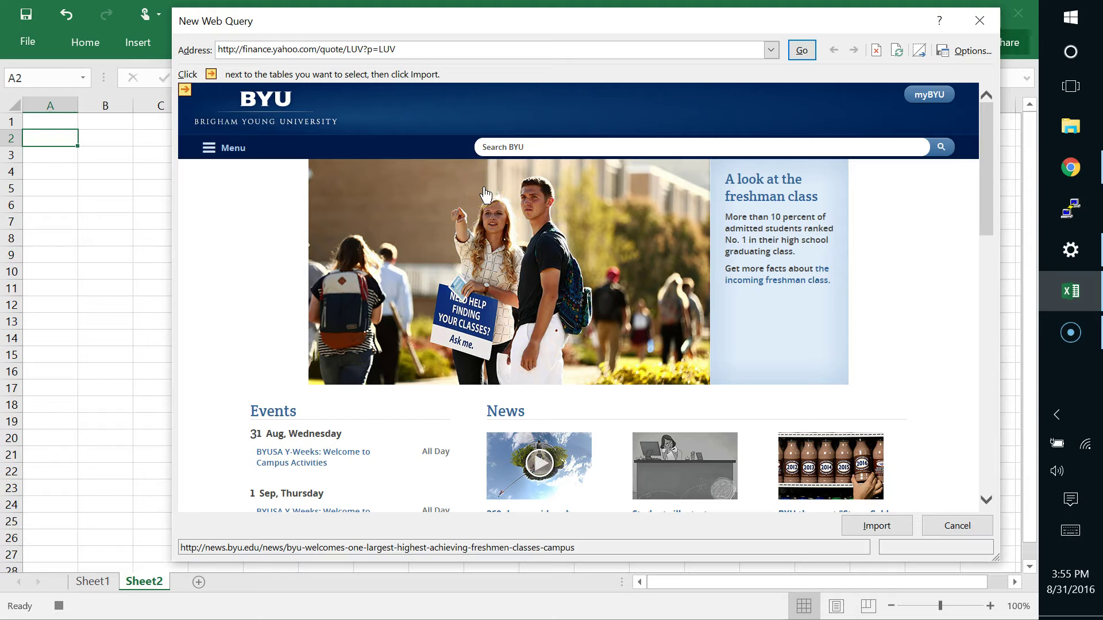
pyautogui.hotkey('alt', 'Tab')
pyautogui.click(571, 36)
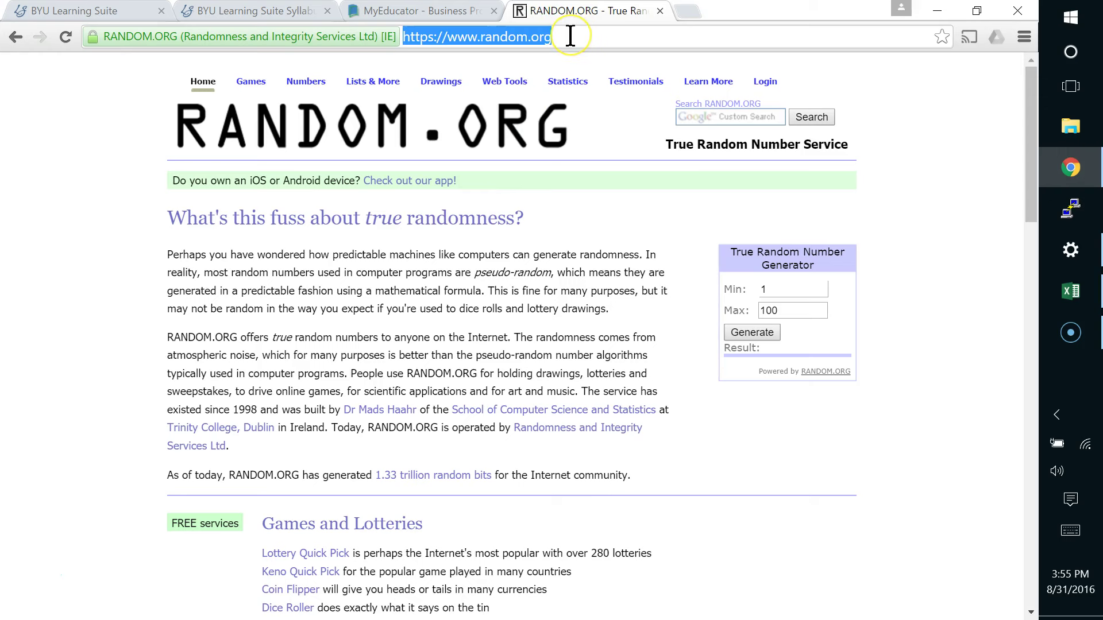
pyautogui.hotkey('alt', 'Tab')
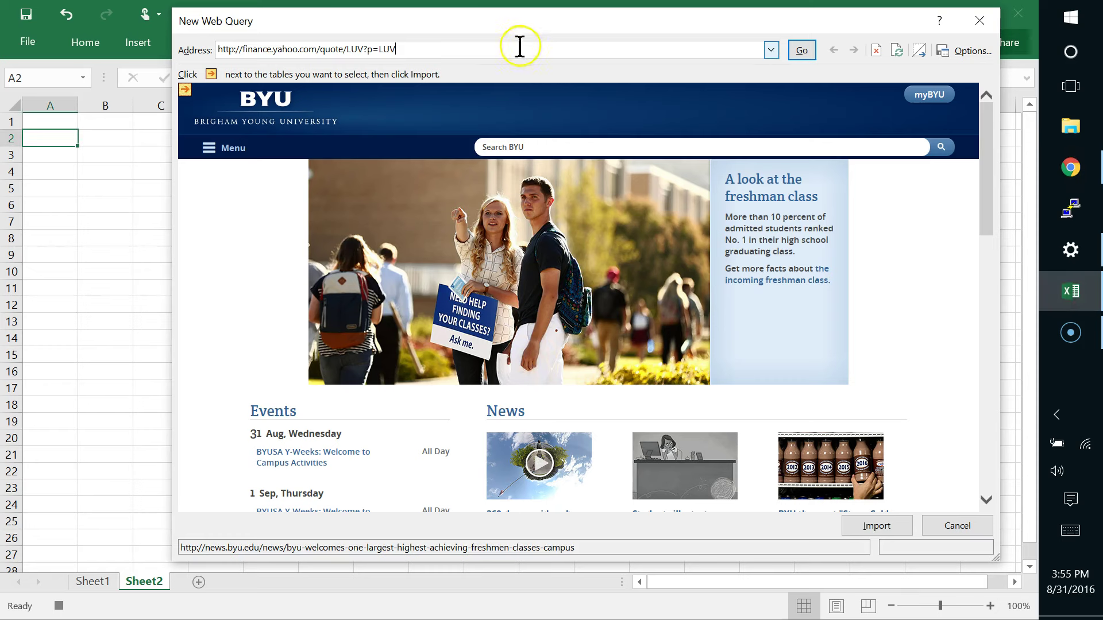
pyautogui.click(195, 53)
pyautogui.write('https://www.random.org/')
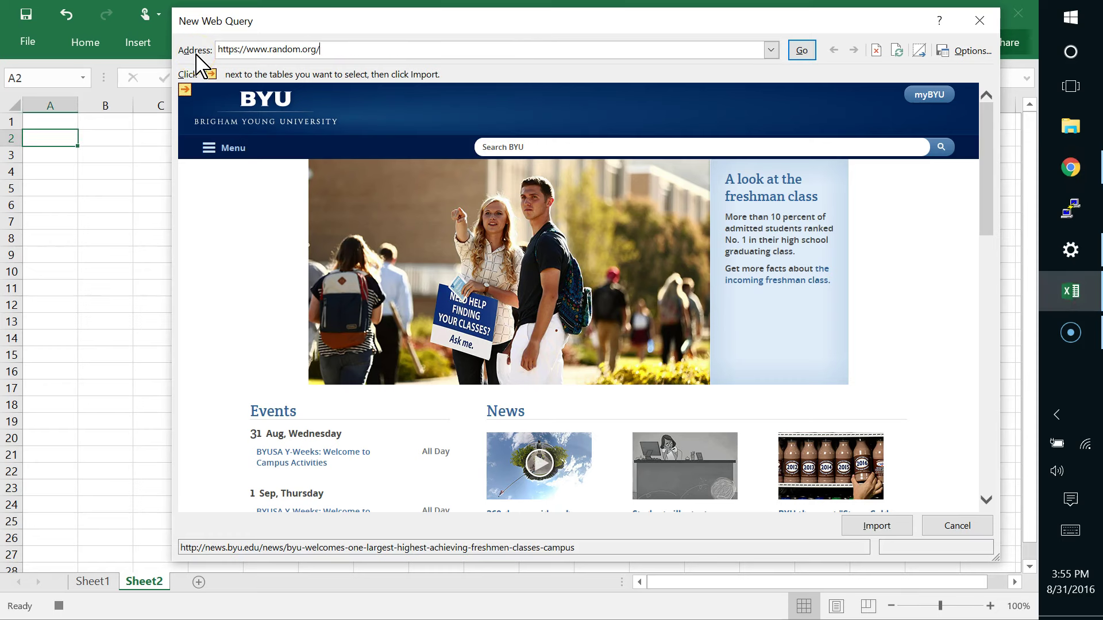
pyautogui.press('Return')
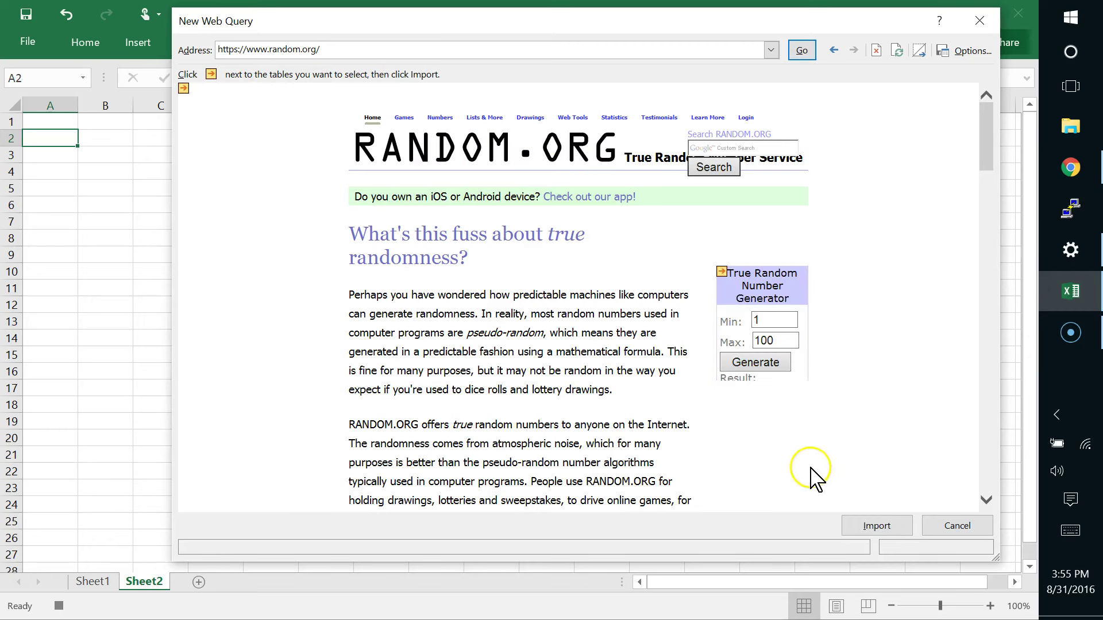
# Import the random.org page into the existing worksheet at cell A2 and look through the imported text
pyautogui.click(895, 527)
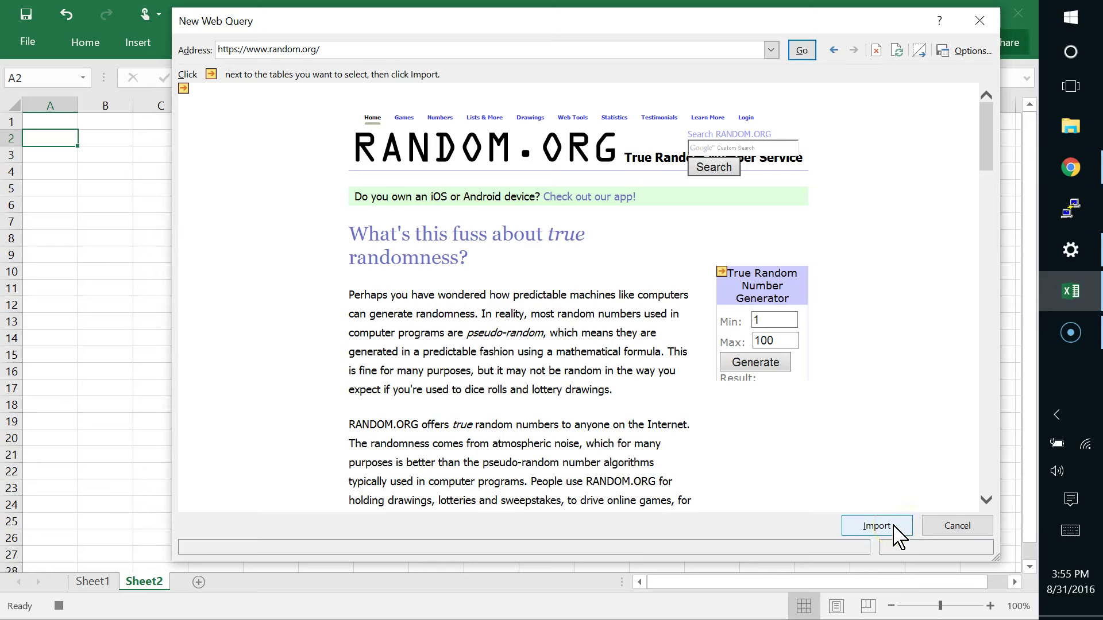
pyautogui.click(340, 51)
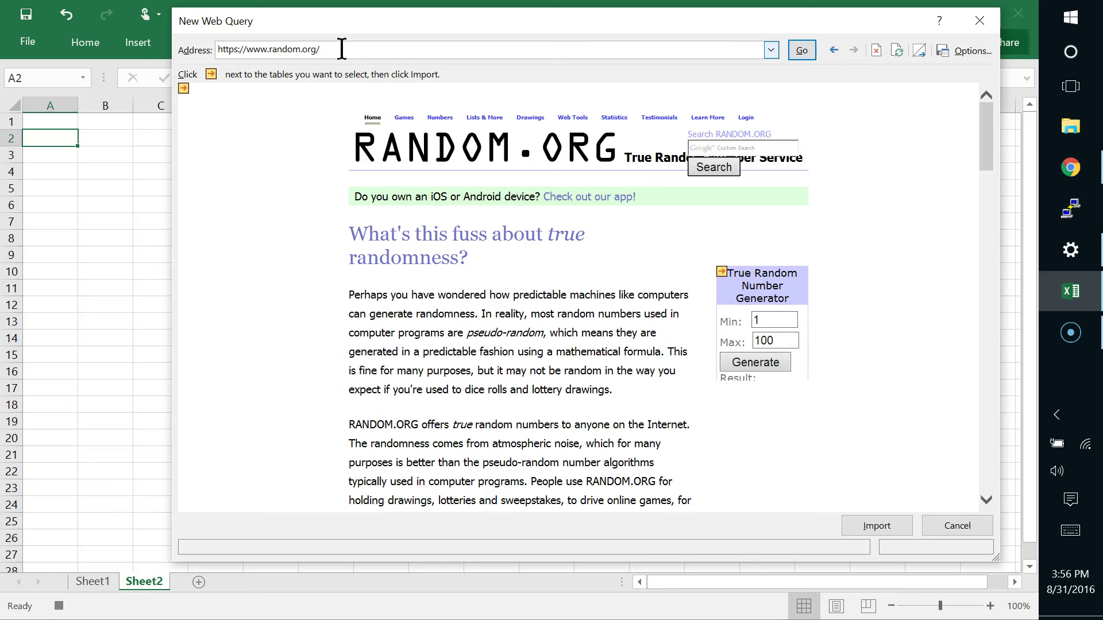
pyautogui.click(894, 527)
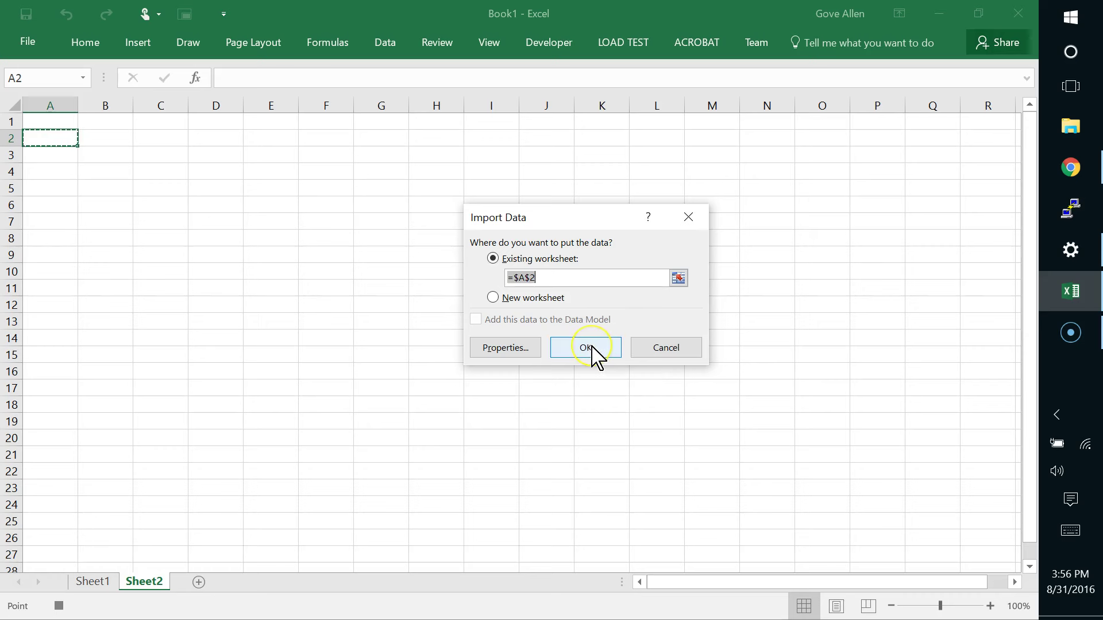
pyautogui.click(592, 347)
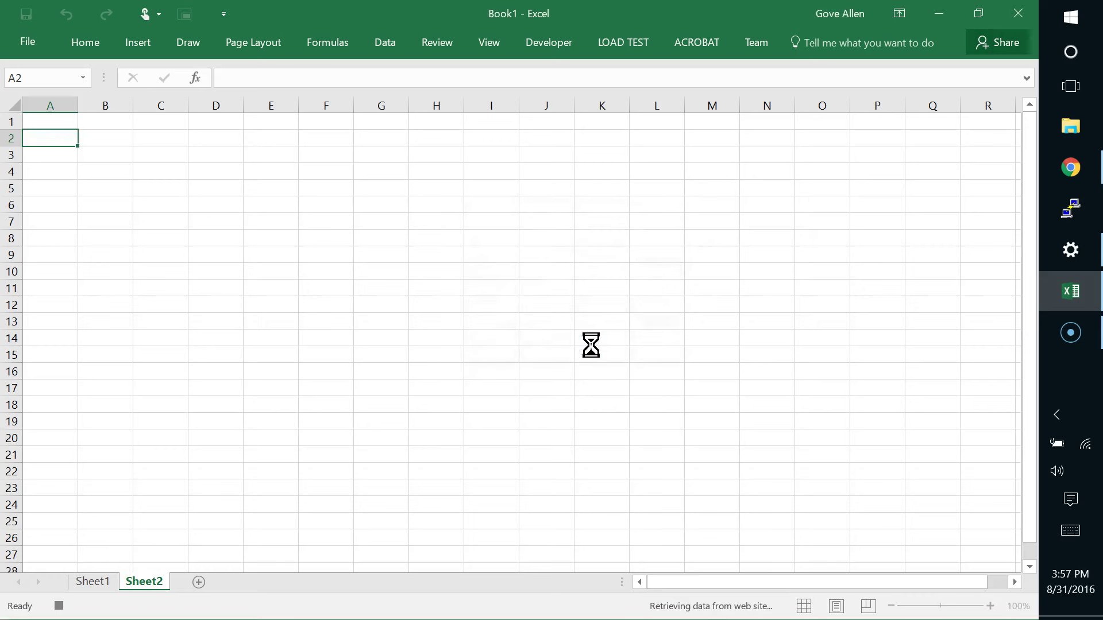
pyautogui.scroll(-5, 296, 326)
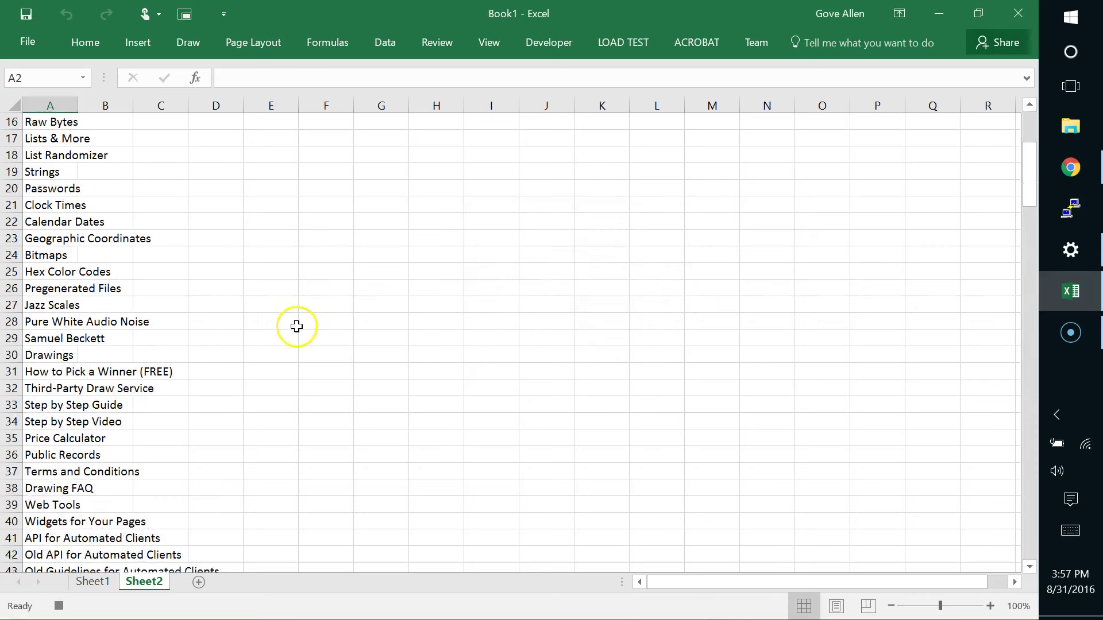
pyautogui.scroll(-17, 296, 326)
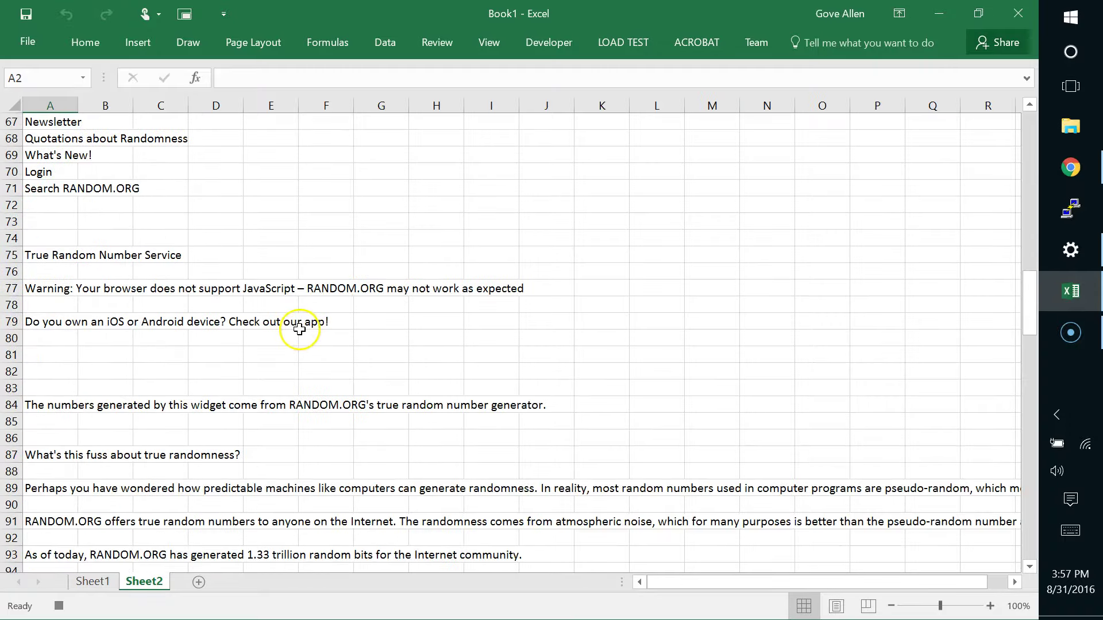
pyautogui.scroll(-16, 299, 328)
pyautogui.scroll(20, 301, 332)
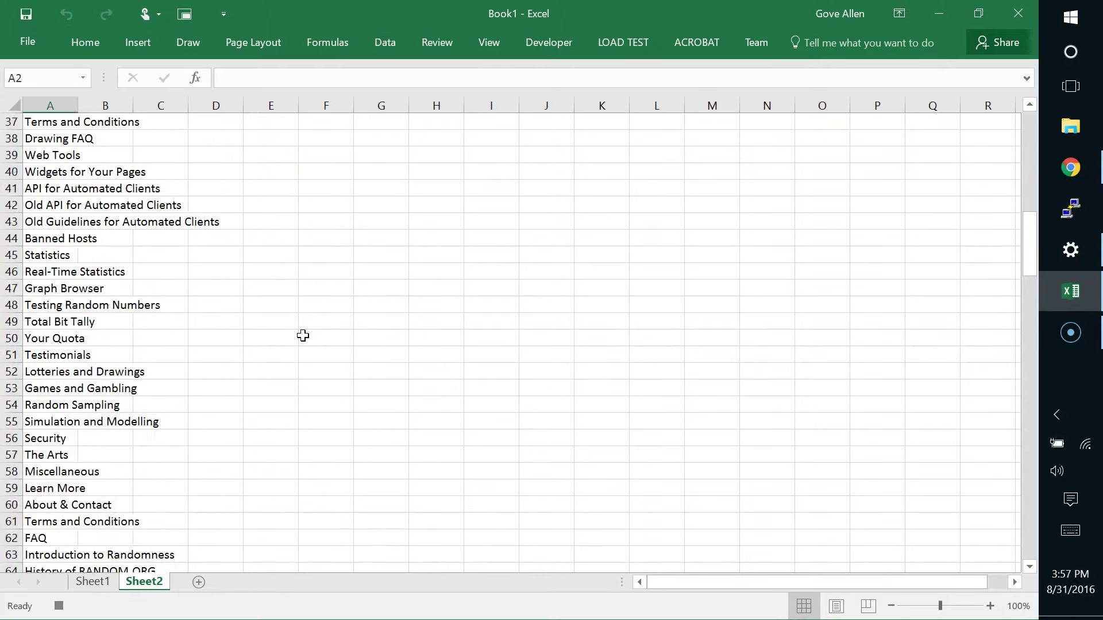
pyautogui.scroll(7, 302, 336)
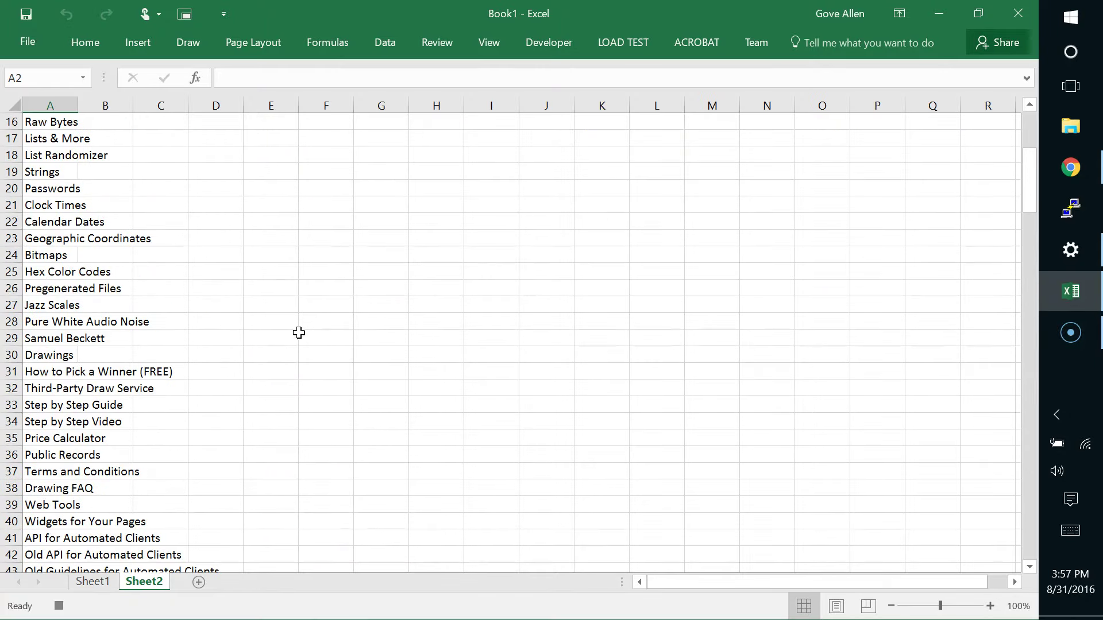
# Stop recording the webQuery macro and return to the beginning of the imported data
pyautogui.click(59, 609)
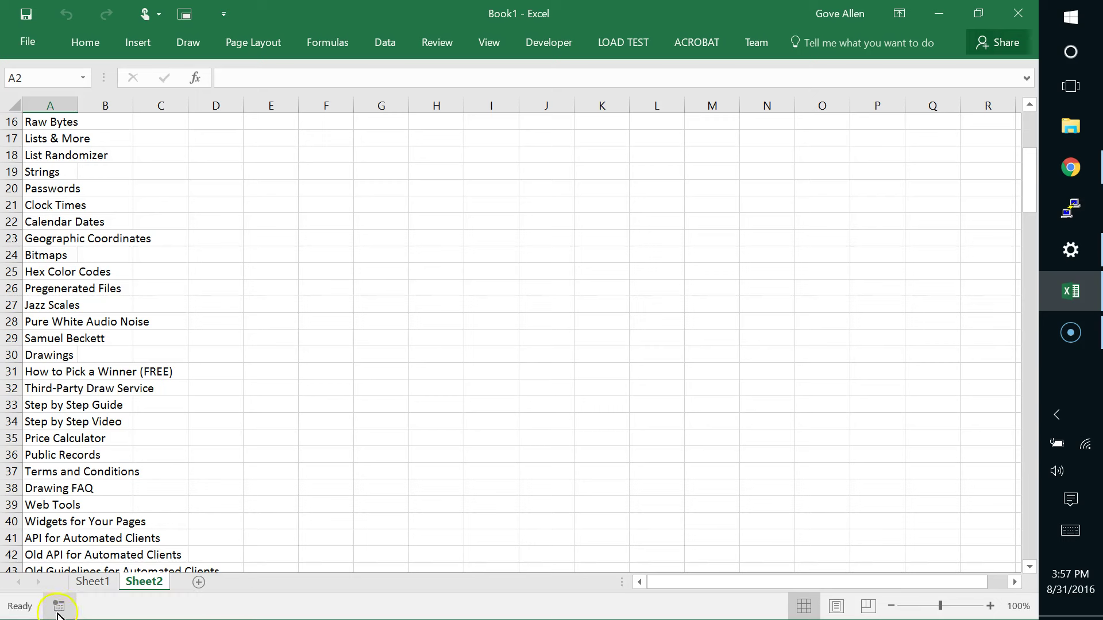
pyautogui.scroll(5, 229, 370)
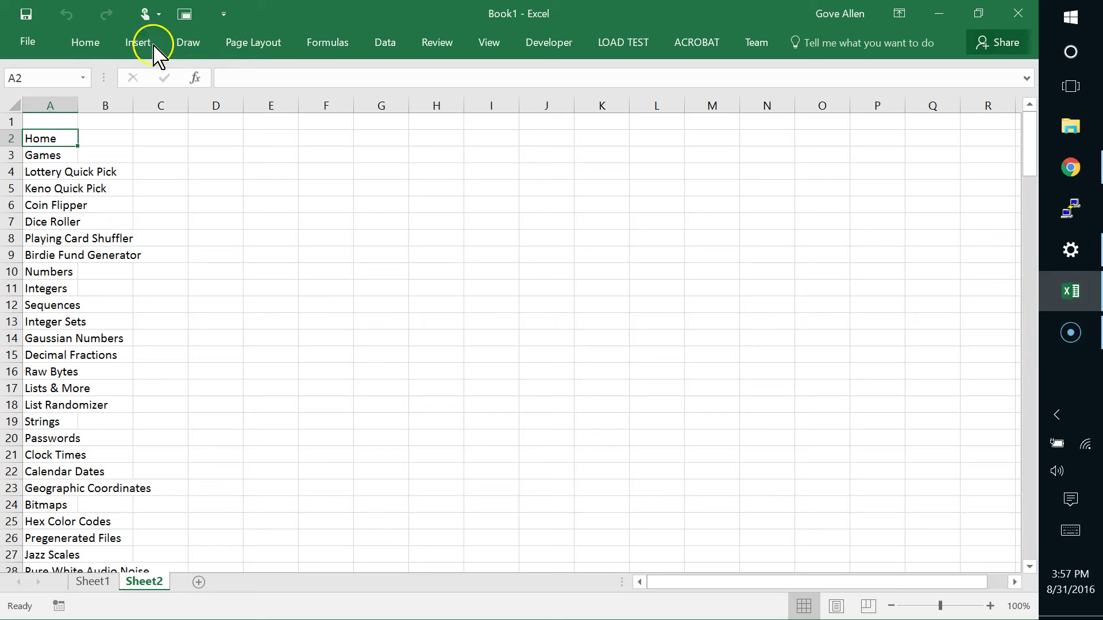
pyautogui.click(385, 44)
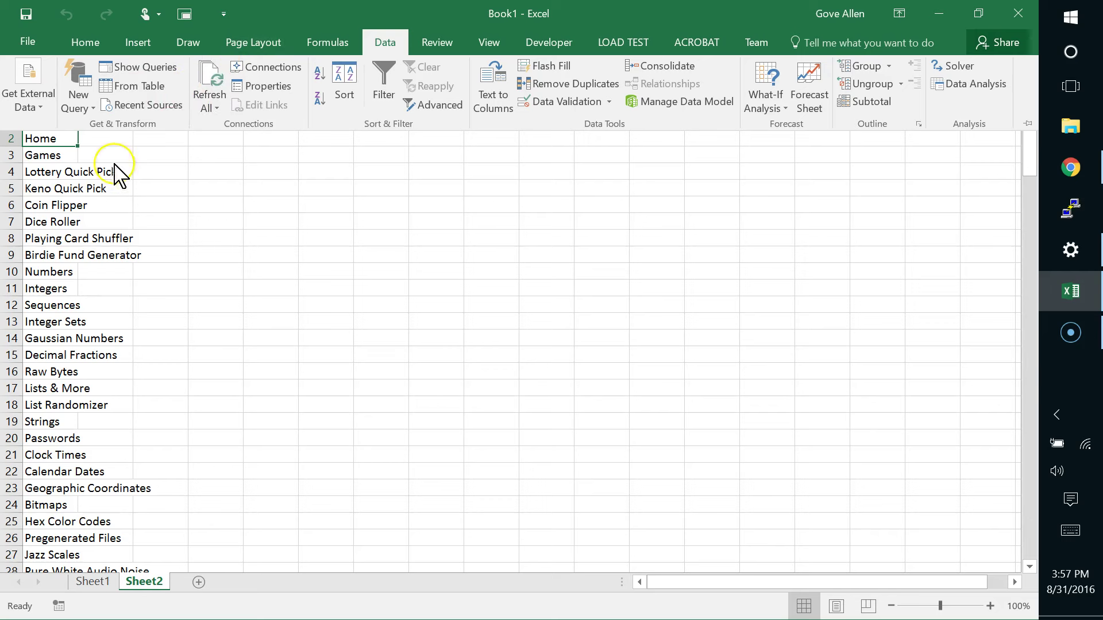
# Try an automatic refresh every 1 minute in the imported range's data range properties and discard the change
pyautogui.click(54, 182)
pyautogui.rightClick(54, 182)
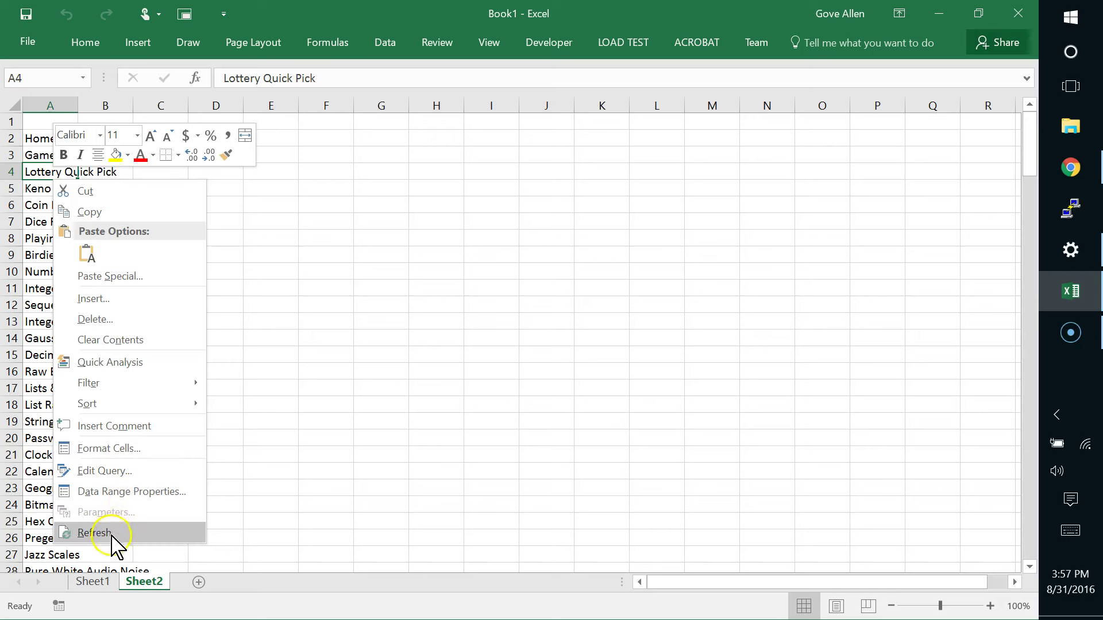
pyautogui.click(121, 493)
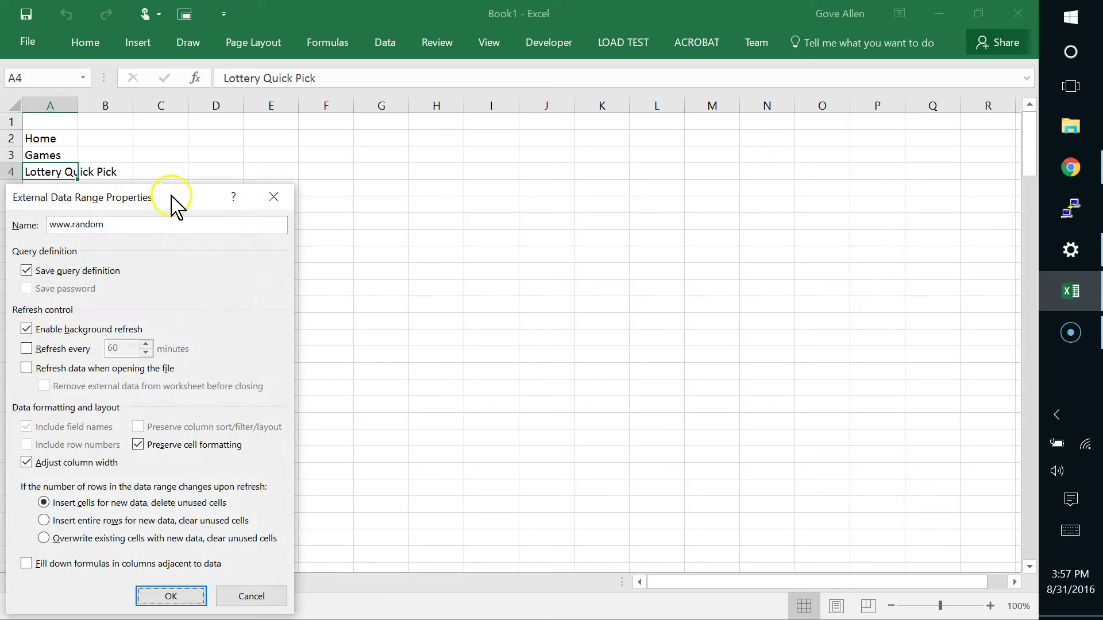
pyautogui.moveTo(169, 194); pyautogui.dragTo(385, 101)
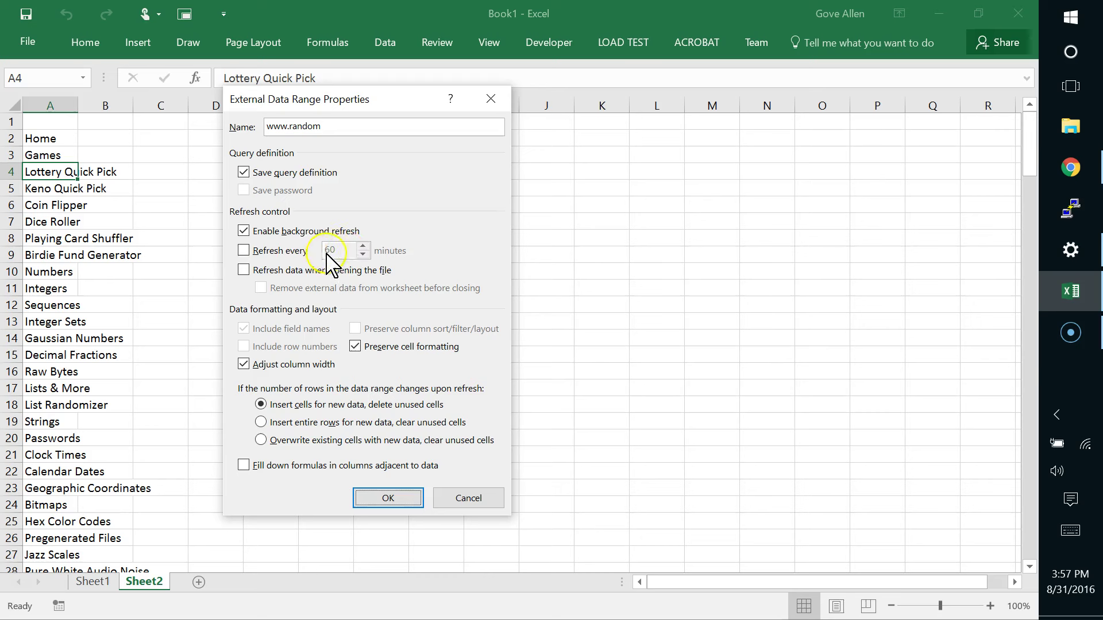
pyautogui.click(244, 251)
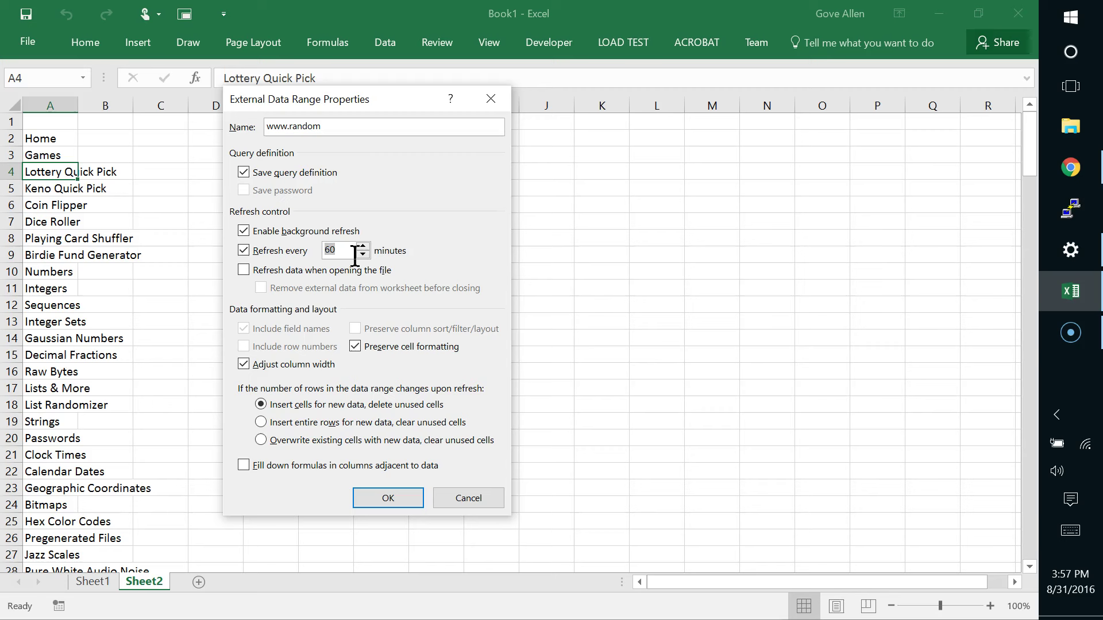
pyautogui.write('1')
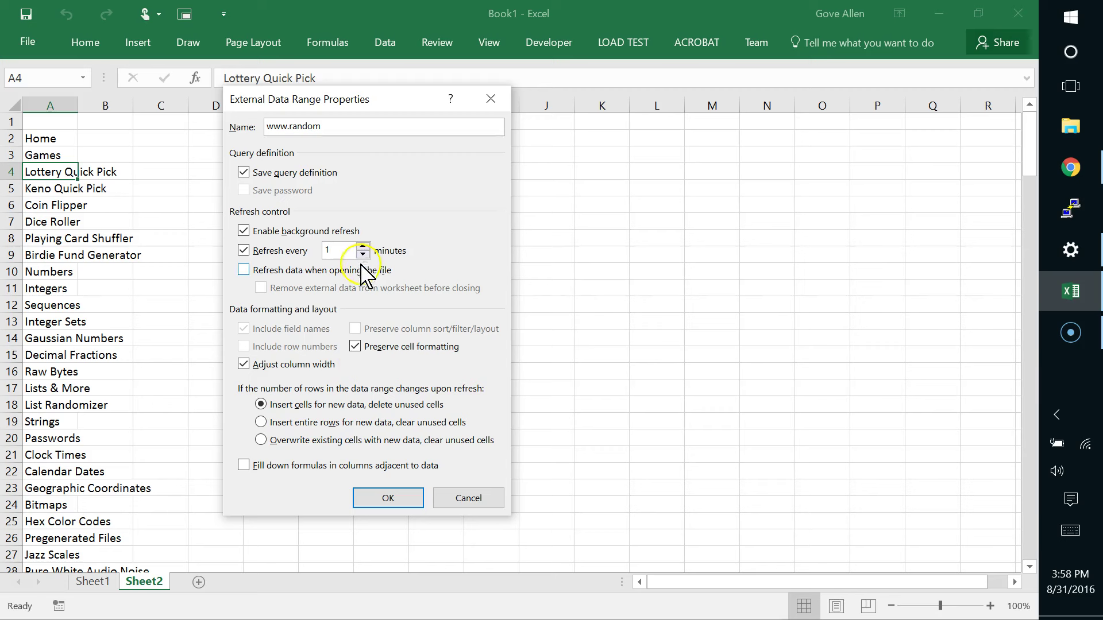
pyautogui.click(468, 499)
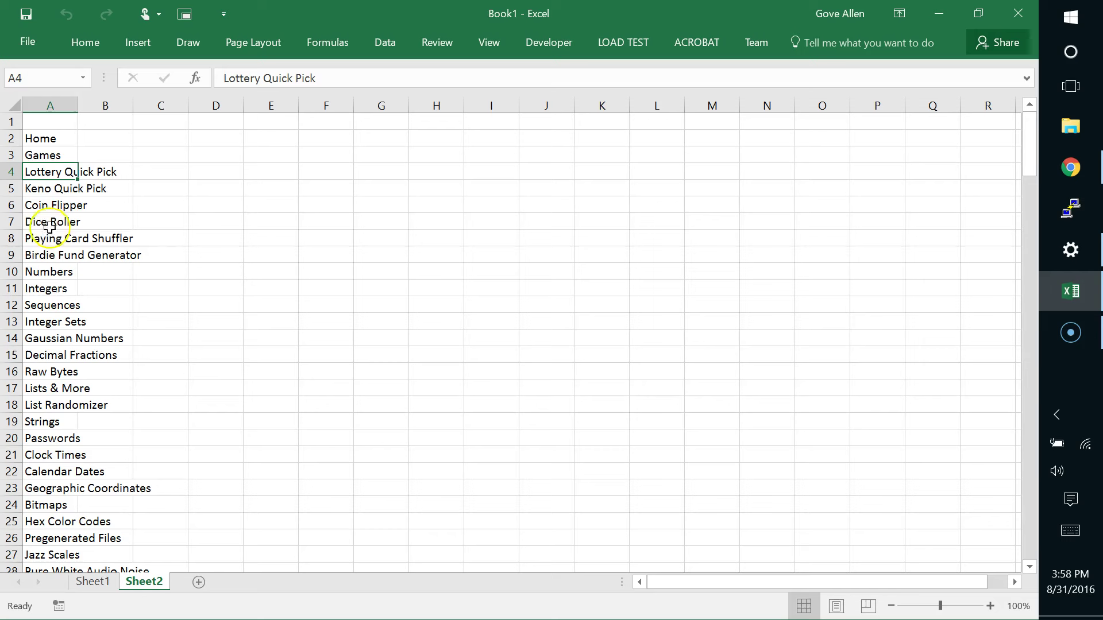
# Reopen the data range properties of the imported random.org data to examine the refresh control options
pyautogui.rightClick(54, 172)
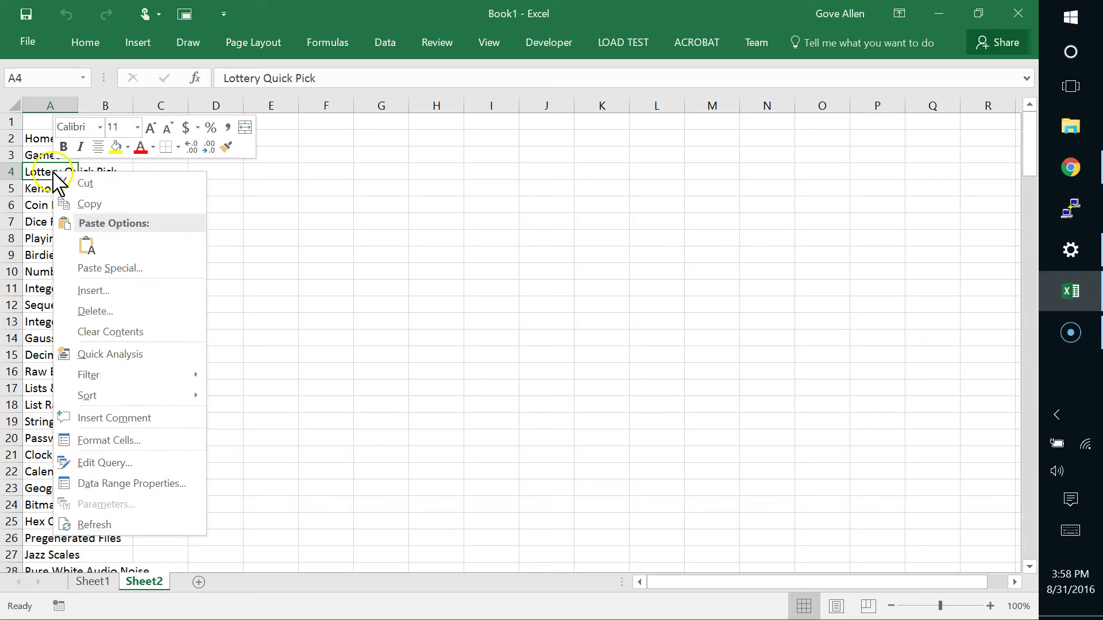
pyautogui.click(139, 485)
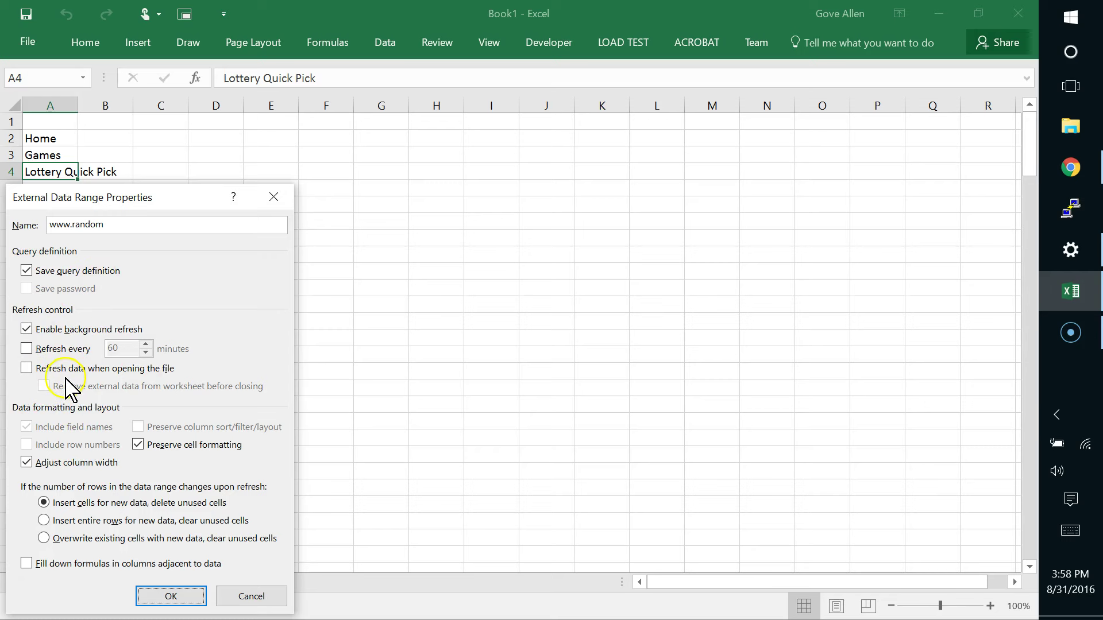
pyautogui.moveTo(187, 200); pyautogui.dragTo(421, 140)
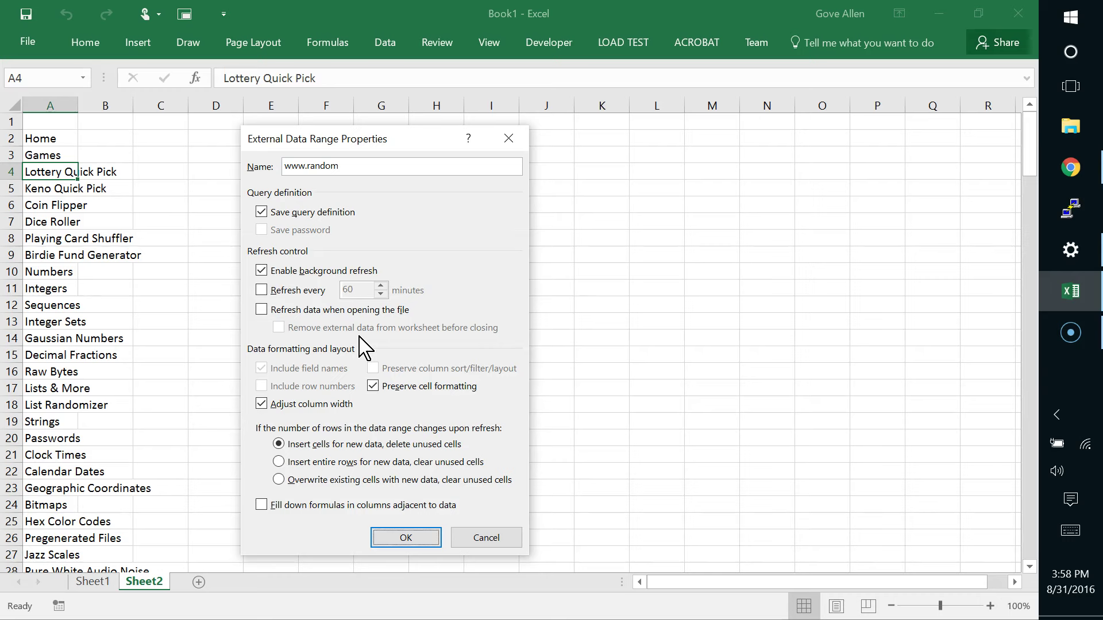
# Examine P/E Ratio and Beta on the Yahoo Finance LUV page in Chrome, and close Excel's data range properties without changes
pyautogui.hotkey('alt', 'Tab')
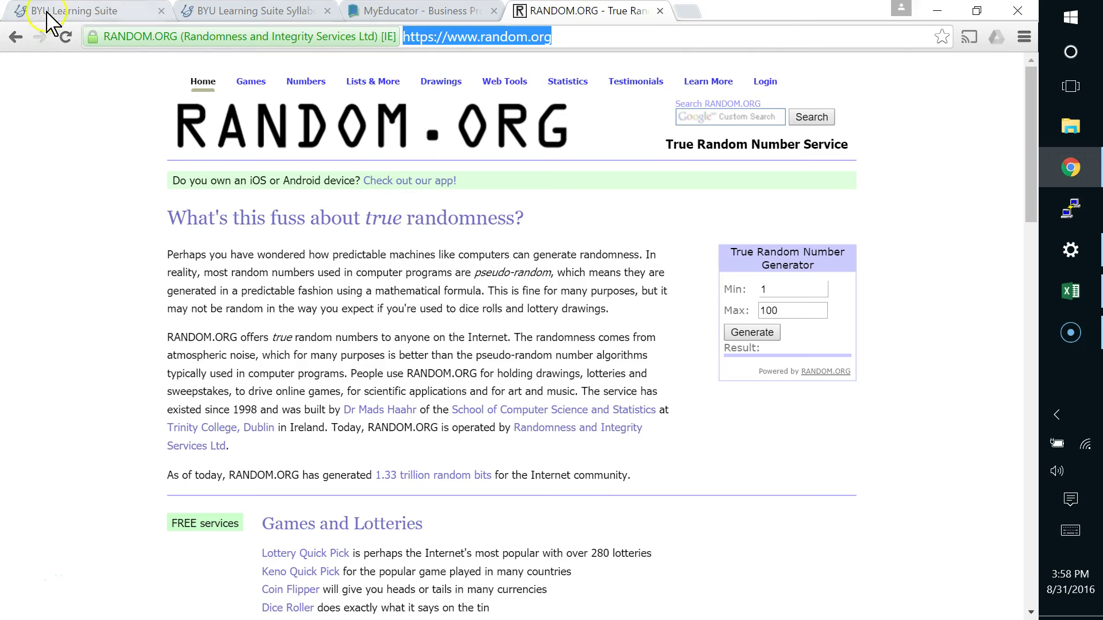
pyautogui.click(16, 37)
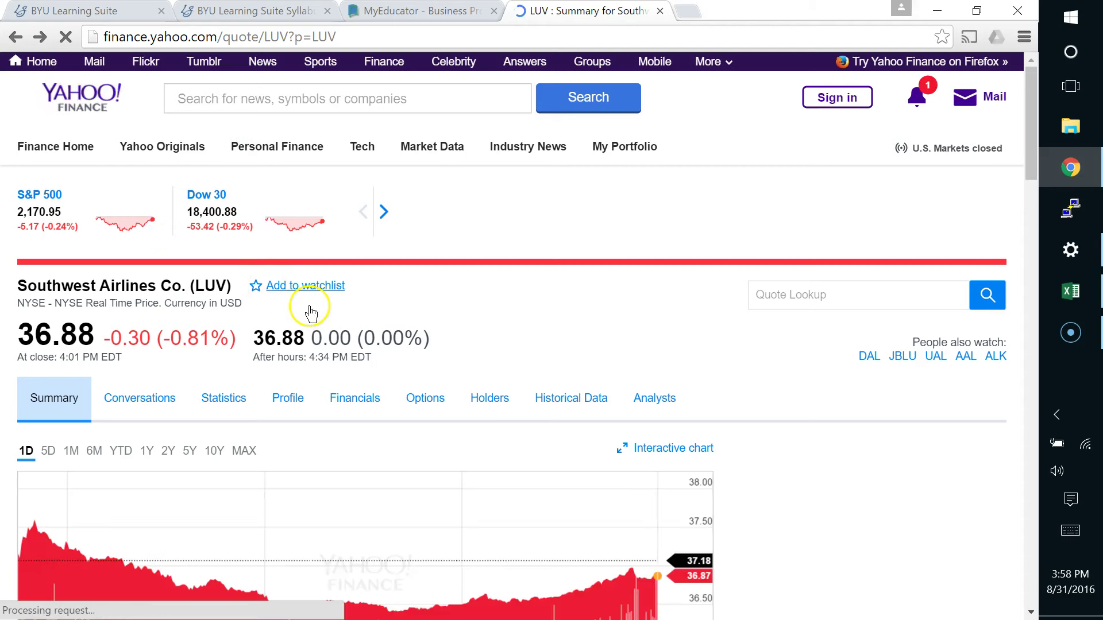
pyautogui.scroll(-5, 311, 314)
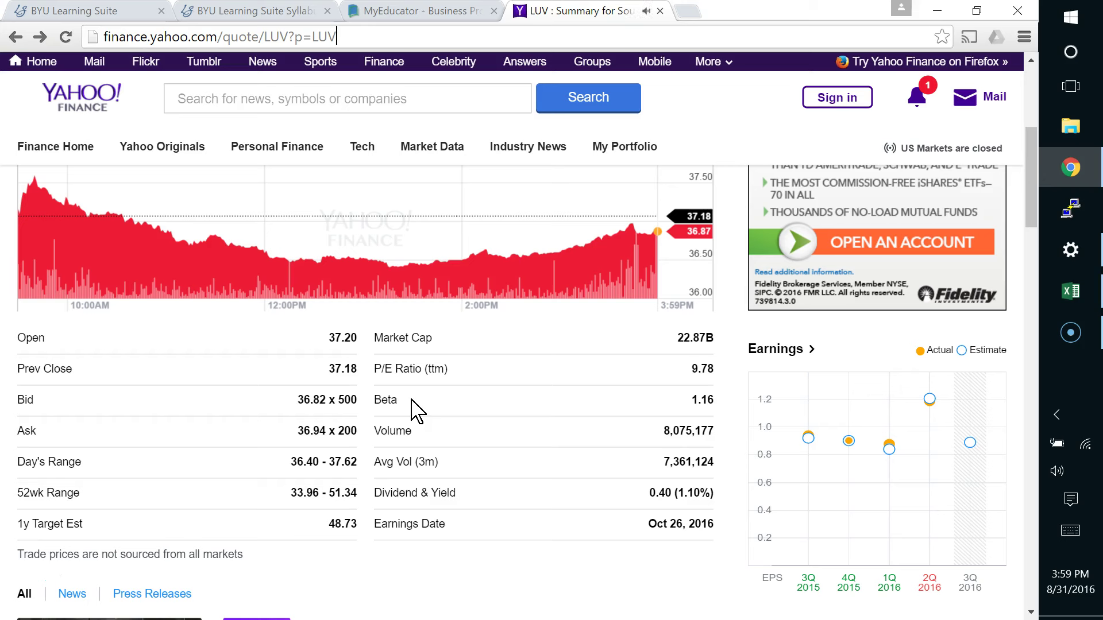
pyautogui.press('Return')
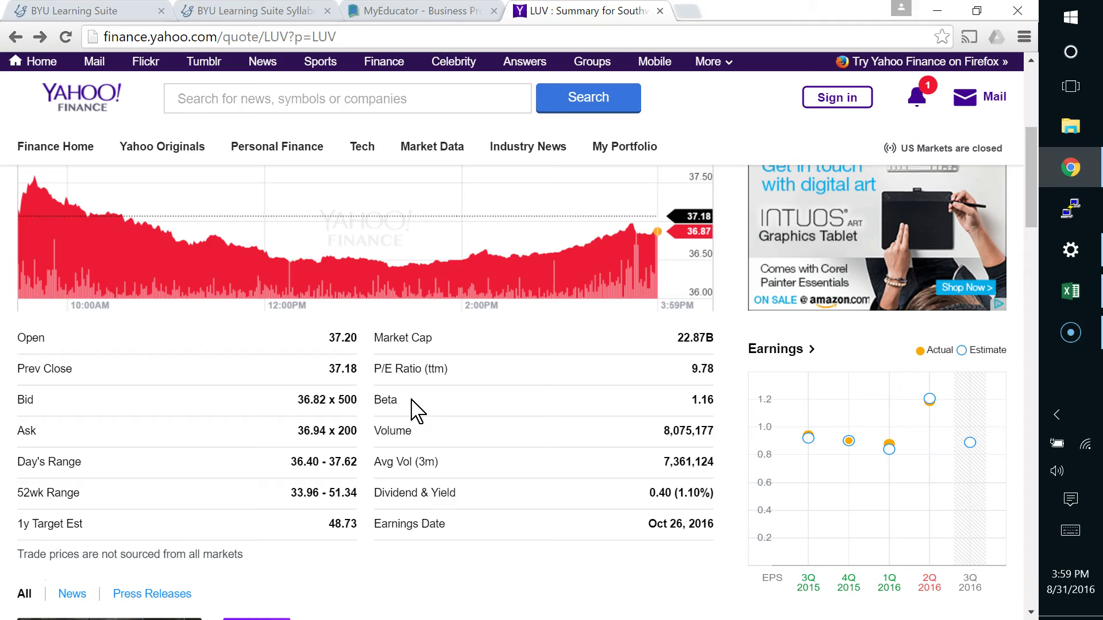
pyautogui.press('Return')
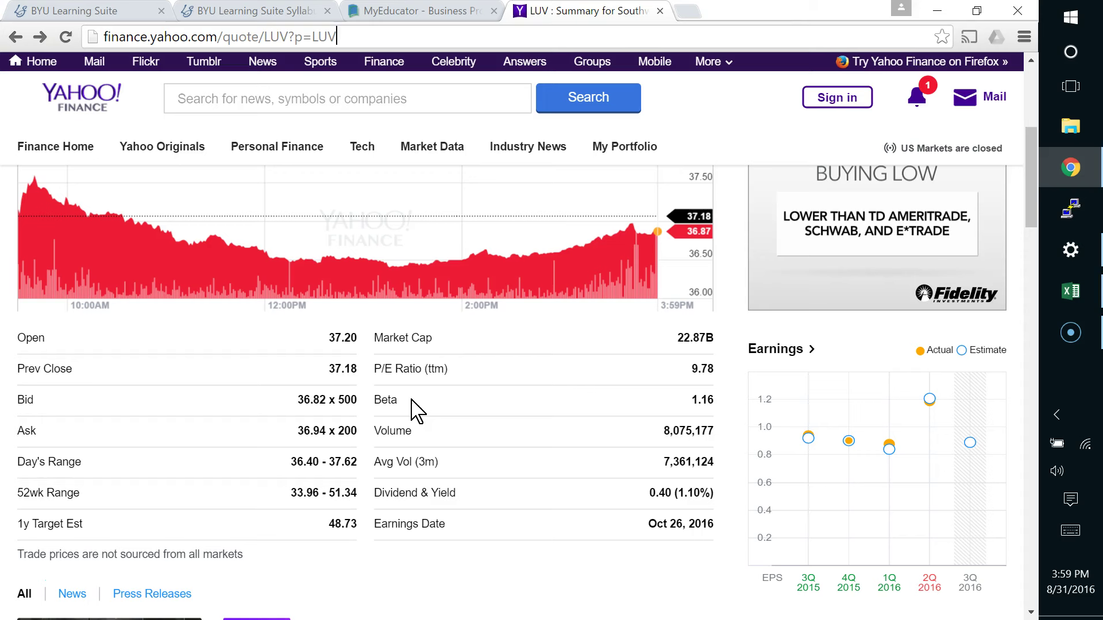
pyautogui.hotkey('alt', 'Tab')
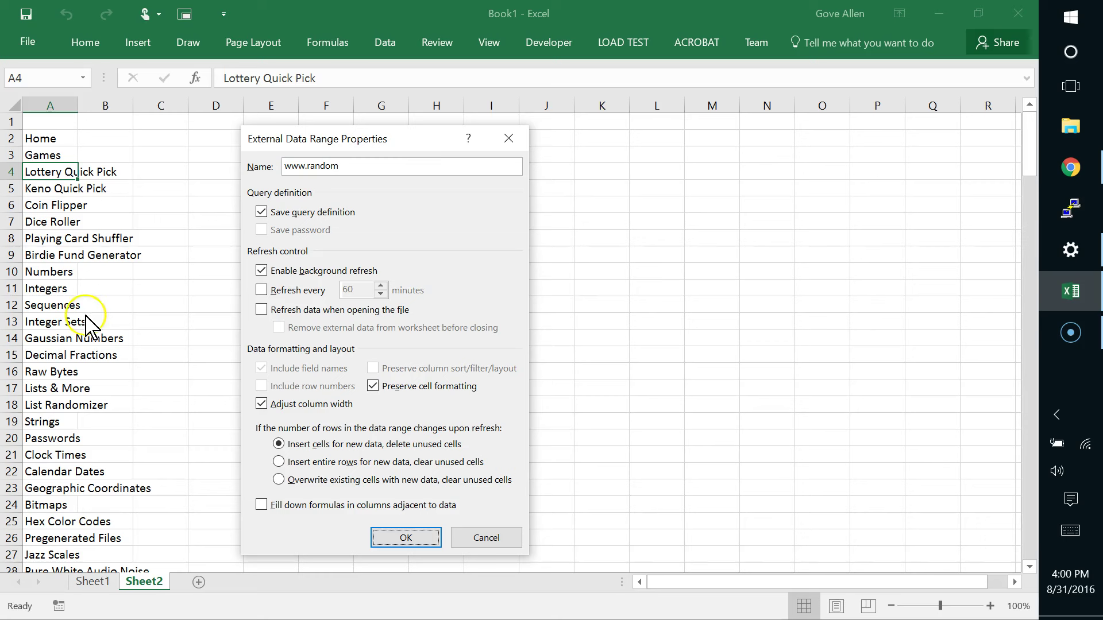
pyautogui.click(486, 538)
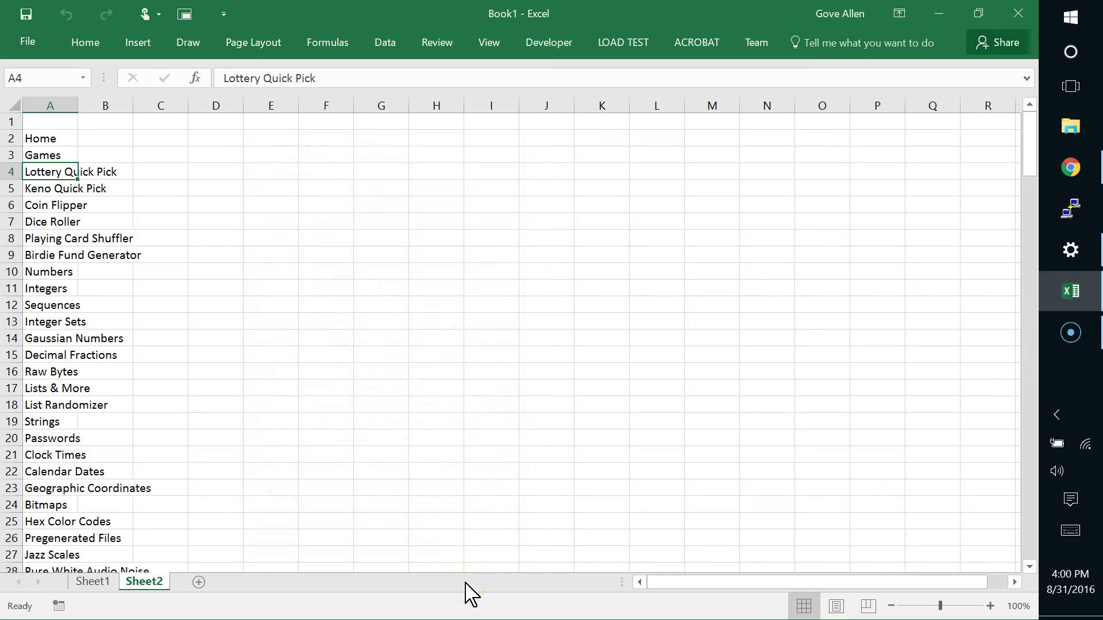
# Switch to Chrome, look through the Southwest Airlines (LUV) quote page, and return to Excel
pyautogui.click(1069, 172)
pyautogui.click(912, 224)
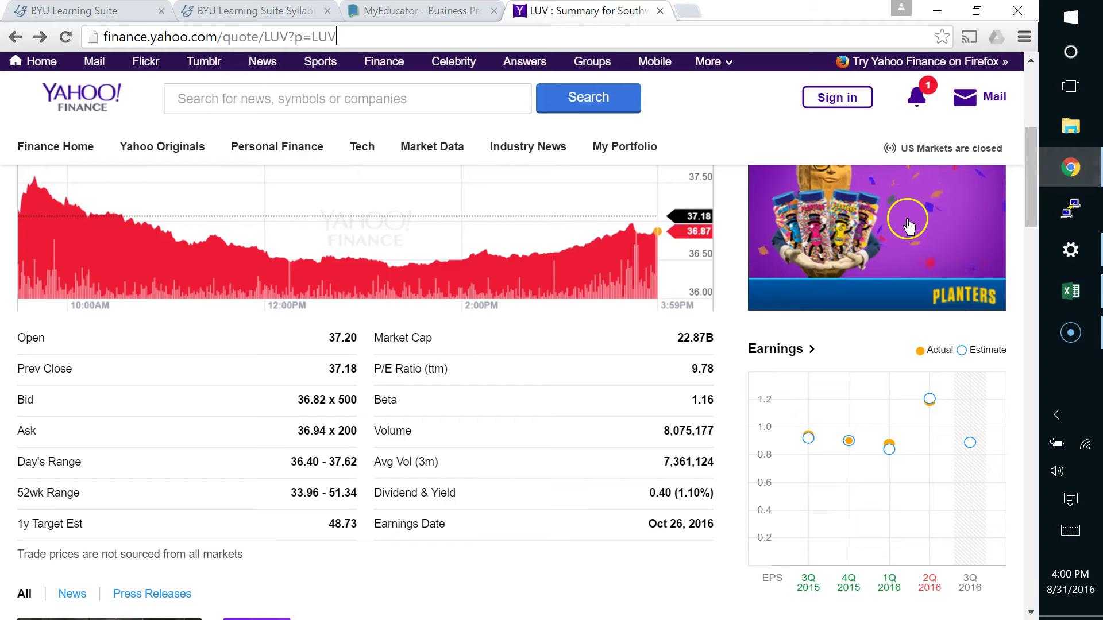
pyautogui.scroll(5, 912, 228)
pyautogui.scroll(-12, 912, 229)
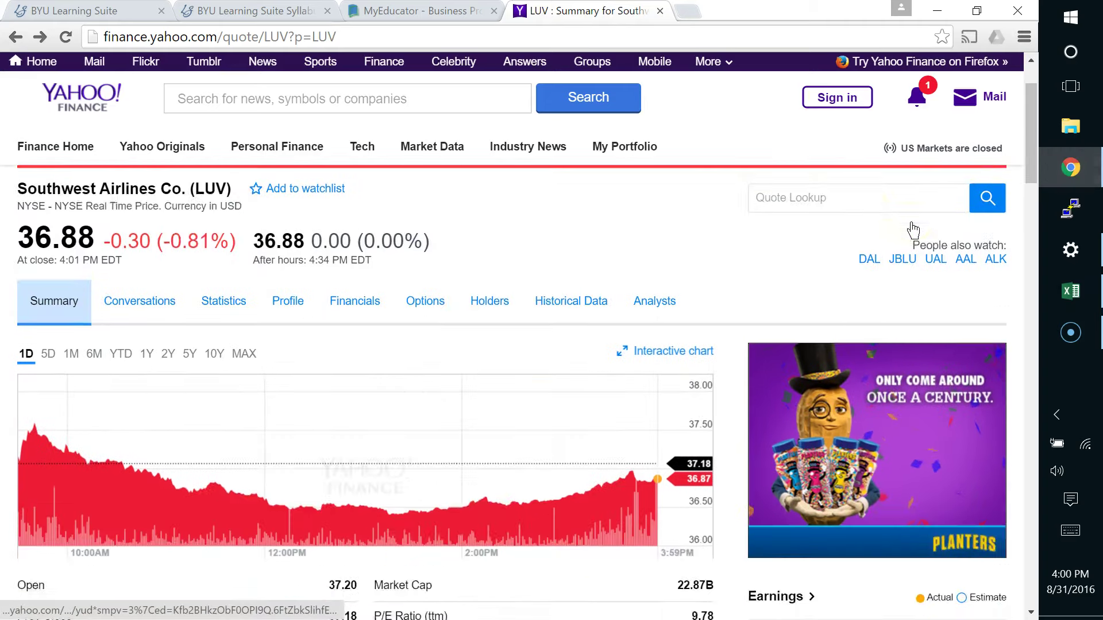
pyautogui.scroll(-6, 913, 230)
pyautogui.click(912, 233)
pyautogui.scroll(8, 913, 235)
pyautogui.scroll(5, 912, 235)
pyautogui.hotkey('alt', 'Tab')
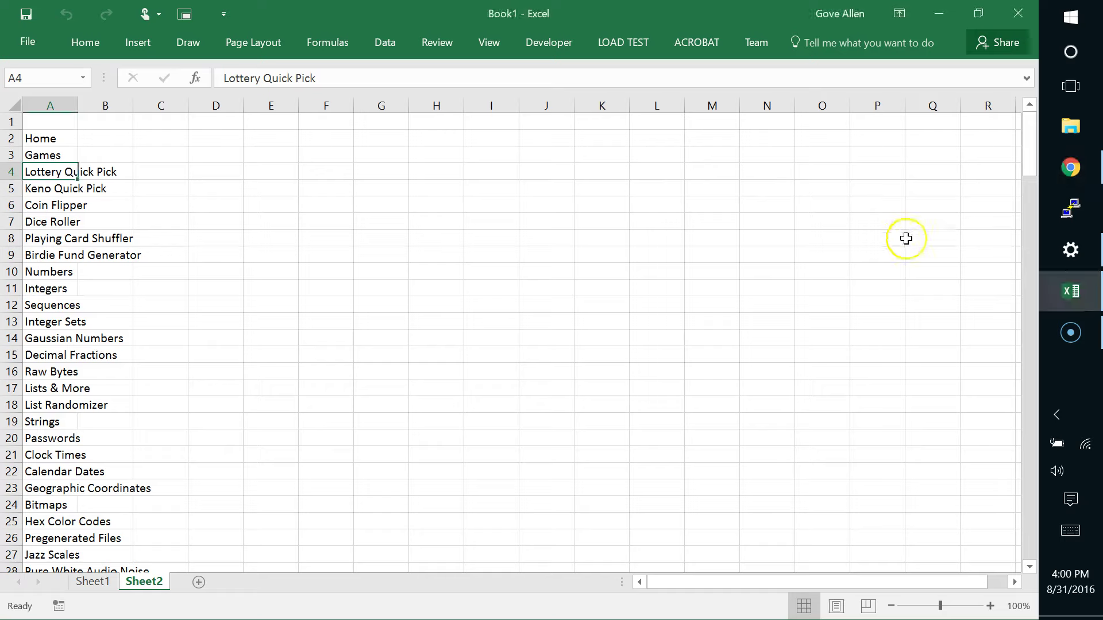
# Switch to Chrome and open finance.yahoo.com/robots.txt to examine the site's crawler rules
pyautogui.hotkey('alt', 'Tab')
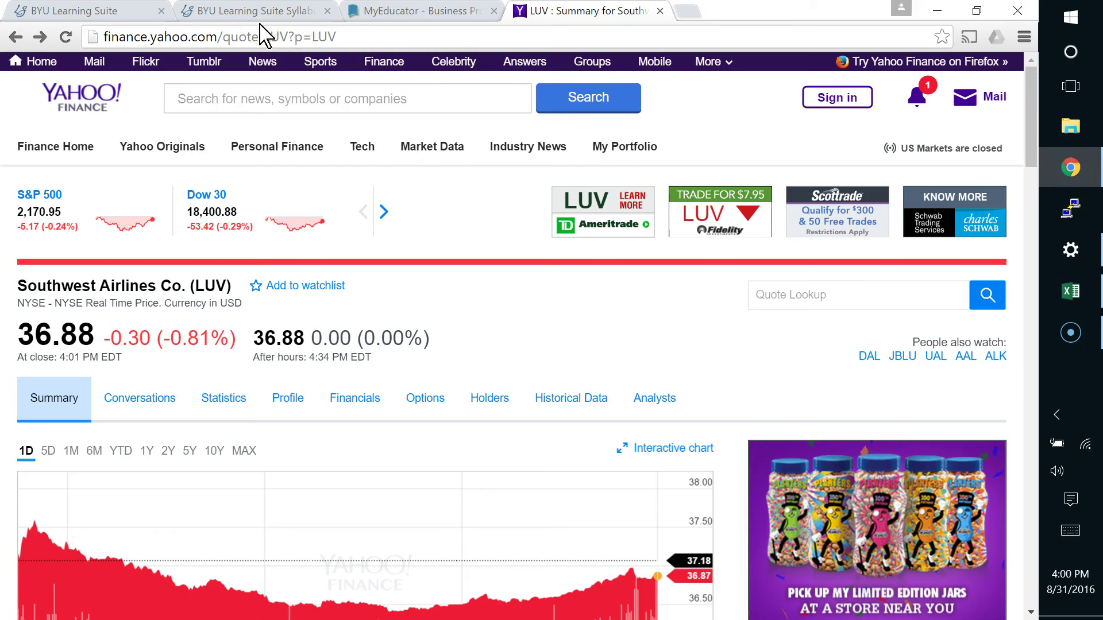
pyautogui.click(295, 24)
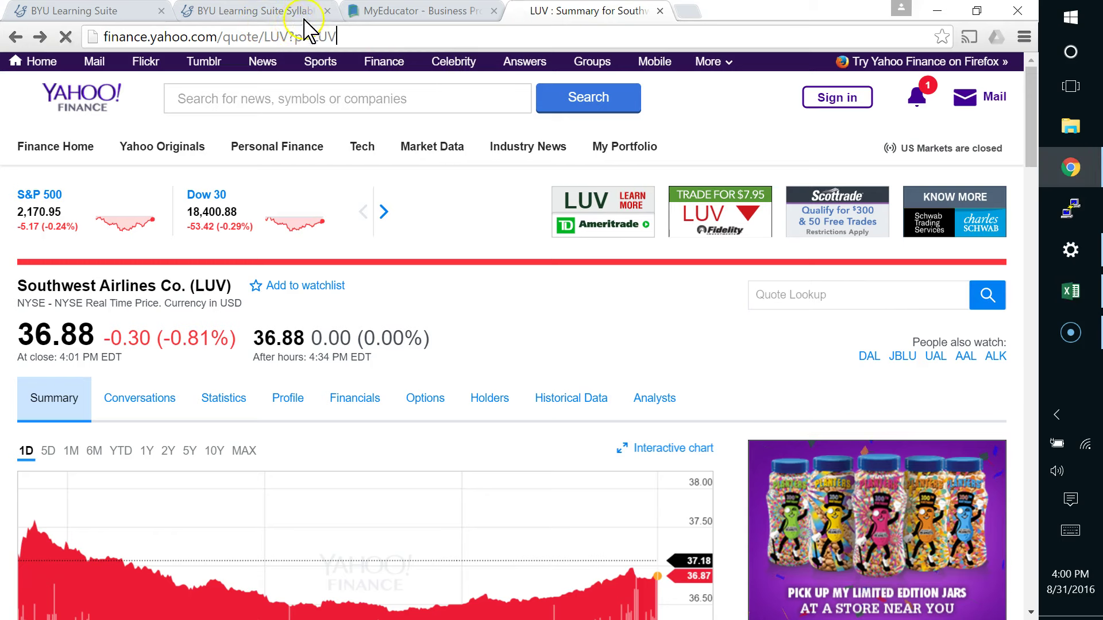
pyautogui.press('Return')
pyautogui.click(177, 349)
pyautogui.moveTo(218, 37); pyautogui.dragTo(451, 42)
pyautogui.moveTo(427, 148)
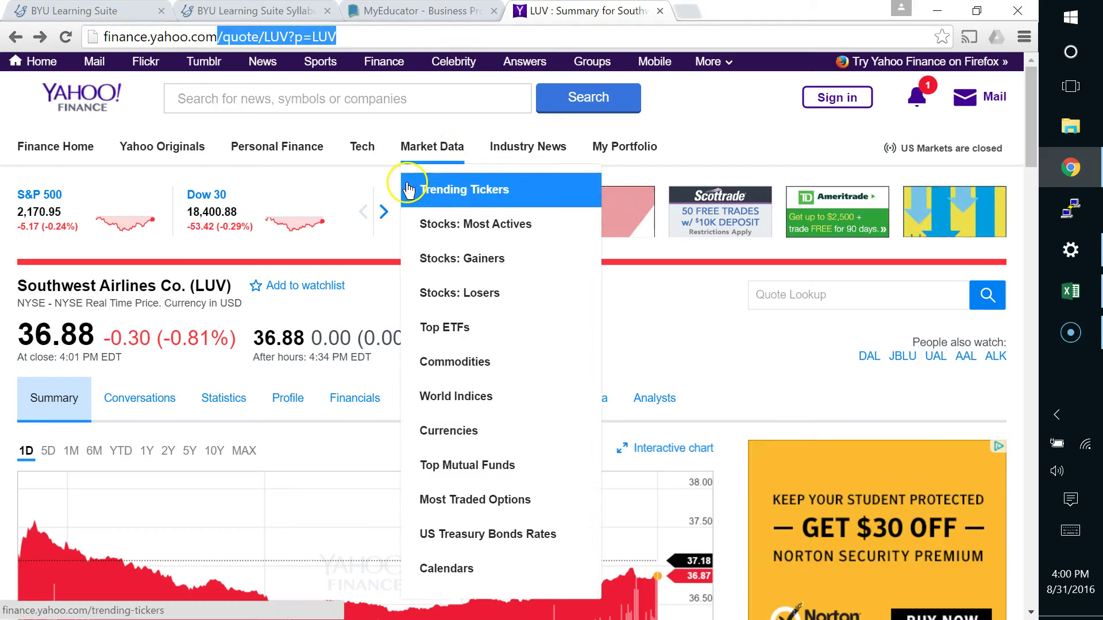
pyautogui.write('/ro')
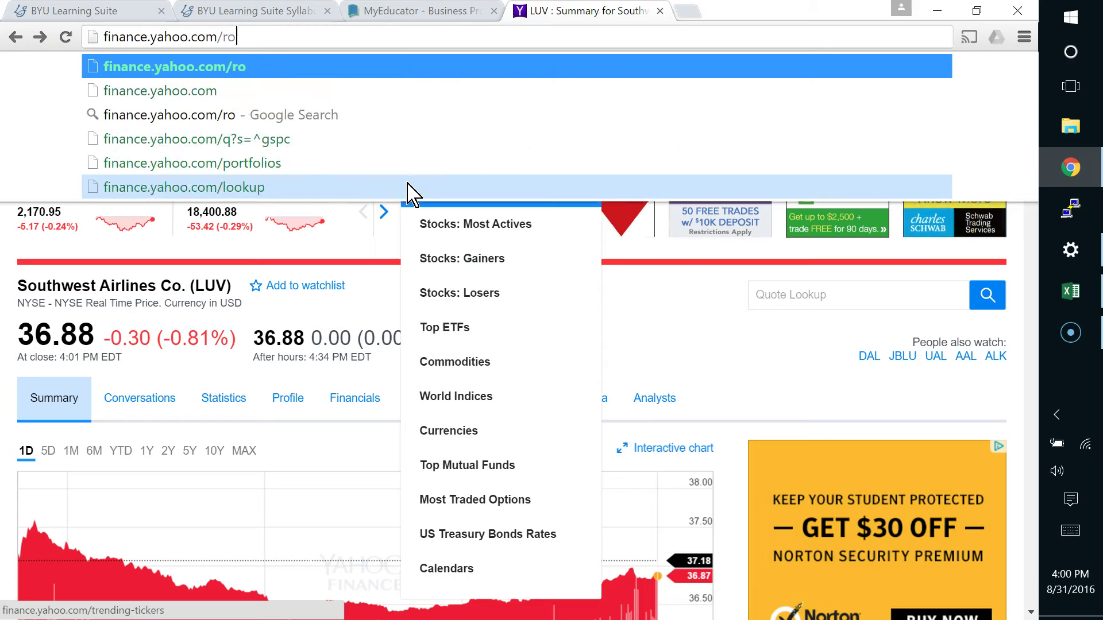
pyautogui.write('bots.txt')
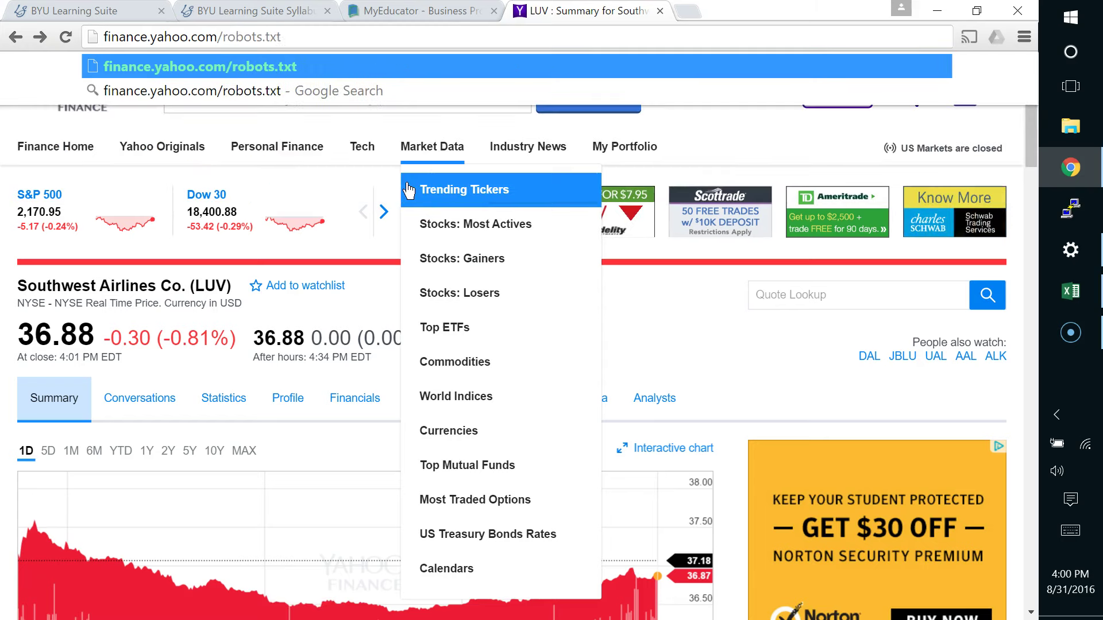
pyautogui.press('Return')
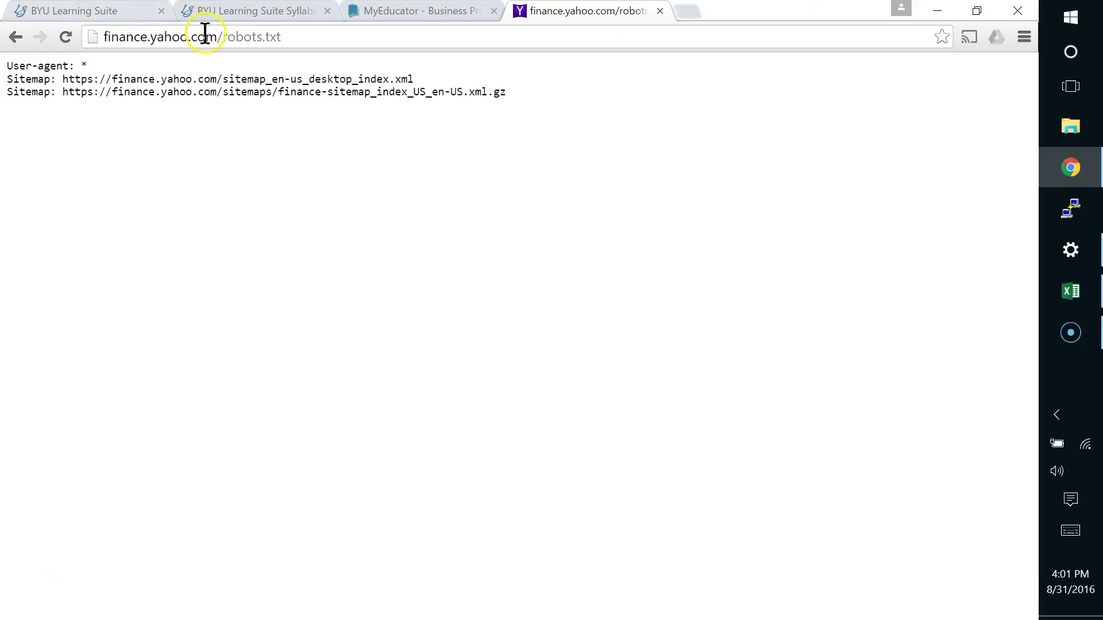
# Open walmart.com/robots.txt and read through its allowed and disallowed paths
pyautogui.moveTo(188, 36); pyautogui.dragTo(43, 39)
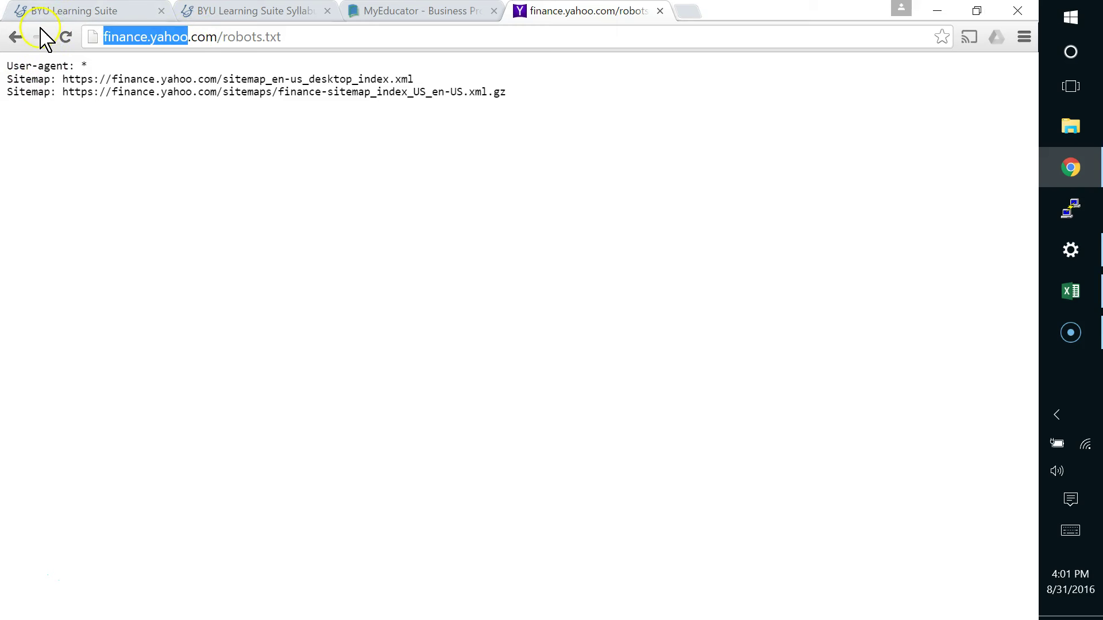
pyautogui.write('walmart')
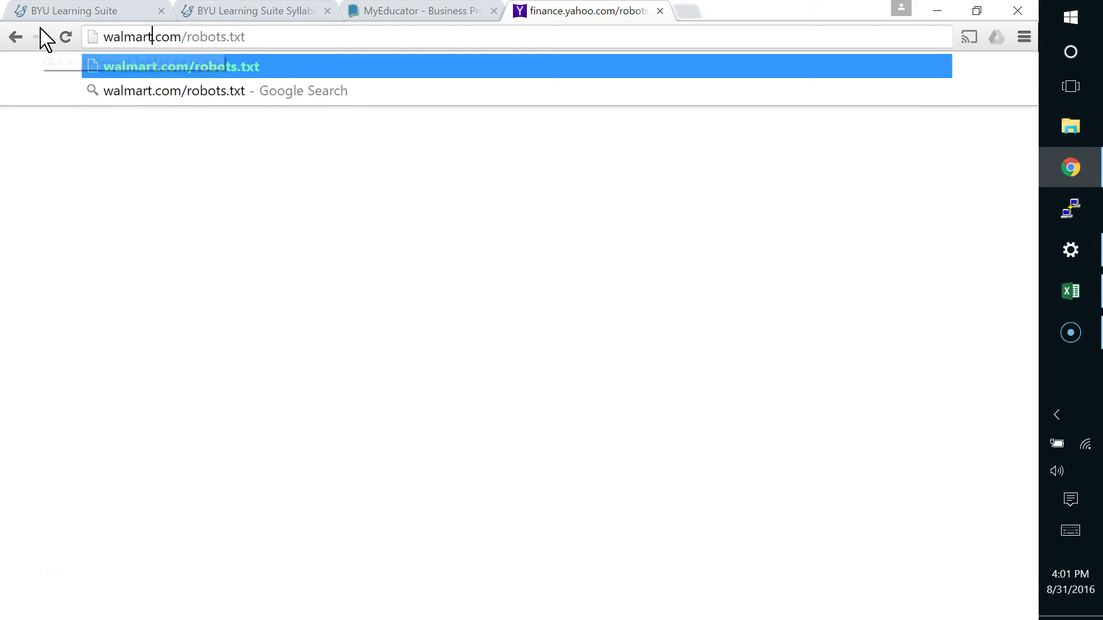
pyautogui.press('Return')
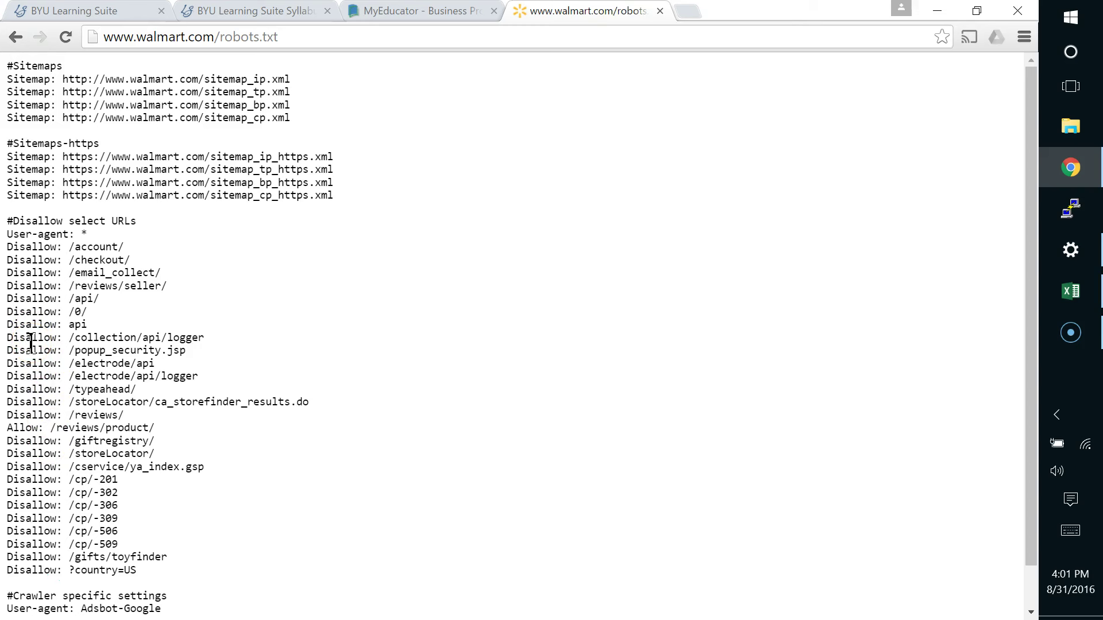
pyautogui.moveTo(223, 36); pyautogui.dragTo(291, 30)
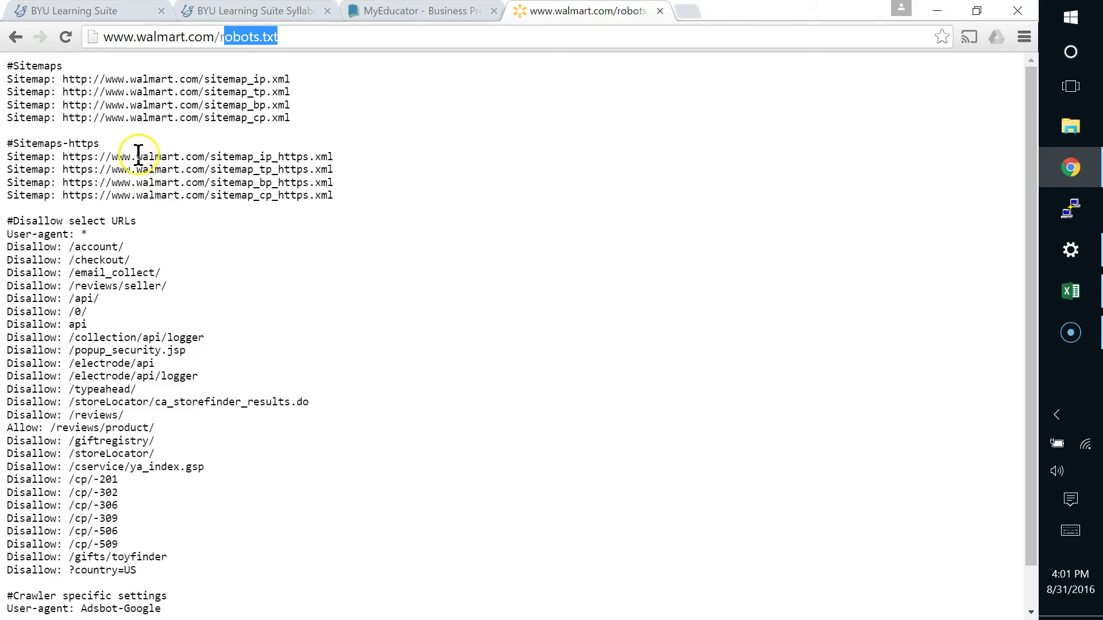
pyautogui.scroll(-1, 138, 184)
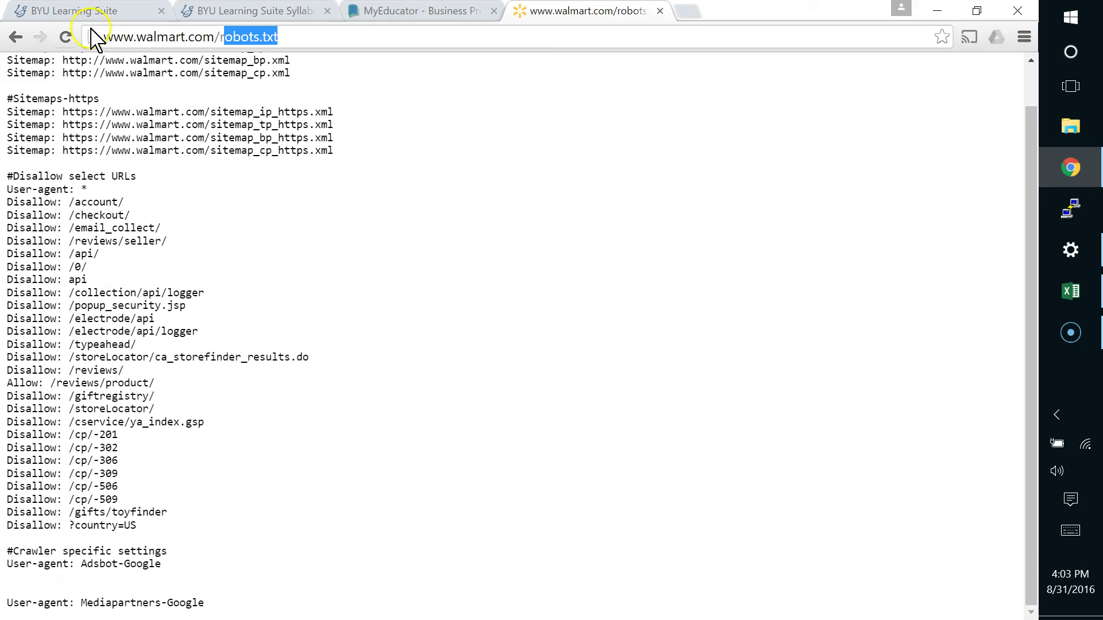
# Go back to the Yahoo Finance robots.txt page and switch to the Book1 workbook in Excel
pyautogui.click(17, 36)
pyautogui.click(14, 37)
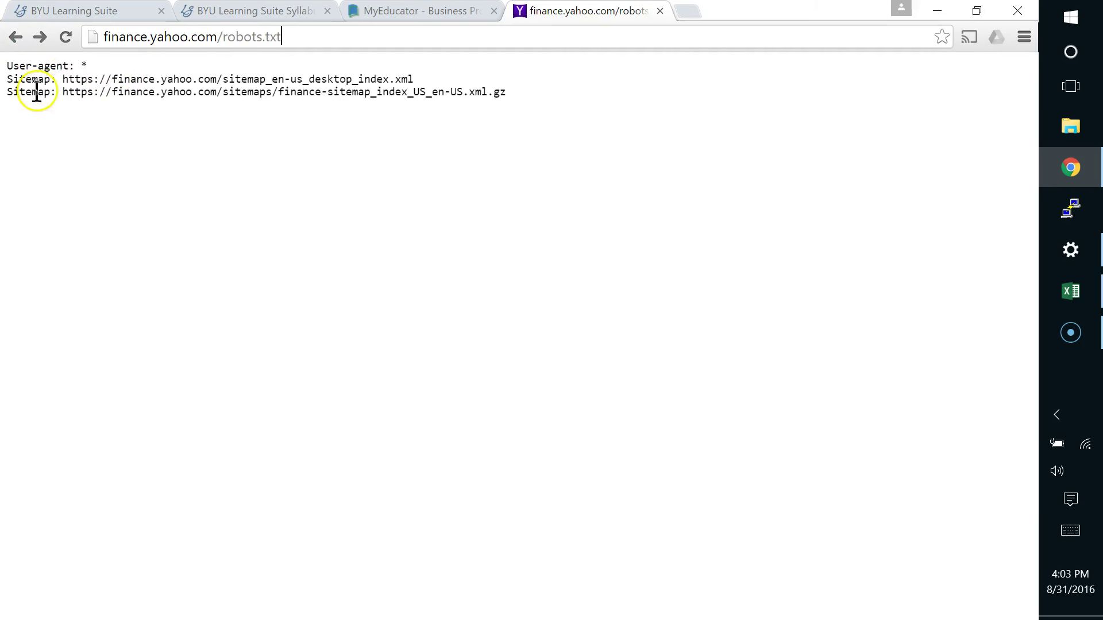
pyautogui.click(144, 104)
pyautogui.hotkey('alt', 'Tab')
pyautogui.hotkey('alt', 'Tab')
pyautogui.hotkey('alt', 'Tab')
pyautogui.press('Tab')
pyautogui.hotkey('alt', 'shift', 'Tab')
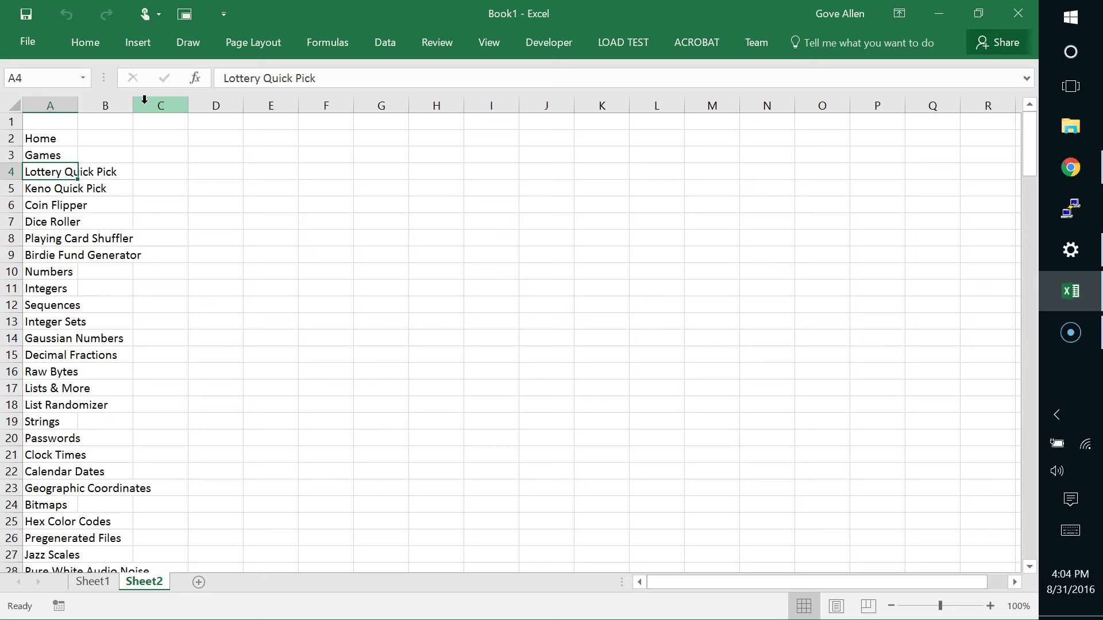
pyautogui.rightClick(73, 220)
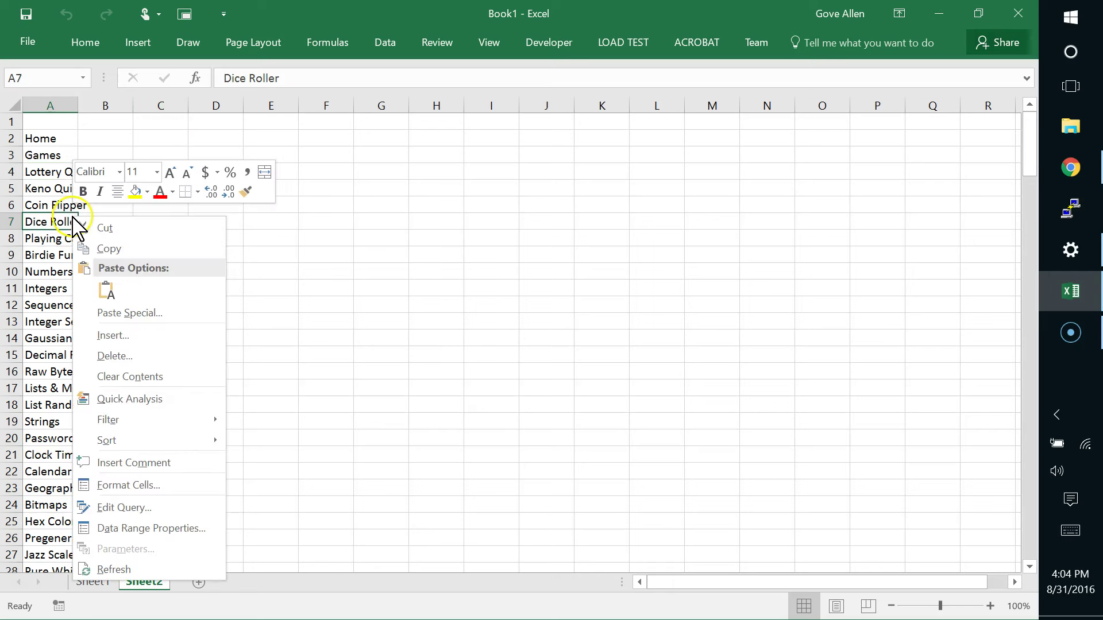
pyautogui.click(106, 290)
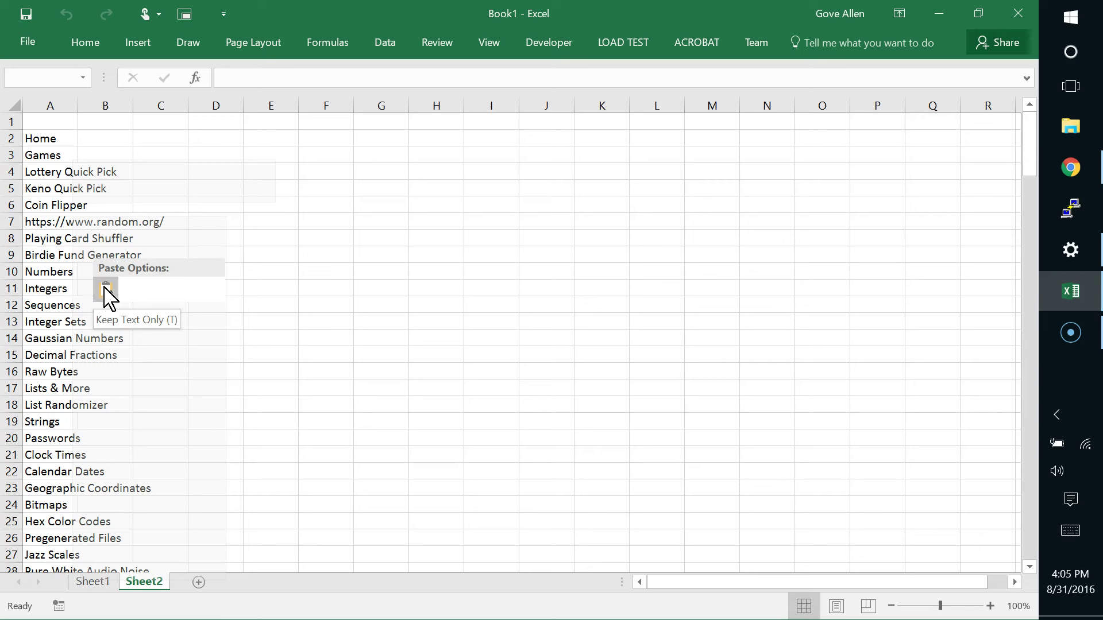
pyautogui.click(106, 290)
pyautogui.rightClick(72, 221)
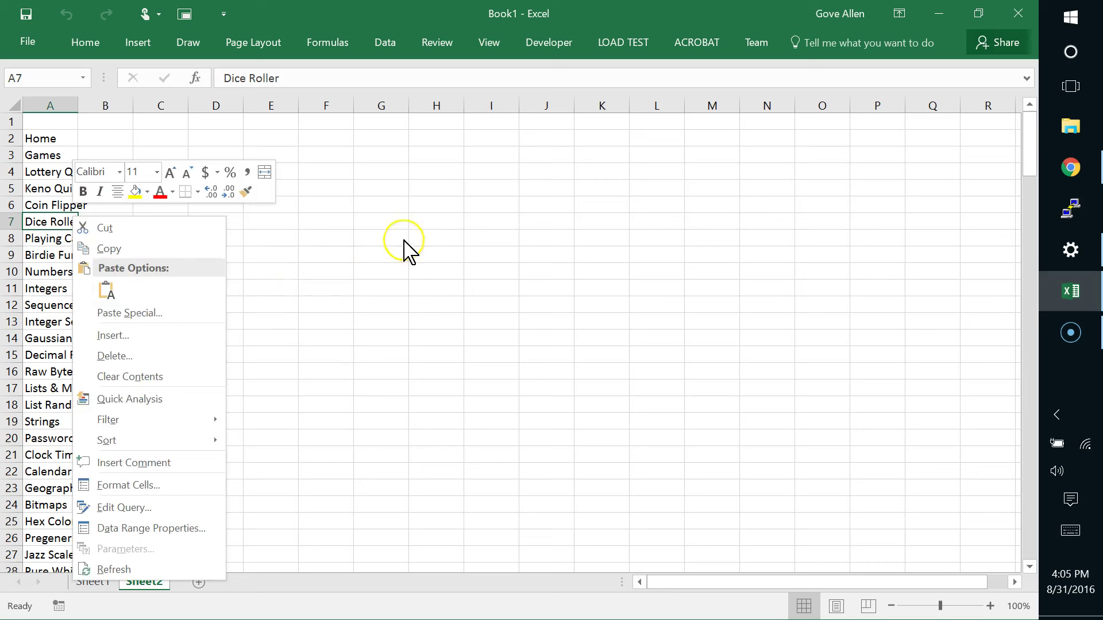
pyautogui.click(403, 239)
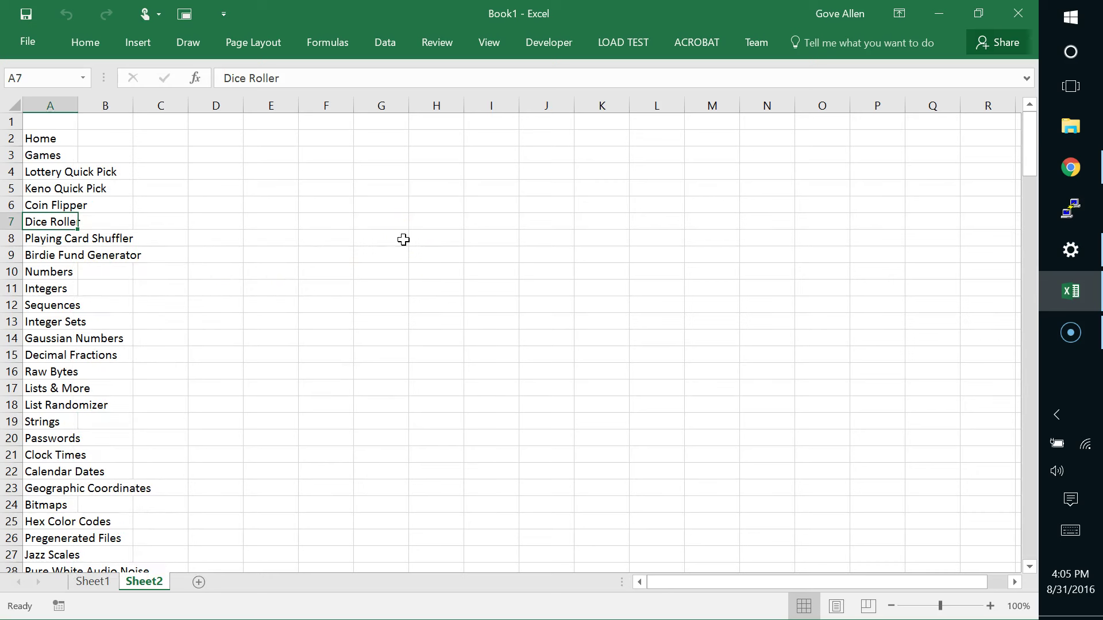
# Try to run the webQuery macro from cell E4 of Sheet2, and open the macro's code for editing
pyautogui.click(287, 171)
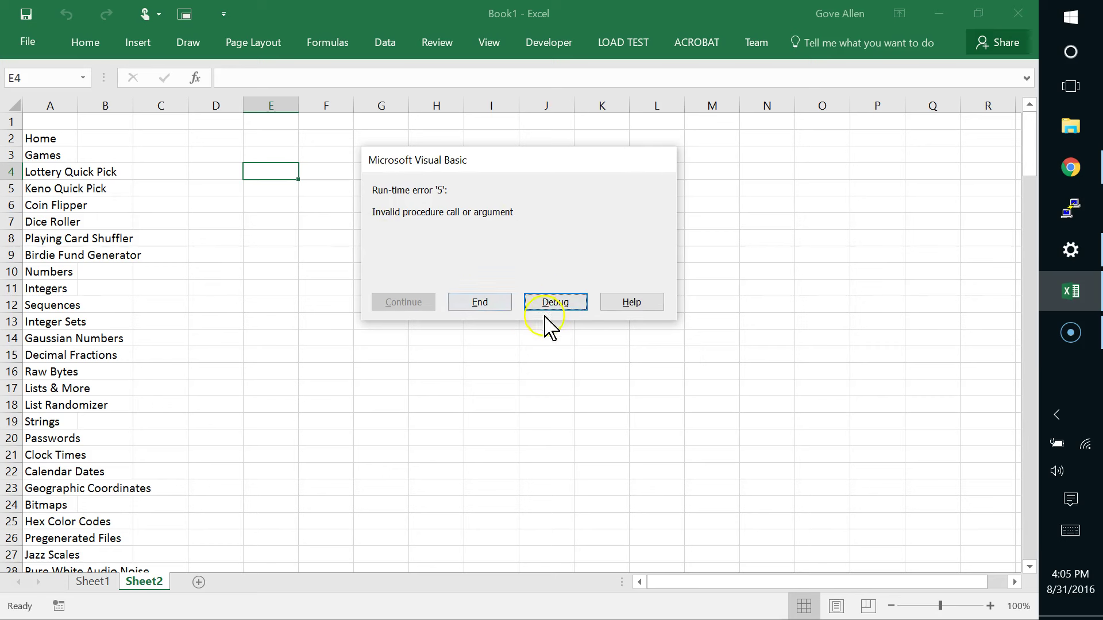
pyautogui.click(493, 301)
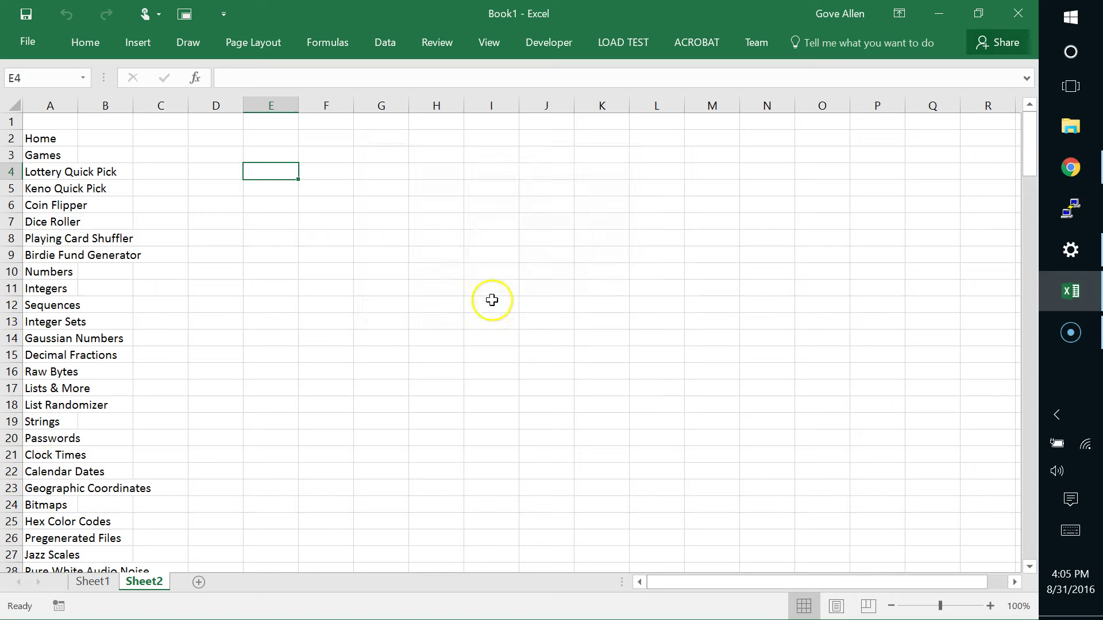
pyautogui.click(547, 50)
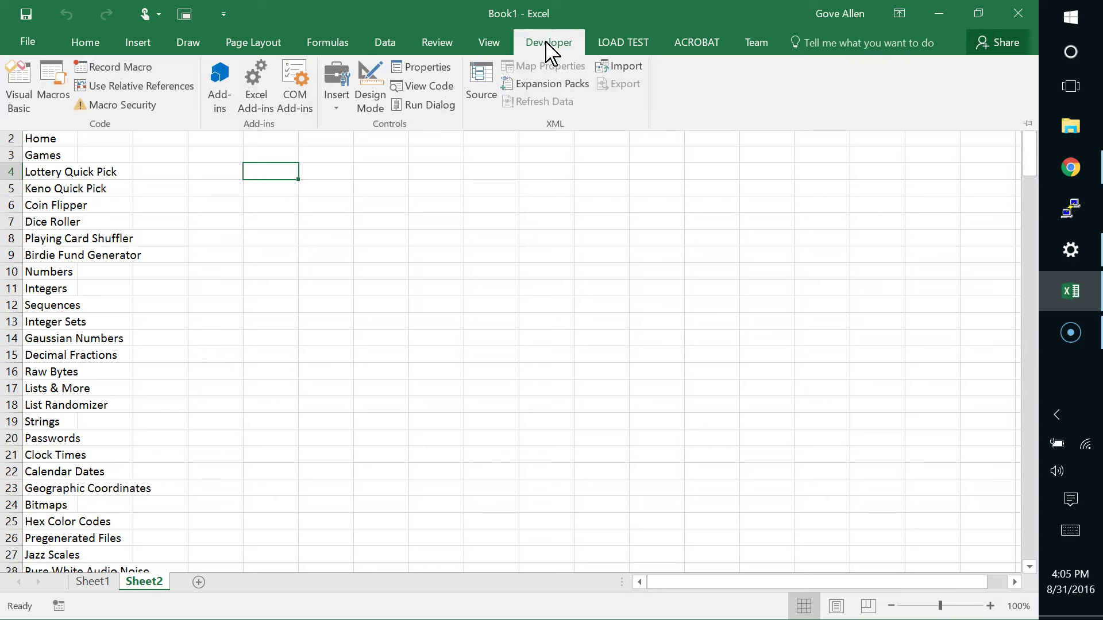
pyautogui.click(55, 85)
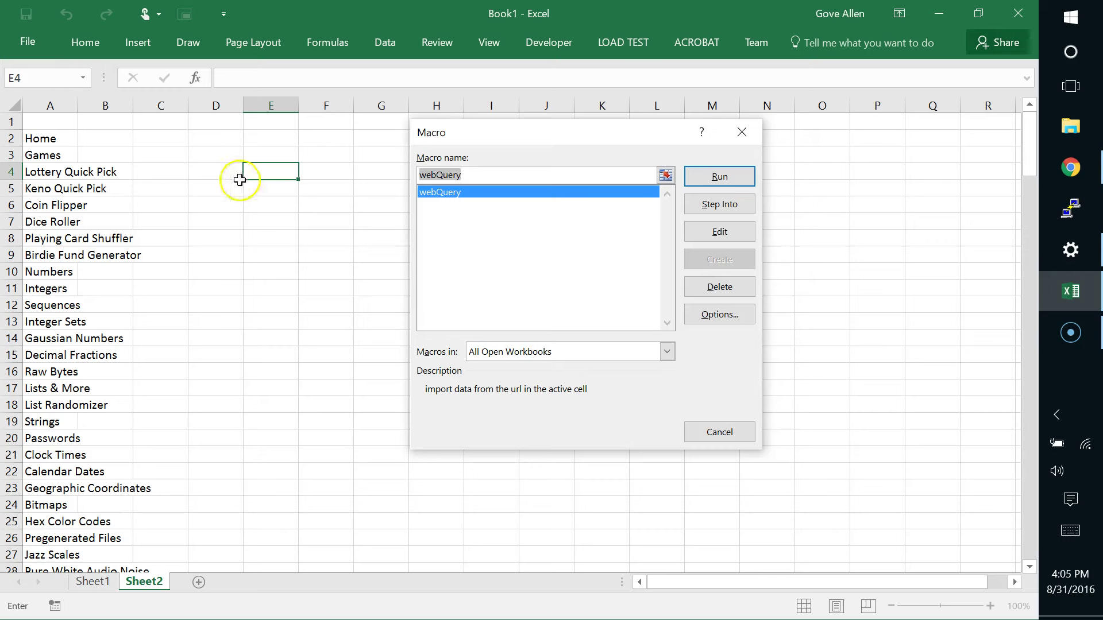
pyautogui.click(715, 232)
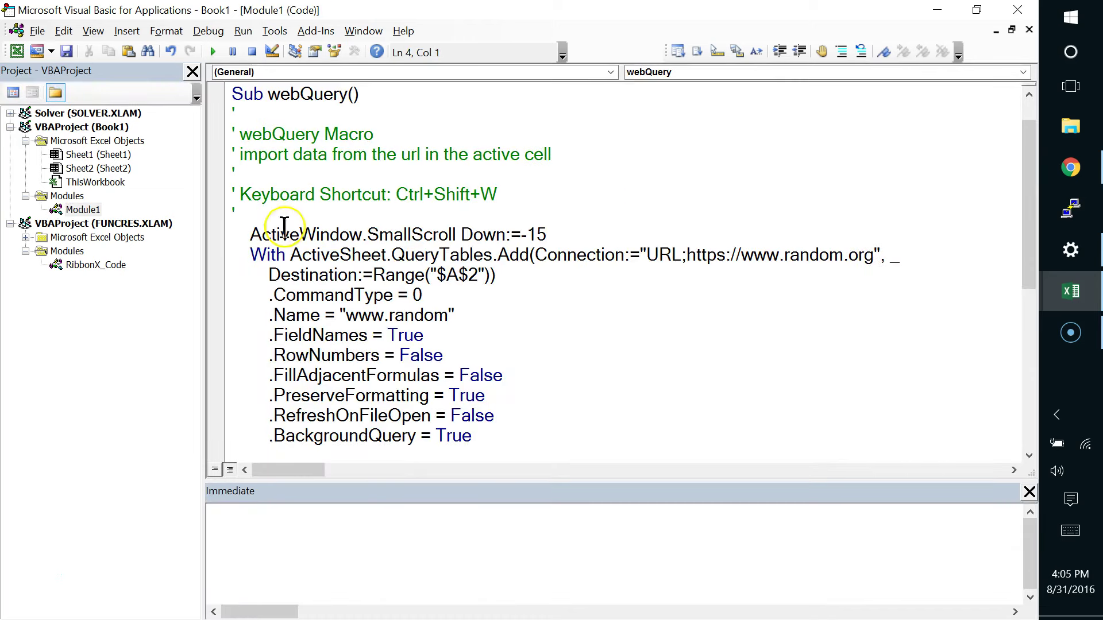
# Close the Immediate window and read through the recorded query table settings in the webQuery code
pyautogui.click(57, 198)
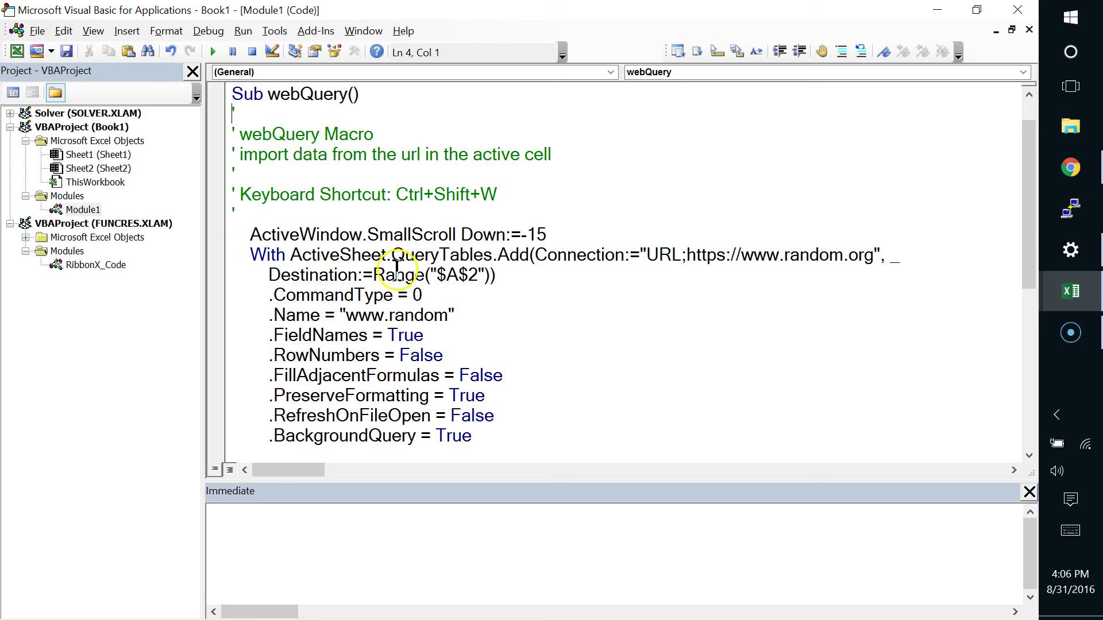
pyautogui.click(1029, 493)
pyautogui.scroll(-2, 656, 466)
pyautogui.scroll(-1, 657, 465)
pyautogui.scroll(4, 658, 470)
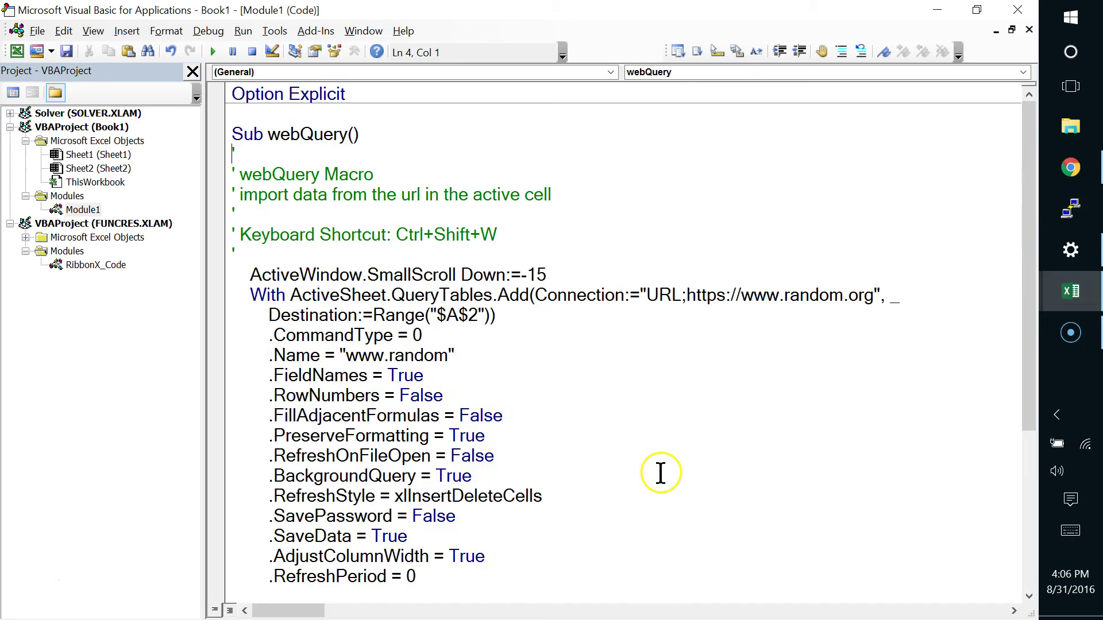
pyautogui.scroll(-3, 661, 473)
pyautogui.scroll(2, 664, 477)
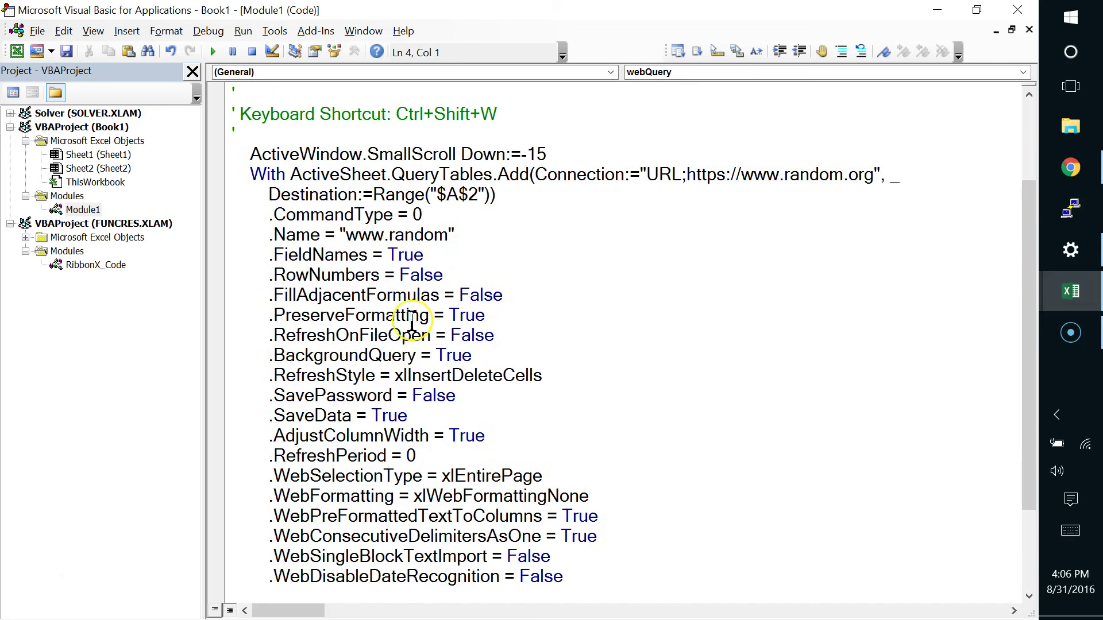
pyautogui.moveTo(229, 197); pyautogui.dragTo(219, 519)
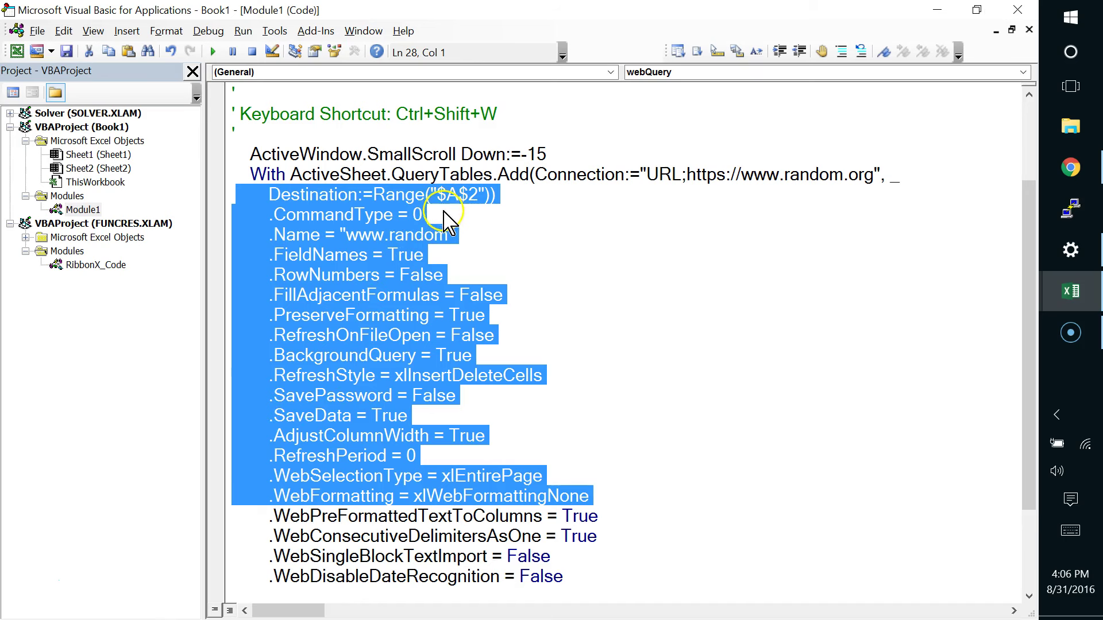
pyautogui.click(522, 247)
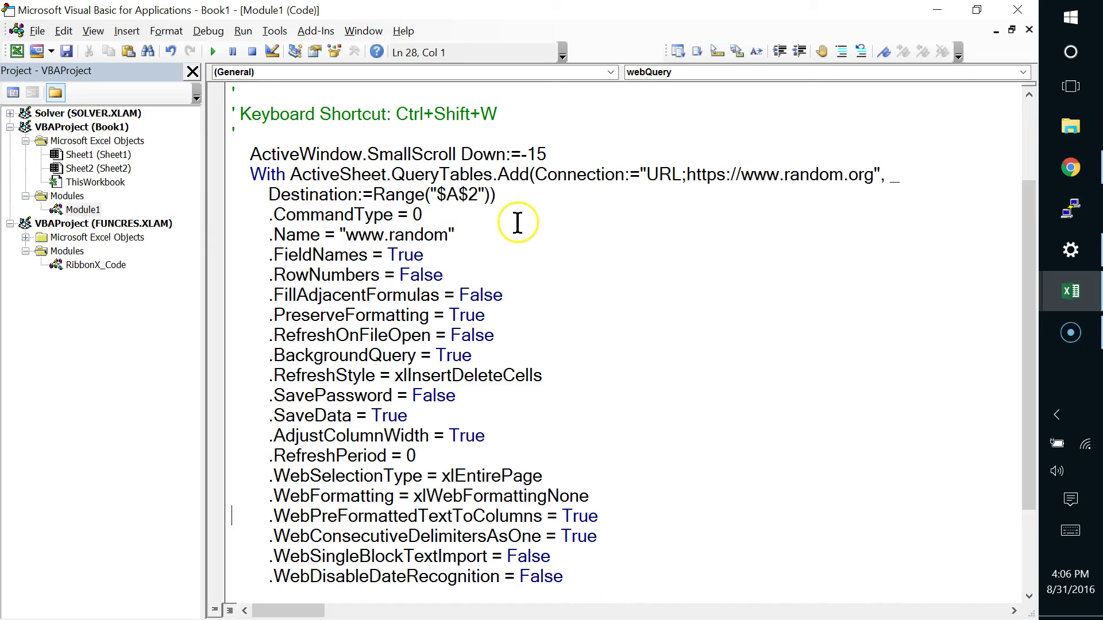
# Debug a run of the webQuery macro by commenting out its .CommandType = 0 line, and stop the execution
pyautogui.click(213, 51)
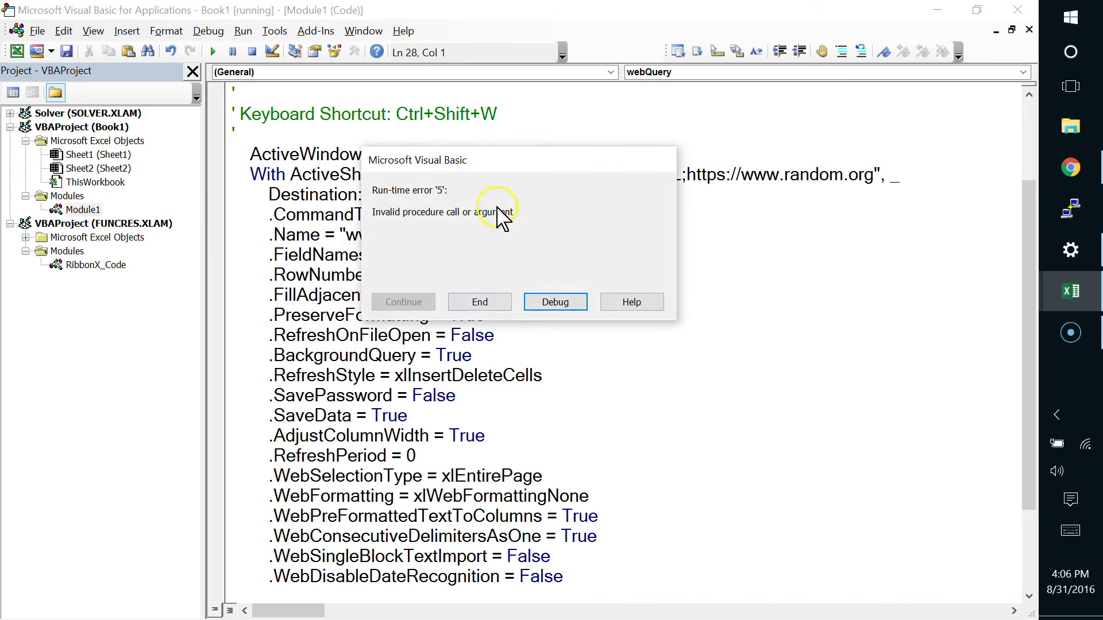
pyautogui.click(555, 302)
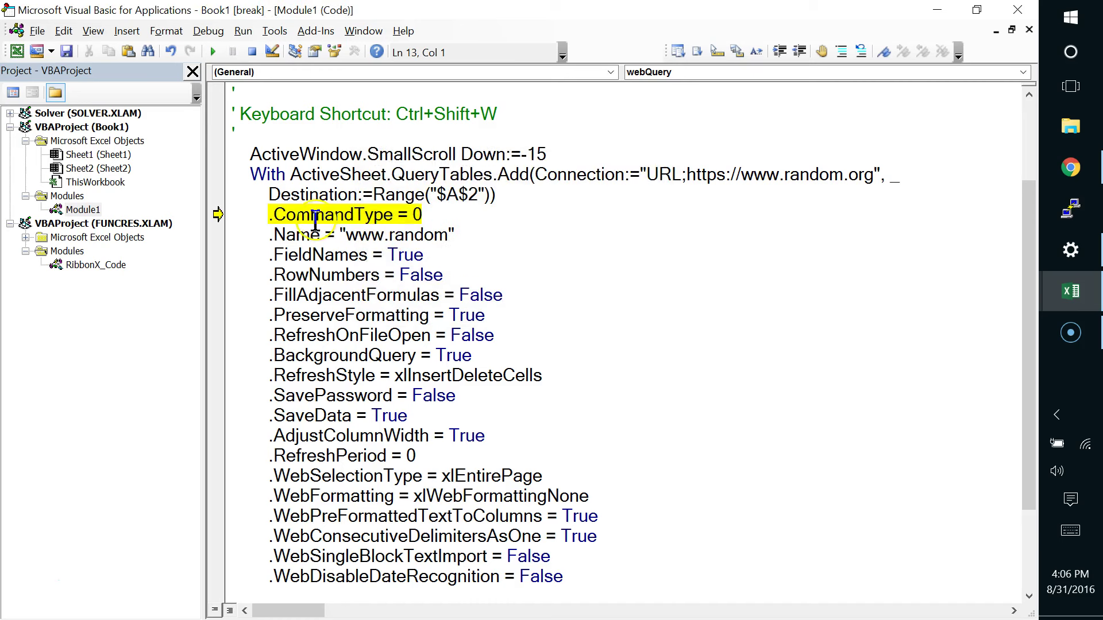
pyautogui.click(435, 211)
pyautogui.click(503, 228)
pyautogui.press('Home')
pyautogui.write("'")
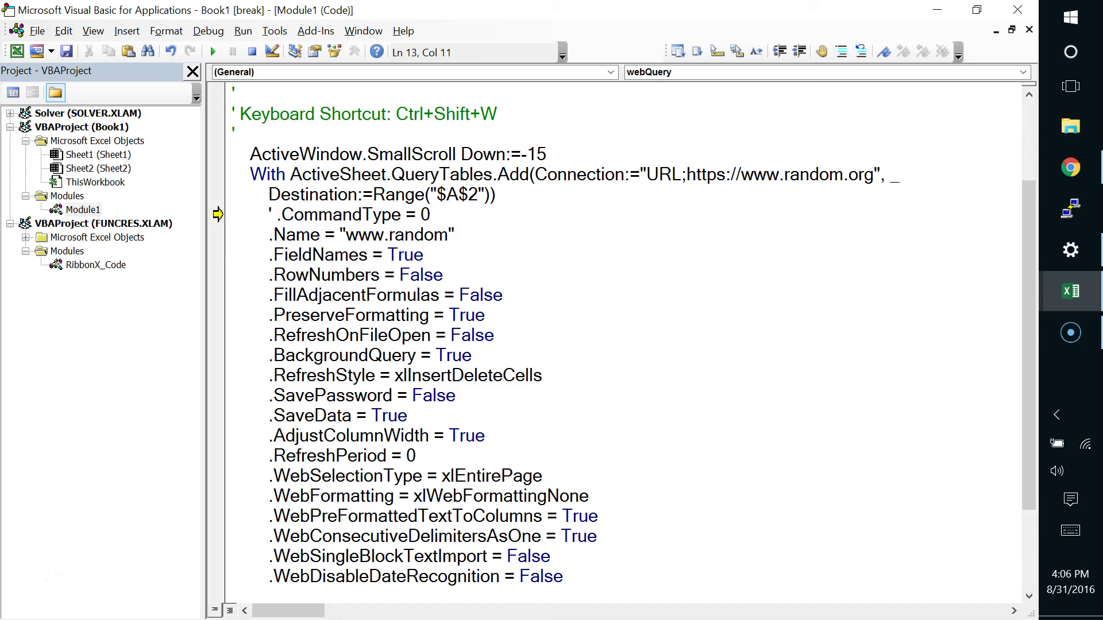
pyautogui.press('Down')
pyautogui.click(239, 109)
pyautogui.moveTo(239, 109); pyautogui.dragTo(232, 109)
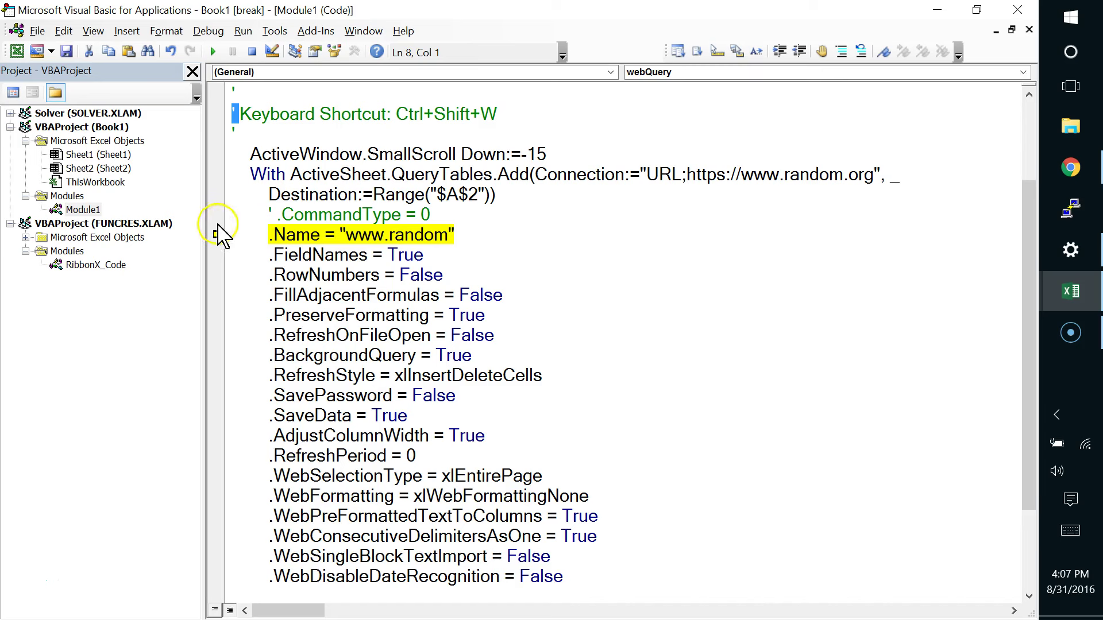
pyautogui.click(343, 214)
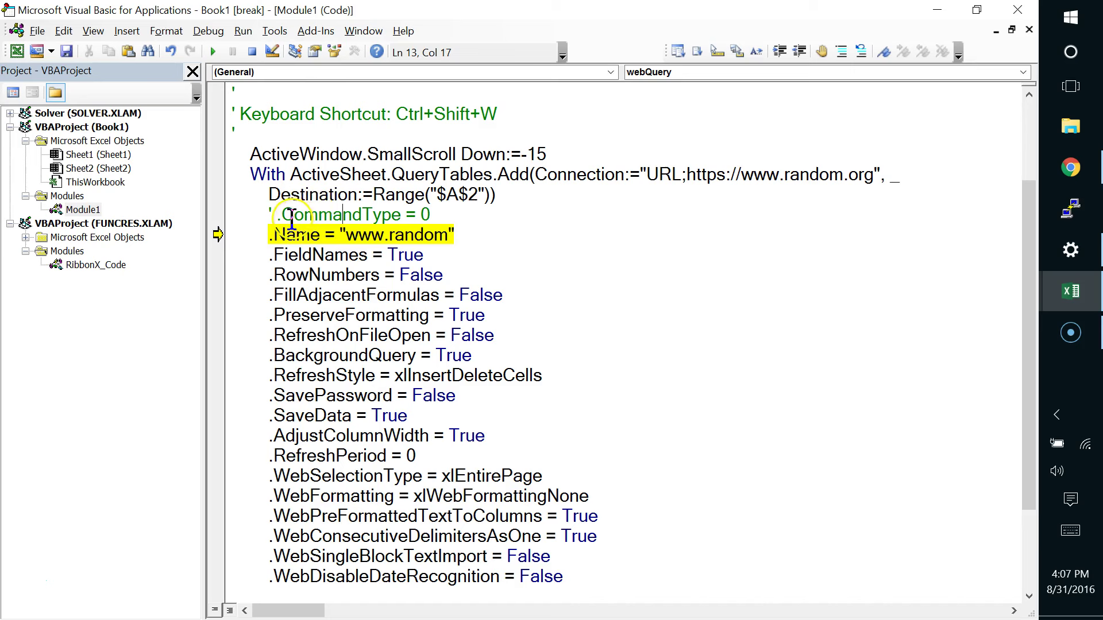
pyautogui.click(251, 52)
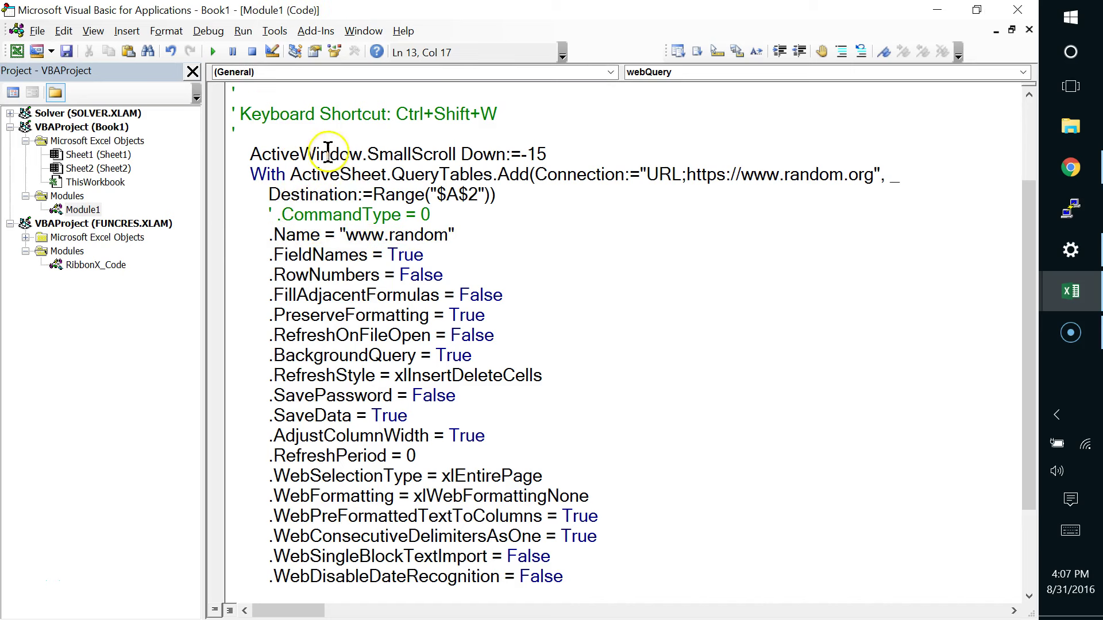
# Delete the statement ActiveWindow.SmallScroll Down:=-15 that precedes the With block in webQuery
pyautogui.scroll(2, 352, 213)
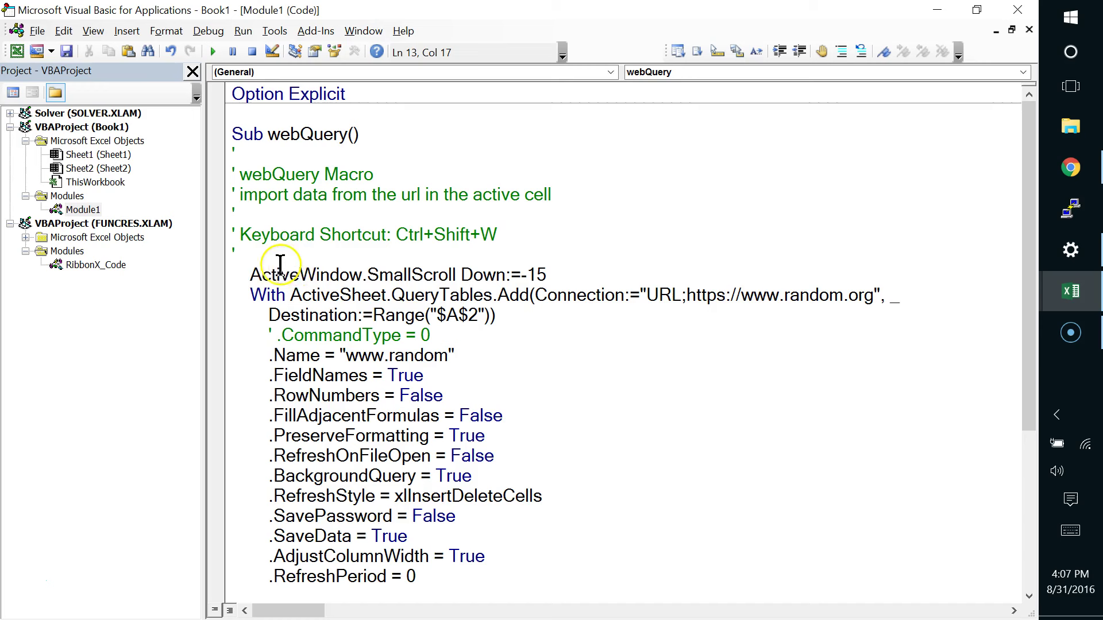
pyautogui.moveTo(249, 274); pyautogui.dragTo(562, 275)
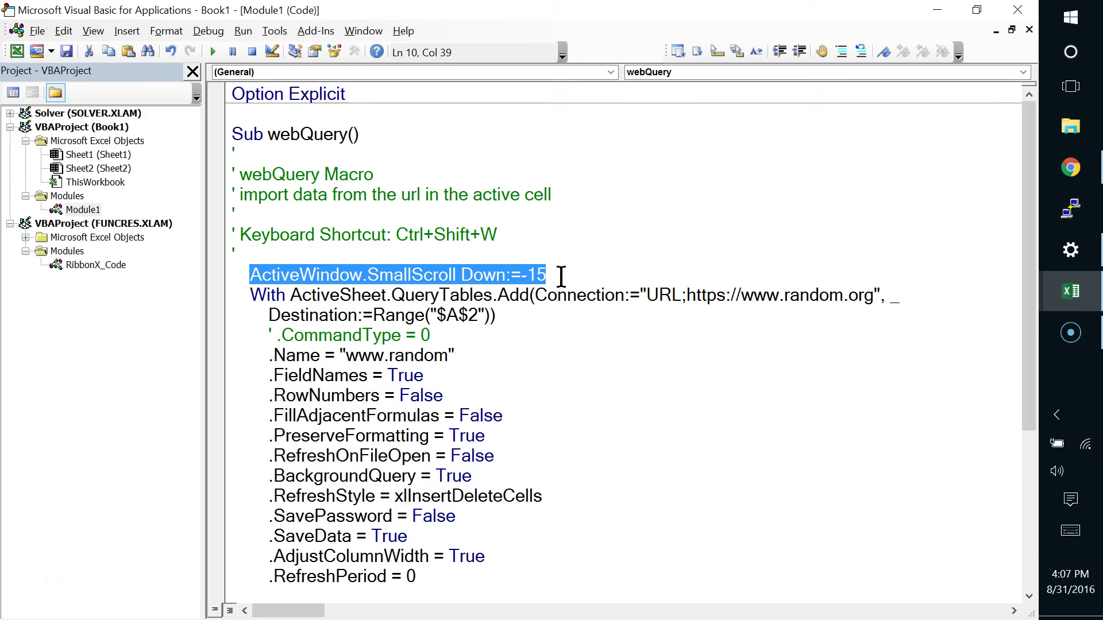
pyautogui.press('Delete')
pyautogui.click(547, 287)
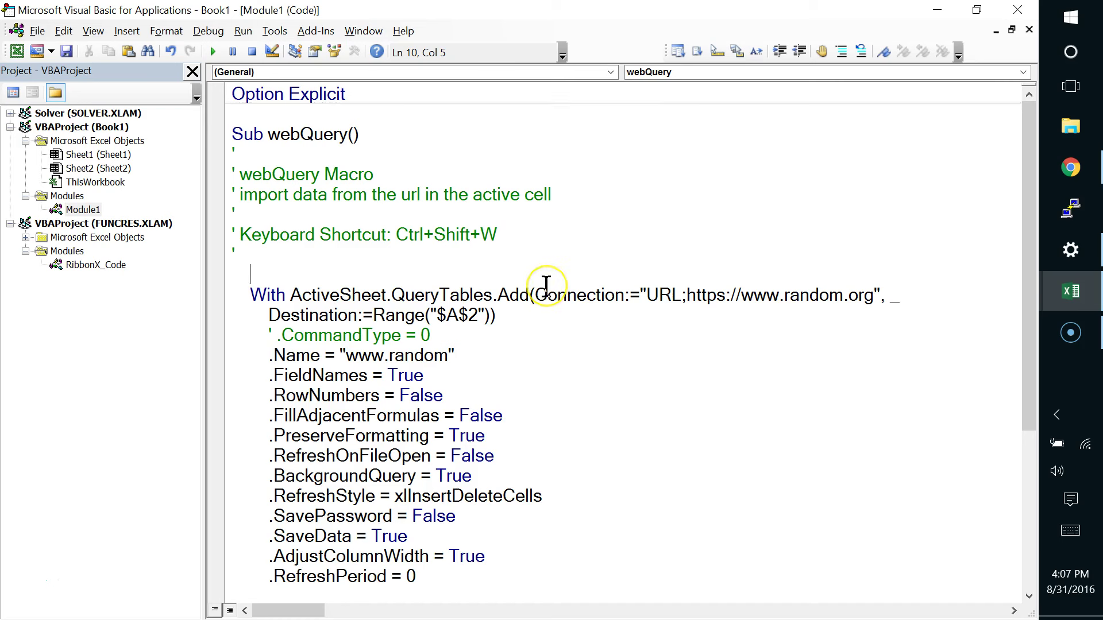
pyautogui.click(545, 271)
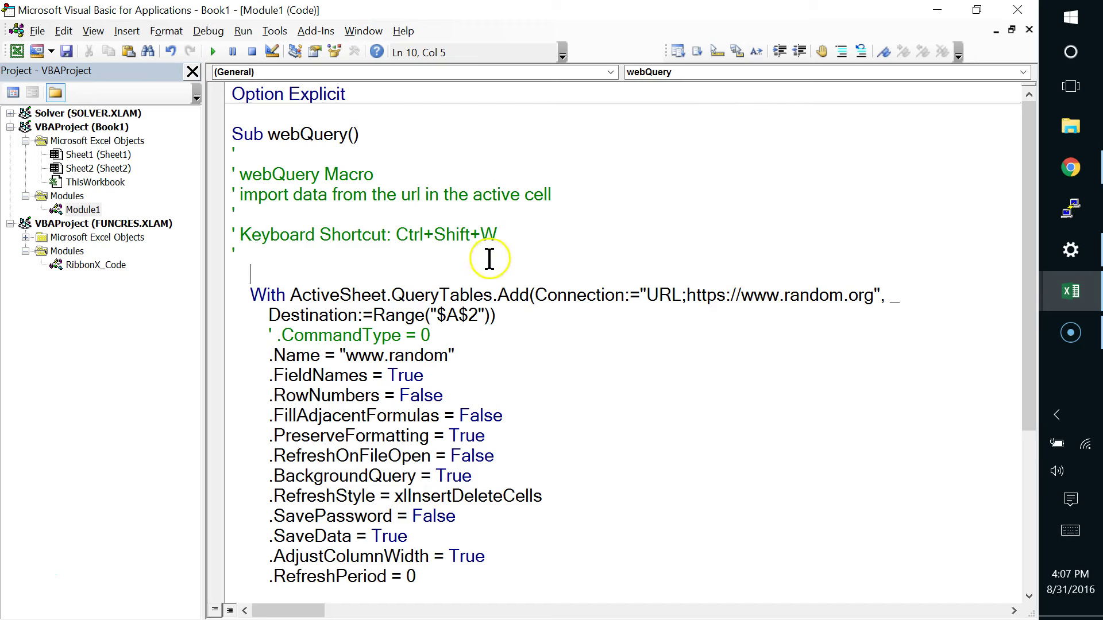
# Examine where the With block in webQuery begins and ends, and which property lines it encloses
pyautogui.moveTo(250, 295); pyautogui.dragTo(288, 295)
pyautogui.scroll(-4, 320, 258)
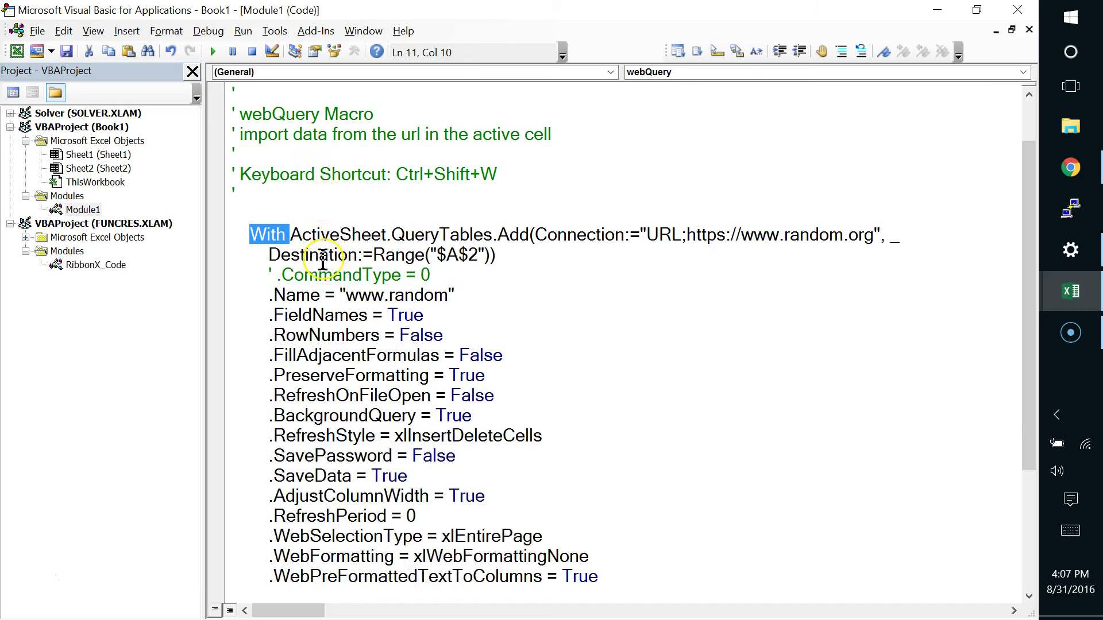
pyautogui.scroll(2, 320, 259)
pyautogui.scroll(-2, 275, 195)
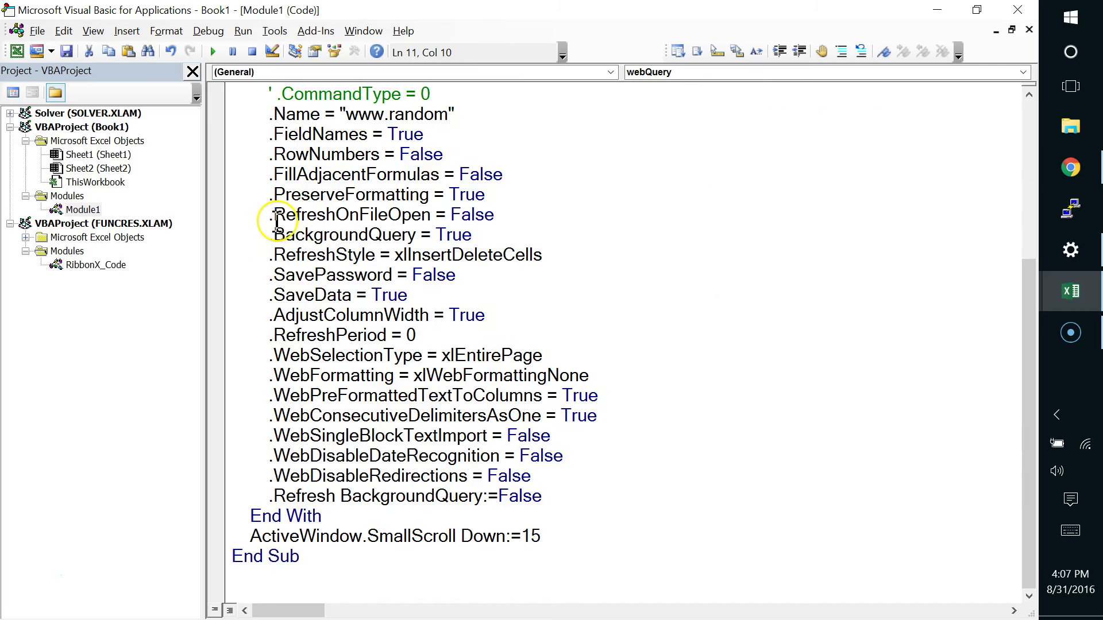
pyautogui.moveTo(250, 516); pyautogui.dragTo(321, 516)
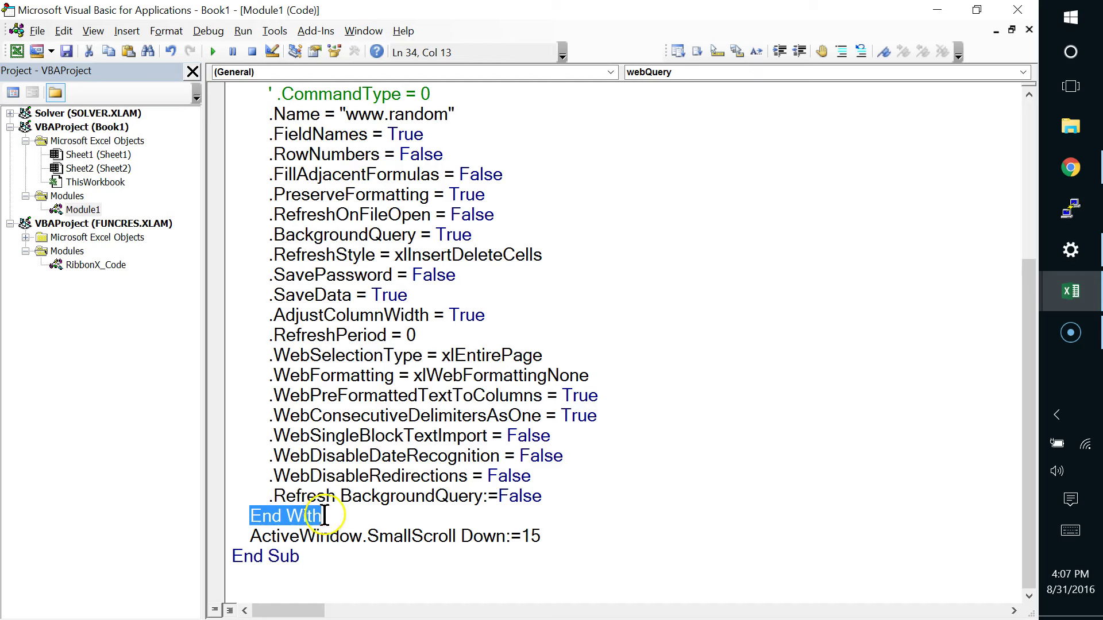
pyautogui.scroll(2, 320, 456)
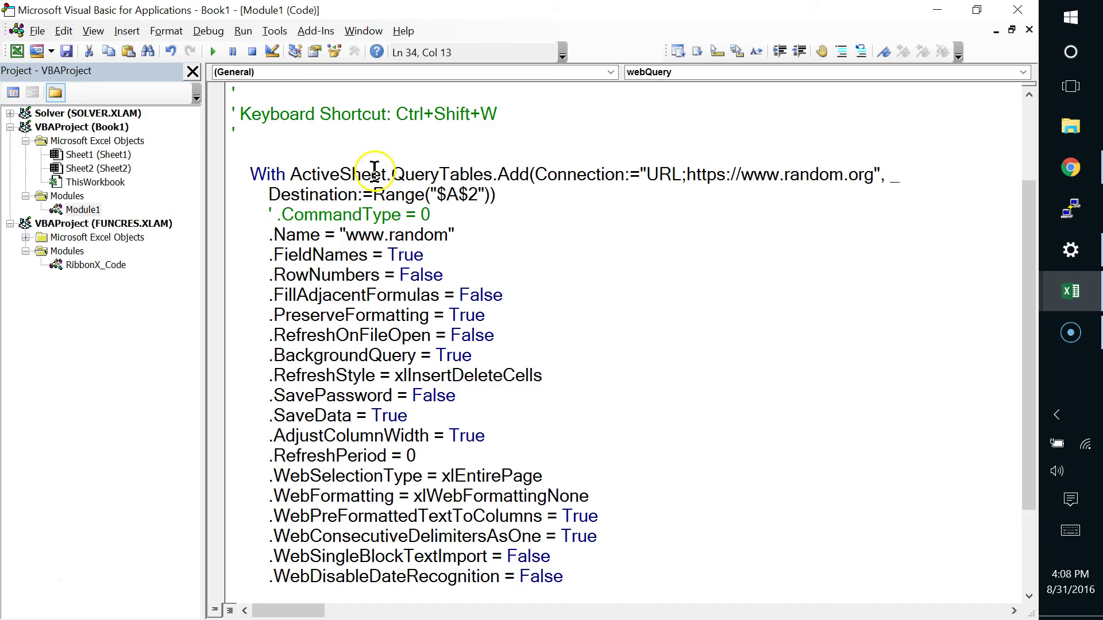
pyautogui.doubleClick(262, 173)
pyautogui.scroll(-2, 268, 188)
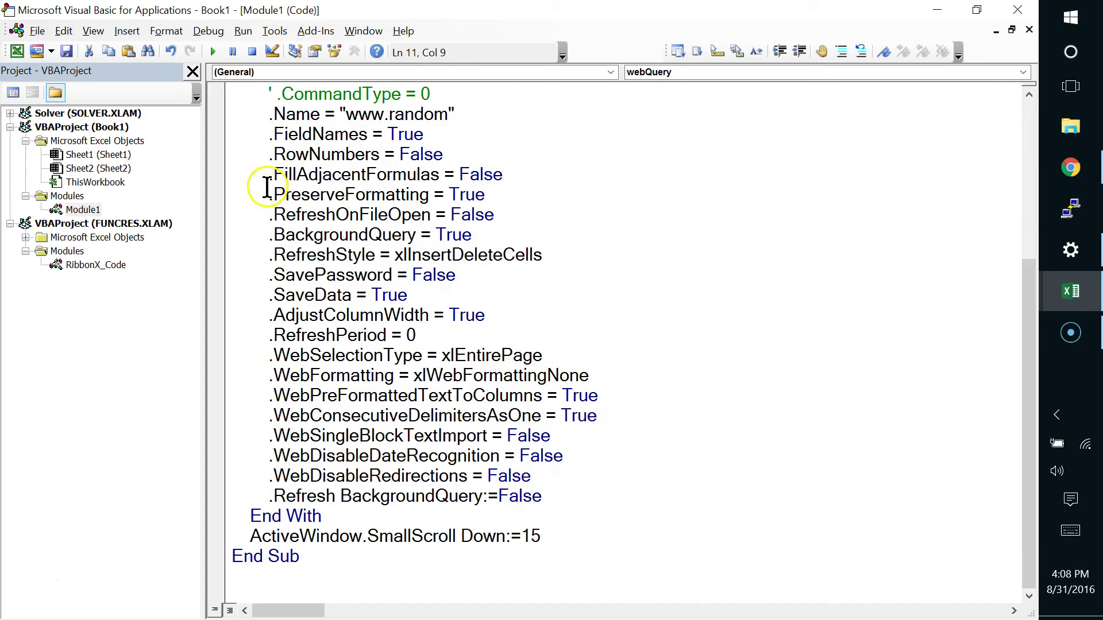
pyautogui.scroll(1, 288, 356)
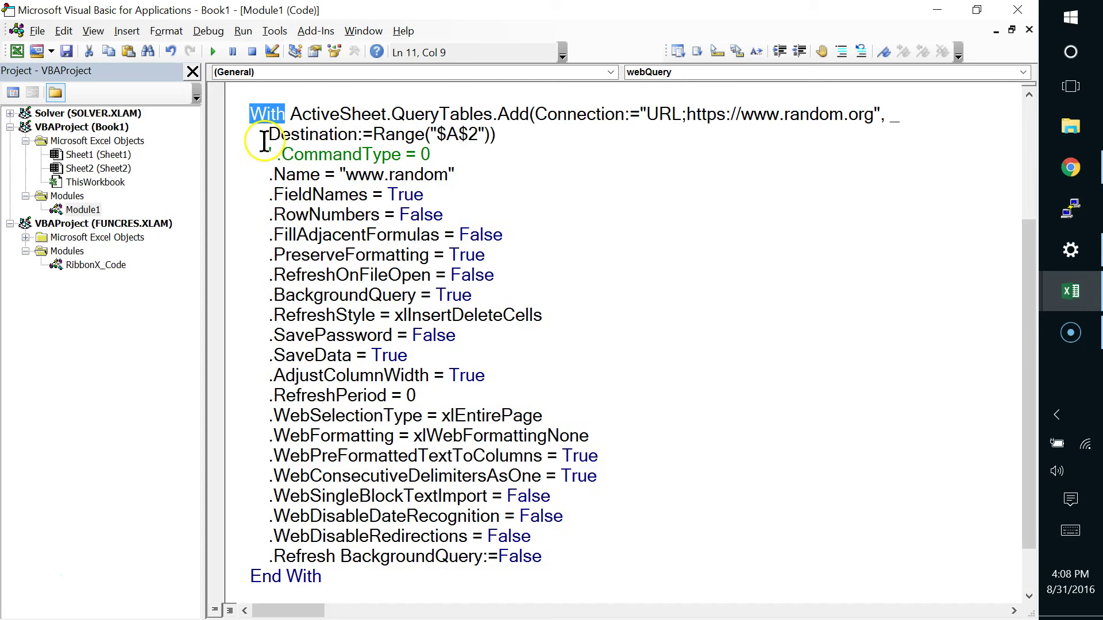
# Examine the ActiveSheet.QueryTables.Add call in the With line, including its Connection and Destination arguments
pyautogui.moveTo(290, 113); pyautogui.dragTo(532, 118)
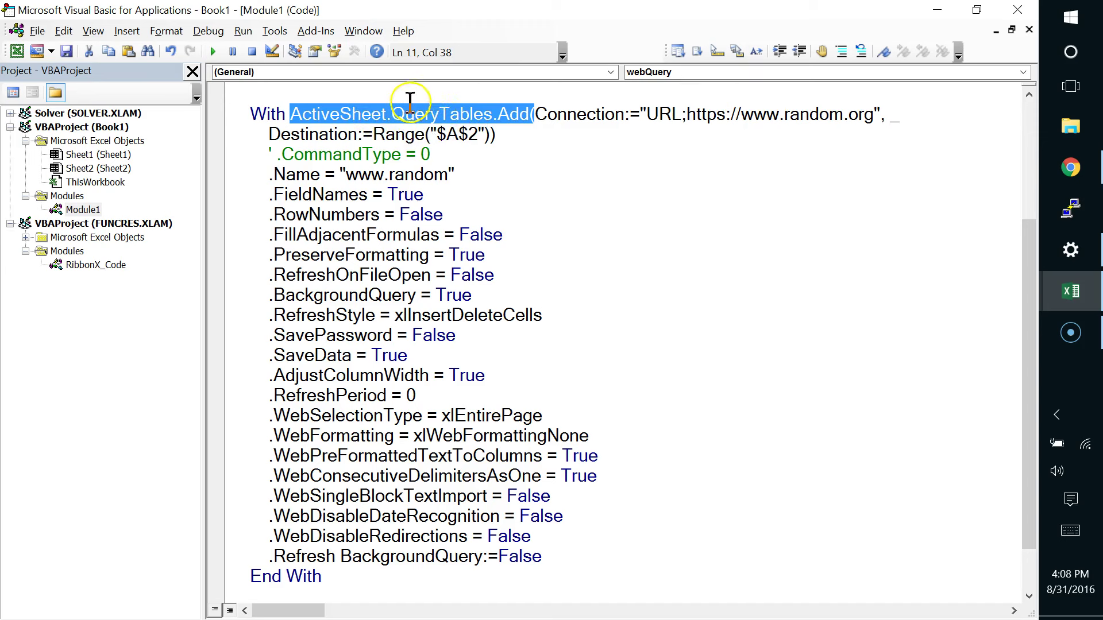
pyautogui.click(537, 118)
pyautogui.moveTo(539, 125); pyautogui.dragTo(541, 132)
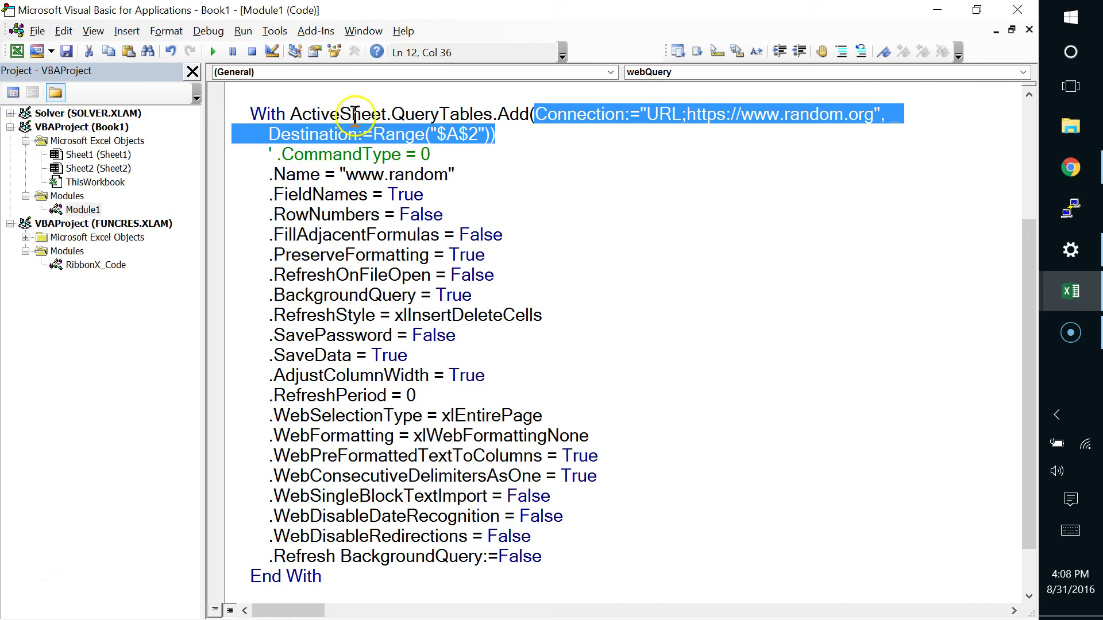
pyautogui.click(290, 113)
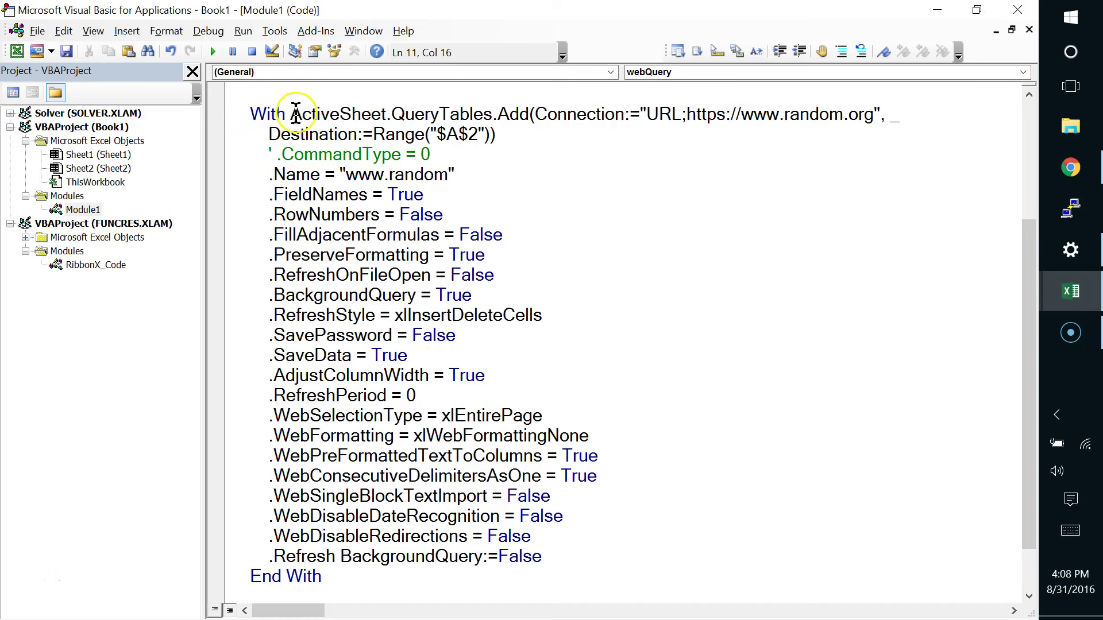
pyautogui.moveTo(290, 113); pyautogui.dragTo(502, 132)
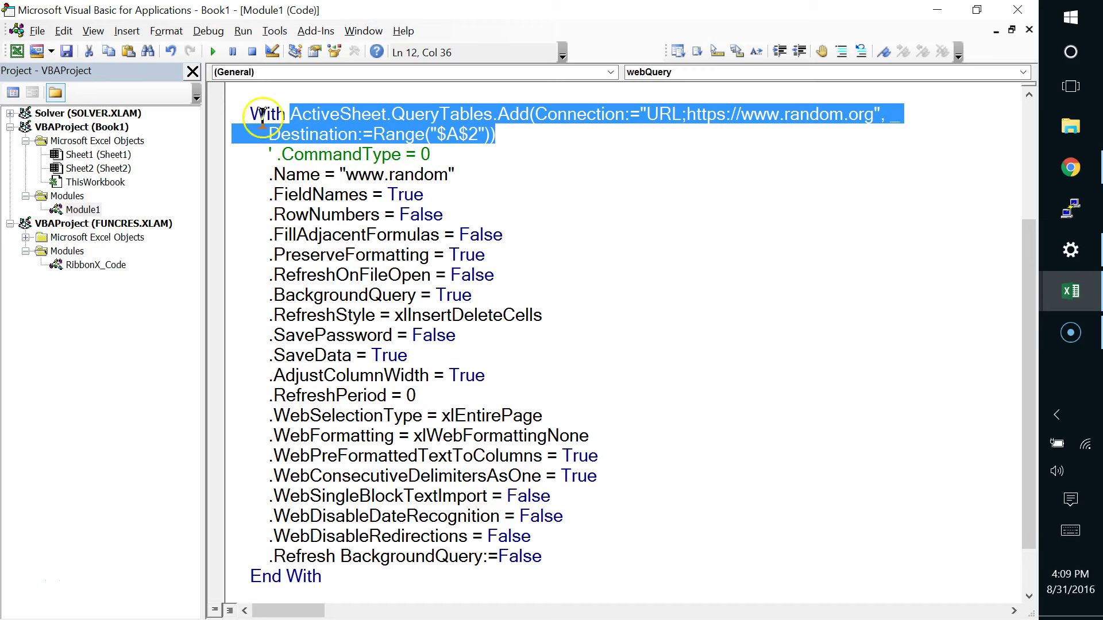
pyautogui.click(308, 163)
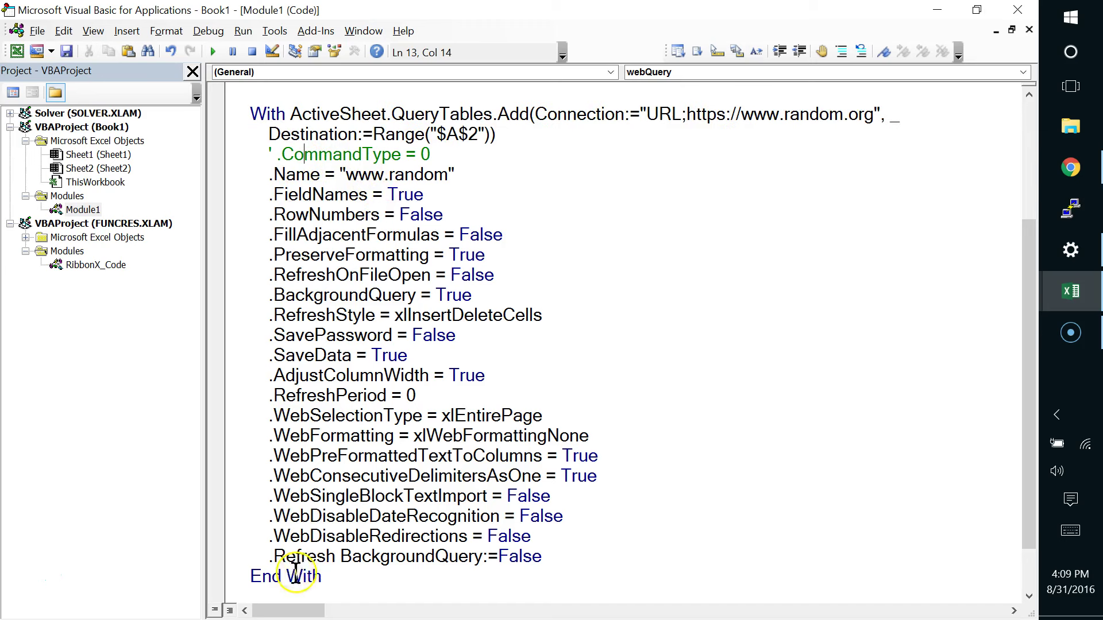
# Delete the statement ActiveWindow.SmallScroll Down:=15 between End With and End Sub in webQuery
pyautogui.click(268, 556)
pyautogui.moveTo(268, 556); pyautogui.dragTo(548, 551)
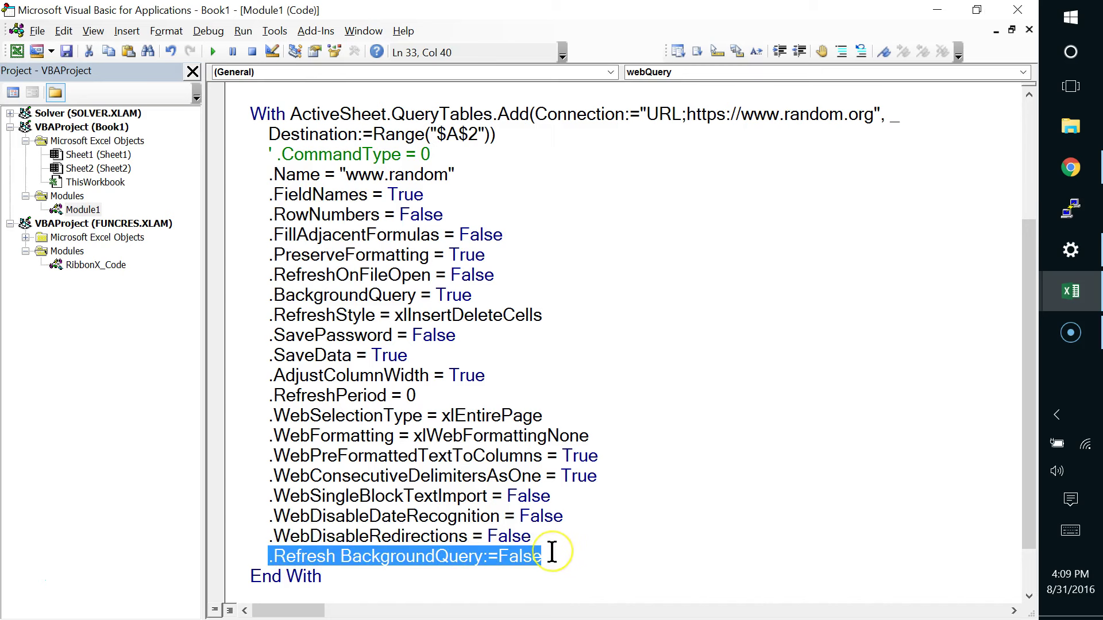
pyautogui.scroll(-1, 482, 583)
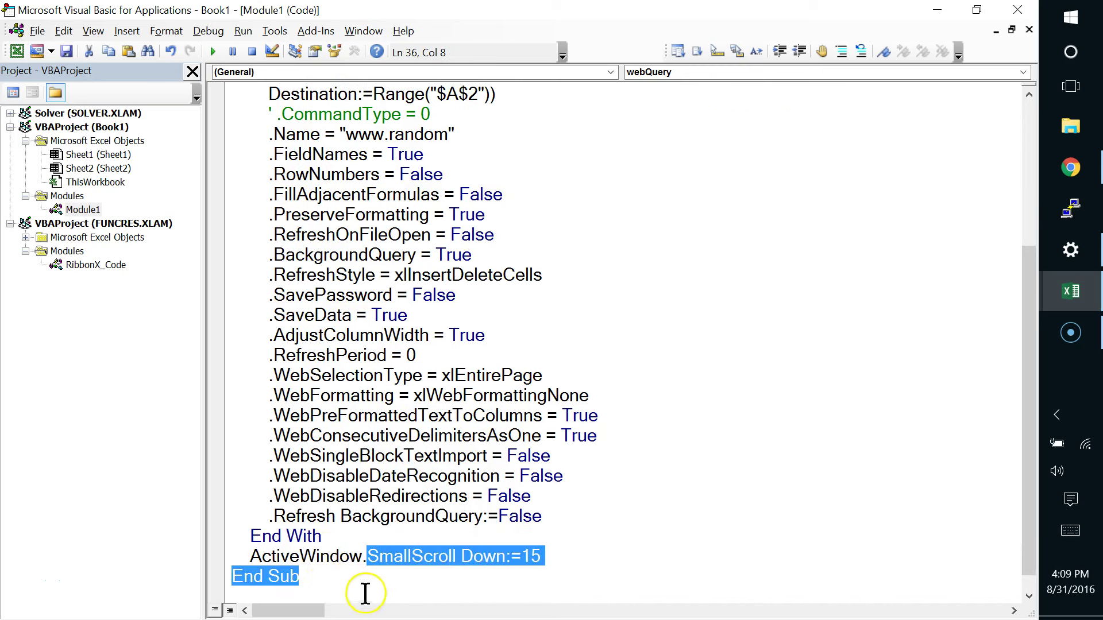
pyautogui.doubleClick(319, 519)
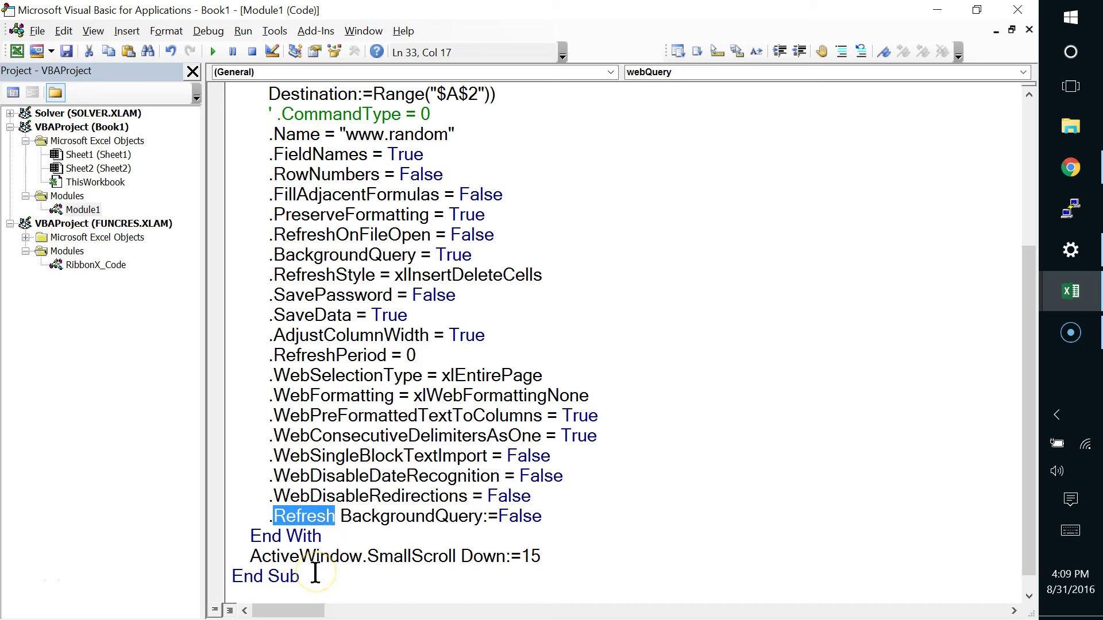
pyautogui.moveTo(248, 554); pyautogui.dragTo(543, 556)
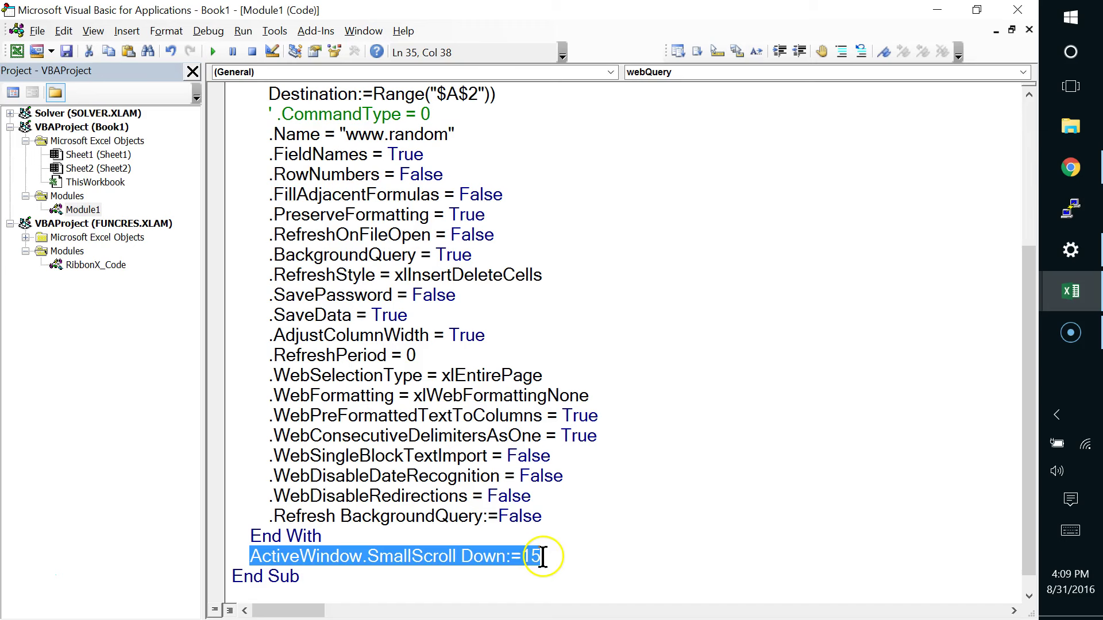
pyautogui.press('Delete')
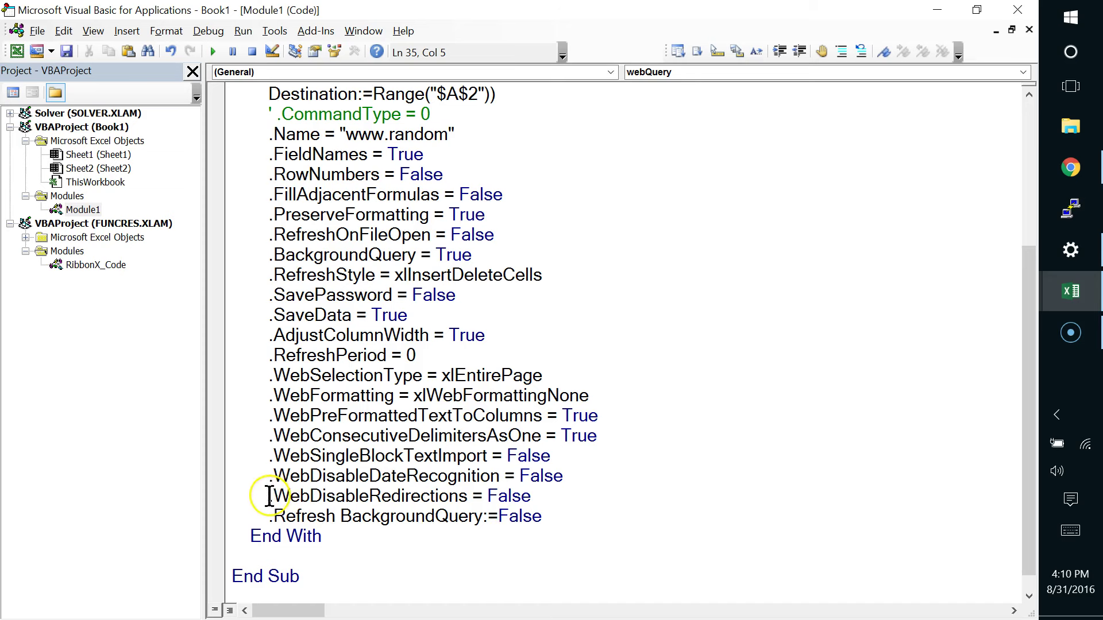
# Add a new worksheet and run the webQuery macro on it twice, first with cell A1 selected and again with F2 selected
pyautogui.scroll(1, 282, 350)
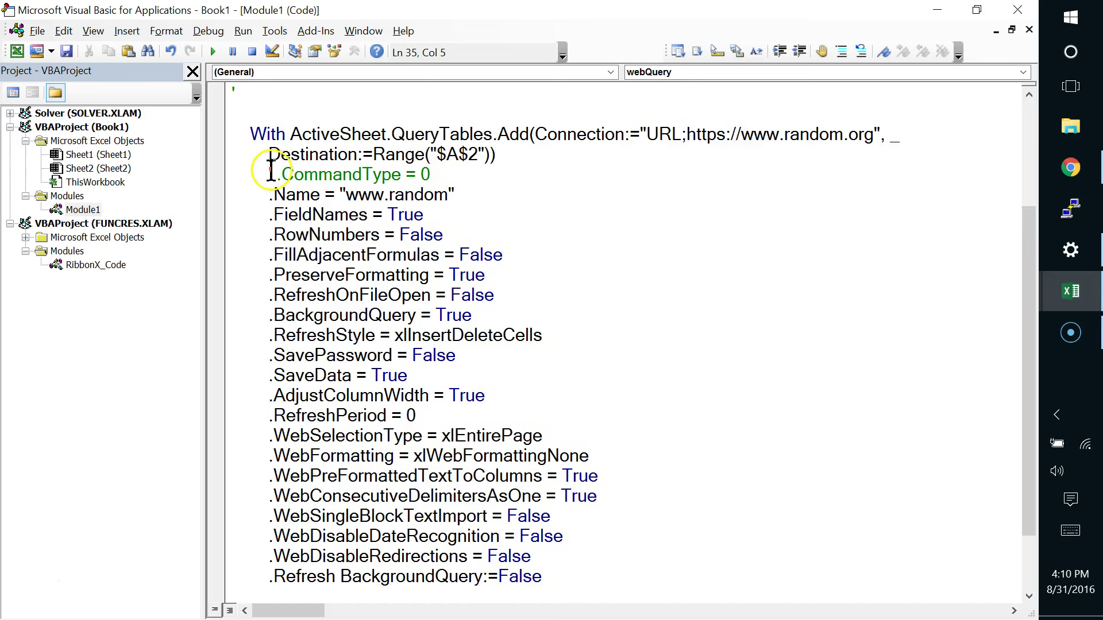
pyautogui.moveTo(267, 173); pyautogui.dragTo(451, 182)
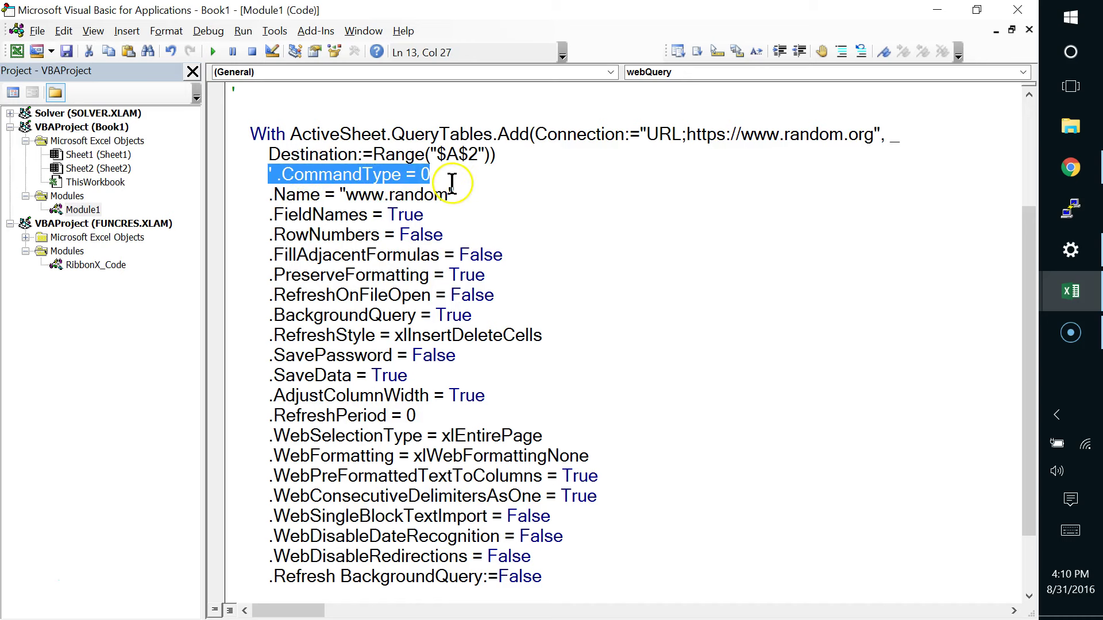
pyautogui.hotkey('alt', 'F11')
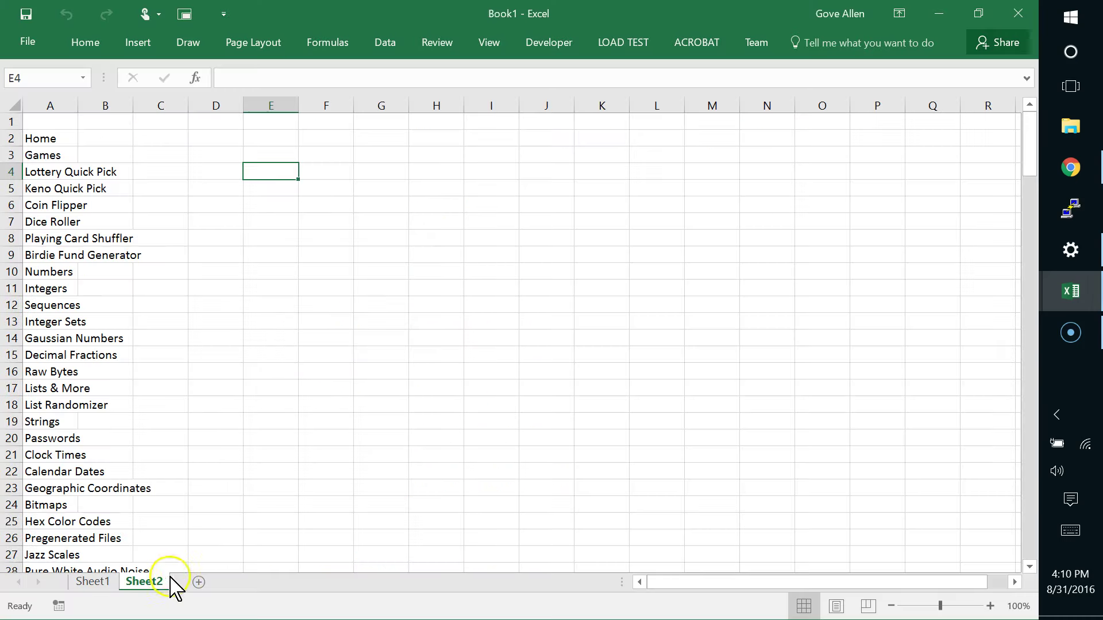
pyautogui.click(198, 582)
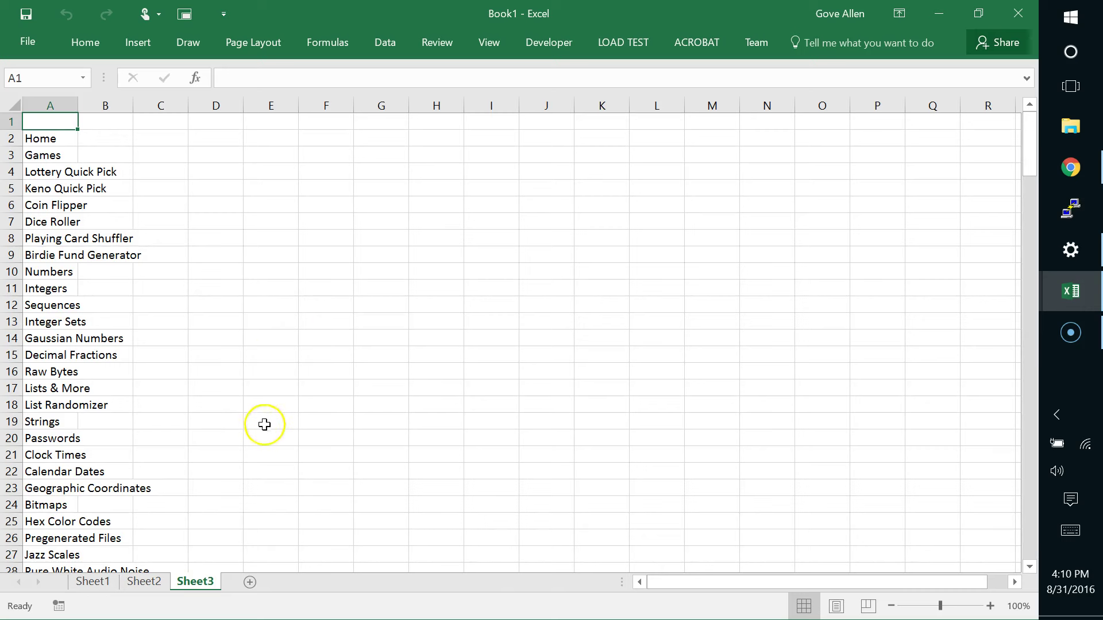
pyautogui.click(327, 142)
pyautogui.press('ctrl')
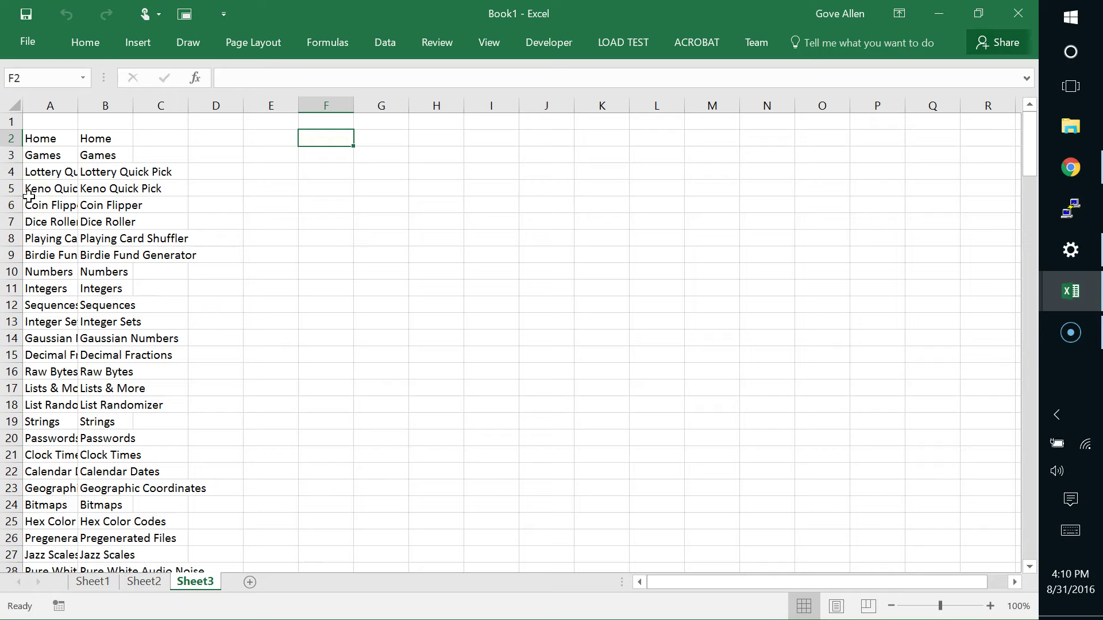
pyautogui.hotkey('alt', 'F11')
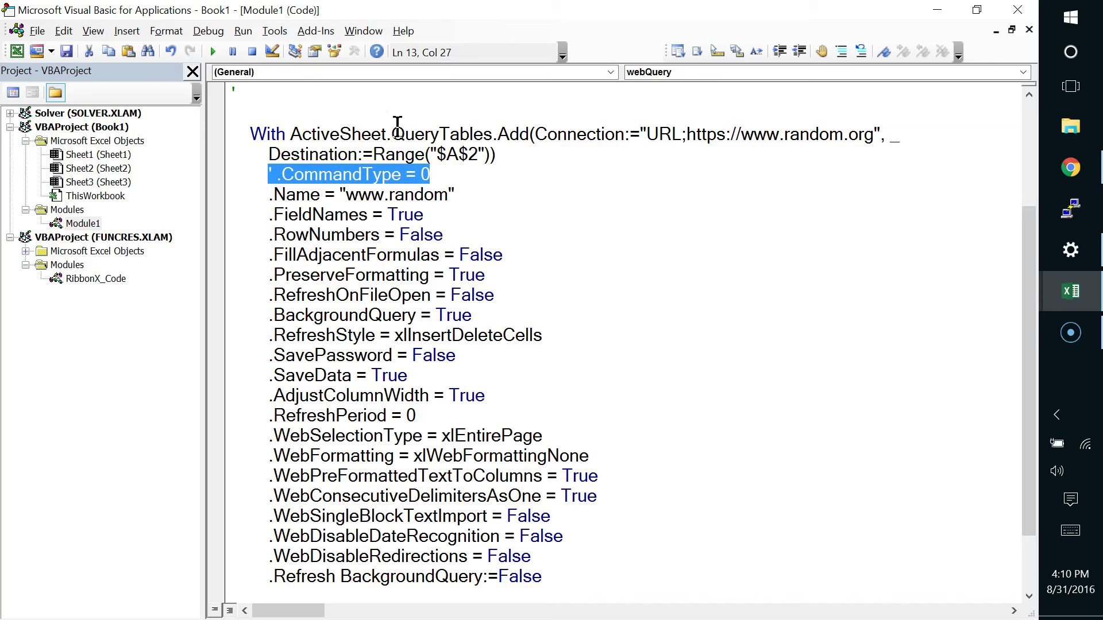
pyautogui.click(689, 133)
pyautogui.moveTo(692, 134); pyautogui.dragTo(872, 133)
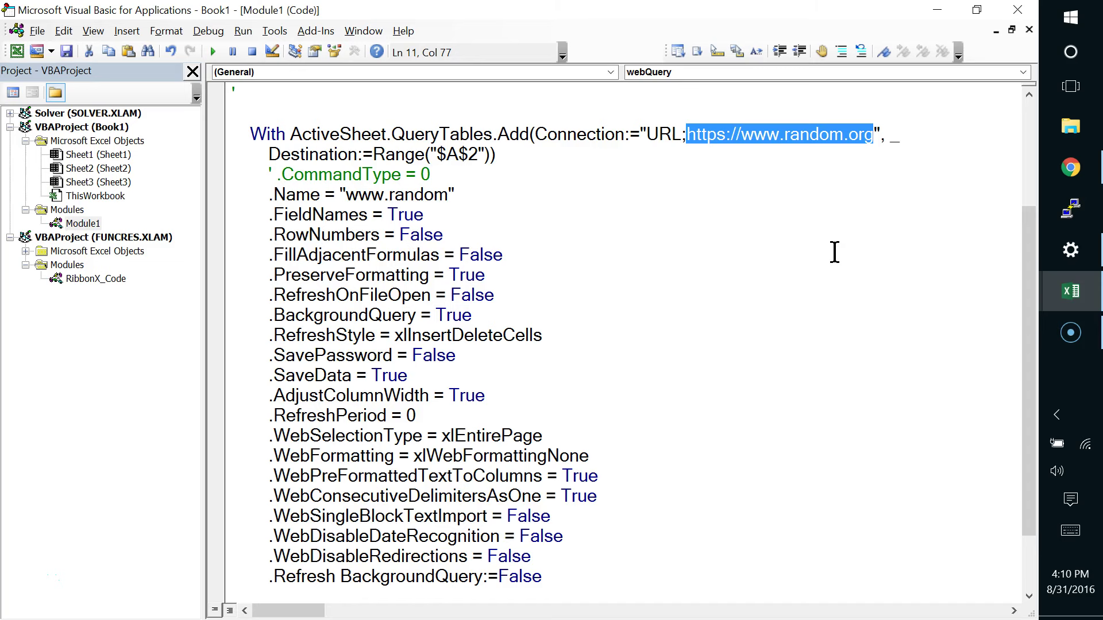
# Copy the address of the Yahoo Finance LUV quote page from Chrome into cell G3 of Sheet3 in Excel
pyautogui.hotkey('alt', 'F11')
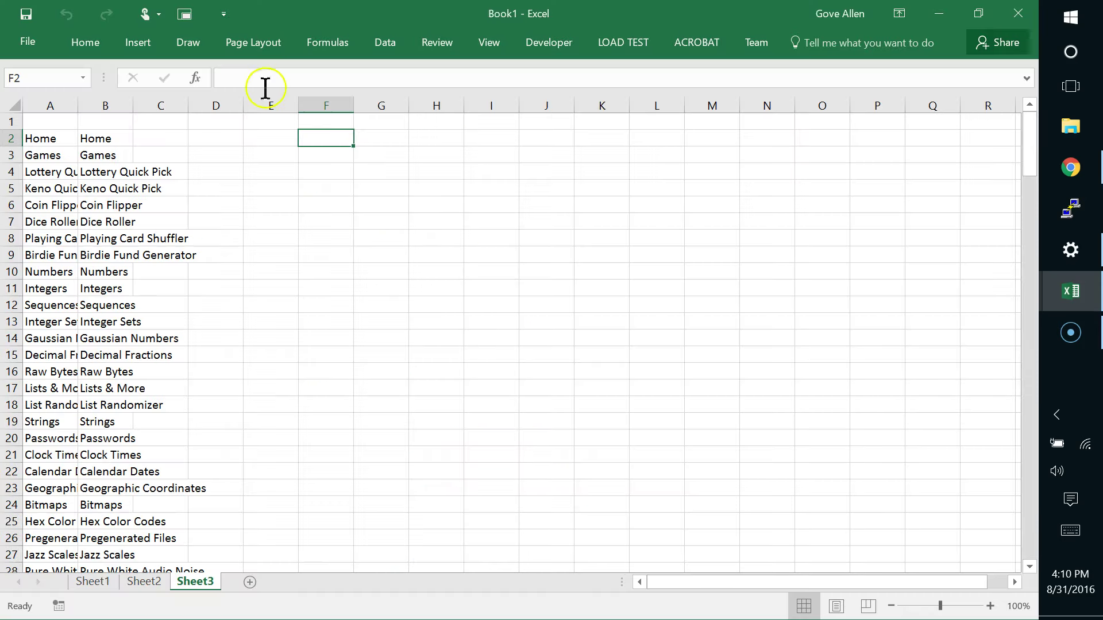
pyautogui.click(374, 156)
pyautogui.hotkey('alt', 'Tab')
pyautogui.press('Tab')
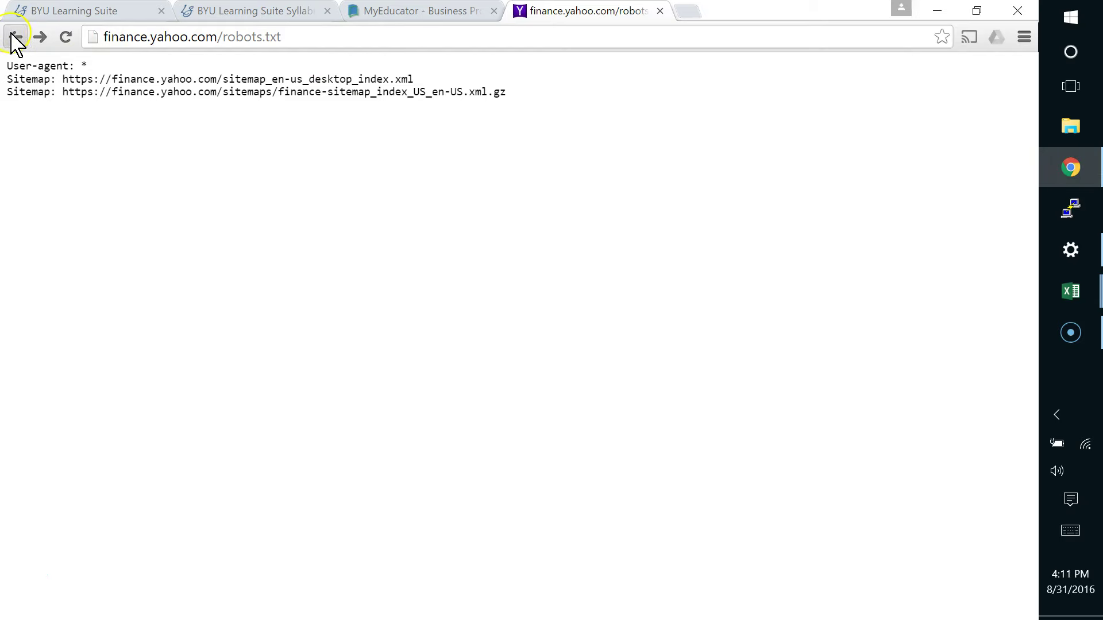
pyautogui.click(16, 38)
pyautogui.moveTo(327, 37); pyautogui.dragTo(98, 37)
pyautogui.click(96, 37)
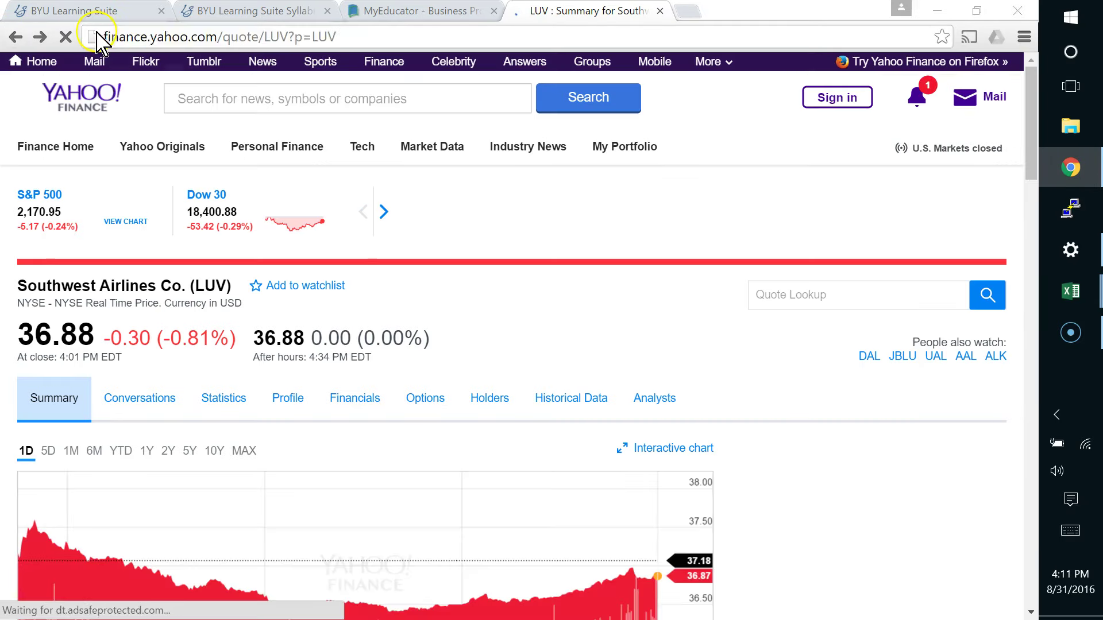
pyautogui.hotkey('alt', 'Tab')
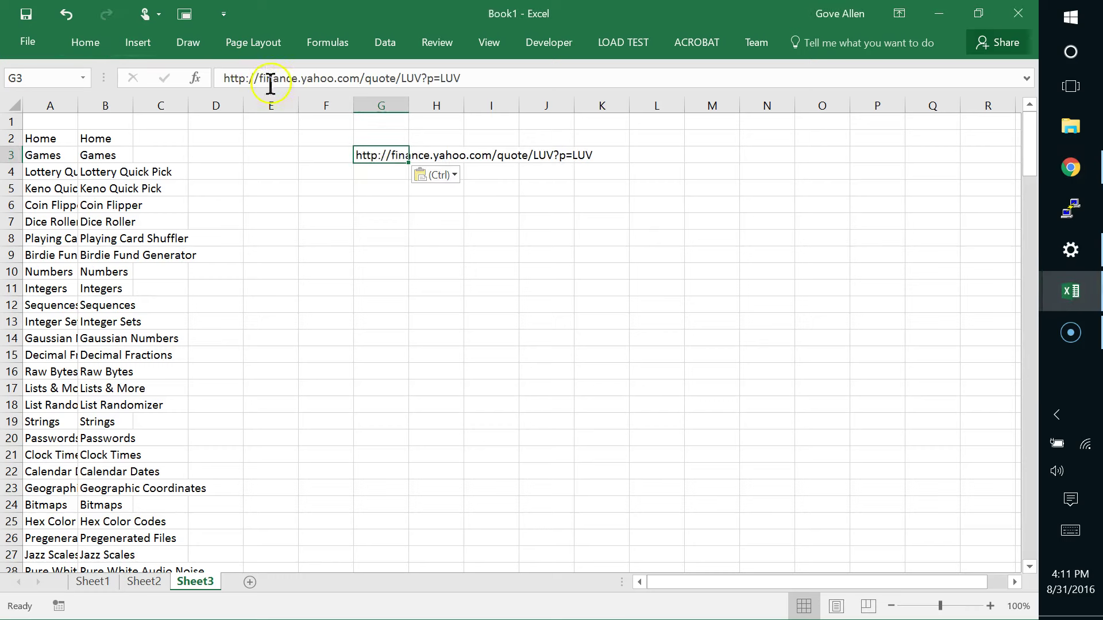
# Zoom the worksheet to 145% and make the Yahoo Finance URL cell G3 the active cell
pyautogui.click(374, 203)
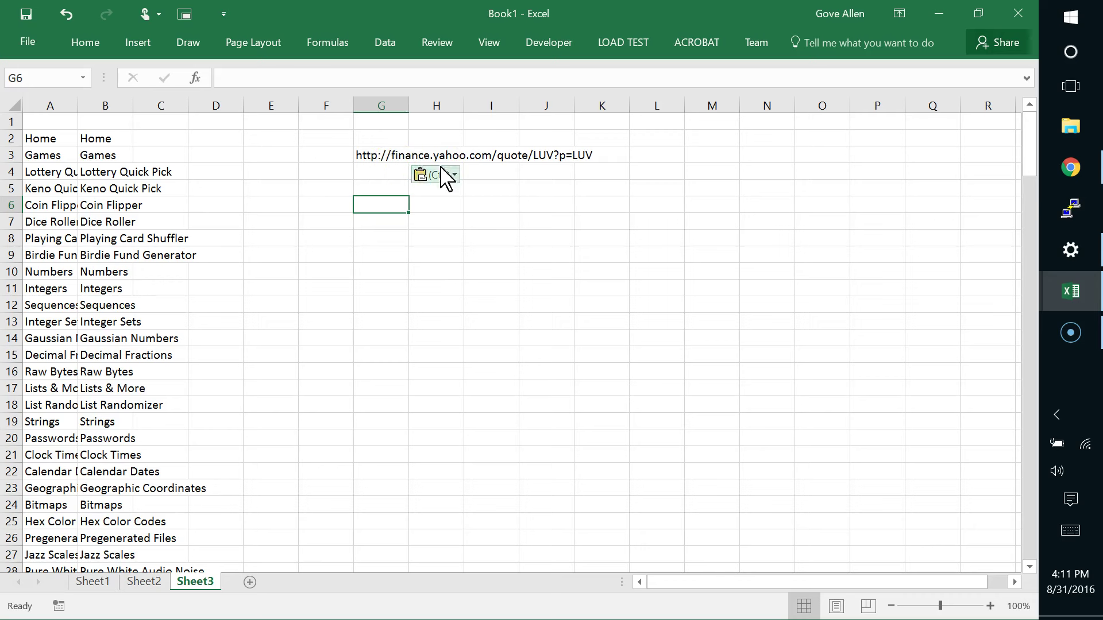
pyautogui.click(369, 182)
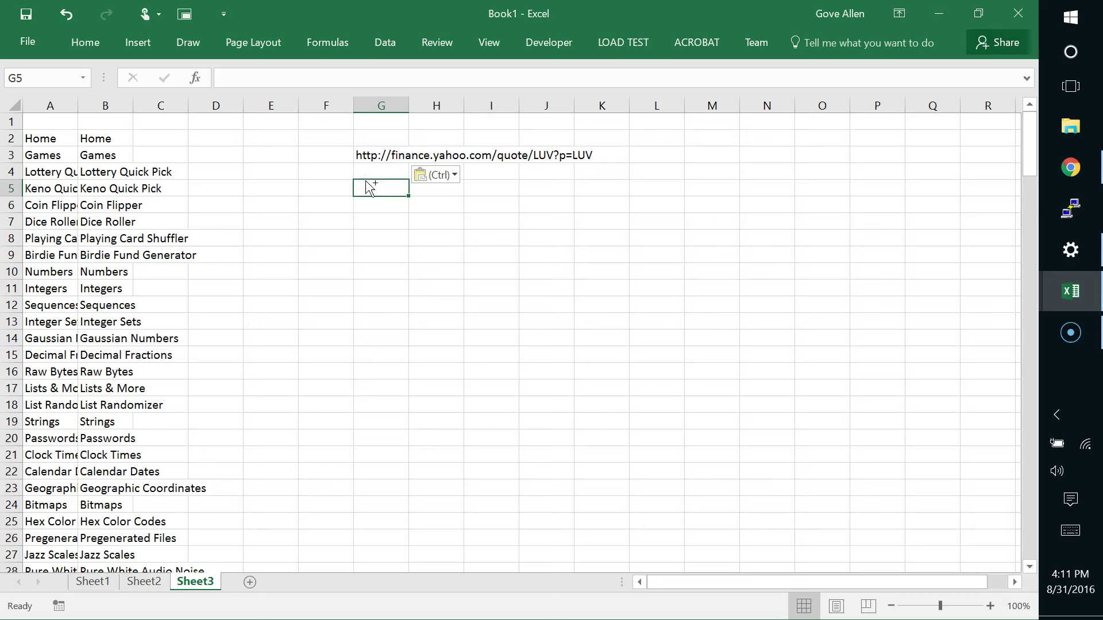
pyautogui.keyDown('ctrl'); pyautogui.scroll(2, 428, 235); pyautogui.keyUp('ctrl')
pyautogui.scroll(1, 502, 278)
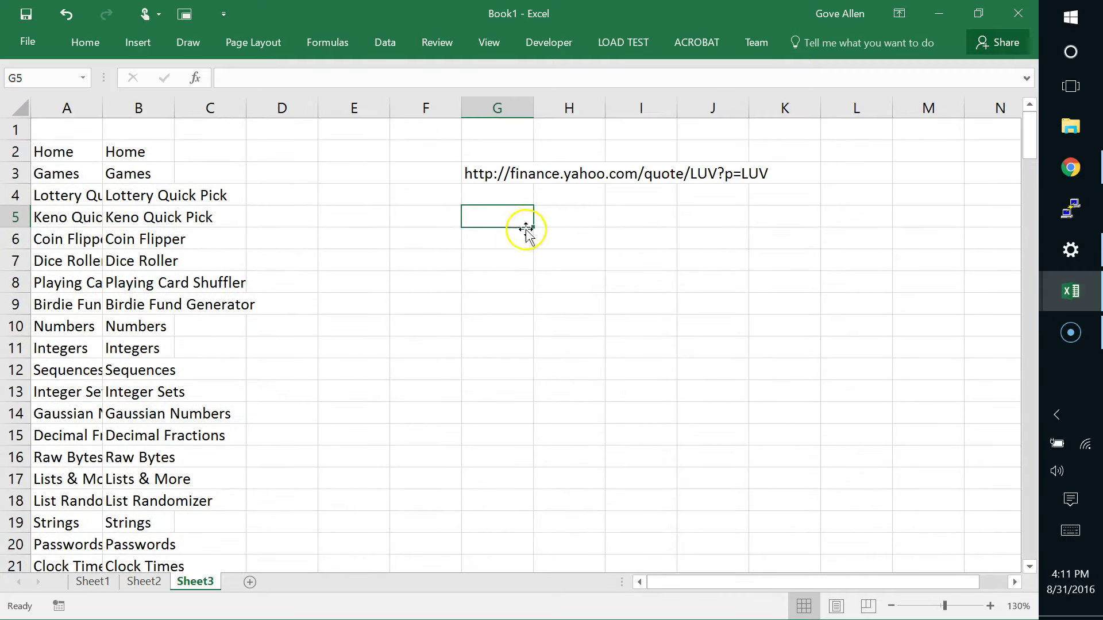
pyautogui.keyDown('ctrl'); pyautogui.scroll(1, 538, 251); pyautogui.keyUp('ctrl')
pyautogui.scroll(1, 538, 251)
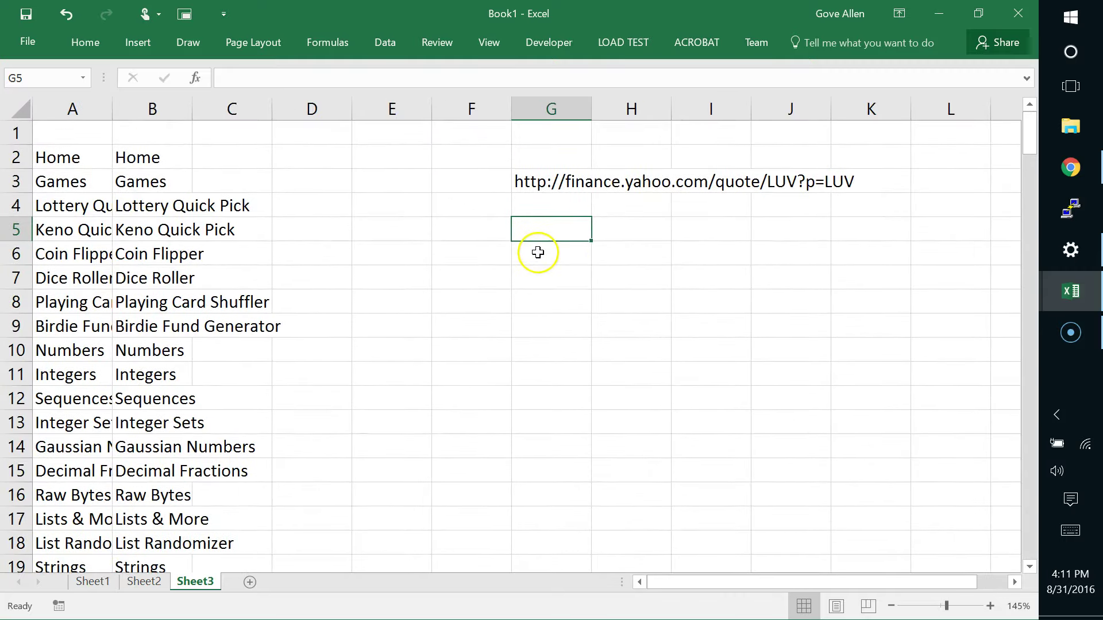
pyautogui.click(561, 183)
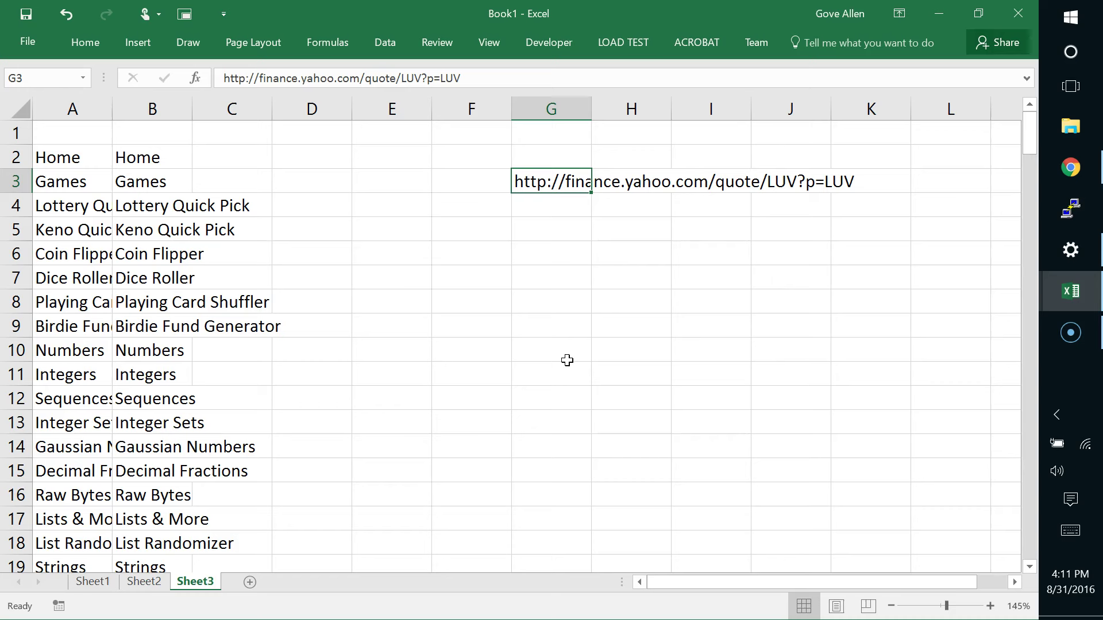
# Close the Yahoo Finance LUV tab in Chrome and return to the Excel workbook
pyautogui.click(1070, 167)
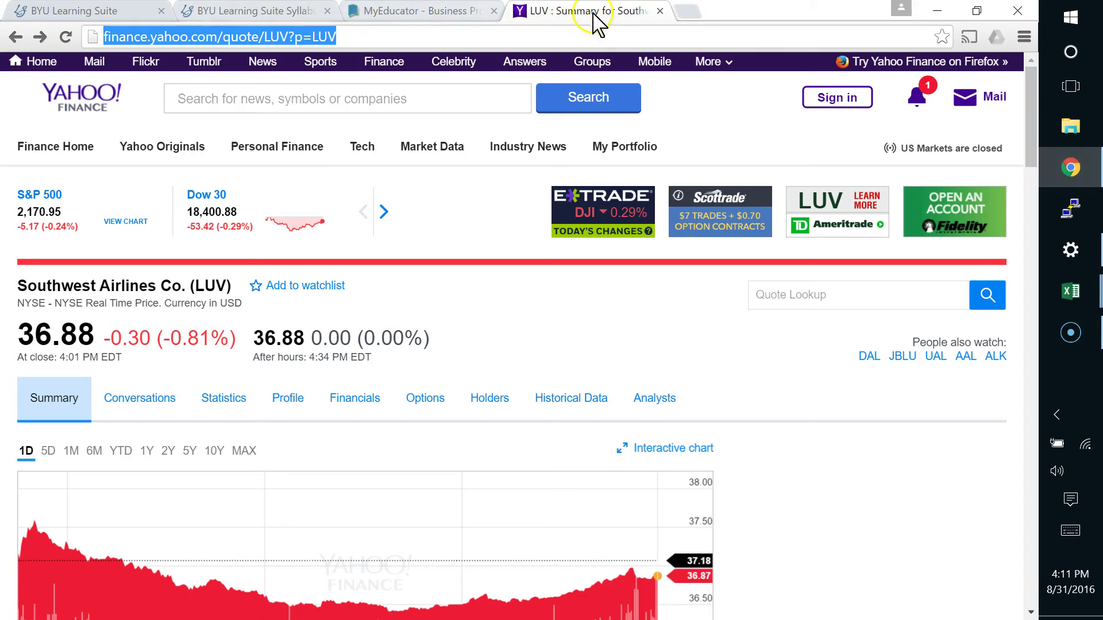
pyautogui.click(659, 11)
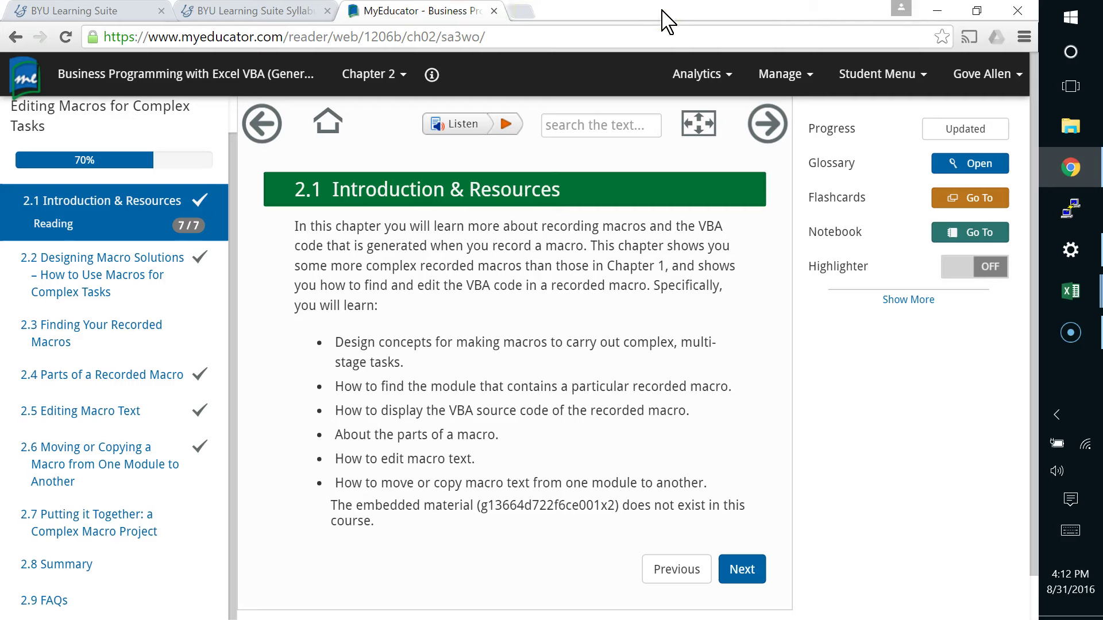
pyautogui.hotkey('alt', 'Tab')
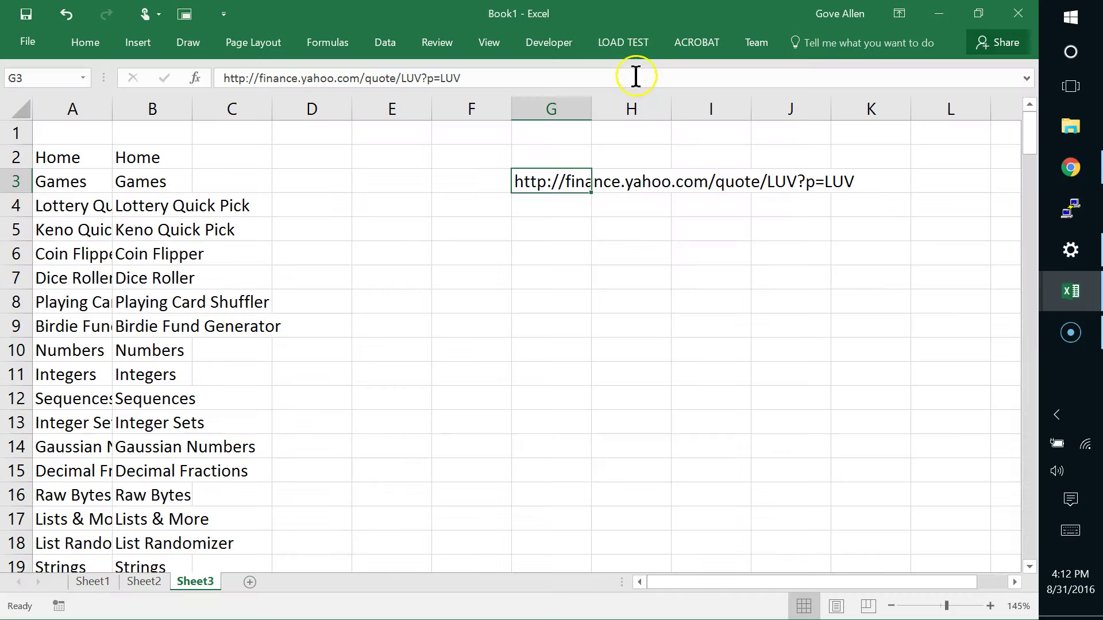
# Switch back and forth between the workbook and the Visual Basic editor, ending on the webQuery code
pyautogui.hotkey('alt', 'F11')
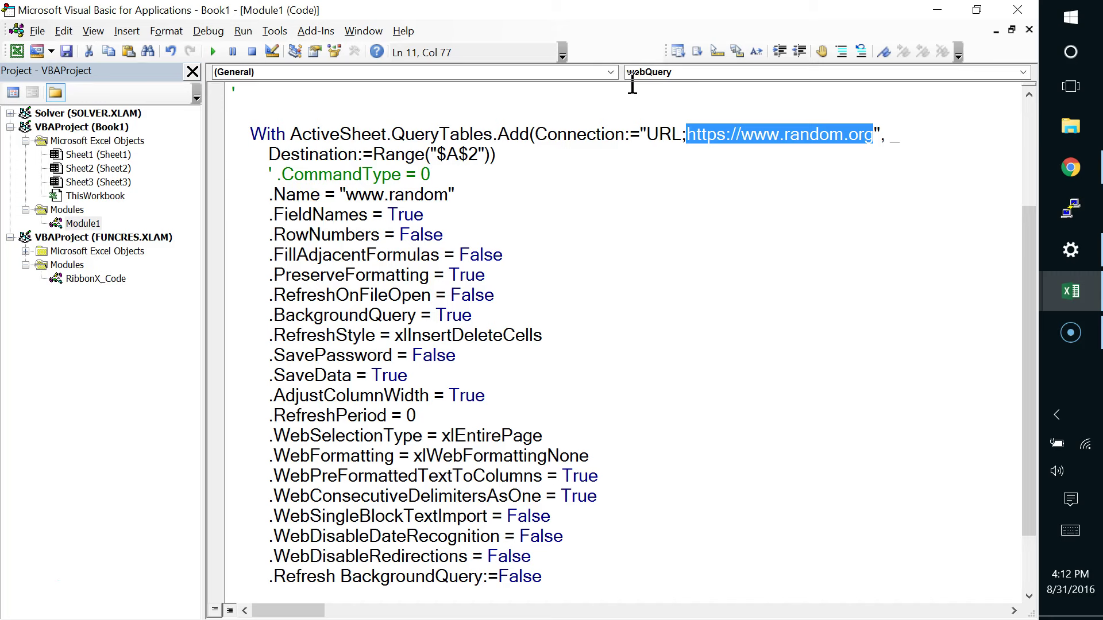
pyautogui.hotkey('alt', 'F11')
pyautogui.hotkey('alt', 'F11')
pyautogui.hotkey('alt', 'F11')
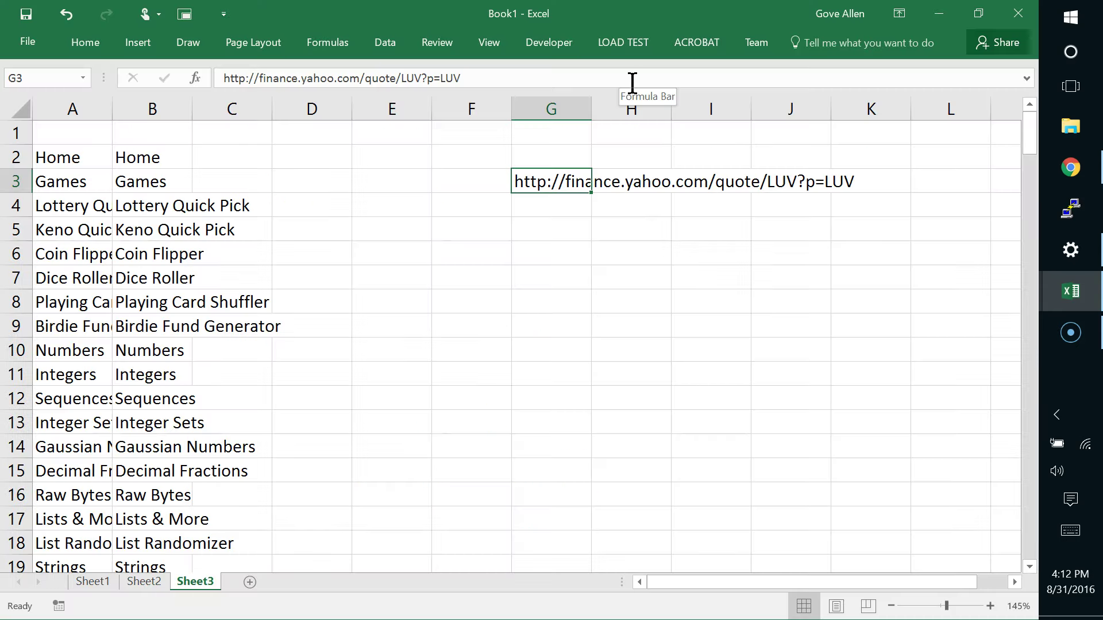
pyautogui.hotkey('alt', 'F11')
pyautogui.hotkey('alt', 'F11')
pyautogui.hotkey('alt', 'F11')
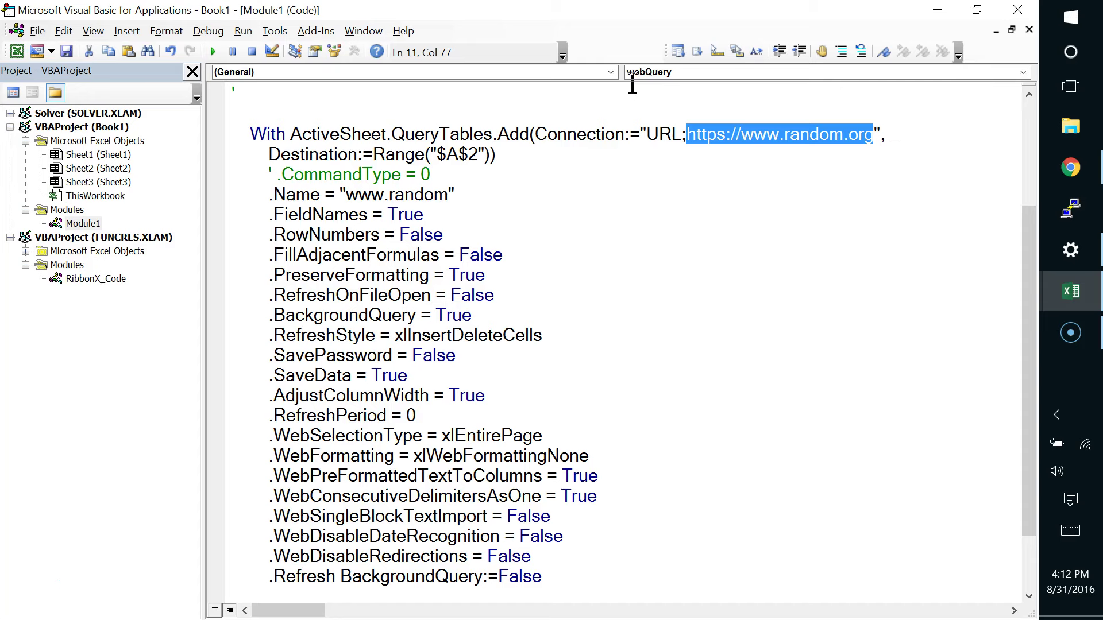
pyautogui.hotkey('alt', 'Tab')
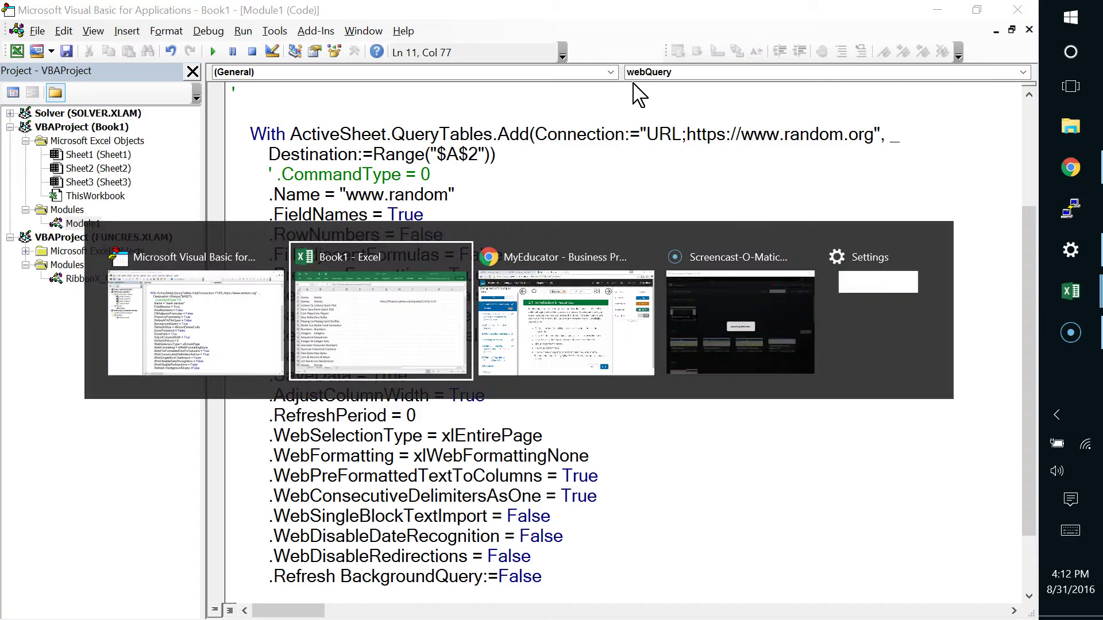
pyautogui.hotkey('alt', 'Tab')
pyautogui.hotkey('alt', 'F11')
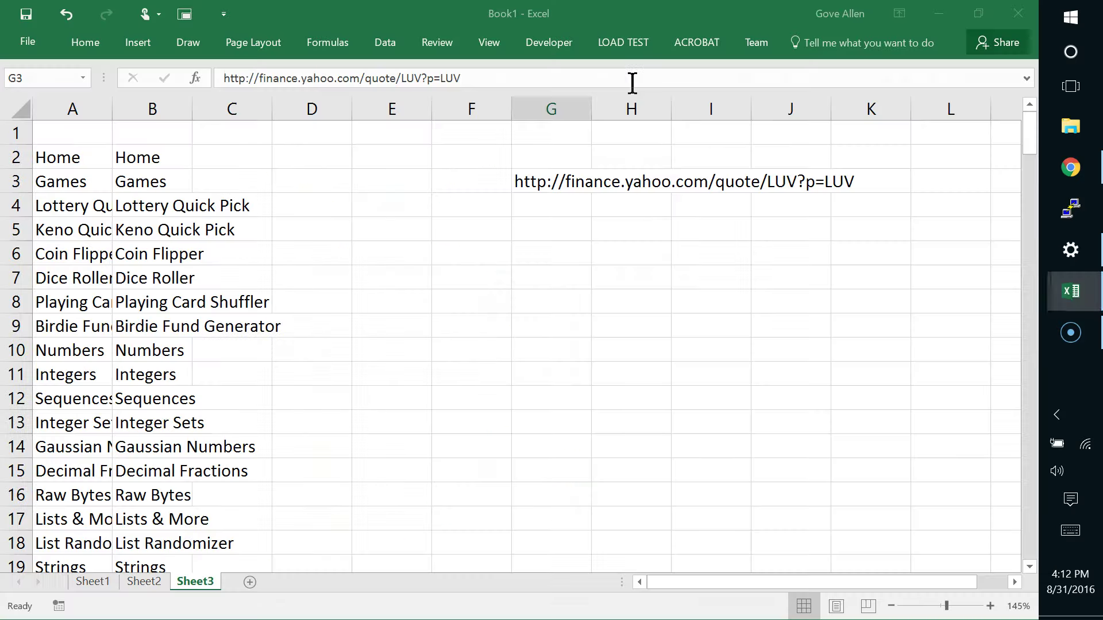
pyautogui.hotkey('alt', 'F11')
pyautogui.hotkey('alt', 'F11')
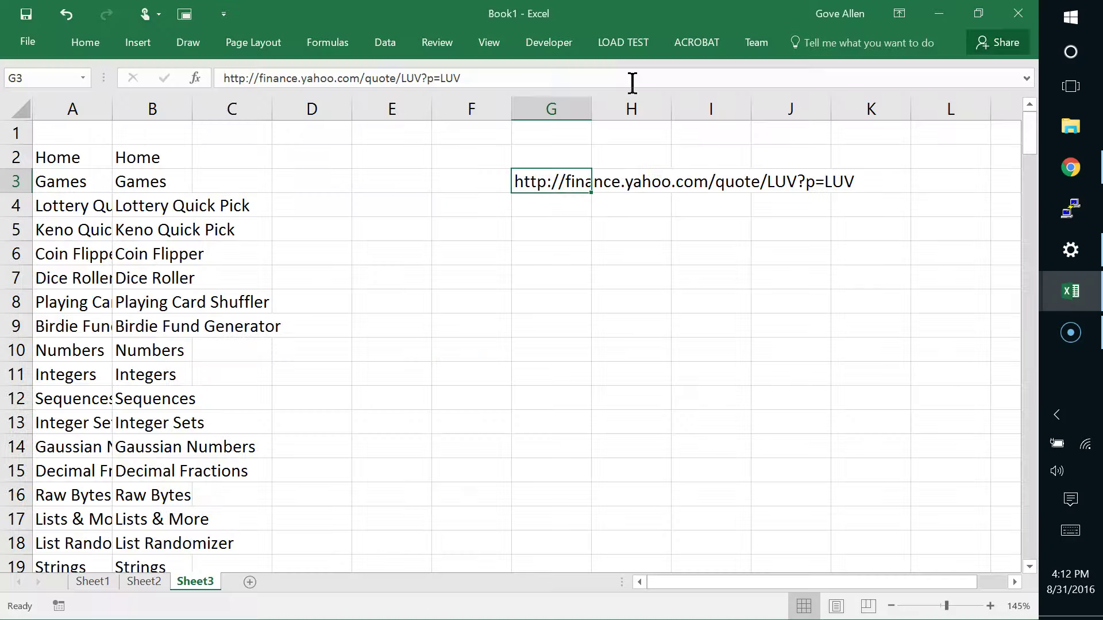
pyautogui.hotkey('alt', 'F11')
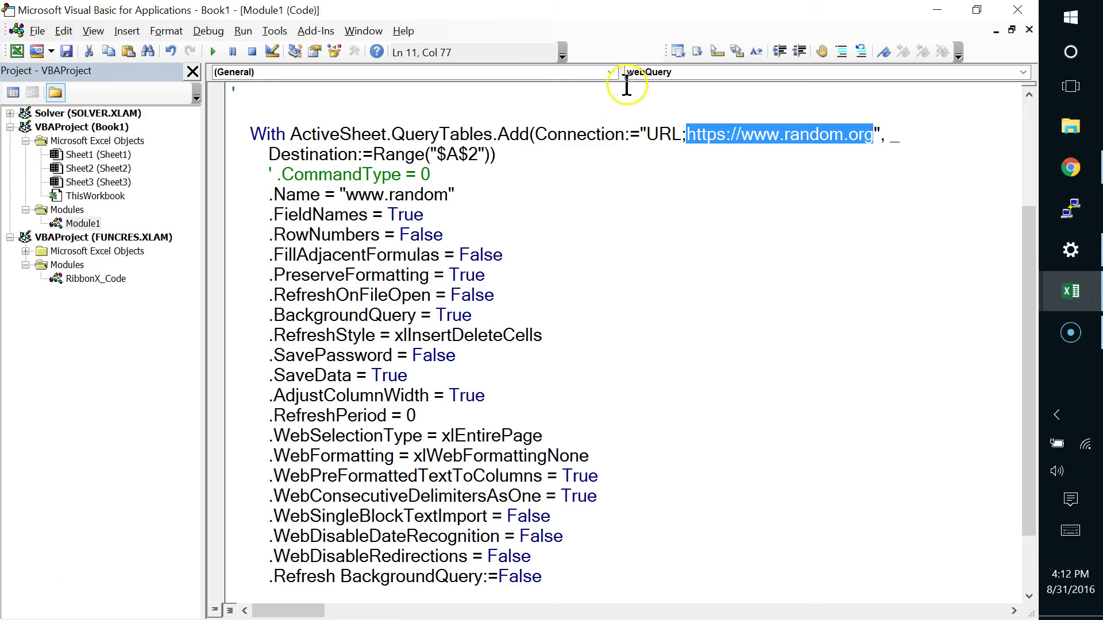
# Examine the quotation marks enclosing the connection string in the With line, and the .Refresh call before End With
pyautogui.moveTo(639, 129); pyautogui.dragTo(646, 129)
pyautogui.moveTo(873, 132); pyautogui.dragTo(879, 132)
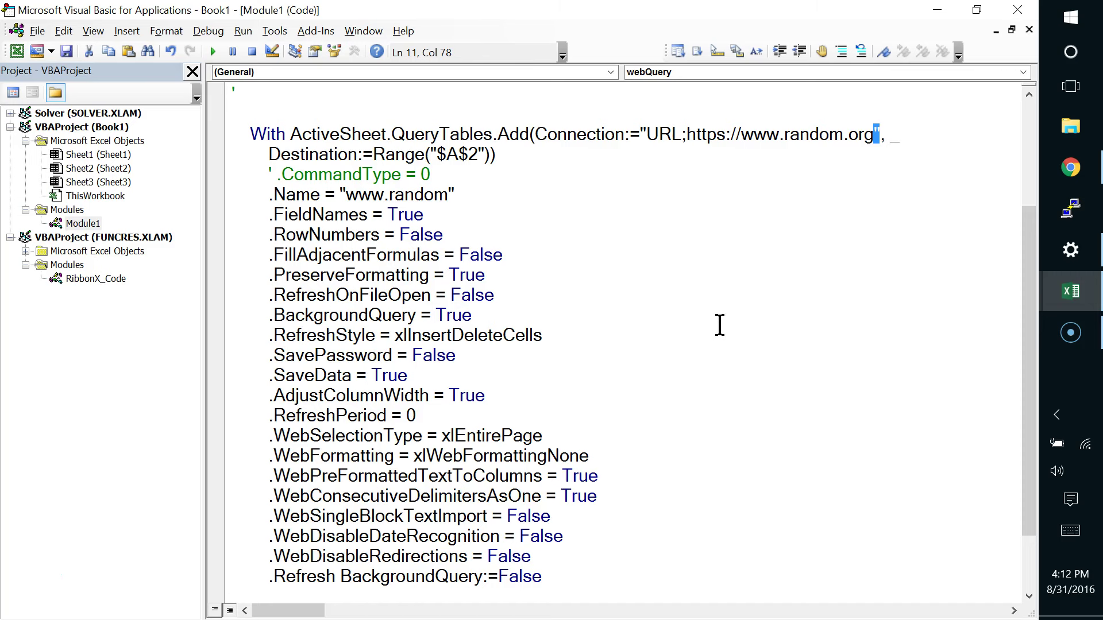
pyautogui.scroll(4, 571, 243)
pyautogui.scroll(-6, 517, 240)
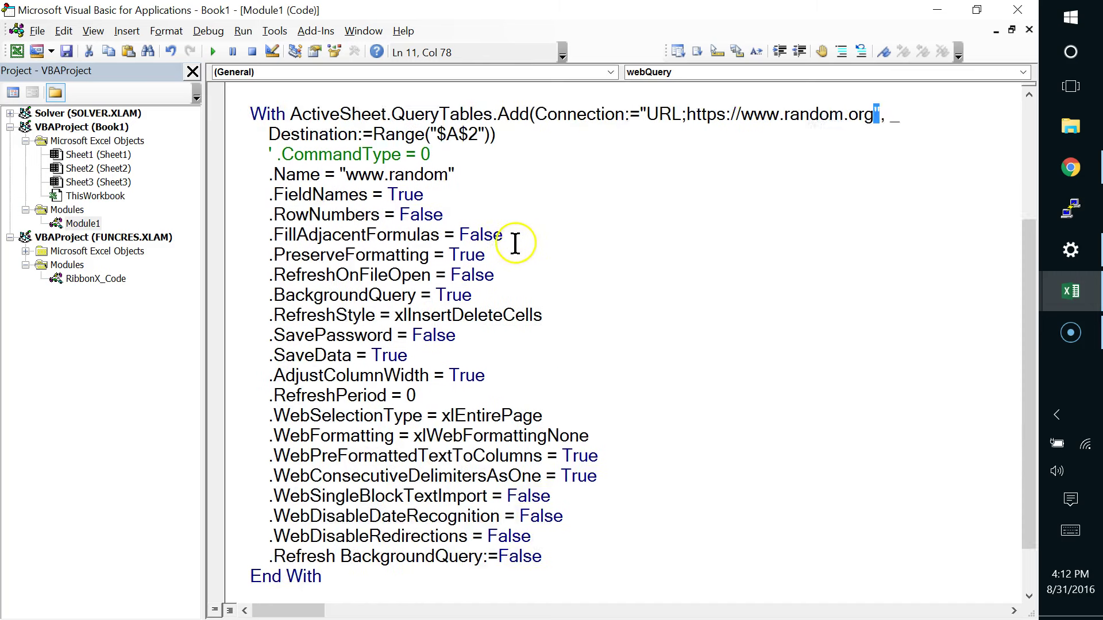
pyautogui.scroll(2, 517, 241)
pyautogui.scroll(-2, 517, 247)
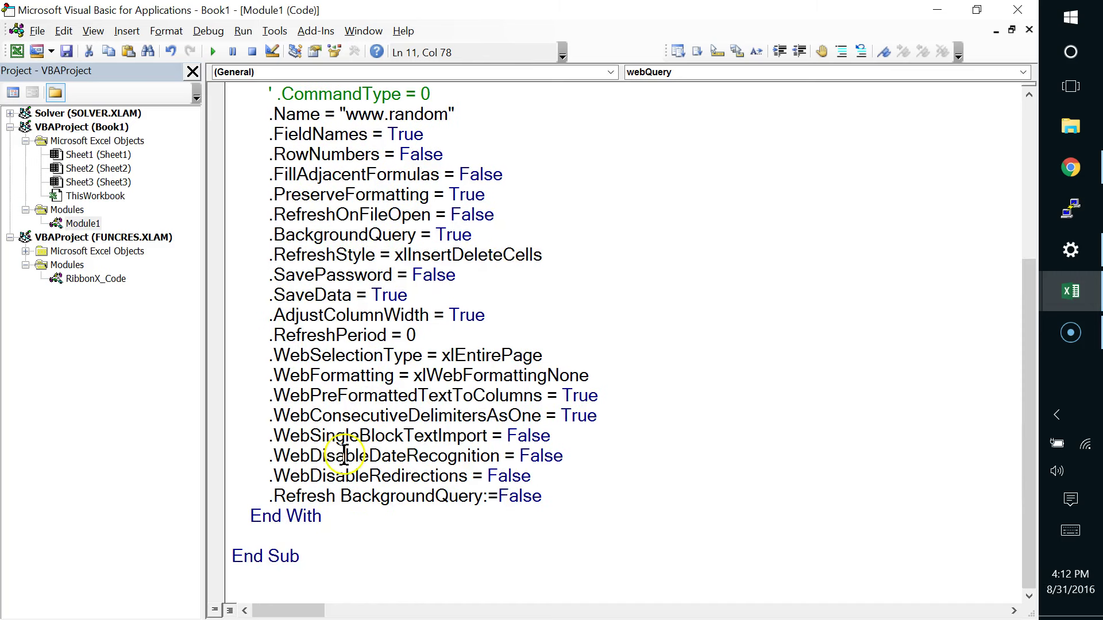
pyautogui.moveTo(274, 495); pyautogui.dragTo(332, 497)
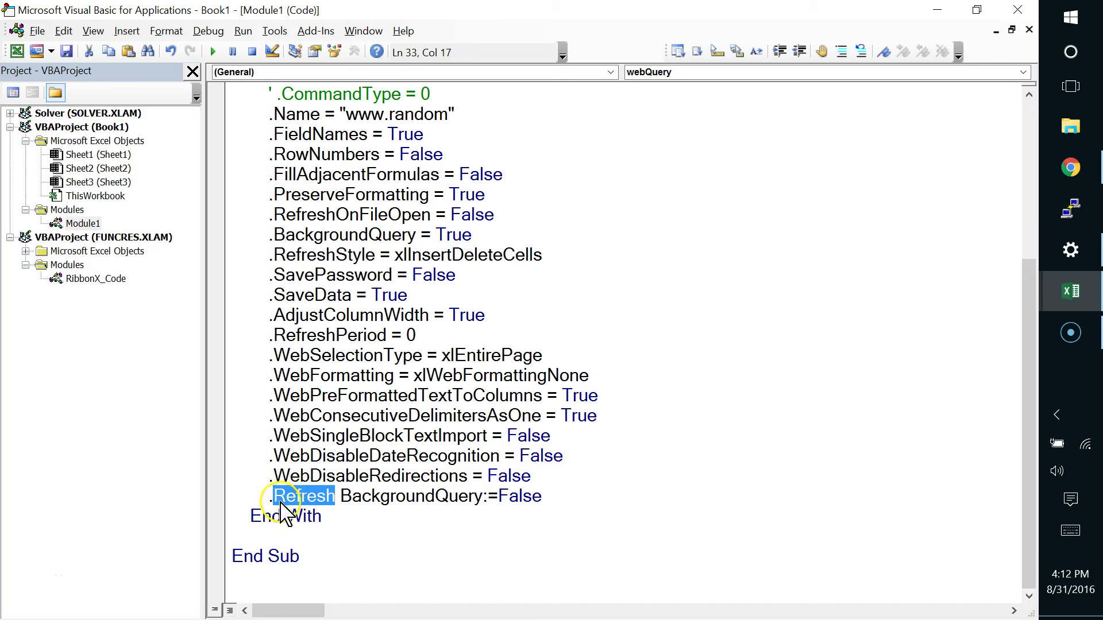
pyautogui.click(320, 499)
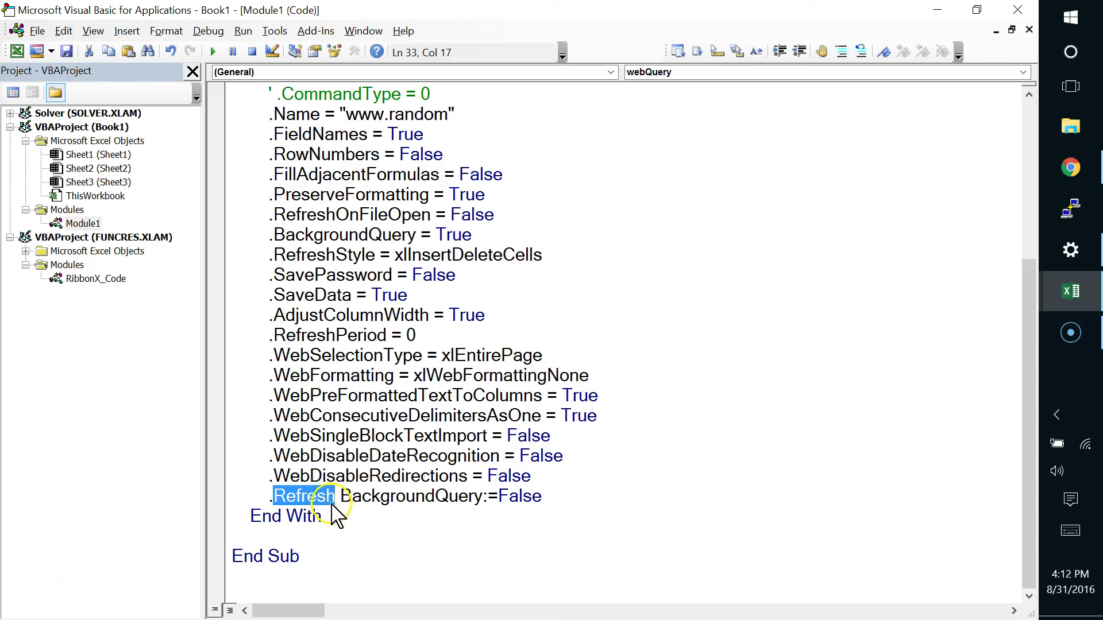
pyautogui.doubleClick(320, 504)
pyautogui.scroll(2, 367, 502)
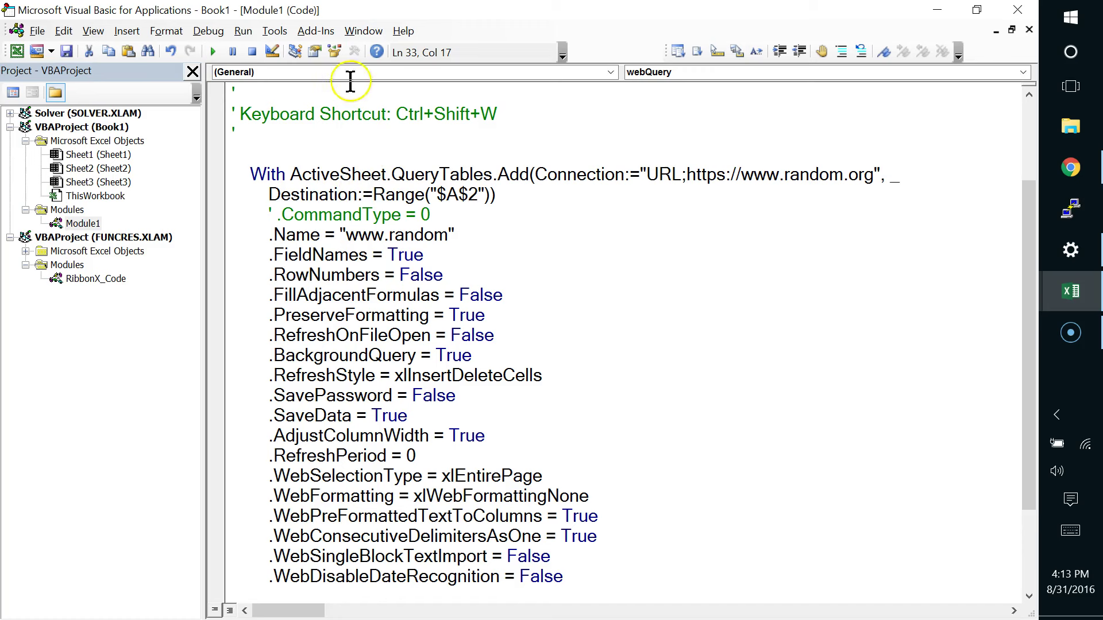
pyautogui.moveTo(638, 172); pyautogui.dragTo(874, 175)
pyautogui.click(687, 174)
pyautogui.click(874, 174)
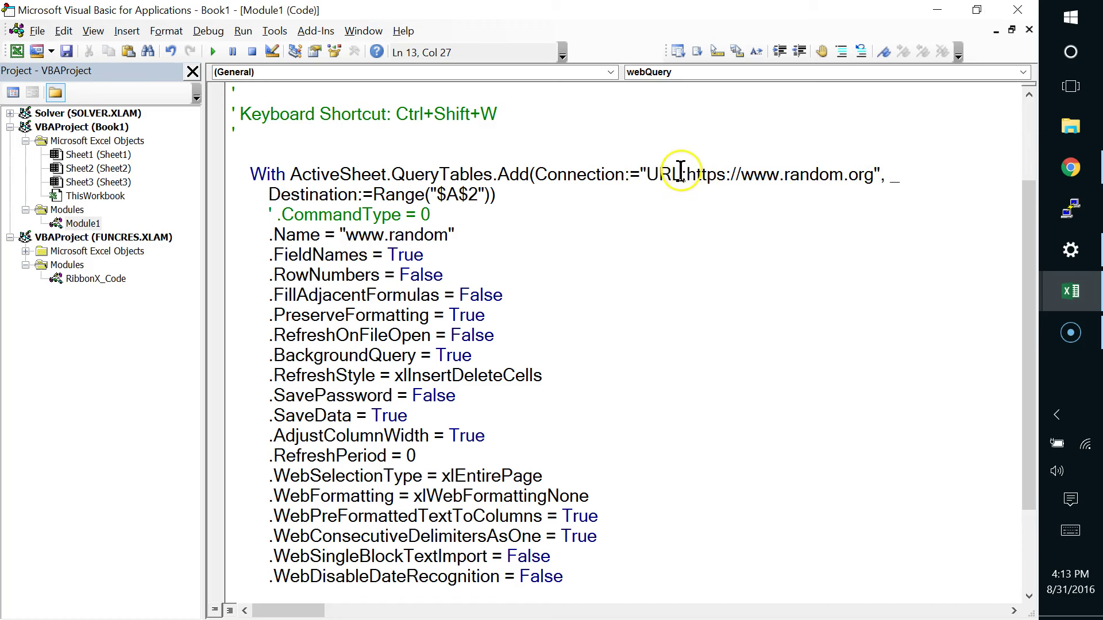
pyautogui.moveTo(686, 173); pyautogui.dragTo(873, 175)
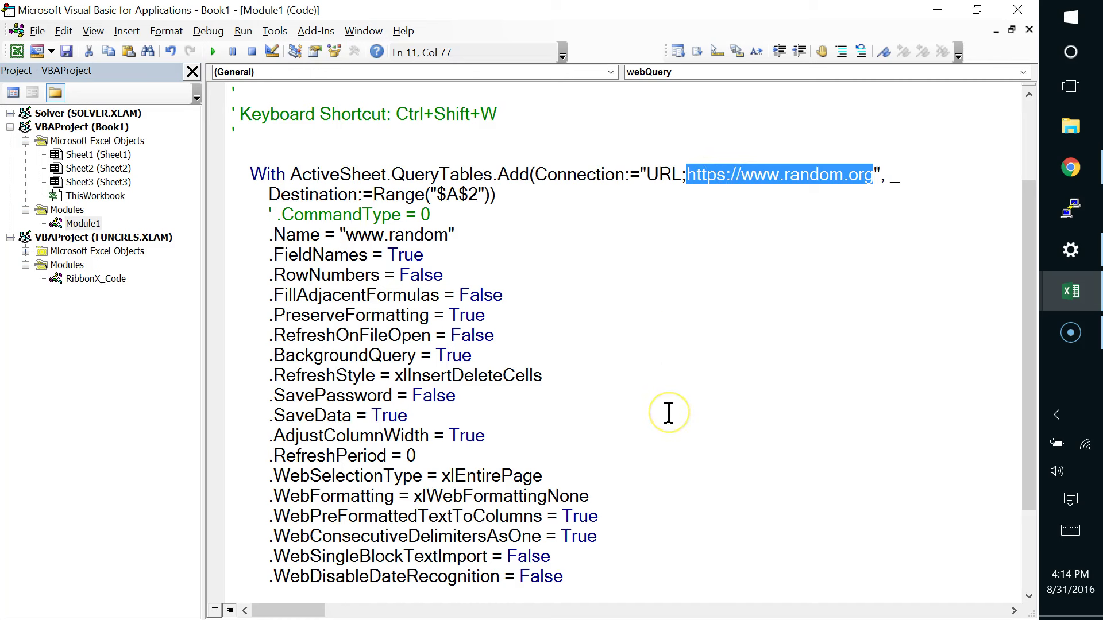
# Show the Immediate window in the Visual Basic editor and enlarge it upward
pyautogui.press('alt')
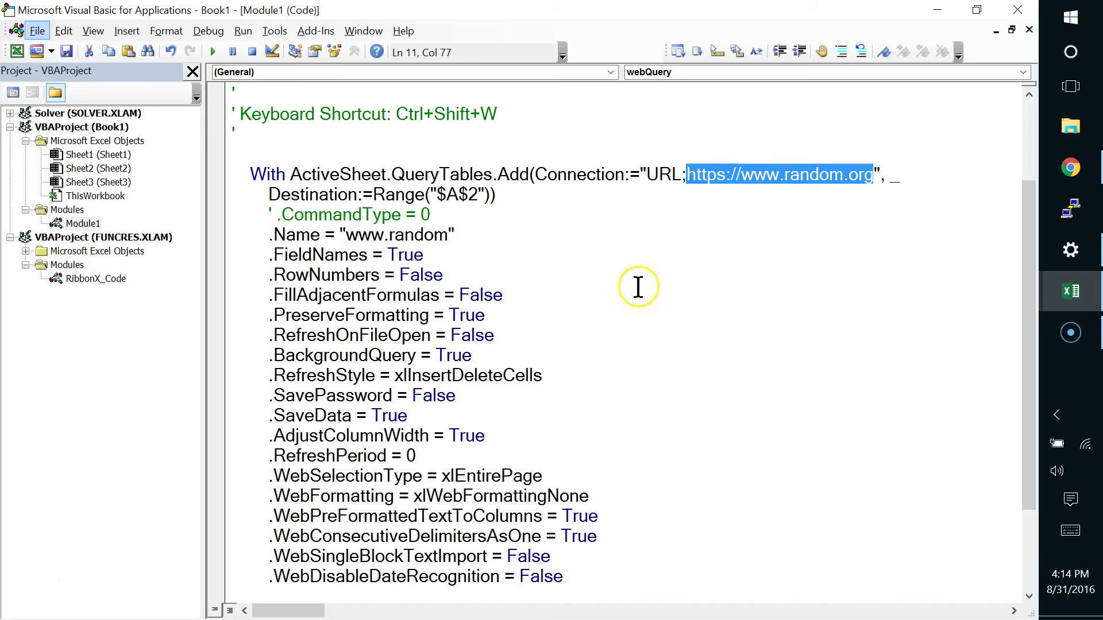
pyautogui.click(93, 31)
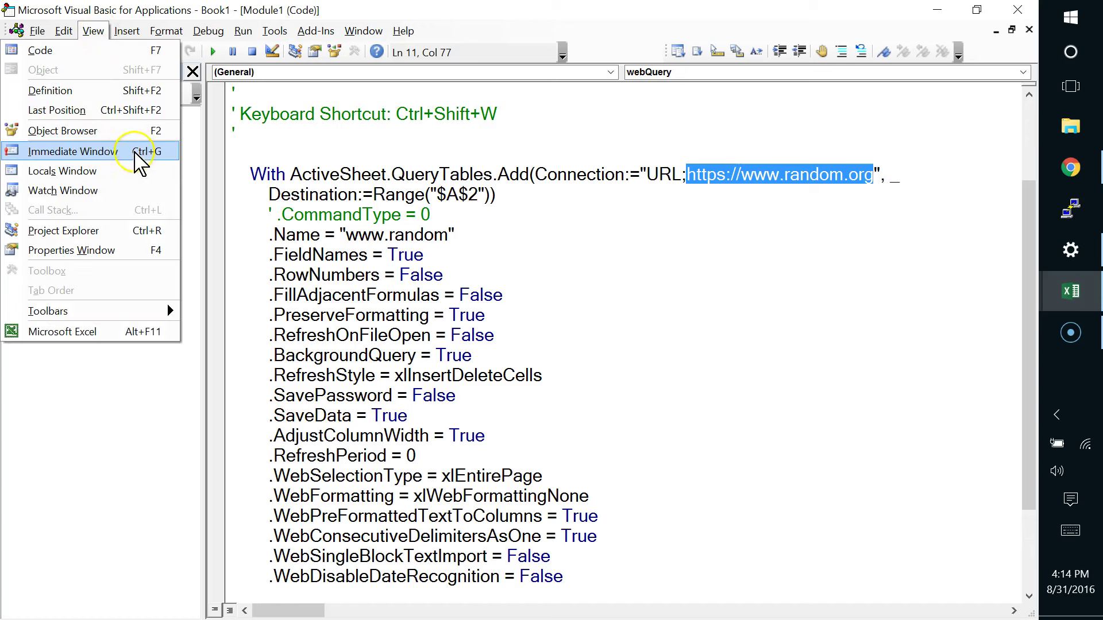
pyautogui.click(120, 153)
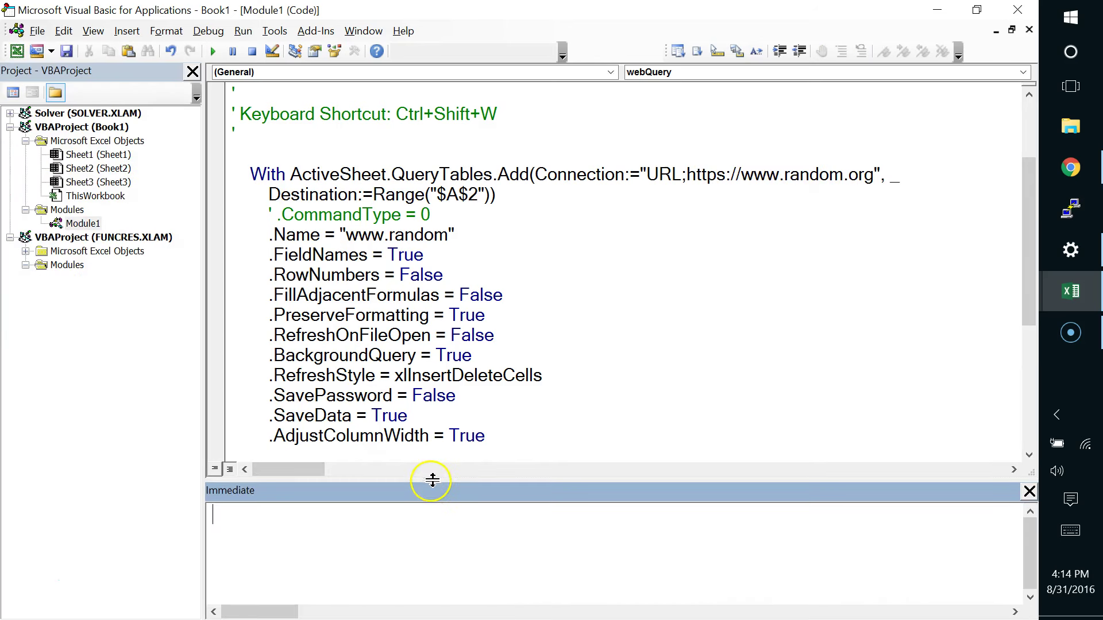
pyautogui.moveTo(431, 480); pyautogui.dragTo(436, 406)
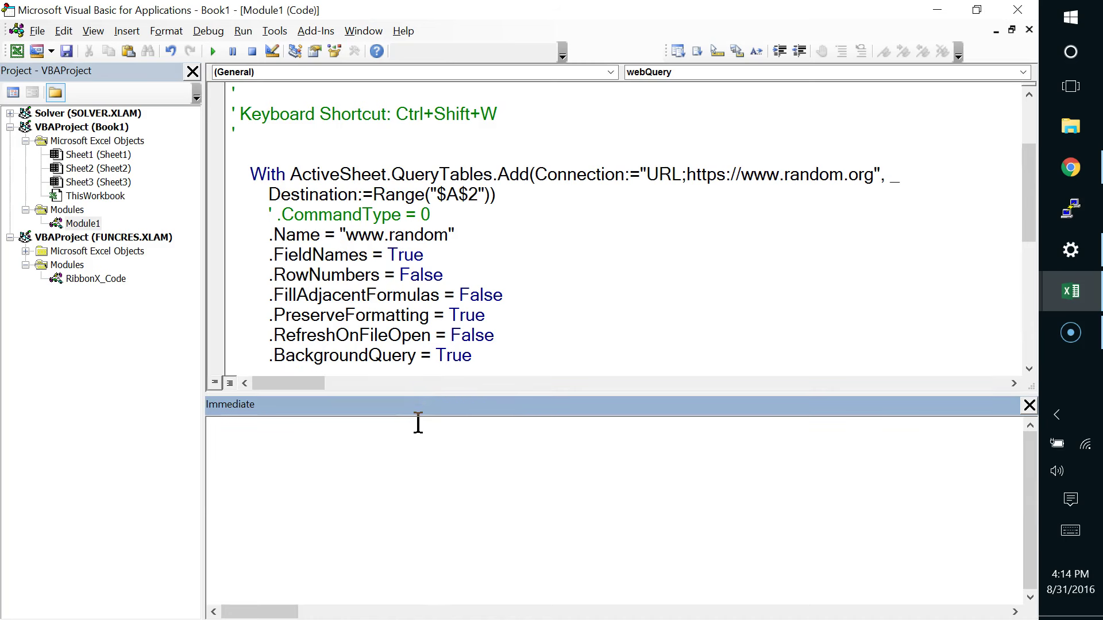
# Run msgbox "hi" in the Immediate window and dismiss the resulting message box
pyautogui.write('msgbox')
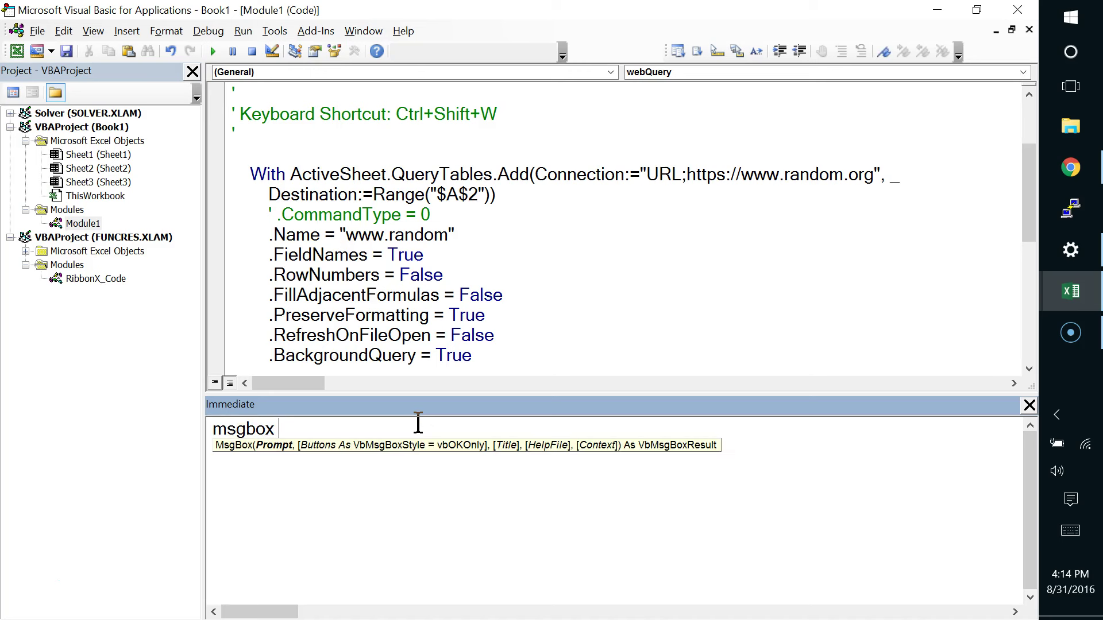
pyautogui.write(' ""')
pyautogui.press('Left')
pyautogui.write('hi')
pyautogui.press('Return')
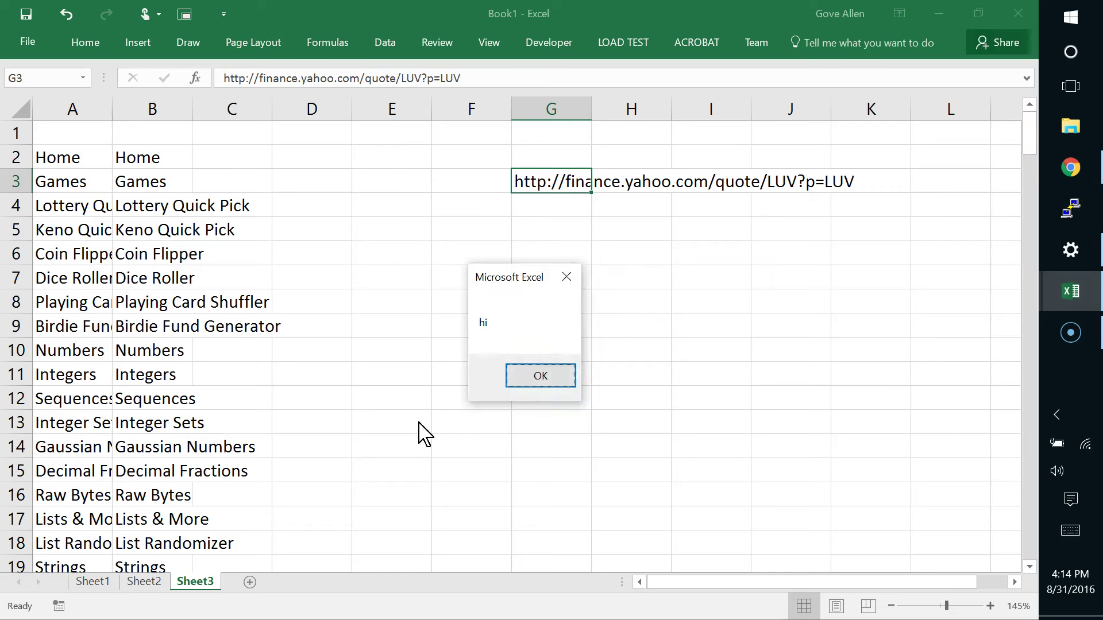
pyautogui.click(545, 379)
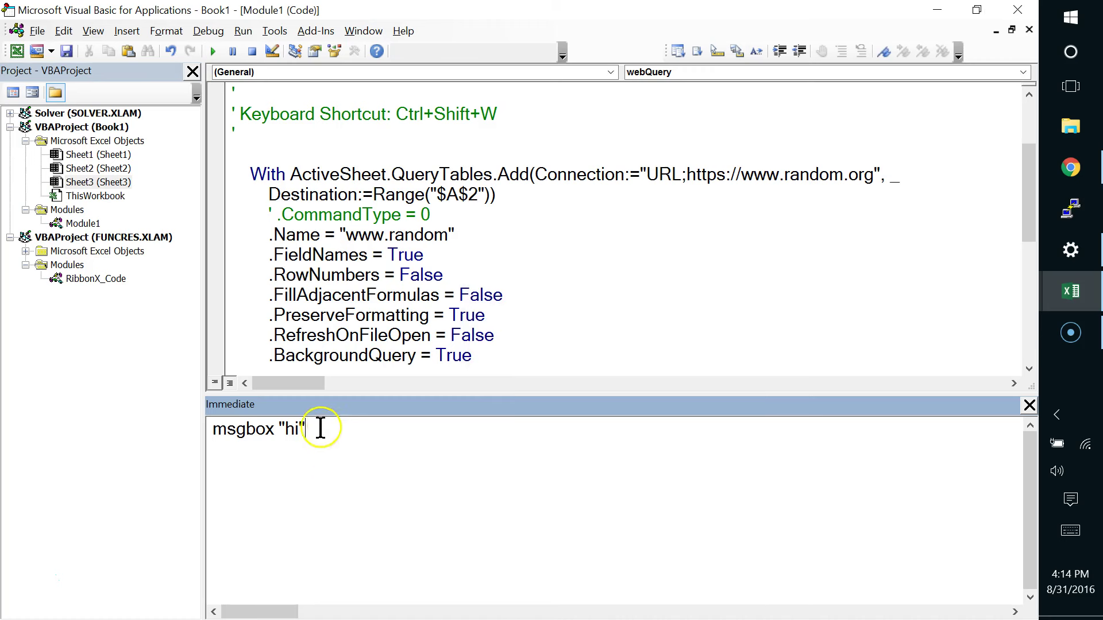
# Replace the msgbox statement in the Immediate window with print 44 and run it
pyautogui.moveTo(319, 429); pyautogui.dragTo(204, 426)
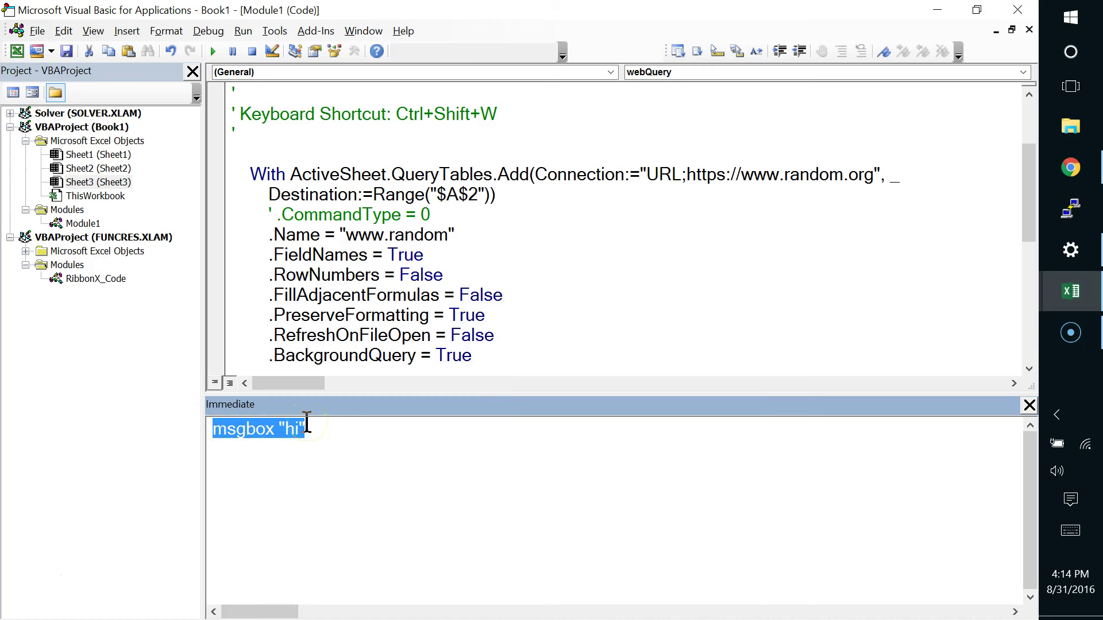
pyautogui.write('print 44')
pyautogui.press('Return')
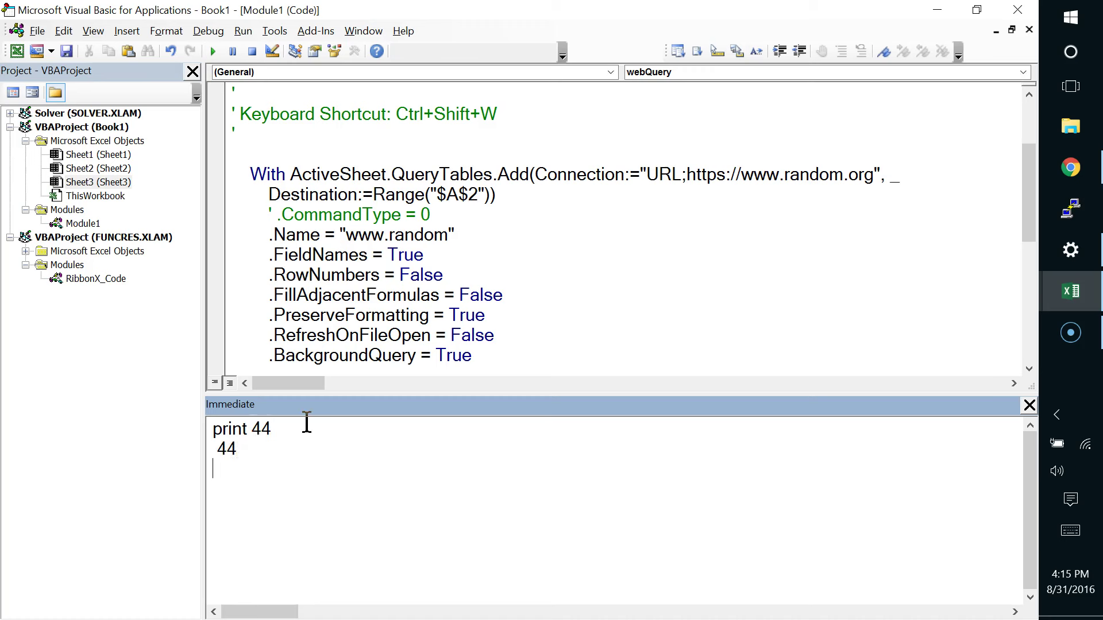
# Change the Immediate window's print statement to print now and run it
pyautogui.click(215, 451)
pyautogui.moveTo(214, 451); pyautogui.dragTo(273, 429)
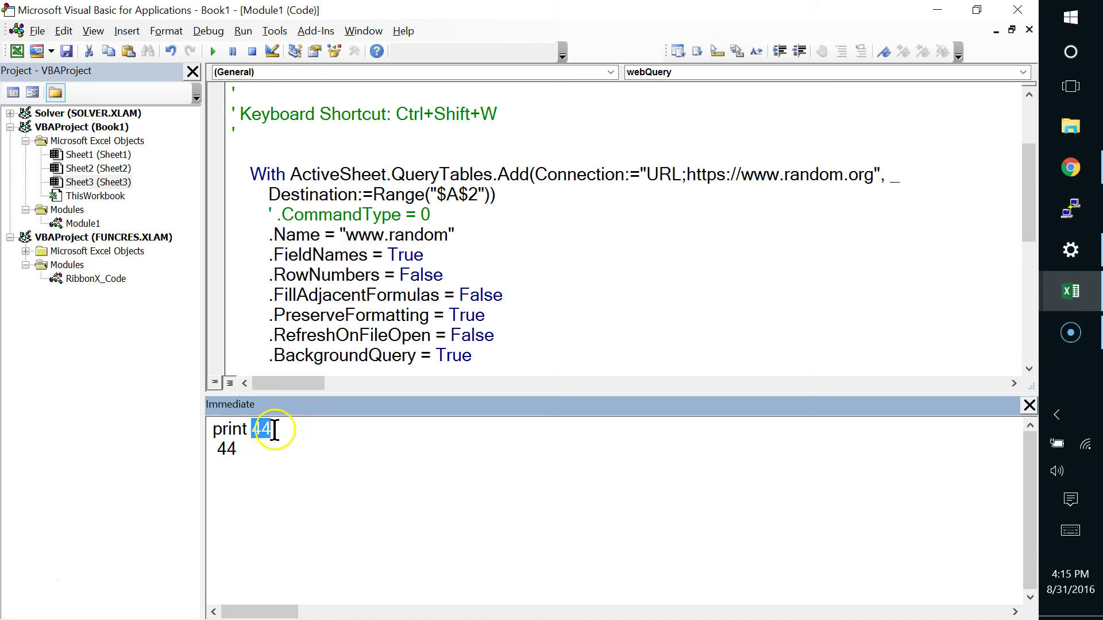
pyautogui.write('now')
pyautogui.press('Return')
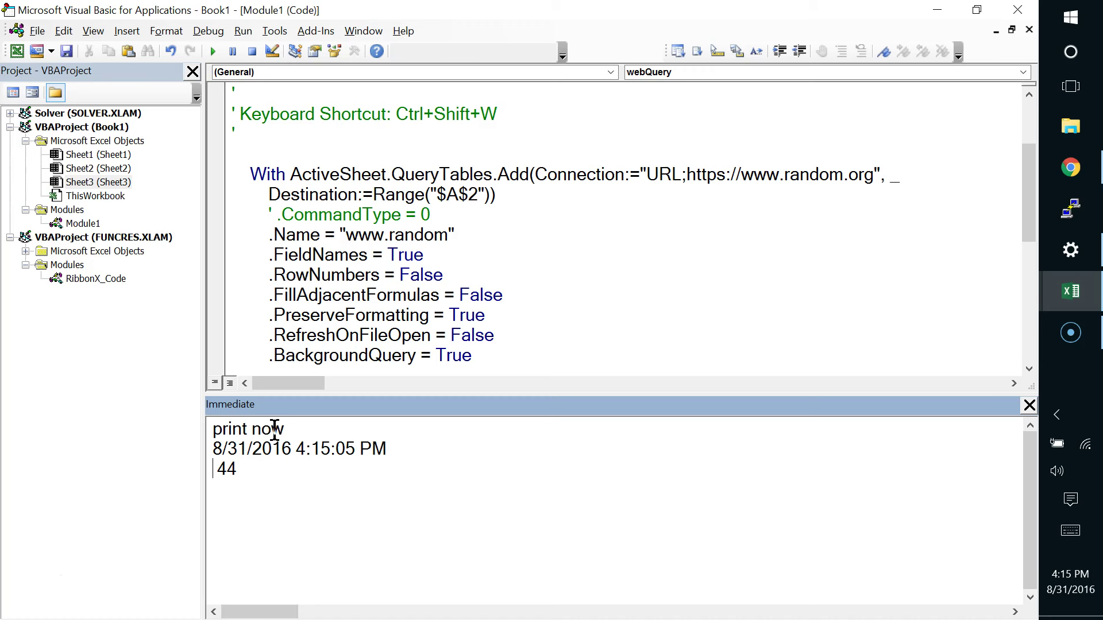
# Check the active URL cell in the workbook and replace the Immediate window's contents with print activecell
pyautogui.moveTo(251, 431); pyautogui.dragTo(304, 483)
pyautogui.hotkey('alt', 'Tab')
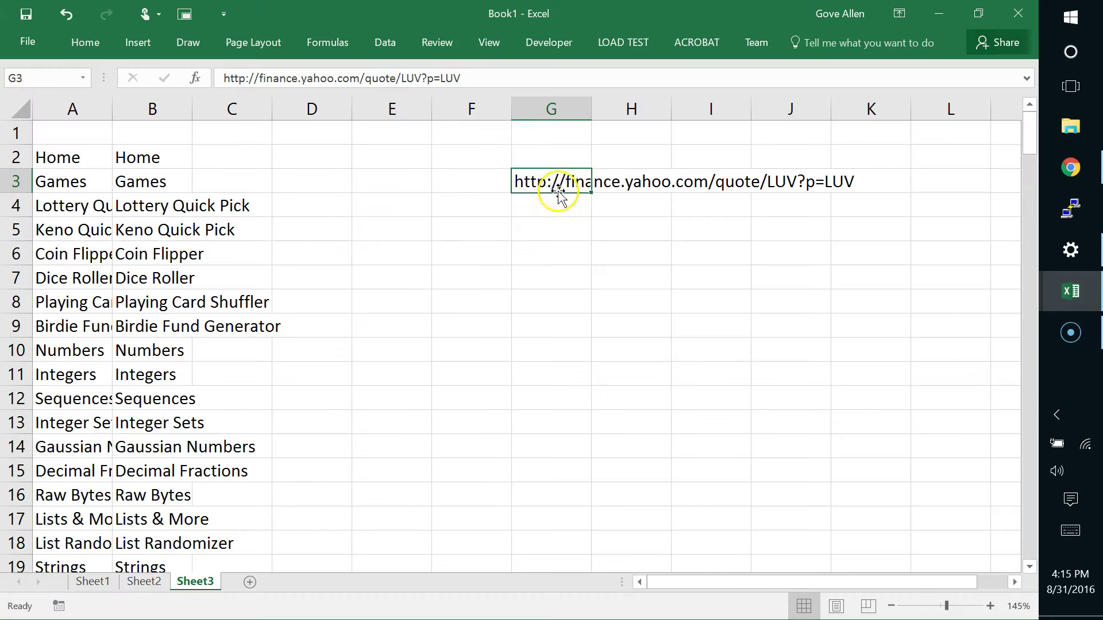
pyautogui.hotkey('alt', 'Tab')
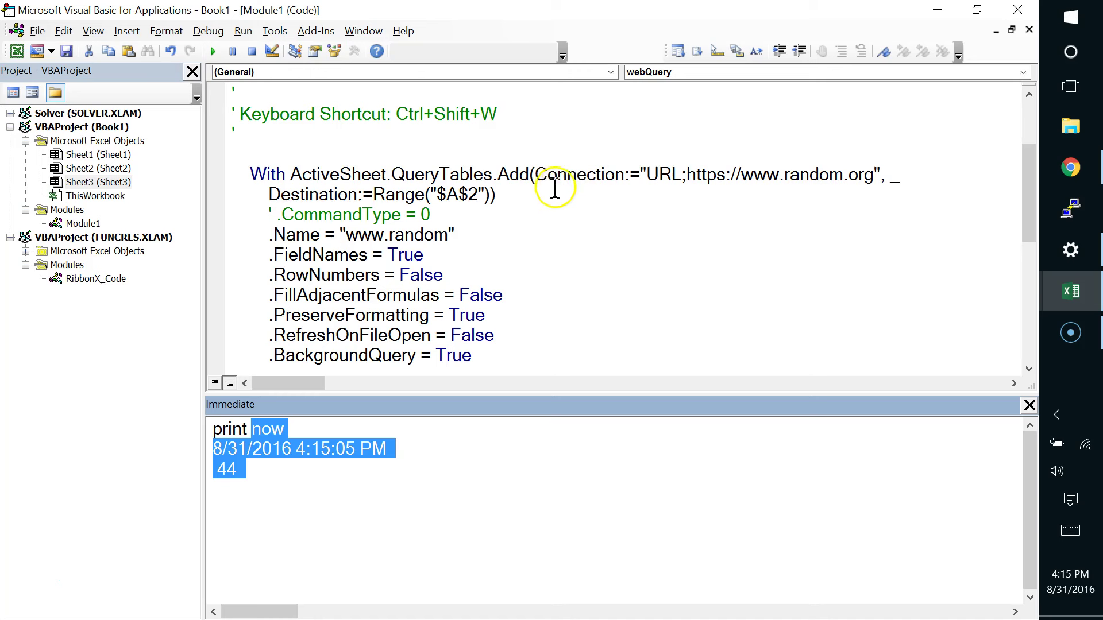
pyautogui.write('print activecell')
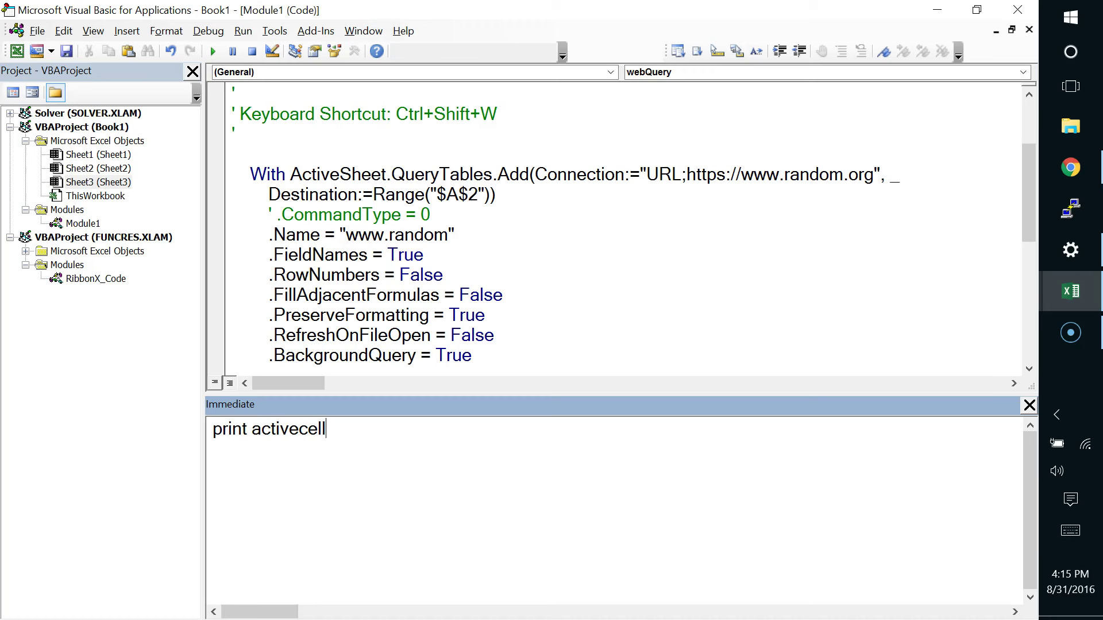
# Complete the print statement in the Immediate window as activecell.address and run it
pyautogui.write('.')
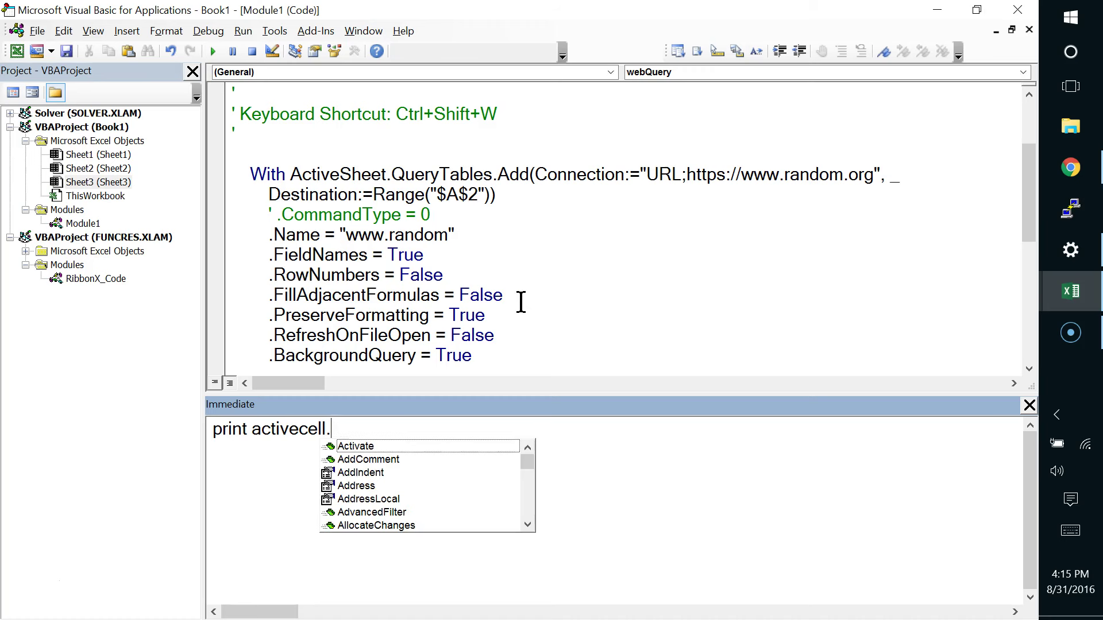
pyautogui.write('assress')
pyautogui.press('BackSpace')
pyautogui.press('BackSpace')
pyautogui.press('BackSpace')
pyautogui.press('BackSpace')
pyautogui.press('BackSpace')
pyautogui.press('BackSpace')
pyautogui.write('ddress')
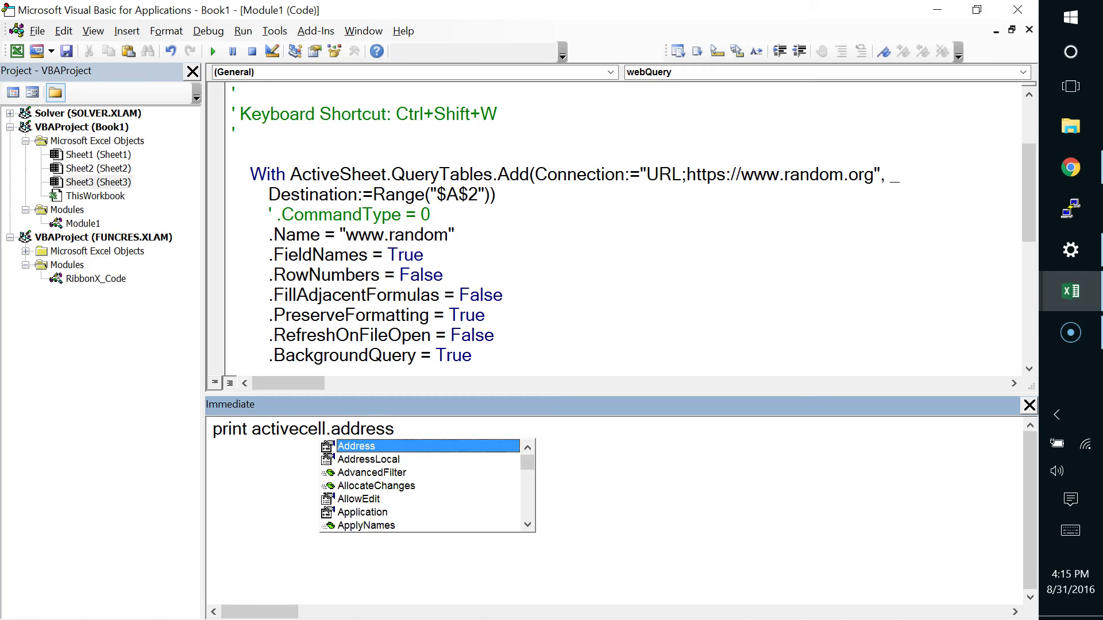
pyautogui.press('Return')
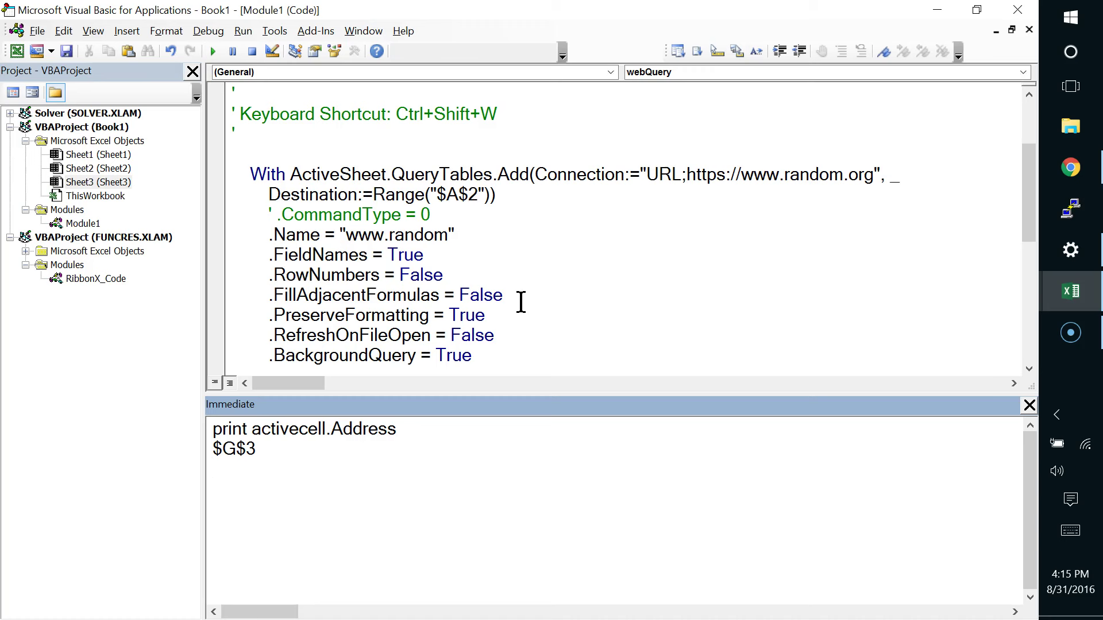
# Change the Immediate window statement to print activecell.value and run it
pyautogui.press('End')
pyautogui.press('BackSpace')
pyautogui.press('BackSpace')
pyautogui.press('BackSpace')
pyautogui.press('BackSpace')
pyautogui.press('BackSpace')
pyautogui.press('BackSpace')
pyautogui.press('BackSpace')
pyautogui.write('value')
pyautogui.press('Return')
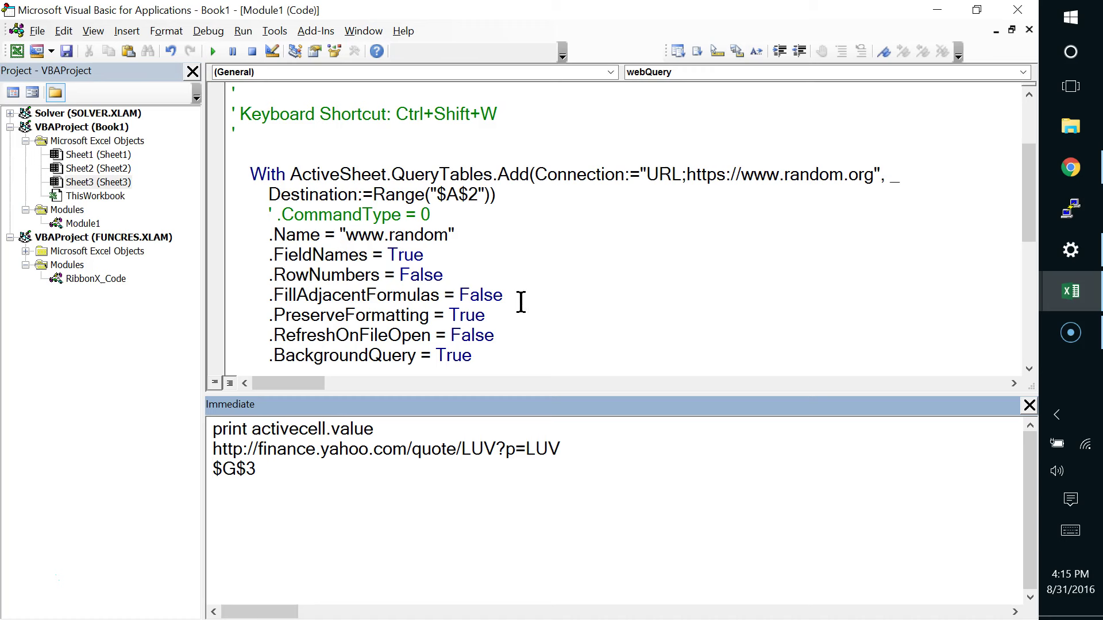
pyautogui.doubleClick(690, 176)
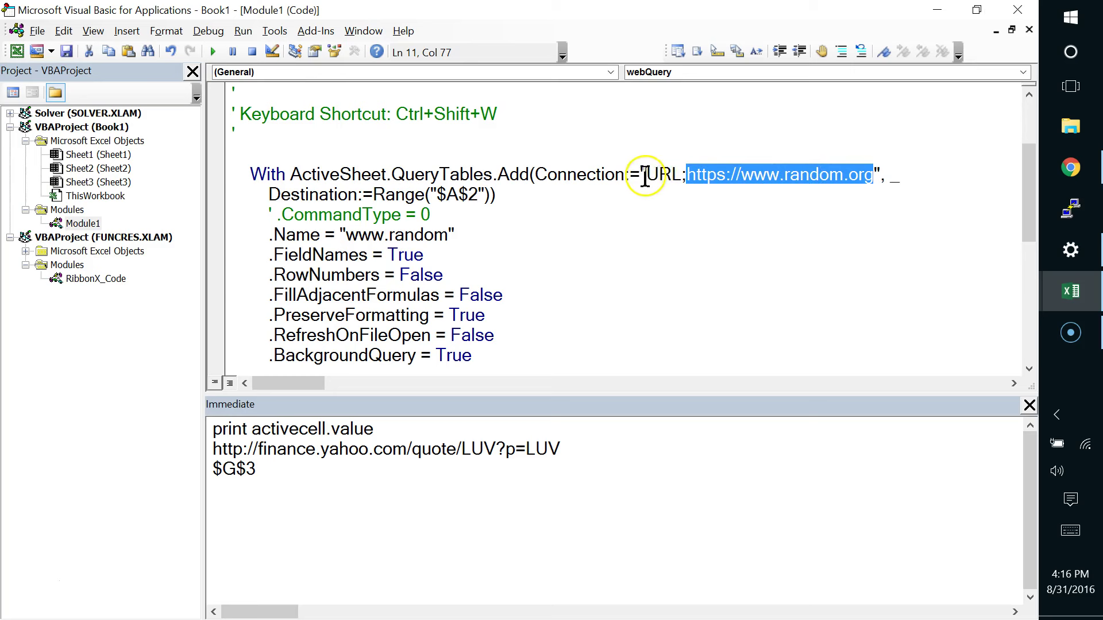
pyautogui.moveTo(647, 174); pyautogui.dragTo(686, 174)
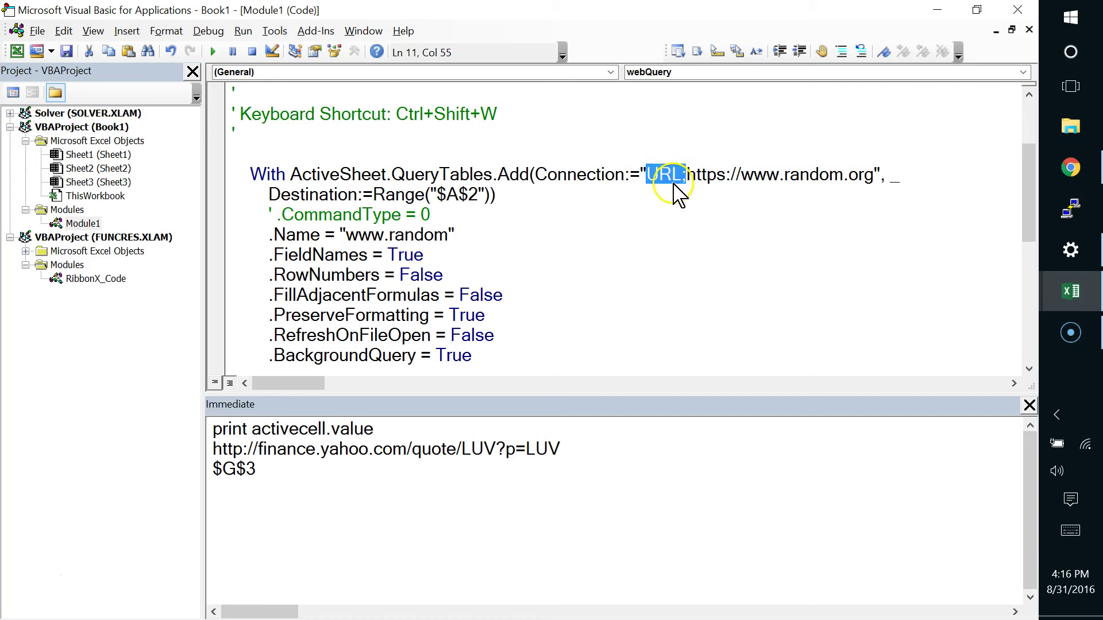
pyautogui.click(687, 175)
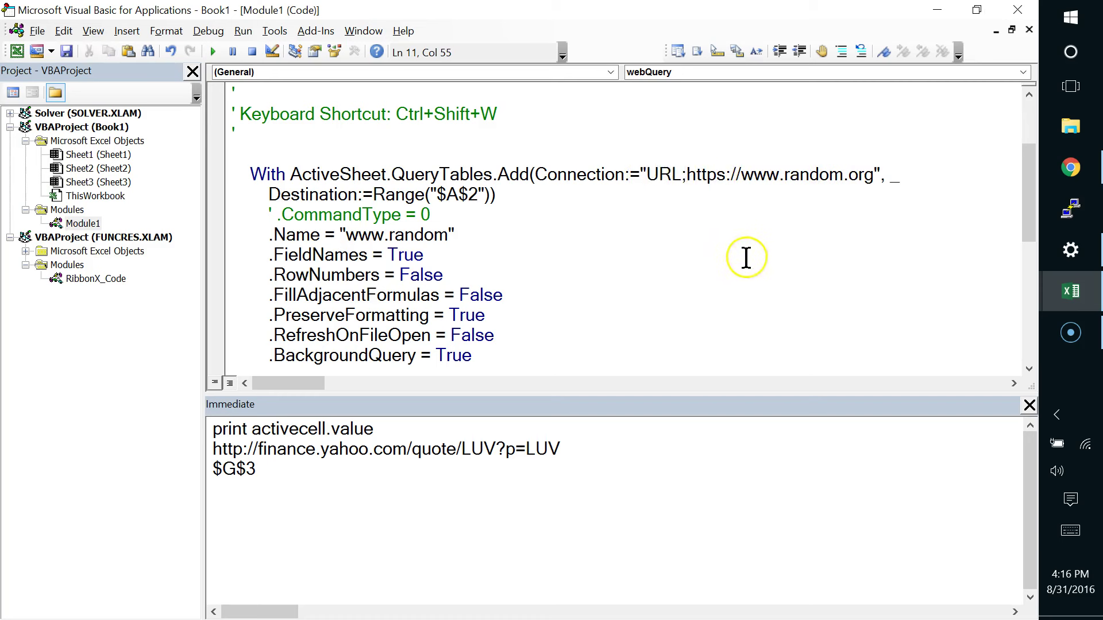
pyautogui.press('Delete')
pyautogui.press('Delete')
pyautogui.press('Delete')
pyautogui.press('Delete')
pyautogui.press('Delete')
pyautogui.press('Delete')
pyautogui.press('Delete')
pyautogui.press('Delete')
pyautogui.press('Delete')
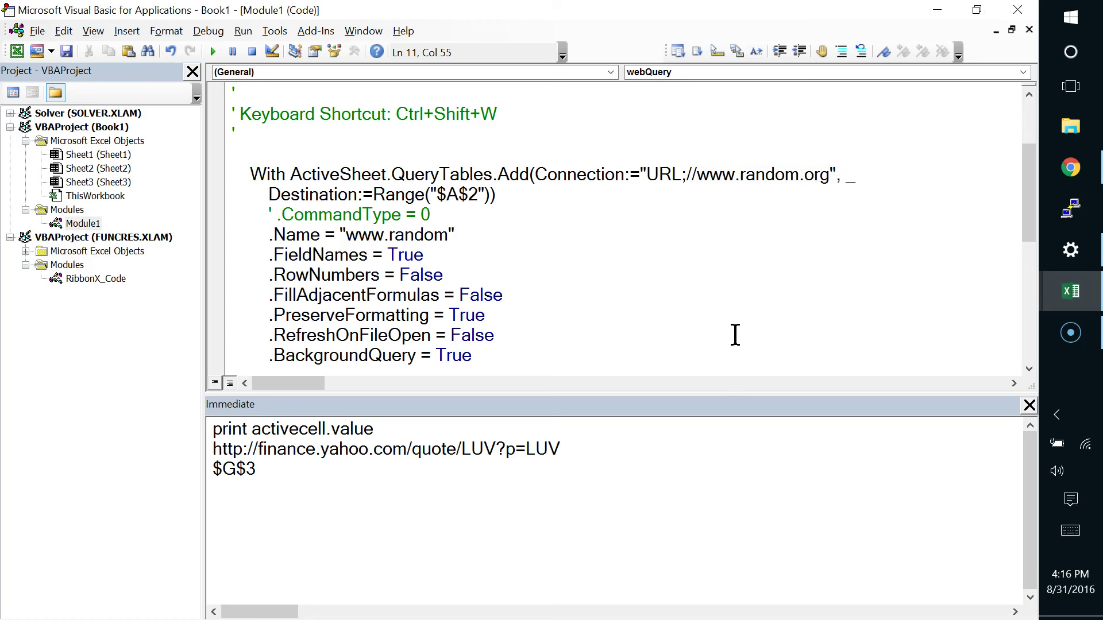
pyautogui.press('Delete')
pyautogui.press('Delete')
pyautogui.press('Delete')
pyautogui.press('Delete')
pyautogui.press('Delete')
pyautogui.press('Delete')
pyautogui.press('Delete')
pyautogui.press('Delete')
pyautogui.press('Delete')
pyautogui.press('Delete')
pyautogui.press('Delete')
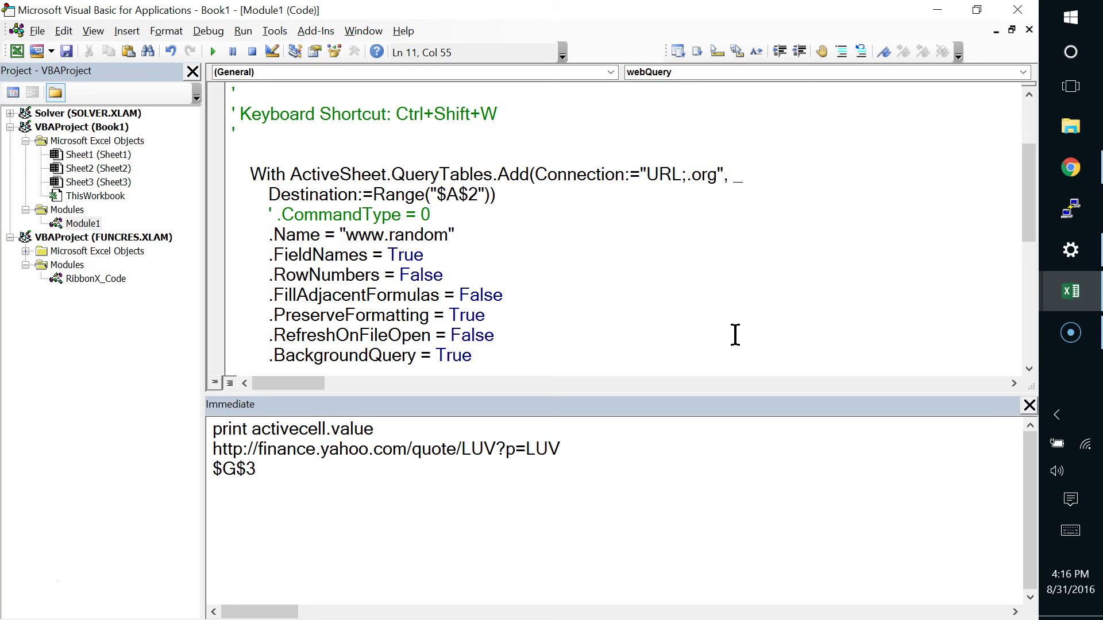
pyautogui.press('Delete')
pyautogui.press('Delete')
# Append & and the activecell.value expression copied from the Immediate window after "URL;" in the Connection argument
pyautogui.press('Right')
pyautogui.write('&')
pyautogui.moveTo(252, 431); pyautogui.dragTo(372, 437)
pyautogui.hotkey('ctrl', 'c')
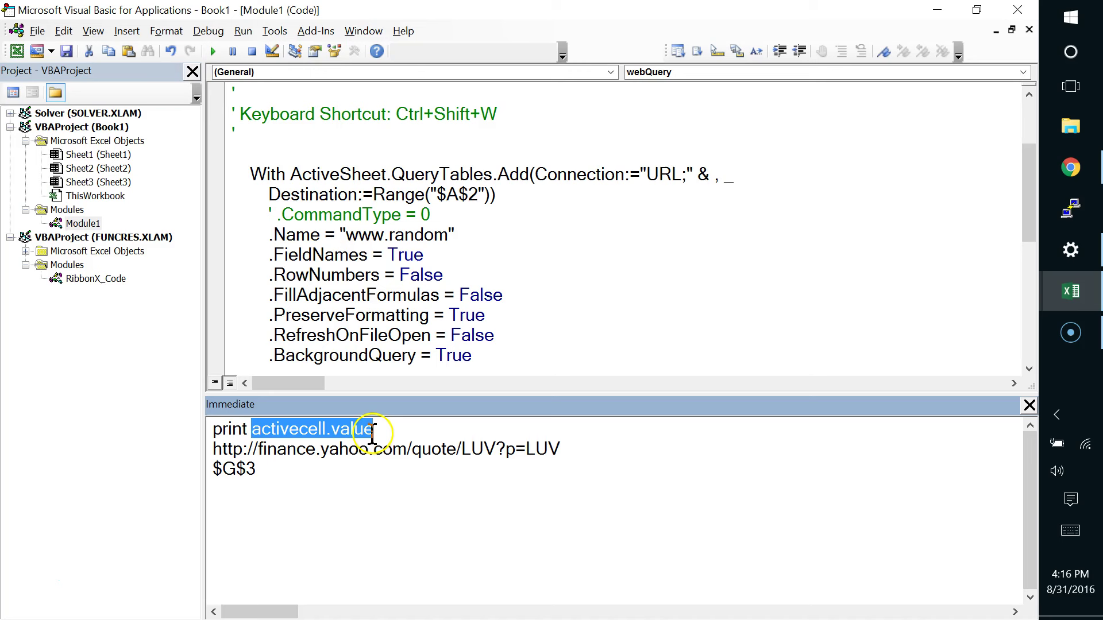
pyautogui.click(711, 174)
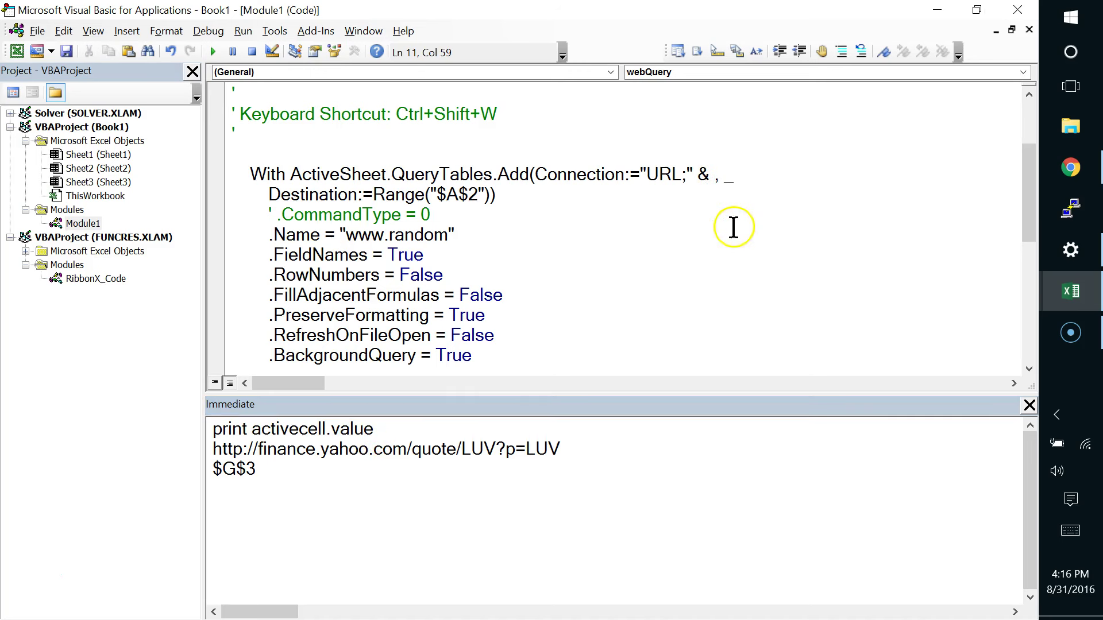
pyautogui.hotkey('ctrl', 'v')
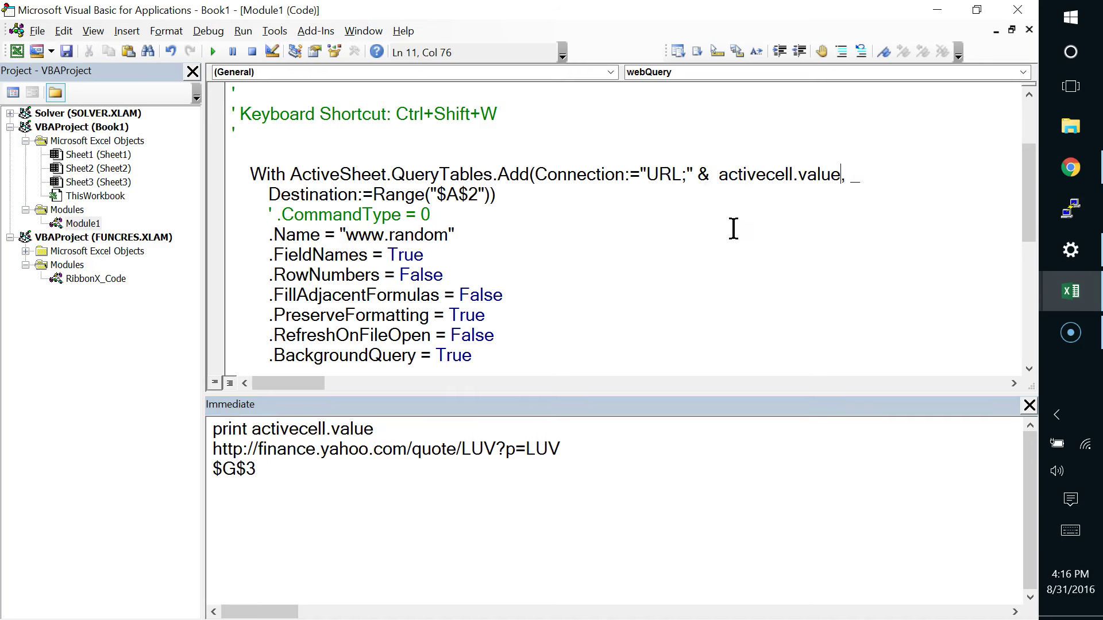
pyautogui.click(632, 319)
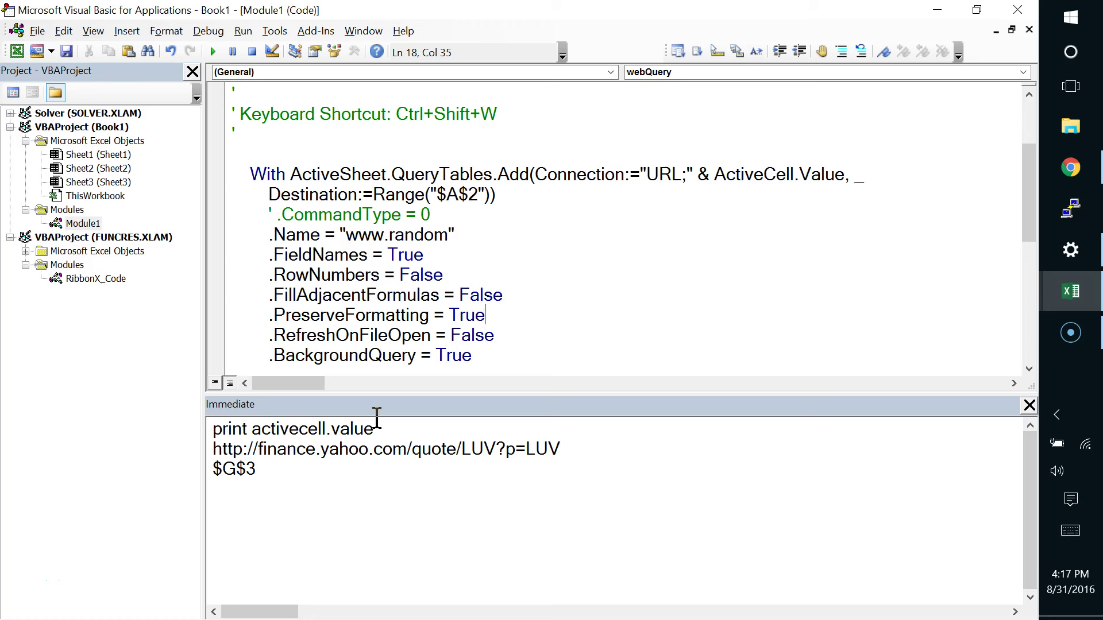
# Undo the Connection argument edits back to the original random.org address
pyautogui.hotkey('ctrl', 'z')
pyautogui.hotkey('ctrl', 'z')
pyautogui.hotkey('ctrl', 'z')
pyautogui.hotkey('ctrl', 'z')
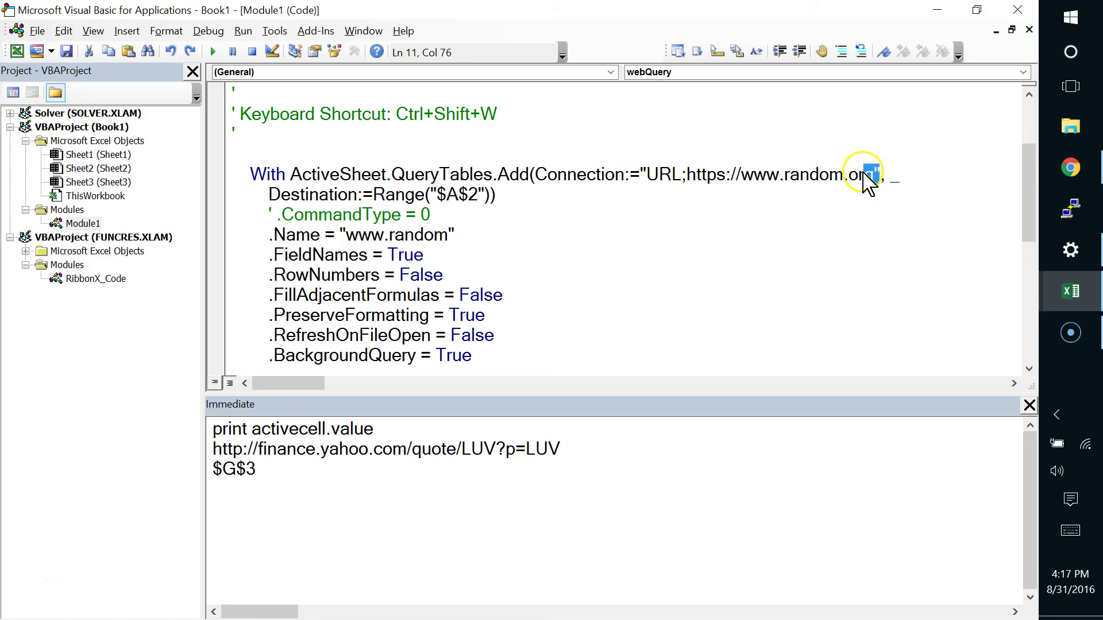
pyautogui.click(861, 189)
pyautogui.moveTo(873, 174); pyautogui.dragTo(685, 174)
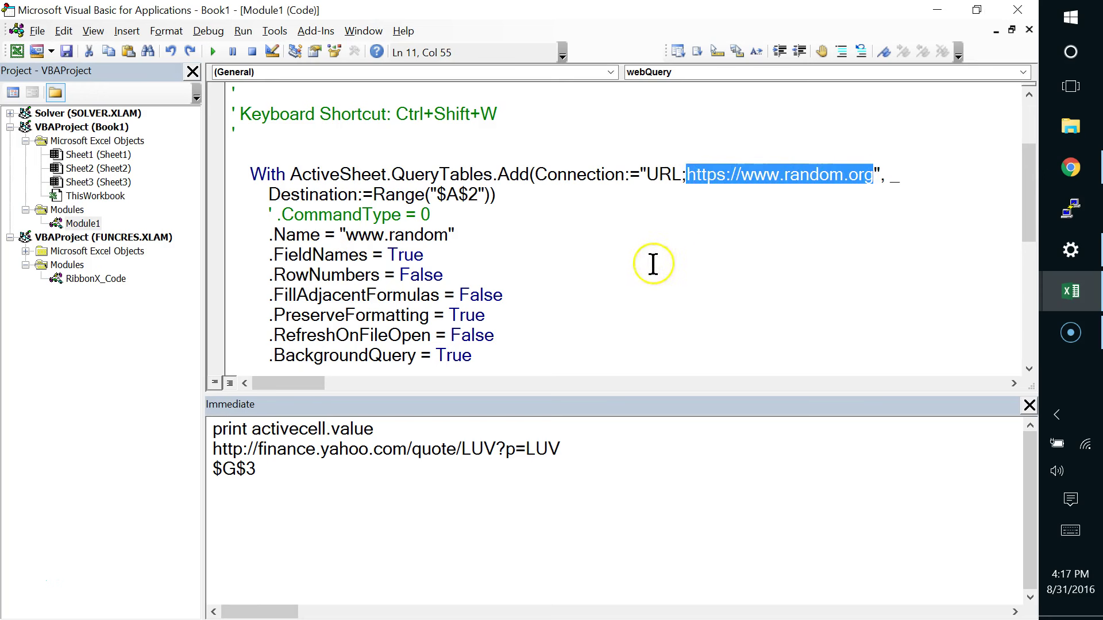
pyautogui.press('Delete')
pyautogui.press('Right')
pyautogui.write('&')
pyautogui.hotkey('ctrl', 'v')
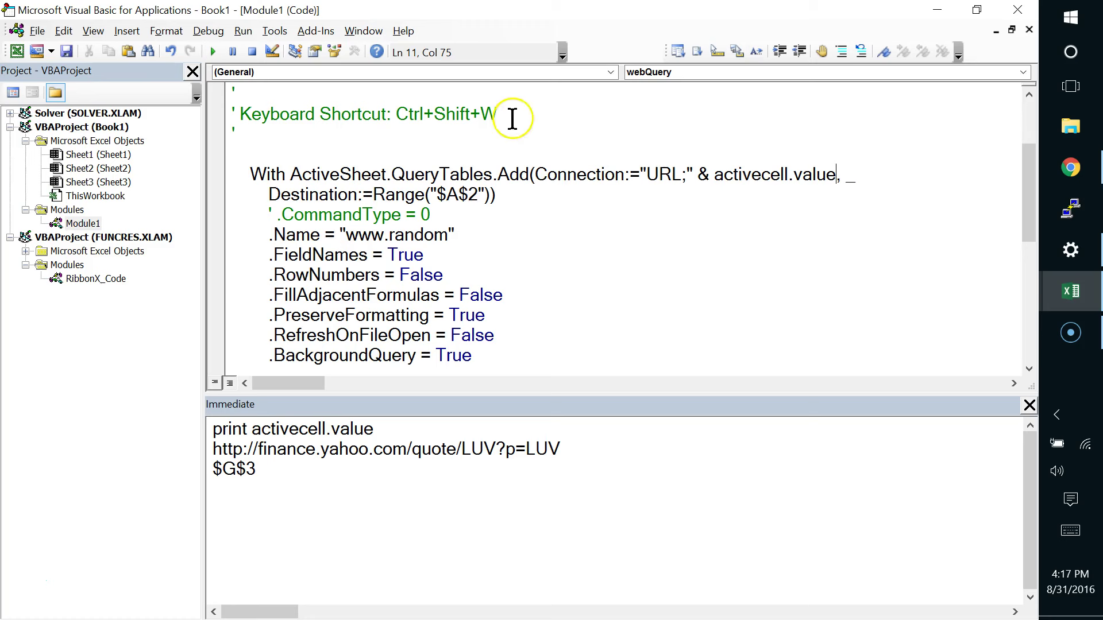
# Review the "URL;" prefix, the Name property and the Destination range in the QueryTables.Add code
pyautogui.moveTo(638, 174); pyautogui.dragTo(694, 173)
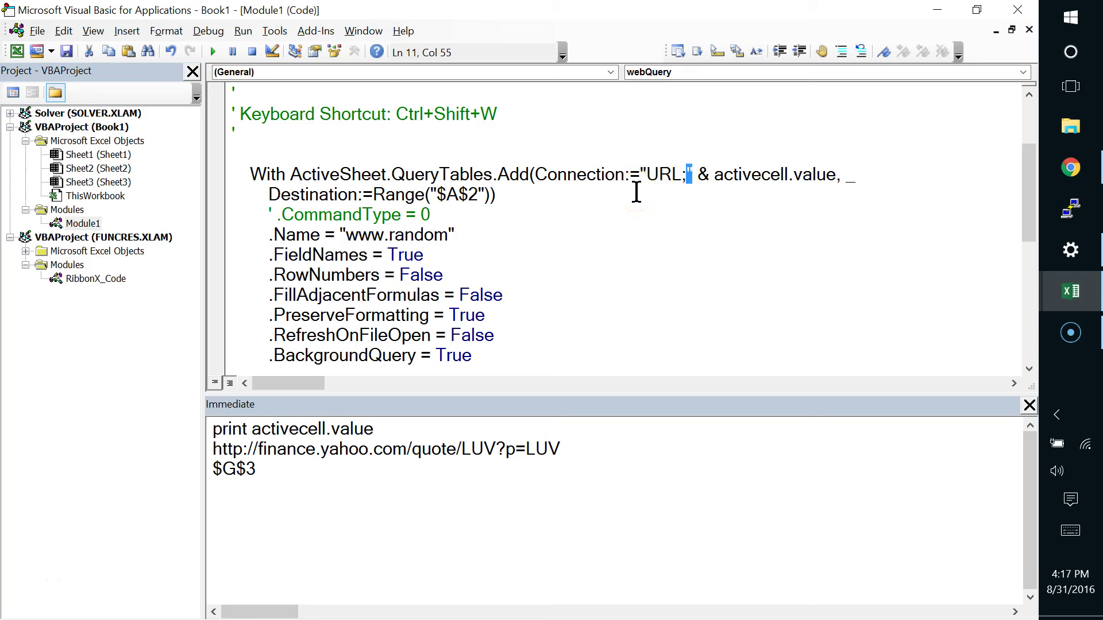
pyautogui.click(697, 154)
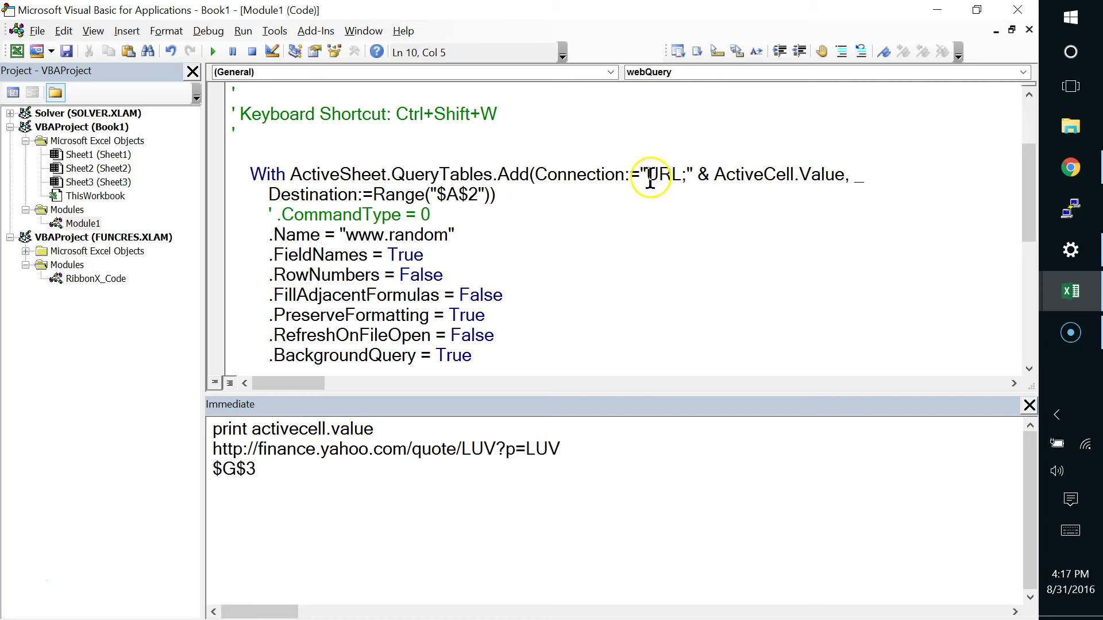
pyautogui.moveTo(640, 174); pyautogui.dragTo(691, 172)
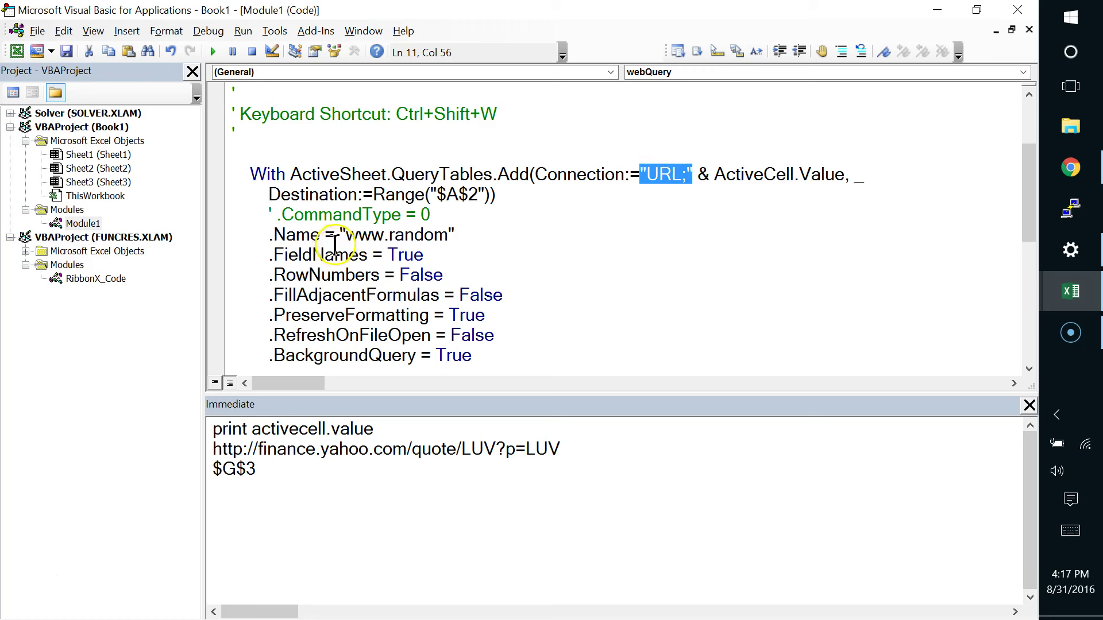
pyautogui.doubleClick(295, 236)
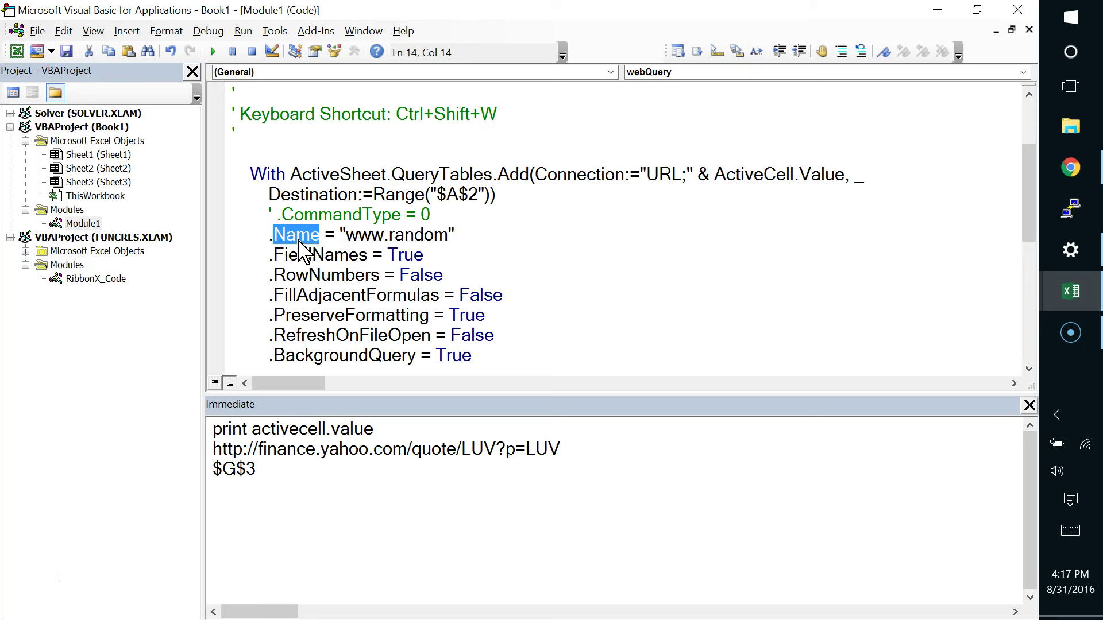
pyautogui.moveTo(645, 174); pyautogui.dragTo(681, 174)
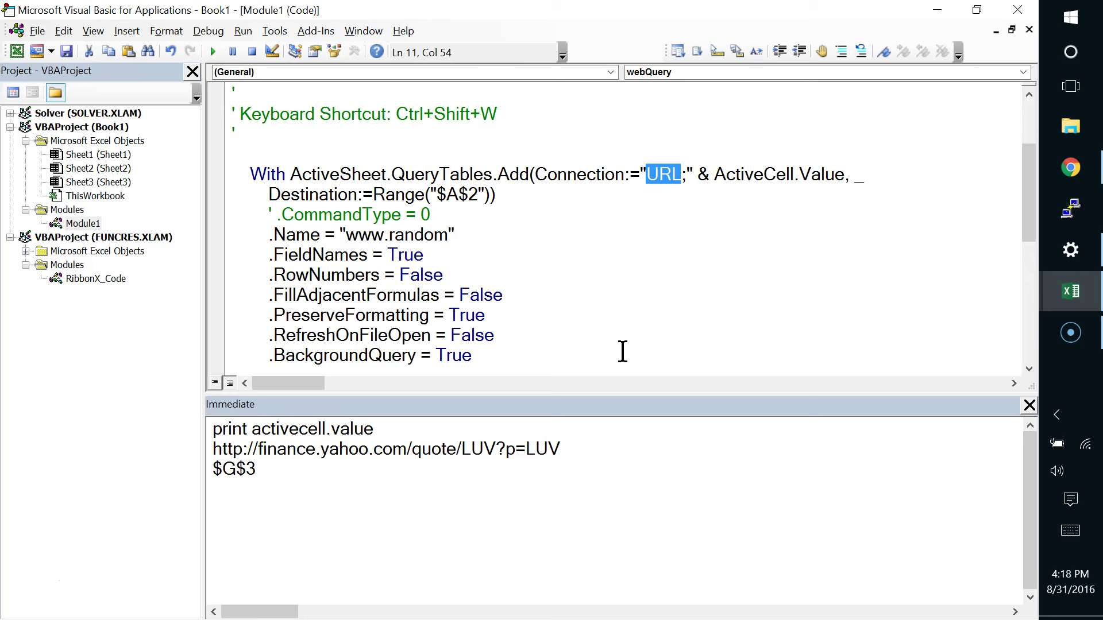
pyautogui.press('Down')
pyautogui.moveTo(645, 172); pyautogui.dragTo(685, 175)
pyautogui.moveTo(374, 195); pyautogui.dragTo(492, 195)
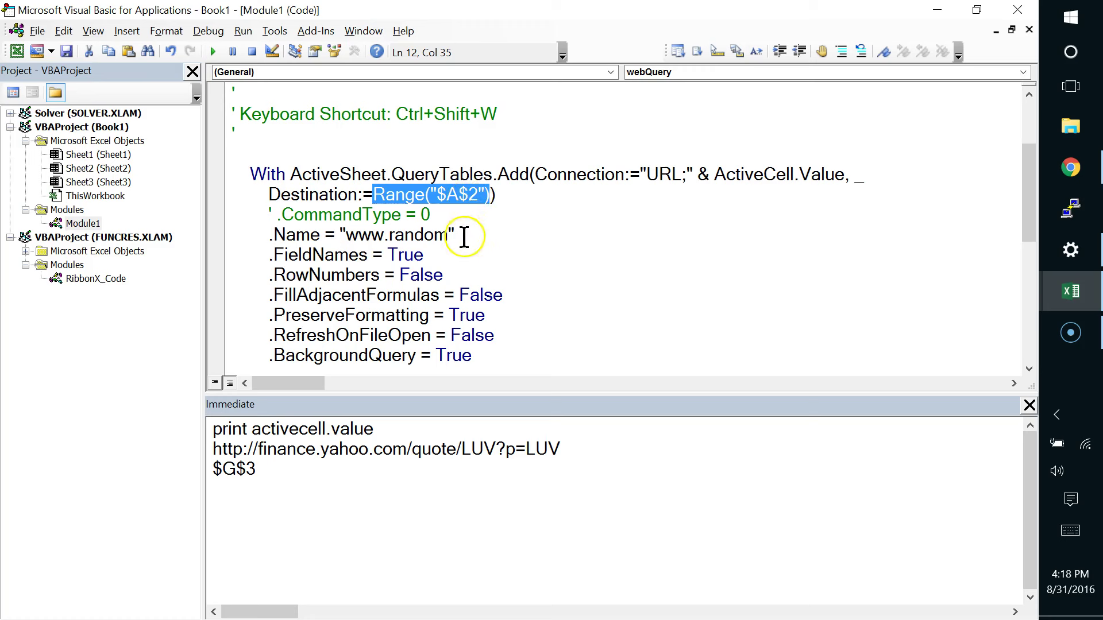
pyautogui.click(426, 256)
pyautogui.moveTo(375, 196); pyautogui.dragTo(429, 196)
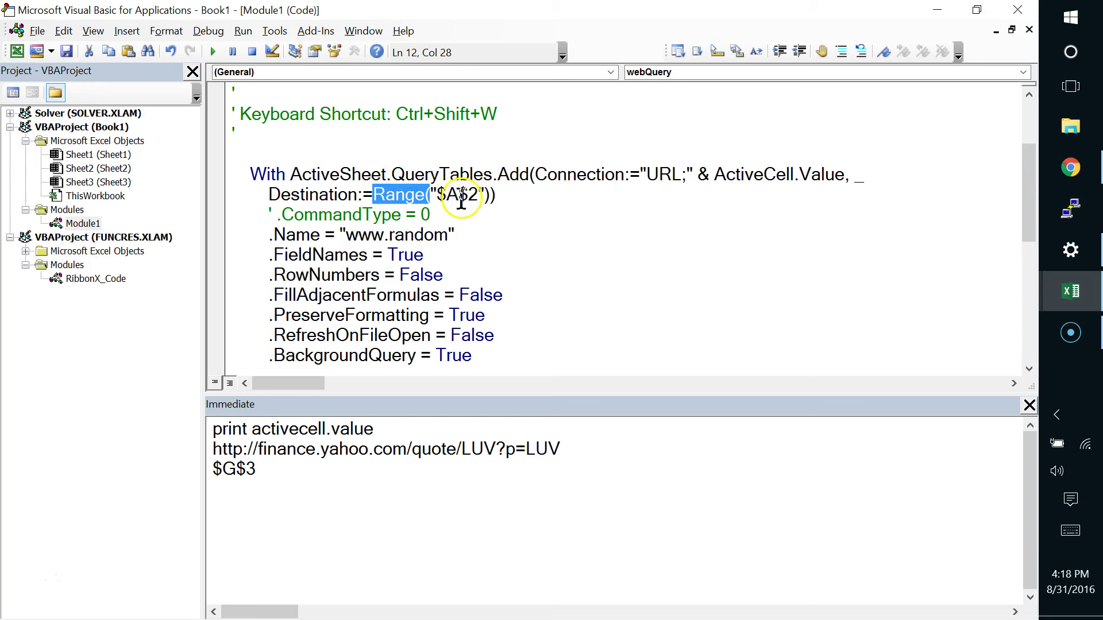
# Enter Print activecell.Address on a new line of the Immediate window and run it
pyautogui.click(246, 510)
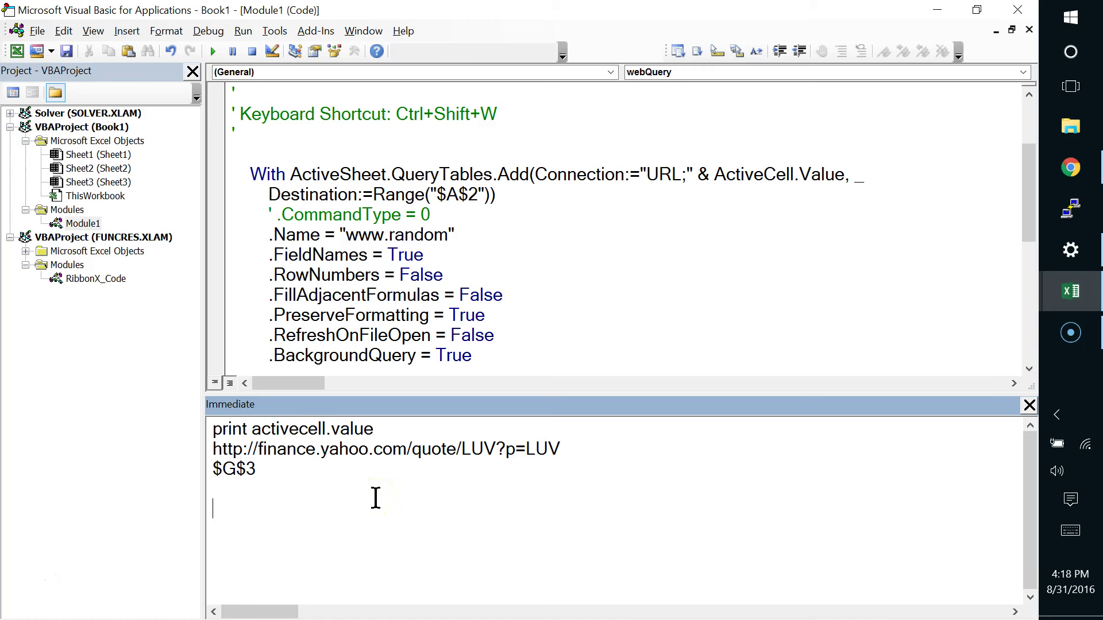
pyautogui.write('Print activ')
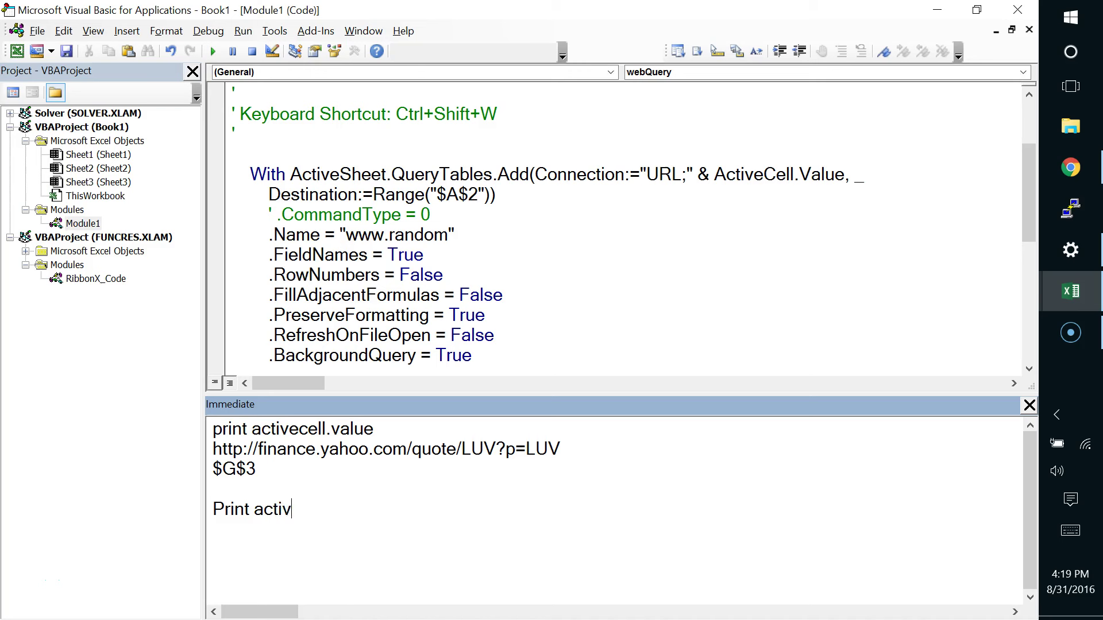
pyautogui.write('ecell.addr')
pyautogui.press('Tab')
pyautogui.press('Return')
# Insert .Offset(1,0) between activecell and .Address in the latest print statement and run it
pyautogui.press('Up')
pyautogui.press('Left')
pyautogui.press('Left')
pyautogui.press('Left')
pyautogui.press('Left')
pyautogui.press('Left')
pyautogui.press('Left')
pyautogui.press('Left')
pyautogui.press('Left')
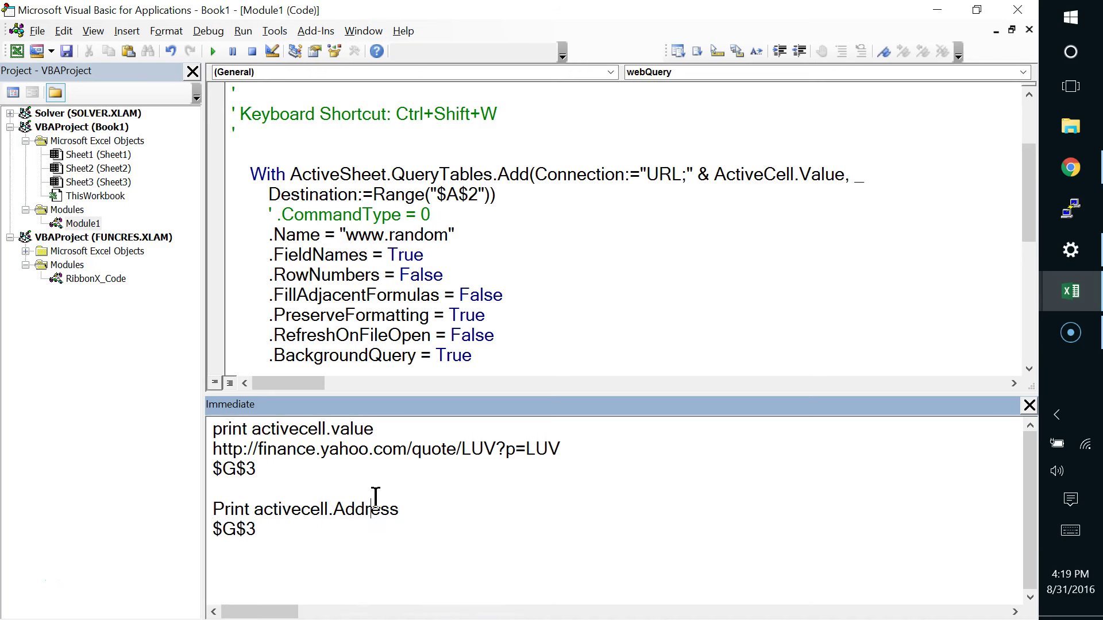
pyautogui.hotkey('shift', 'Left')
pyautogui.hotkey('shift', 'Left')
pyautogui.hotkey('shift', 'Left')
pyautogui.hotkey('shift', 'Left')
pyautogui.hotkey('shift', 'Left')
pyautogui.hotkey('shift', 'Left')
pyautogui.hotkey('shift', 'Left')
pyautogui.hotkey('shift', 'Left')
pyautogui.hotkey('shift', 'Left')
pyautogui.hotkey('shift', 'Left')
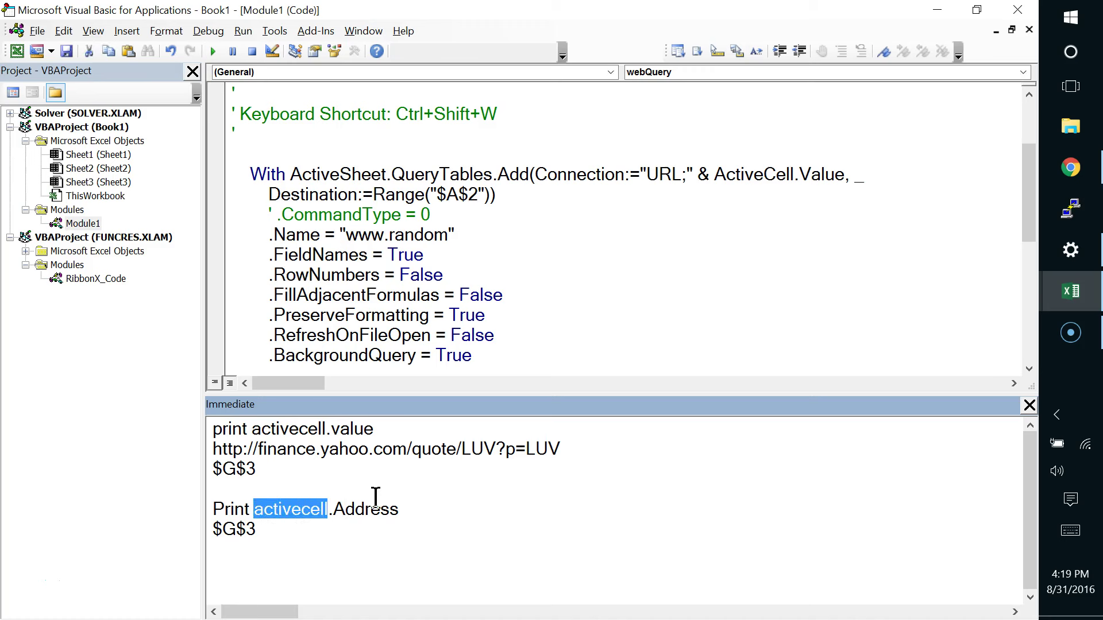
pyautogui.press('Right')
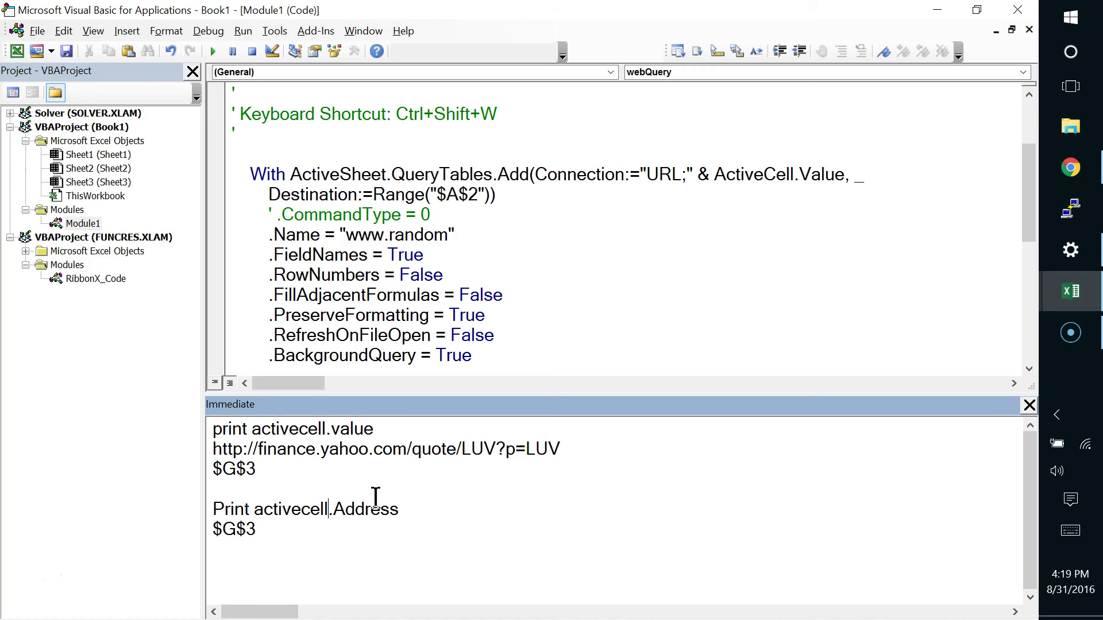
pyautogui.write('.offset(')
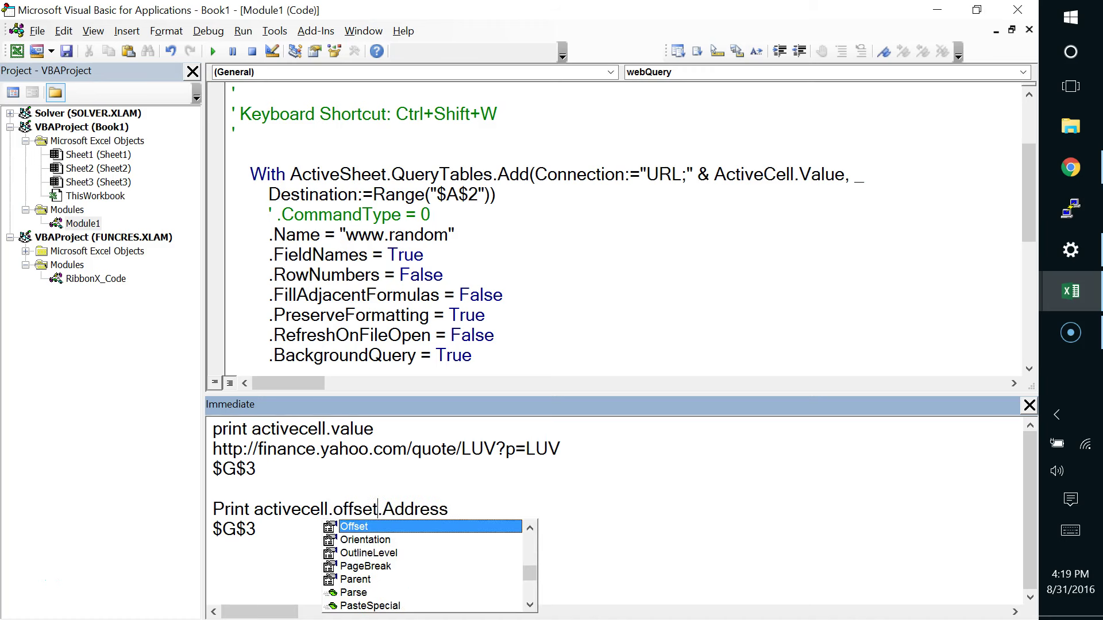
pyautogui.write('1,0)')
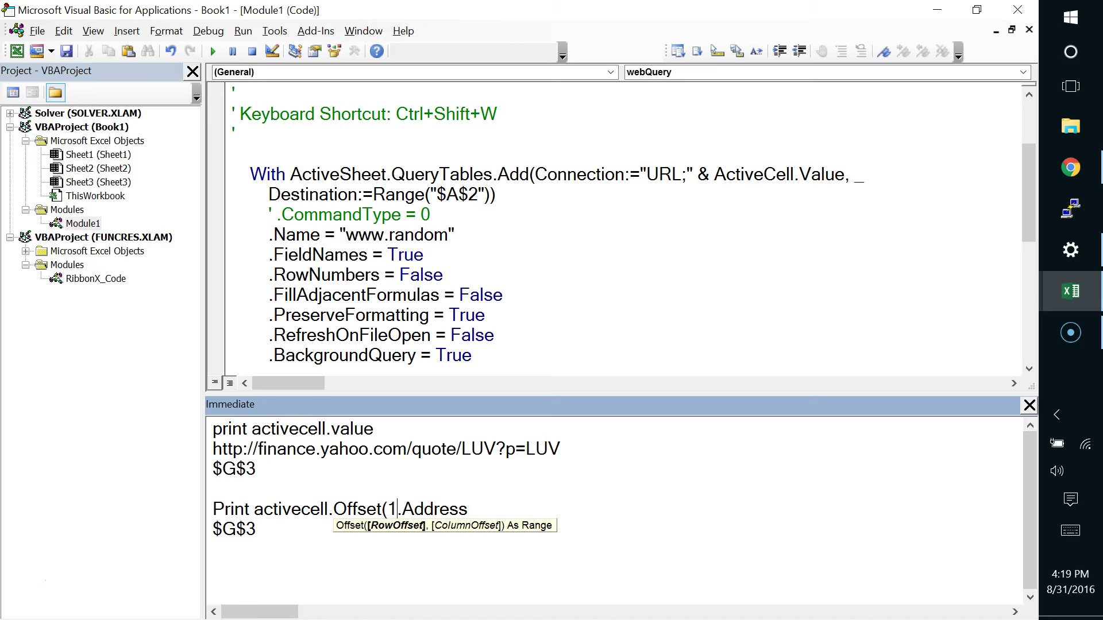
pyautogui.press('End')
pyautogui.press('Return')
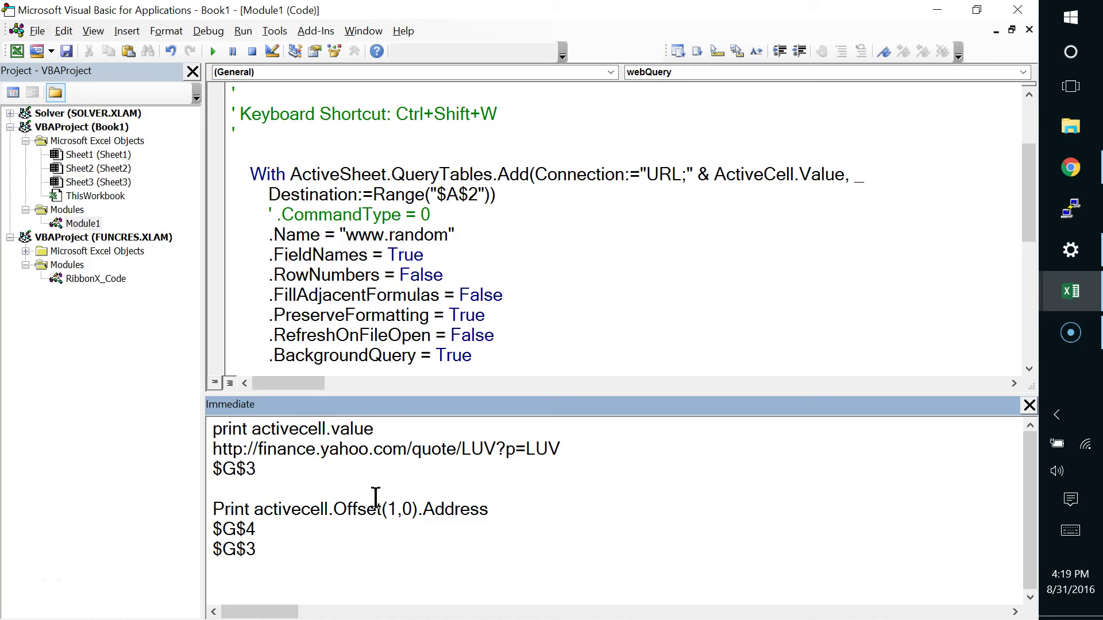
# Examine the activecell, Offset(1,0) and Address parts of the latest print statement
pyautogui.moveTo(254, 509); pyautogui.dragTo(328, 508)
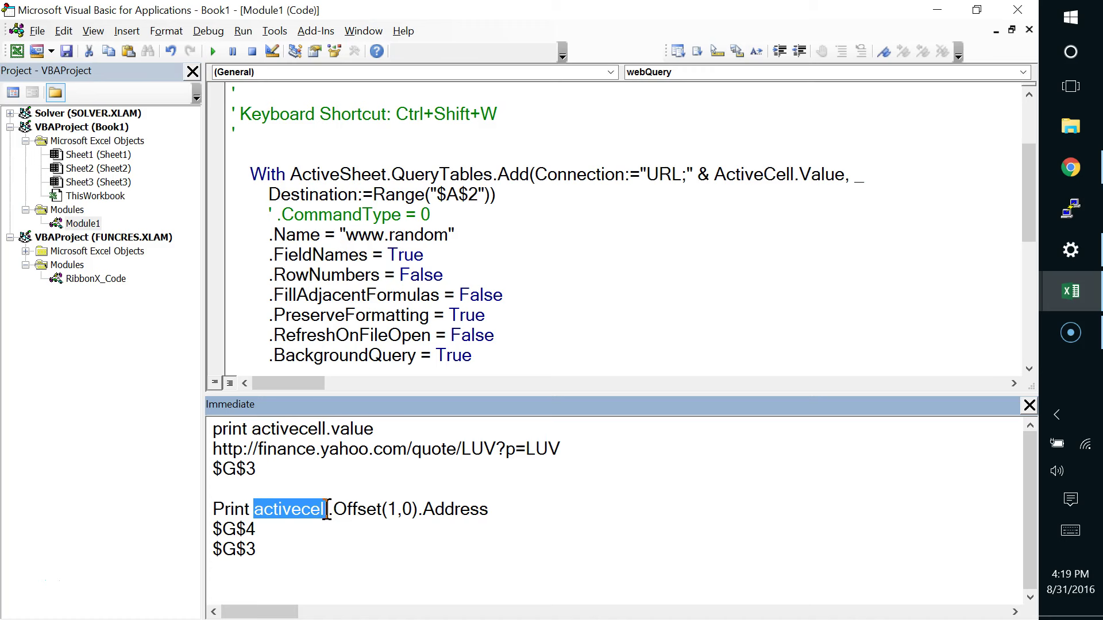
pyautogui.moveTo(324, 509); pyautogui.dragTo(414, 510)
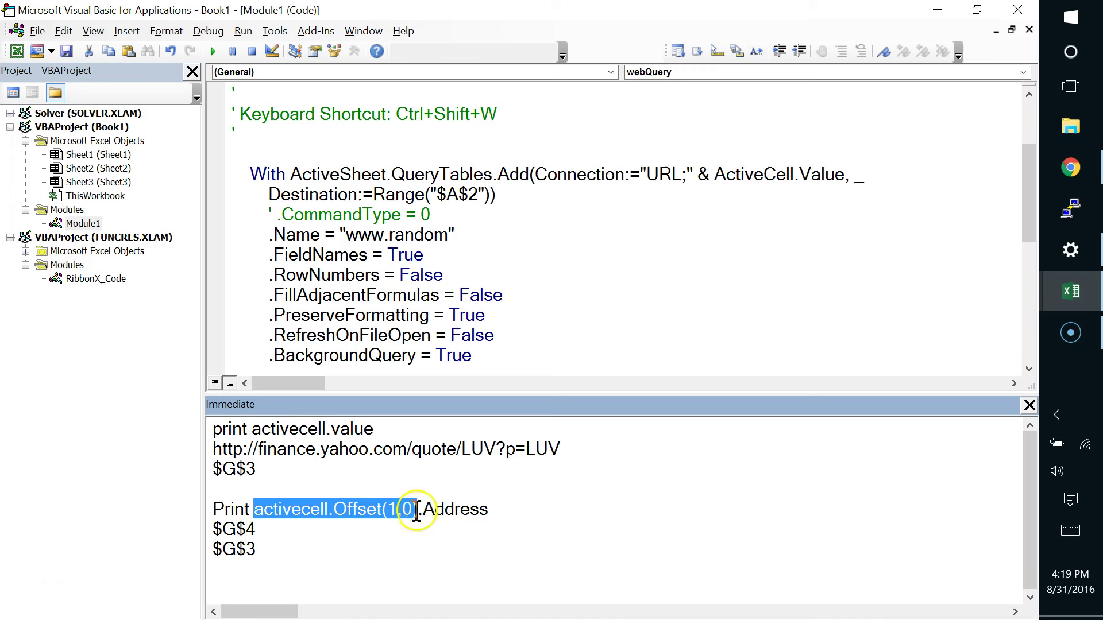
pyautogui.click(414, 509)
pyautogui.moveTo(421, 510); pyautogui.dragTo(485, 512)
pyautogui.moveTo(485, 560); pyautogui.dragTo(253, 506)
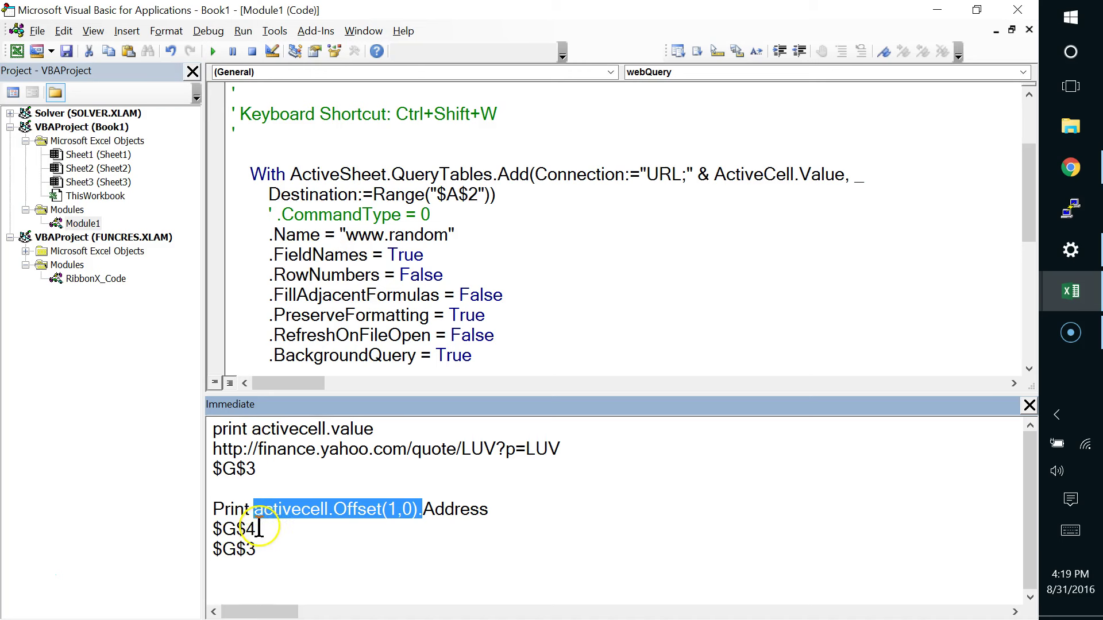
pyautogui.click(392, 544)
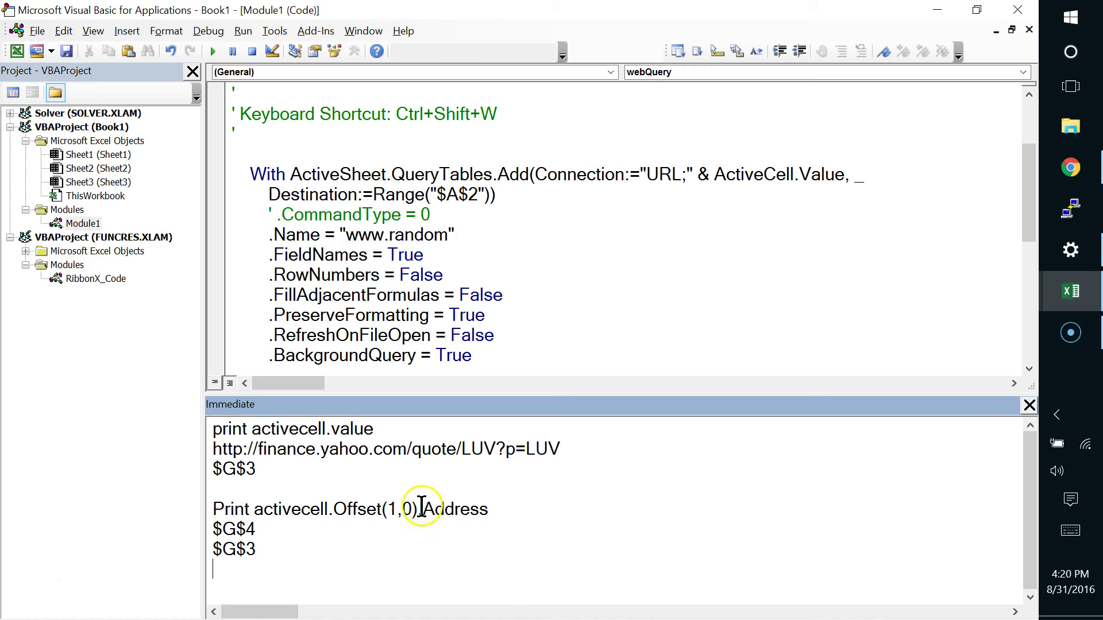
# Shorten Offset(1,0) to Offset(1) in the latest print statement and run it
pyautogui.click(397, 510)
pyautogui.moveTo(397, 510); pyautogui.dragTo(412, 510)
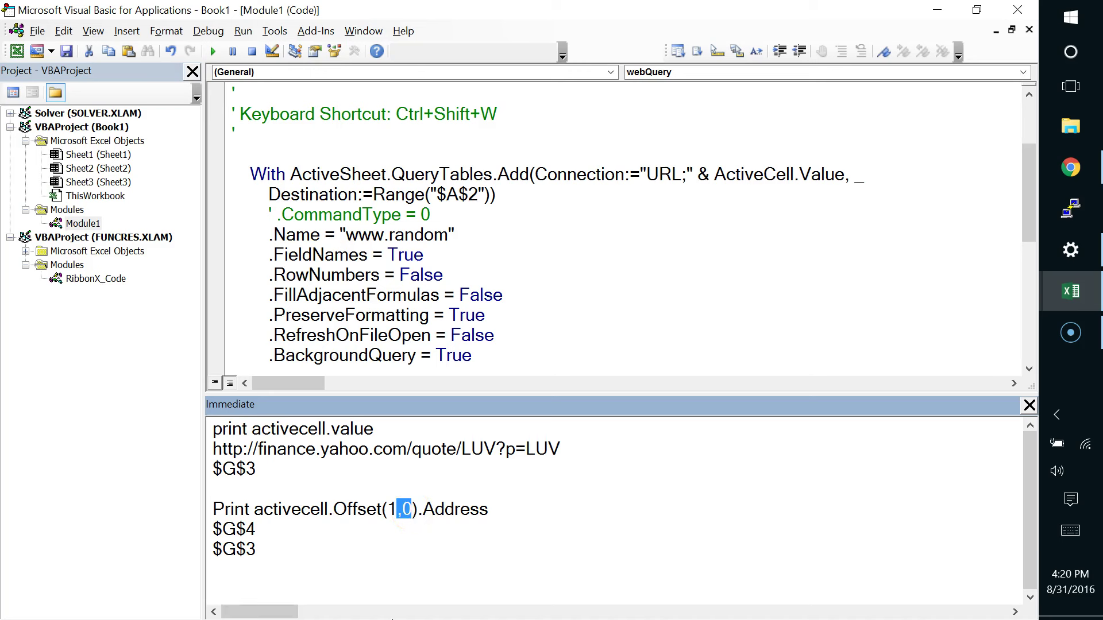
pyautogui.press('Delete')
pyautogui.press('End')
pyautogui.press('Return')
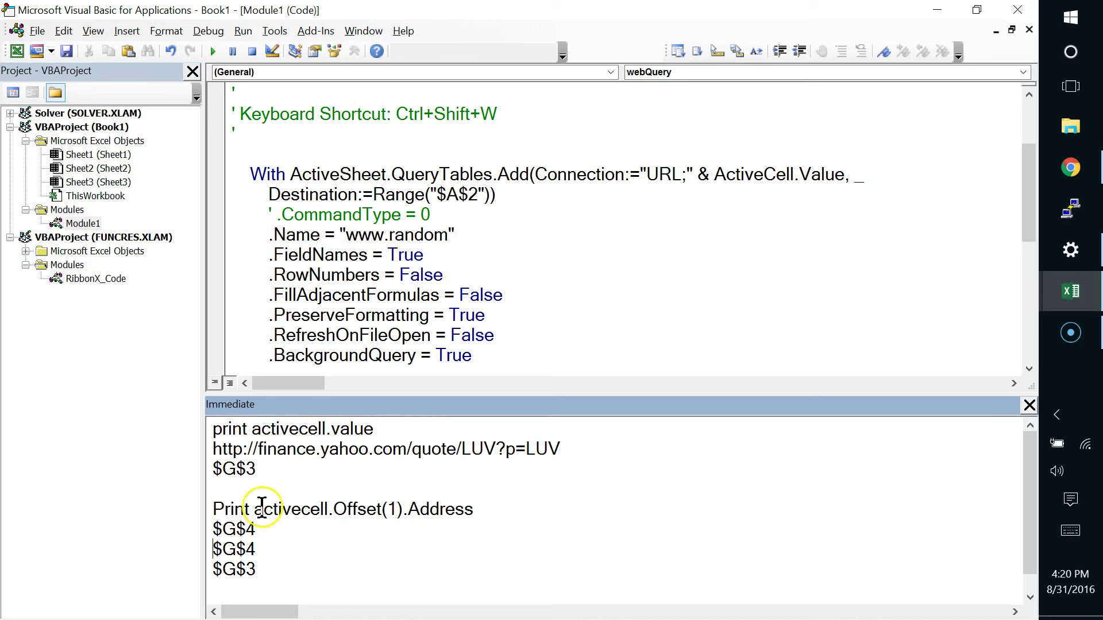
# Replace the Range("$A$2") destination in the QueryTables.Add call with activecell.Offset(1), keeping the outer closing parenthesis
pyautogui.moveTo(254, 509); pyautogui.dragTo(403, 510)
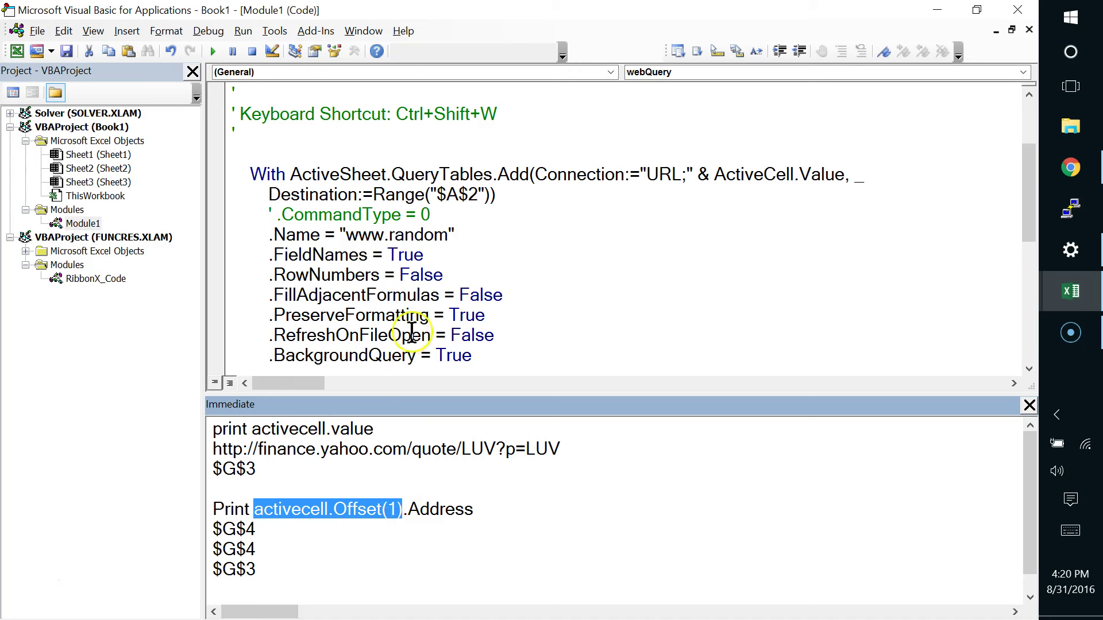
pyautogui.doubleClick(376, 195)
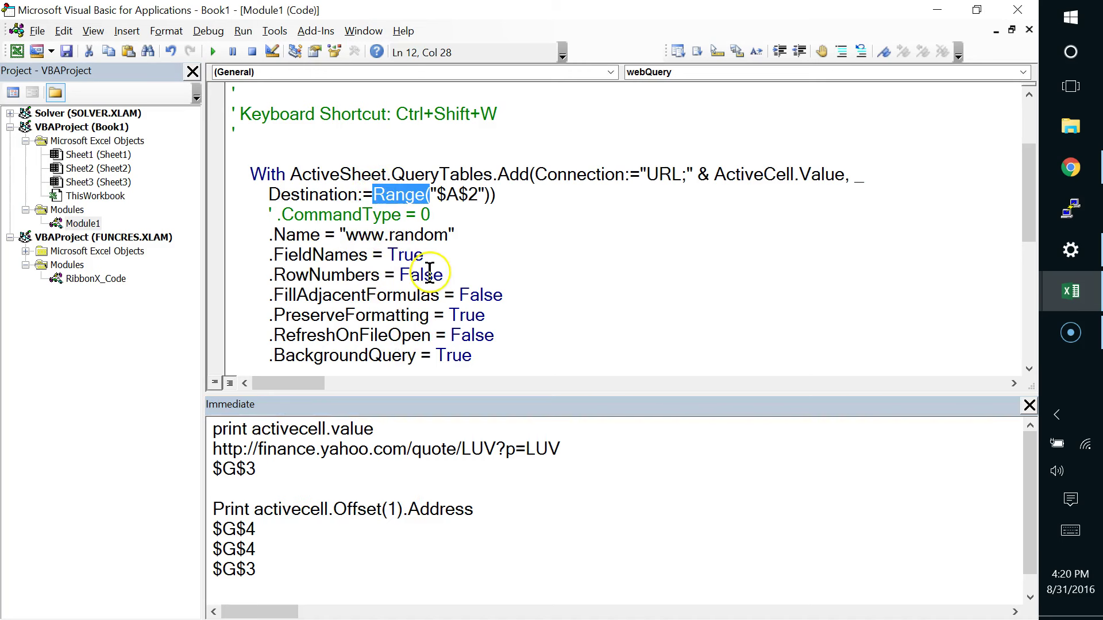
pyautogui.click(529, 175)
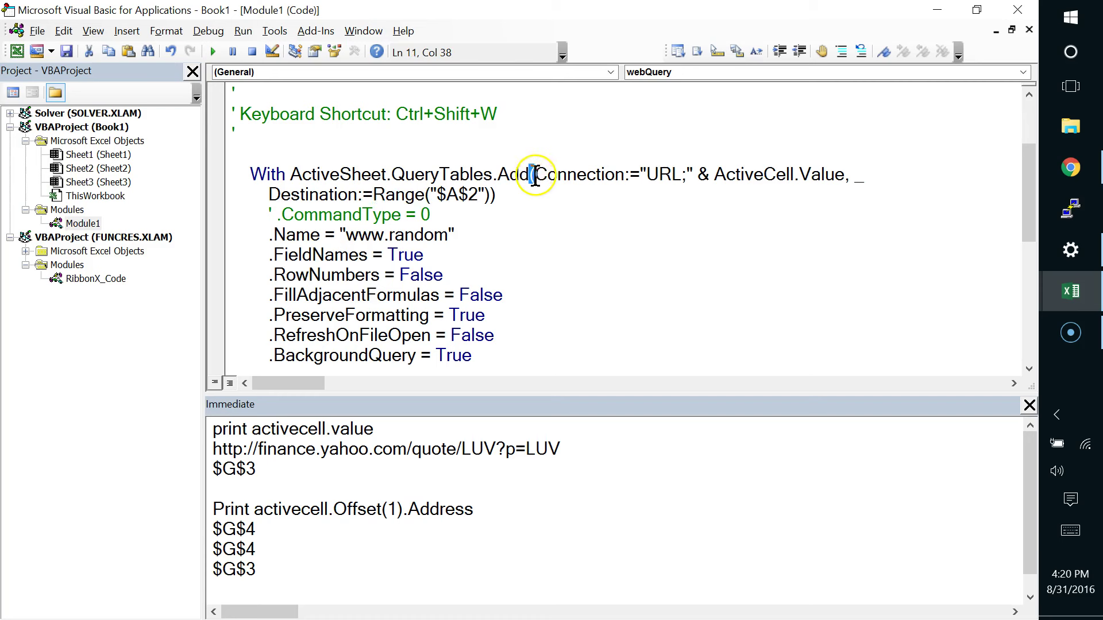
pyautogui.click(492, 196)
pyautogui.hotkey('shift', 'Right')
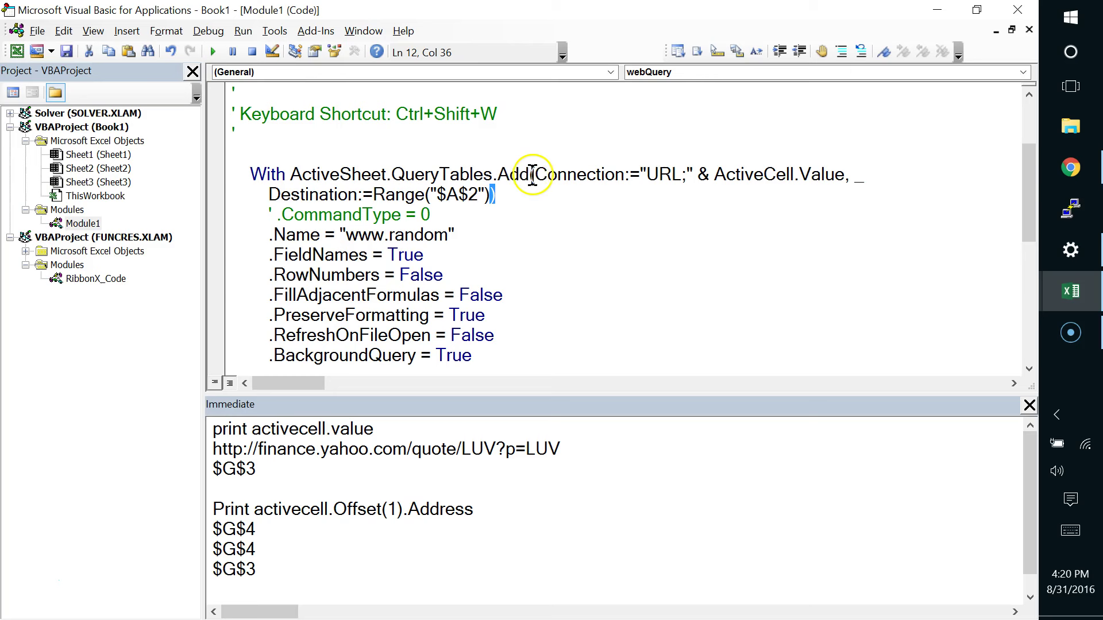
pyautogui.click(431, 195)
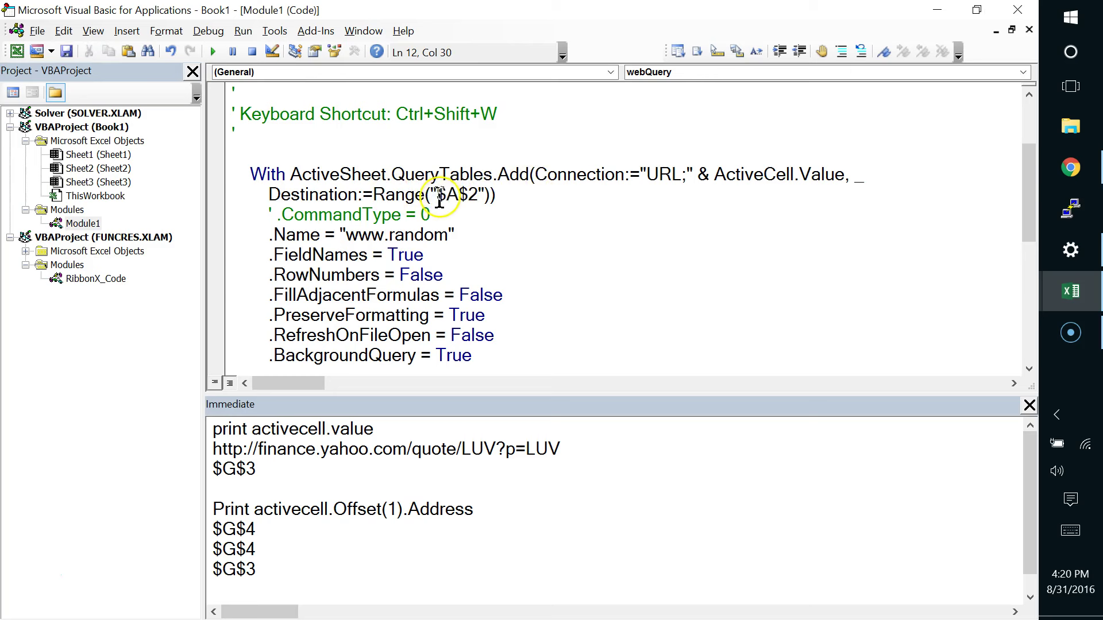
pyautogui.moveTo(488, 195); pyautogui.dragTo(430, 195)
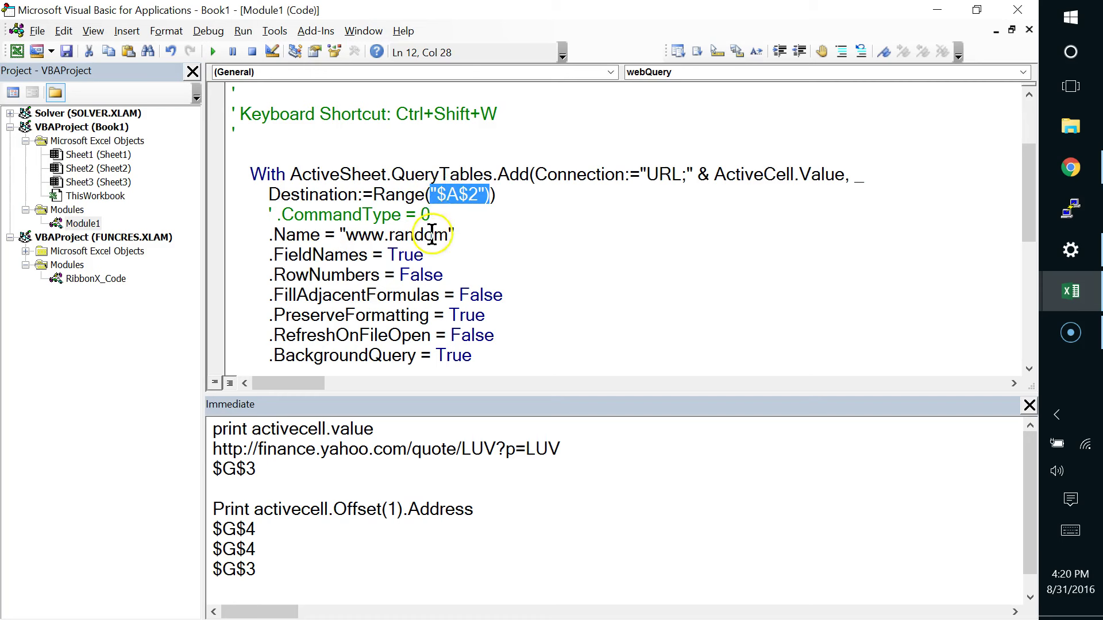
pyautogui.click(490, 233)
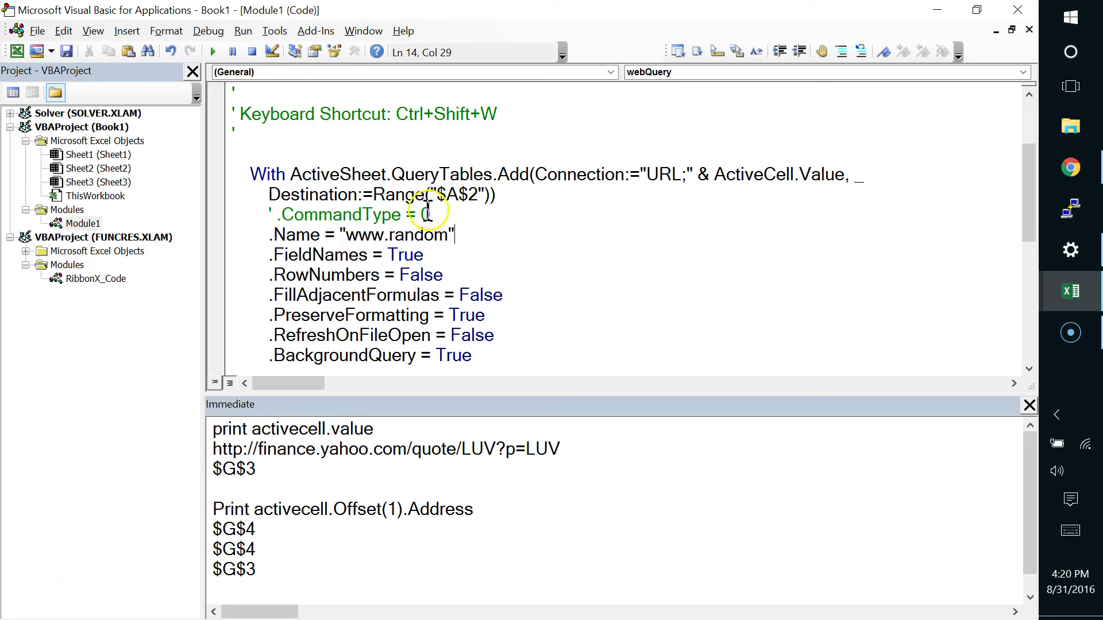
pyautogui.moveTo(374, 195); pyautogui.dragTo(489, 195)
pyautogui.press('Delete')
pyautogui.write('activecell.Offset(1)')
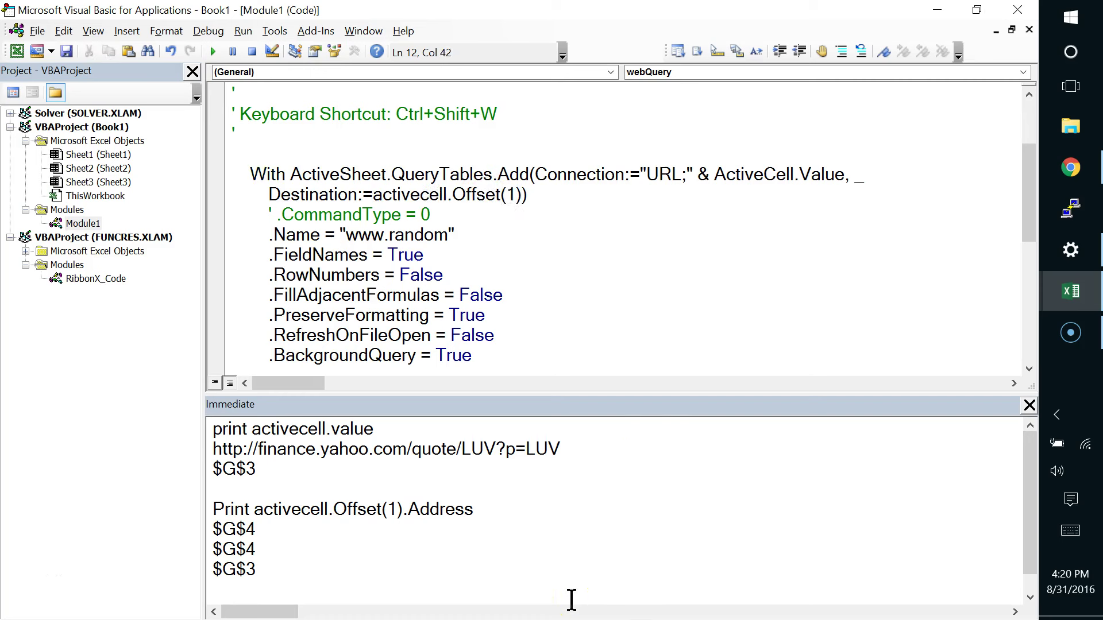
pyautogui.press('Down')
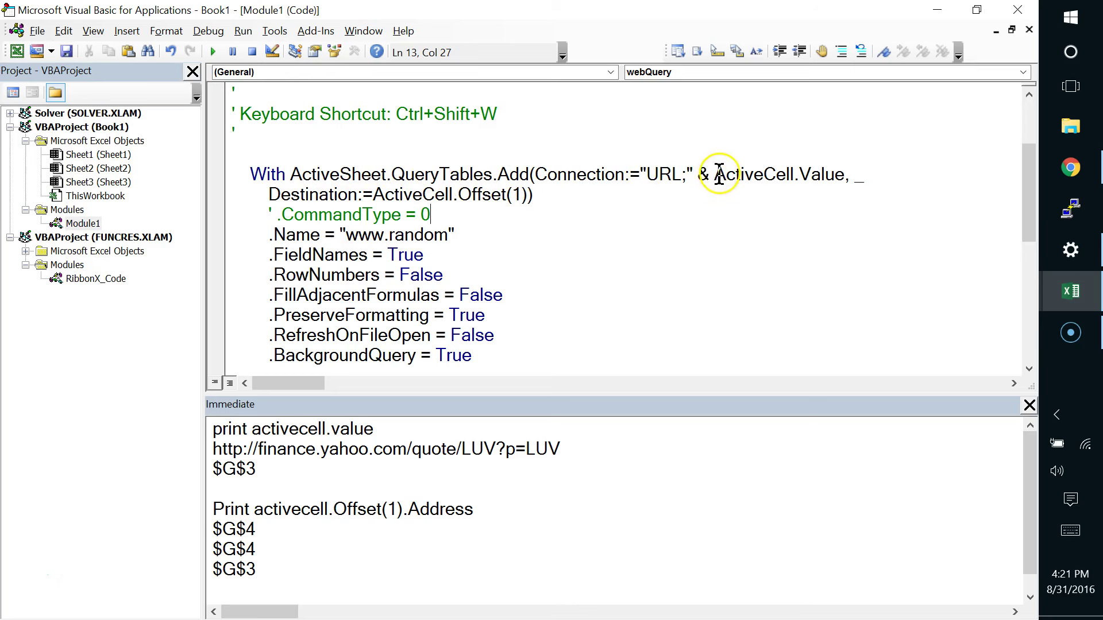
pyautogui.moveTo(716, 174); pyautogui.dragTo(844, 174)
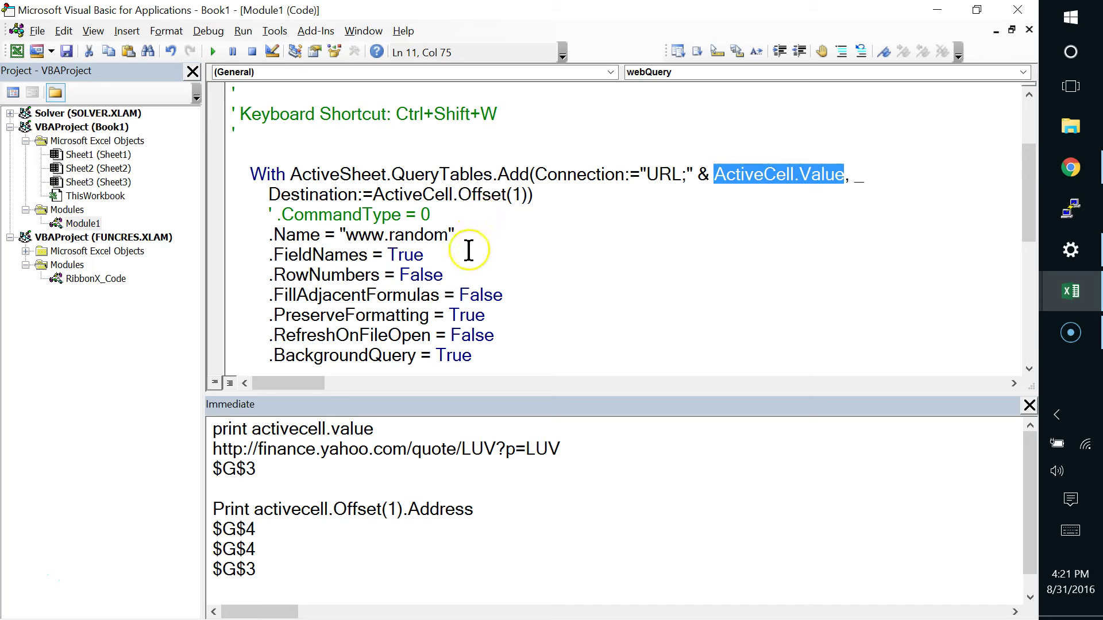
# Switch to Excel, run webQuery on the URL in G3 and review the imported quote data in columns G and H
pyautogui.hotkey('alt', 'F11')
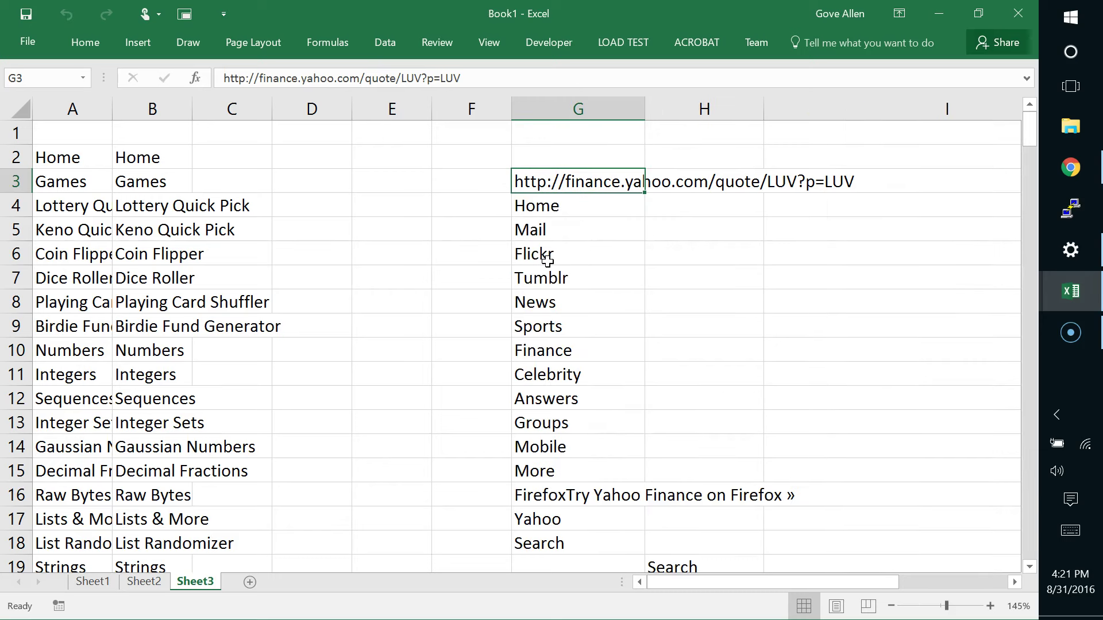
pyautogui.scroll(-5, 545, 268)
pyautogui.scroll(-17, 546, 270)
pyautogui.scroll(-12, 551, 266)
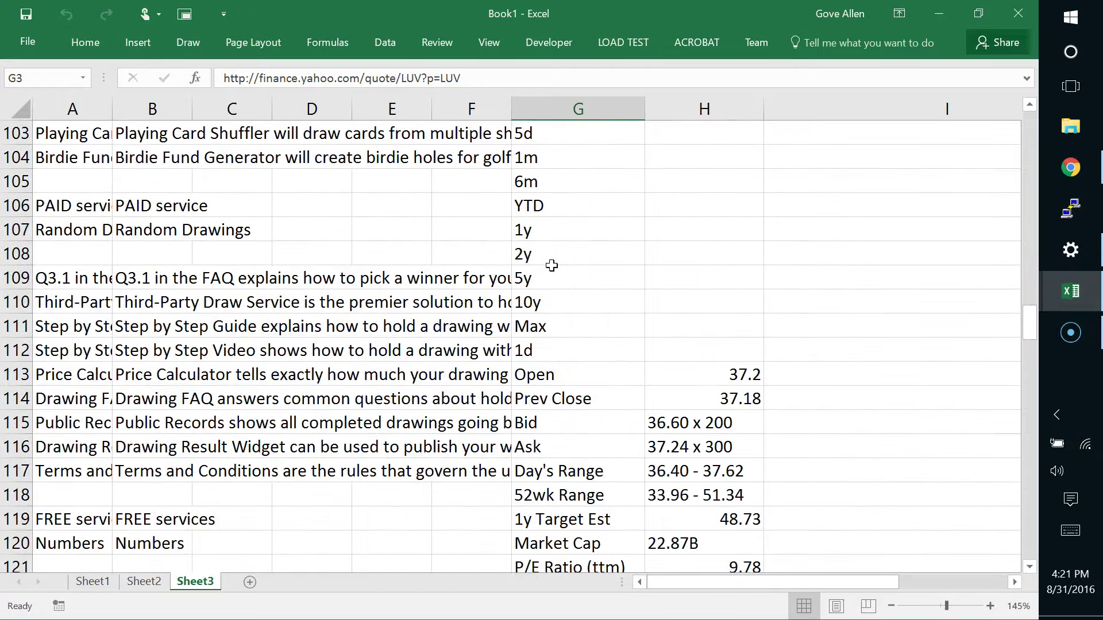
pyautogui.scroll(-3, 551, 265)
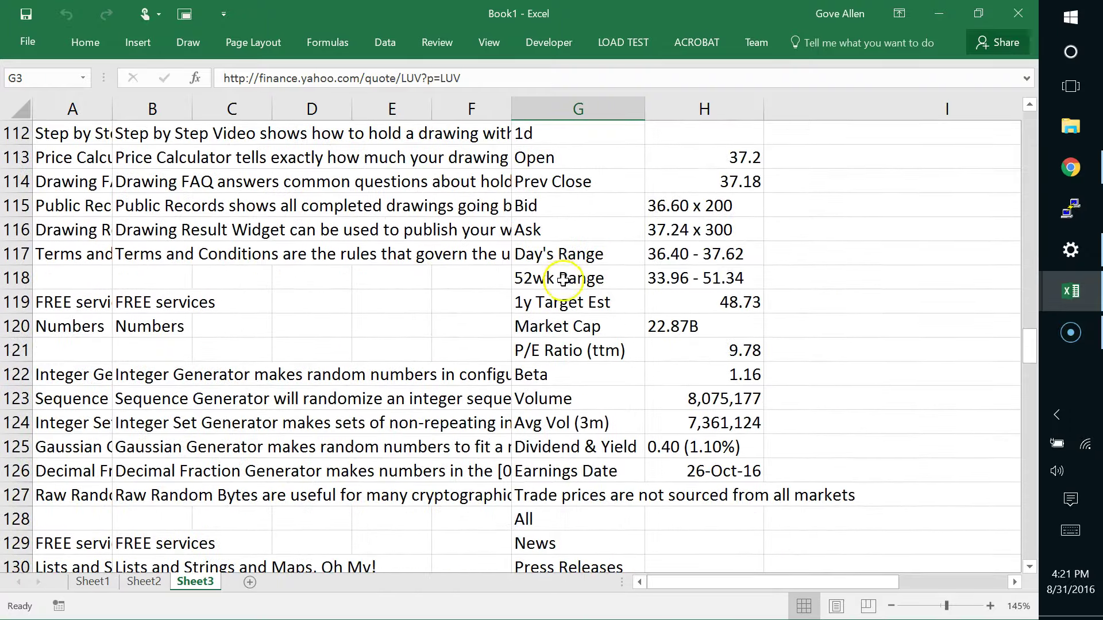
pyautogui.scroll(-6, 563, 280)
pyautogui.scroll(6, 563, 280)
pyautogui.scroll(5, 564, 280)
pyautogui.scroll(-5, 564, 280)
# Examine the P/E Ratio and Beta rows of the imported data, selecting G121:H122
pyautogui.click(555, 345)
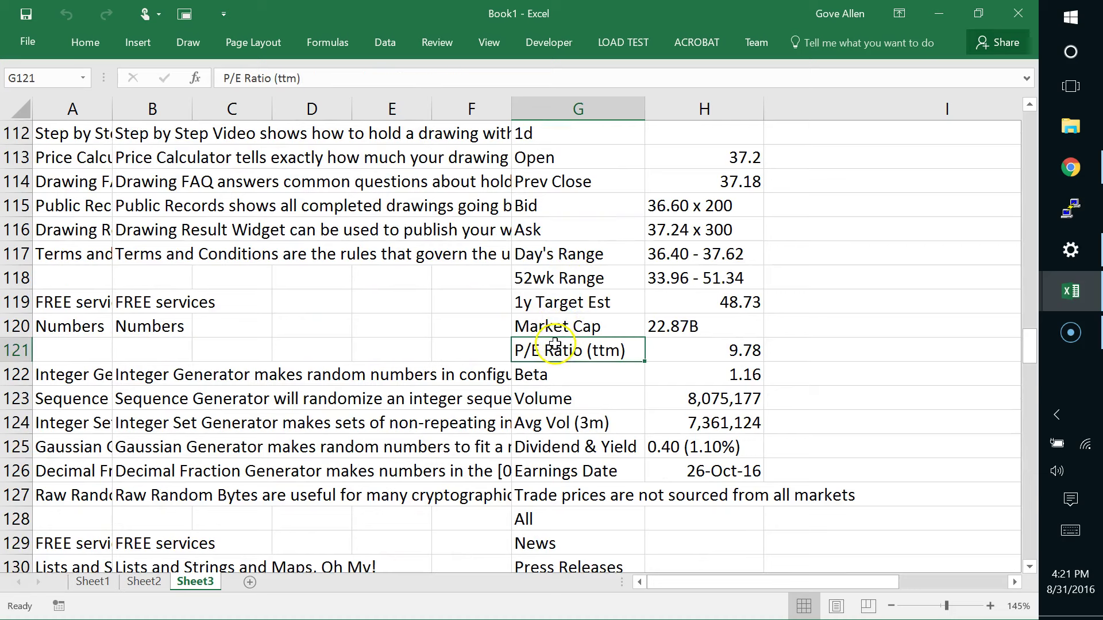
pyautogui.click(593, 374)
pyautogui.moveTo(580, 347); pyautogui.dragTo(718, 382)
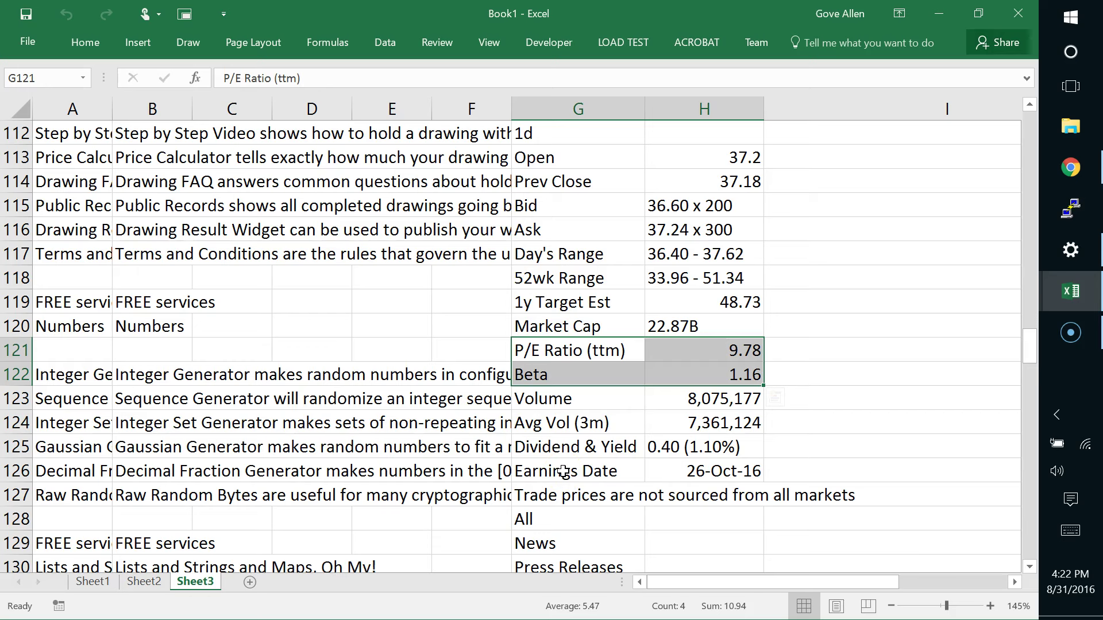
pyautogui.scroll(20, 631, 424)
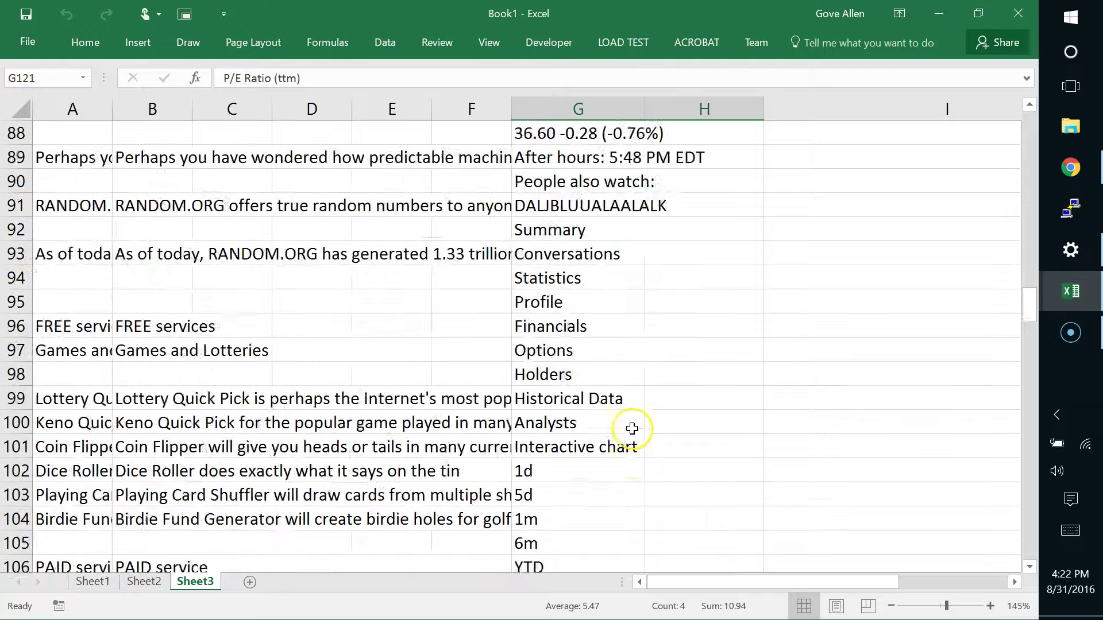
pyautogui.scroll(5, 631, 424)
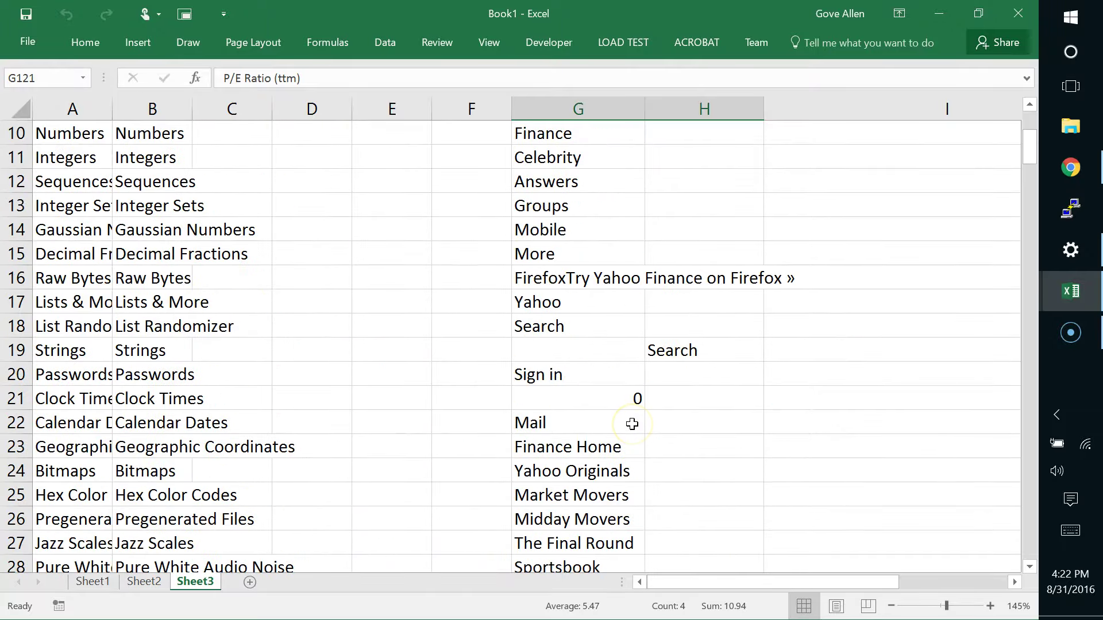
pyautogui.hotkey('alt', 'F11')
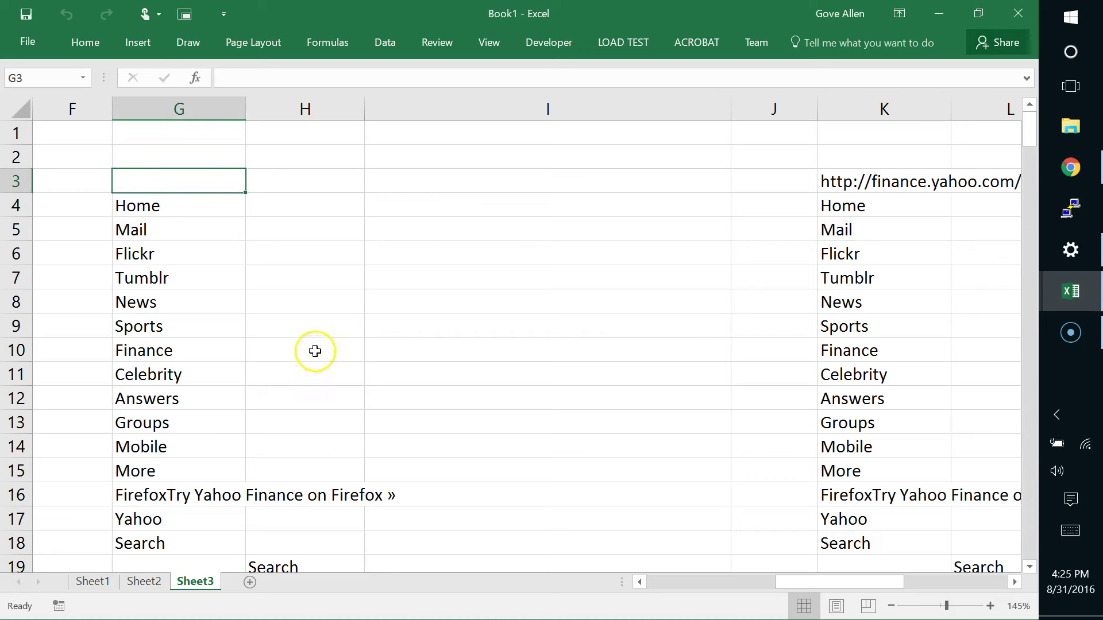
# Delete columns G through J and run webQuery again from the URL cell G3
pyautogui.moveTo(741, 108); pyautogui.dragTo(194, 141)
pyautogui.hotkey('ctrl', '-')
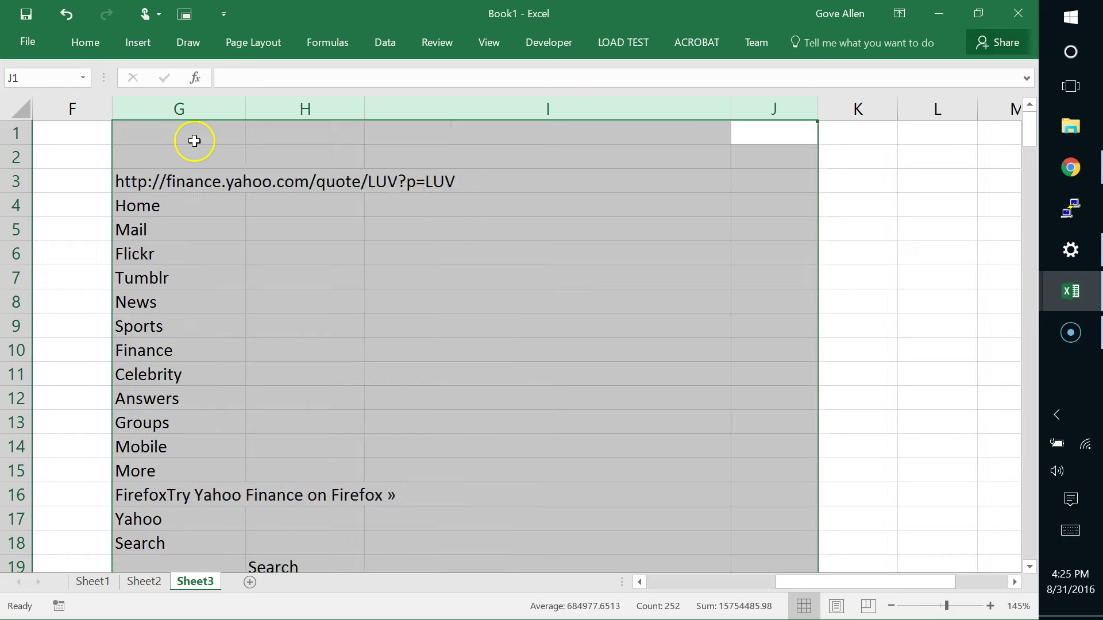
pyautogui.click(295, 237)
pyautogui.click(169, 184)
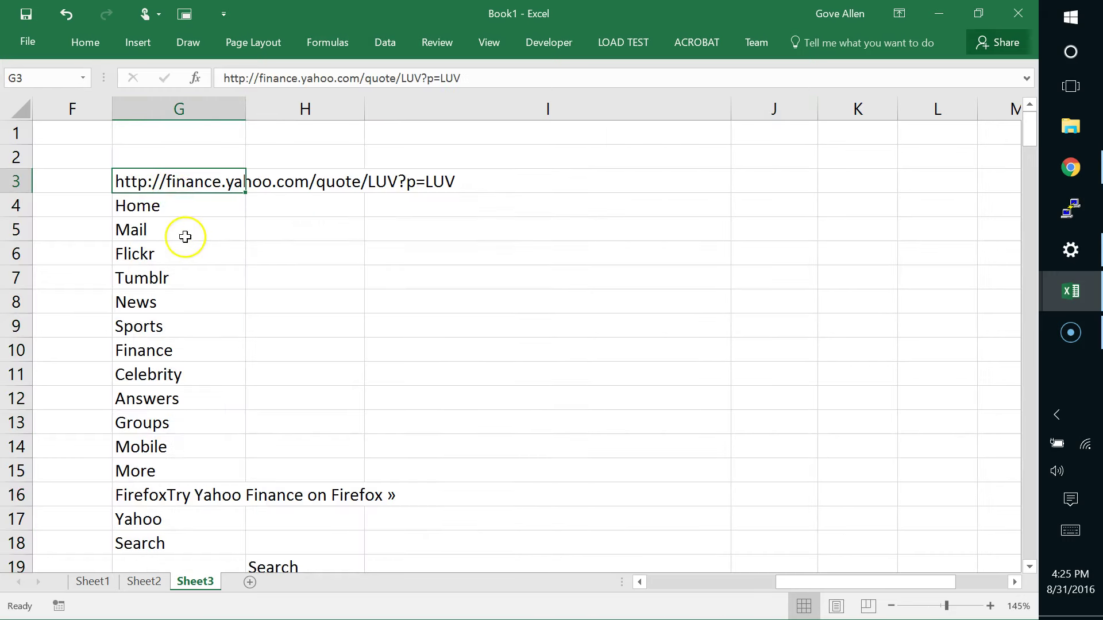
pyautogui.click(156, 183)
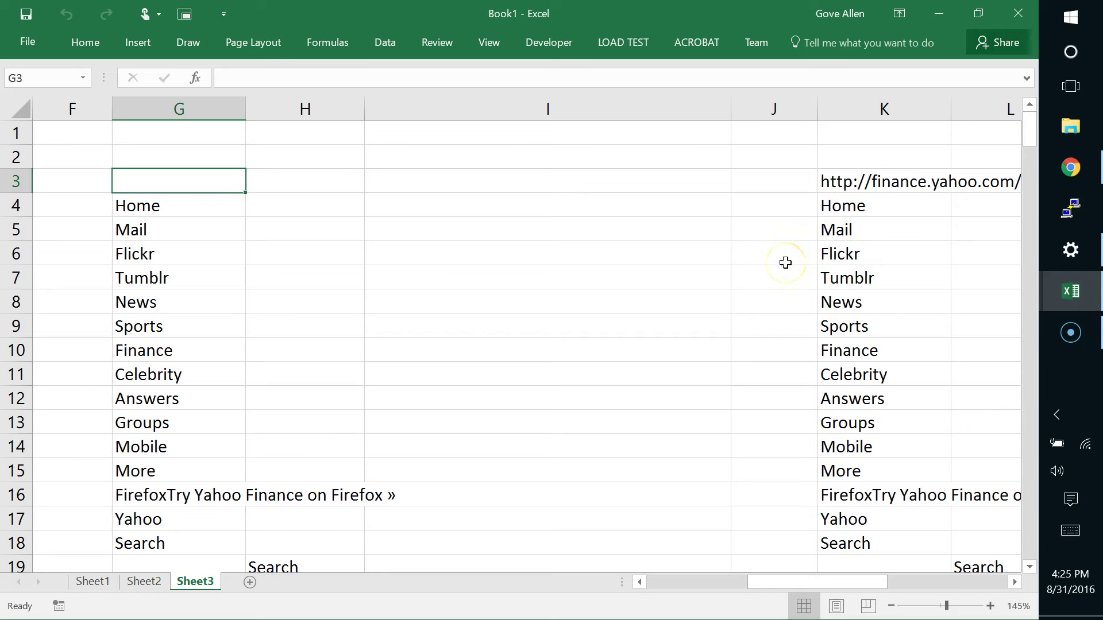
# In the VBA editor, change the query table's RefreshStyle from xlInsertDeleteCells to xlOverwriteCells
pyautogui.hotkey('alt', 'F11')
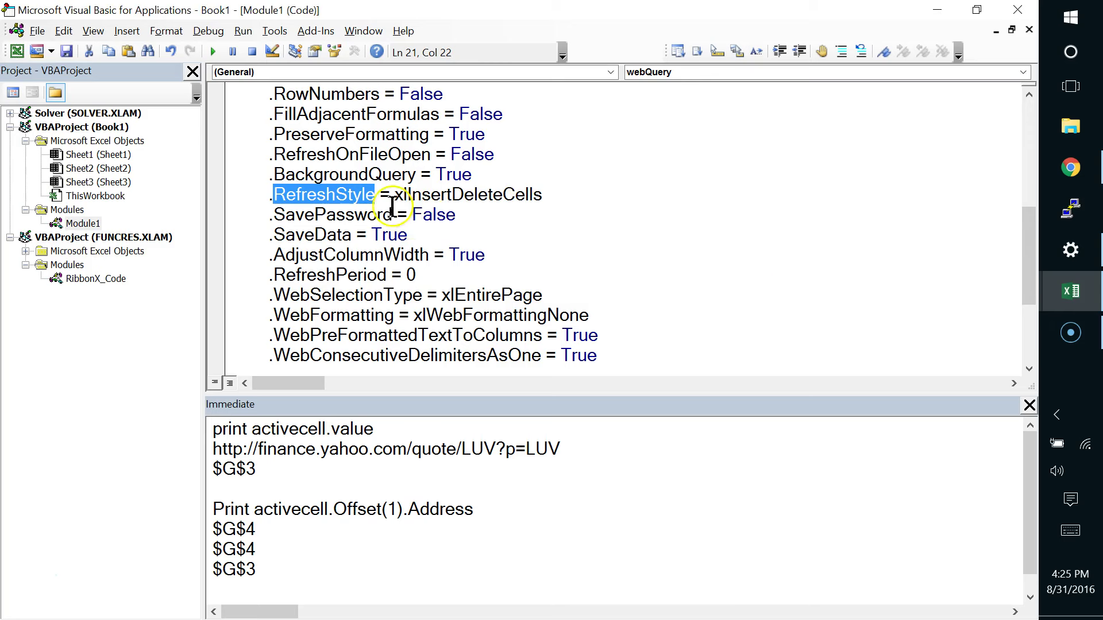
pyautogui.scroll(2, 371, 247)
pyautogui.click(320, 337)
pyautogui.doubleClick(304, 315)
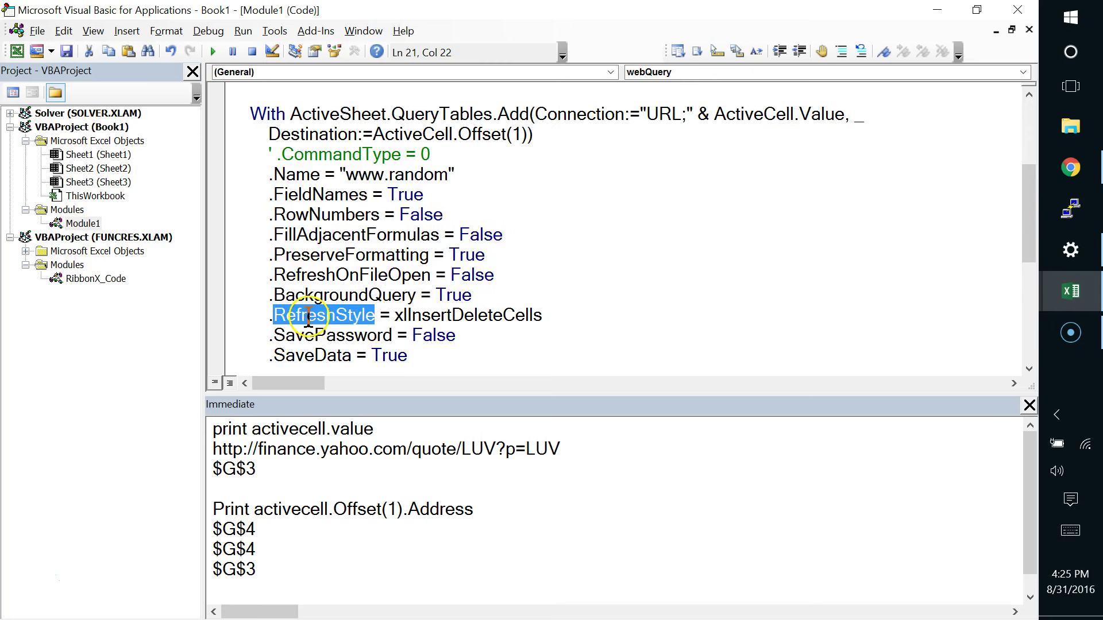
pyautogui.moveTo(394, 315); pyautogui.dragTo(561, 315)
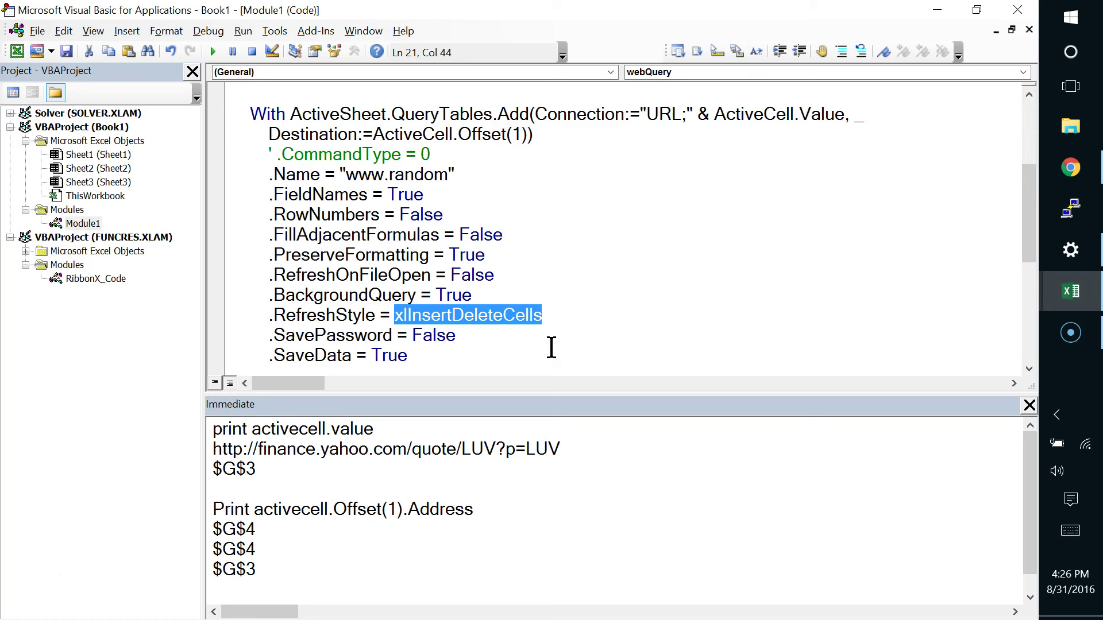
pyautogui.write('xl')
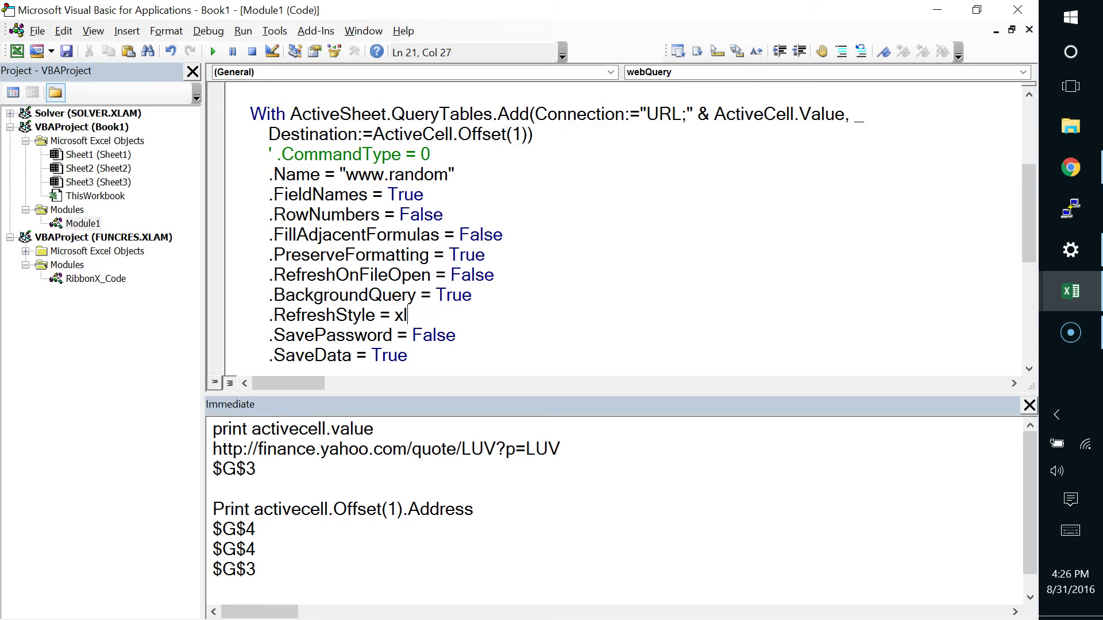
pyautogui.write('overwritecells')
pyautogui.click(472, 295)
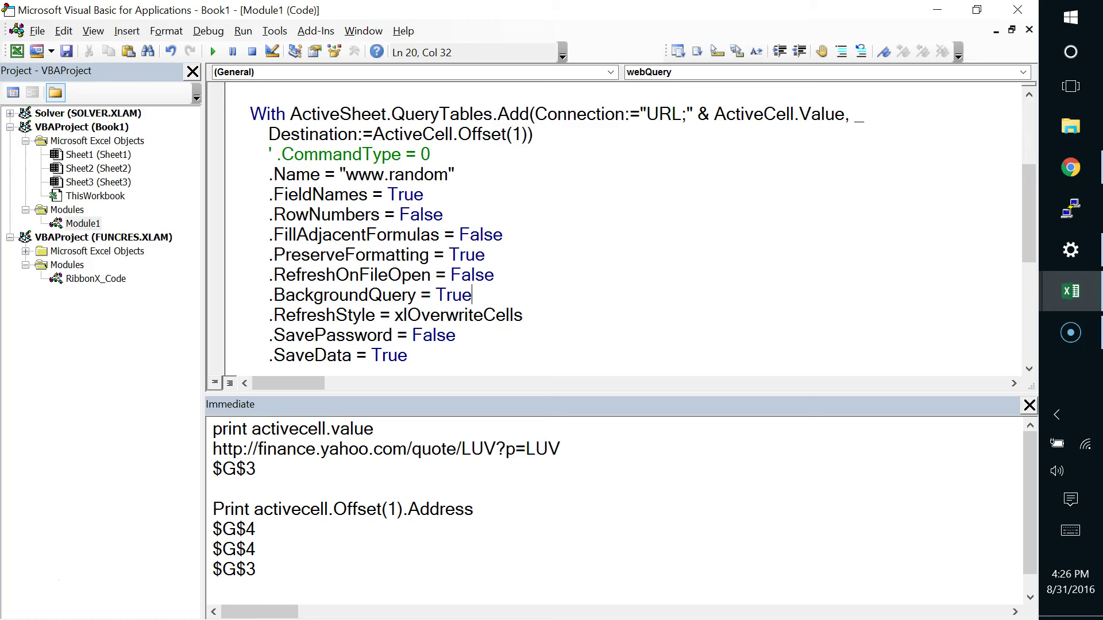
pyautogui.moveTo(396, 317); pyautogui.dragTo(447, 319)
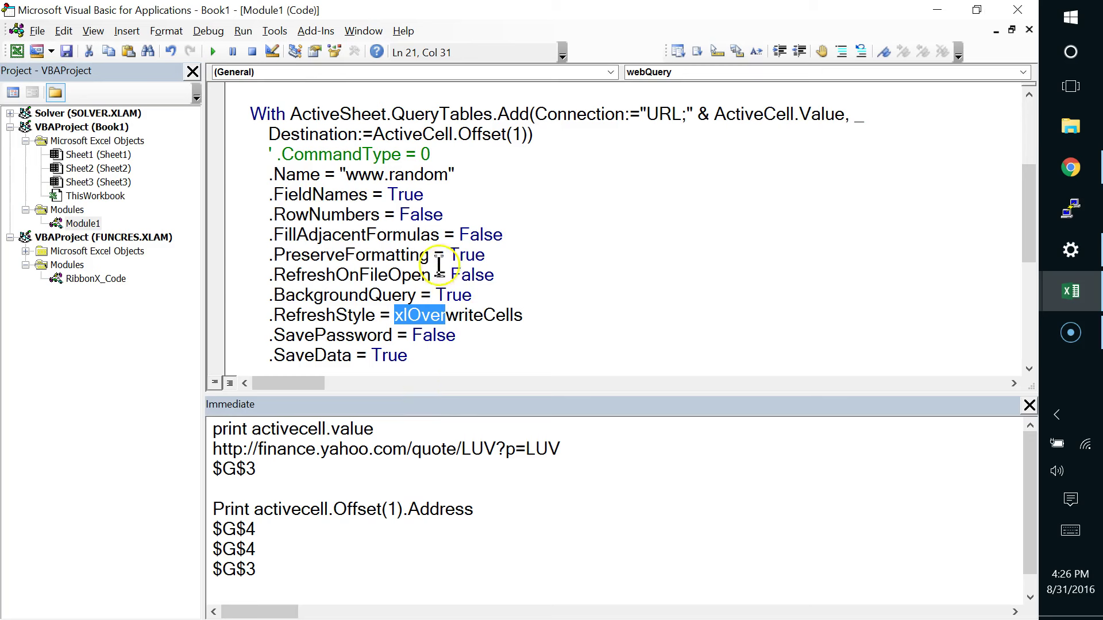
pyautogui.click(519, 292)
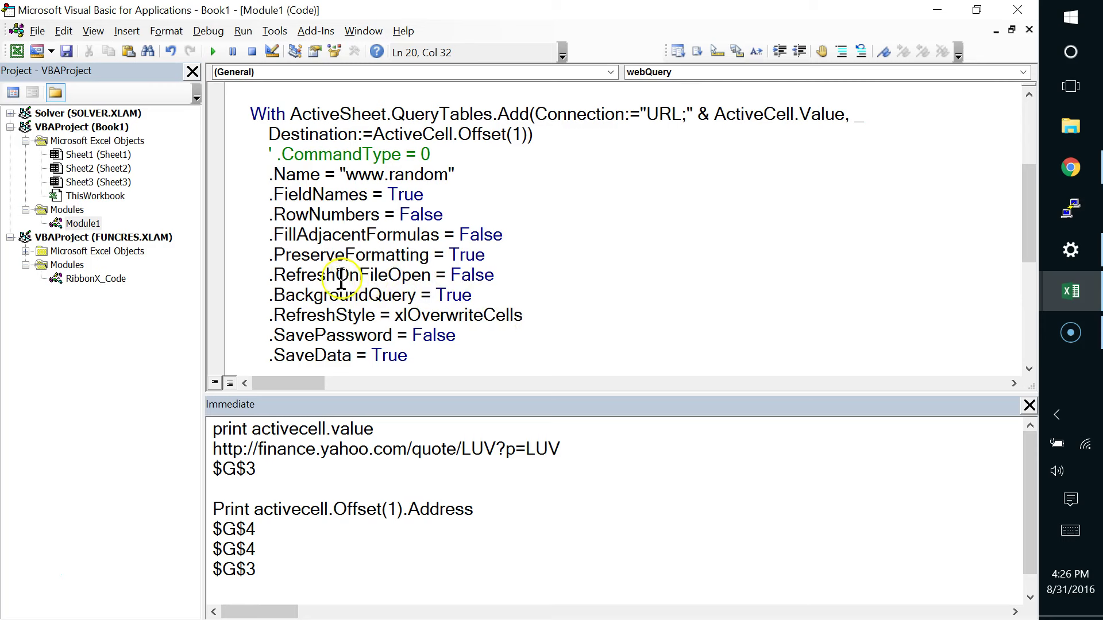
# Switch to Excel, delete the inserted columns G through J and select the URL cell G3
pyautogui.hotkey('alt', 'F11')
pyautogui.moveTo(766, 106); pyautogui.dragTo(214, 144)
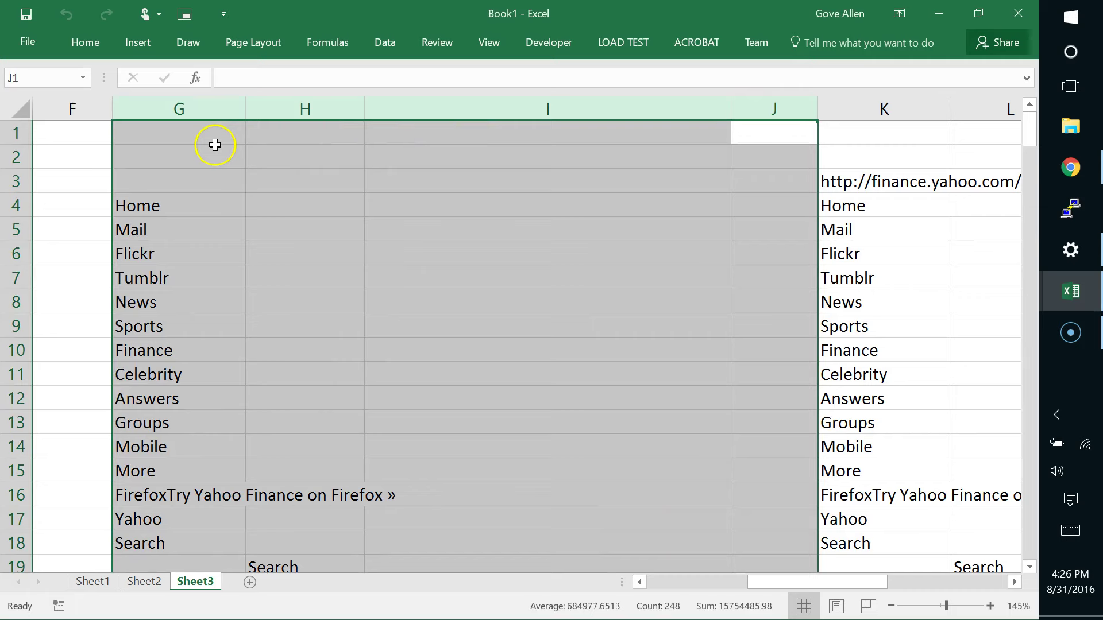
pyautogui.hotkey('ctrl', '-')
pyautogui.click(163, 182)
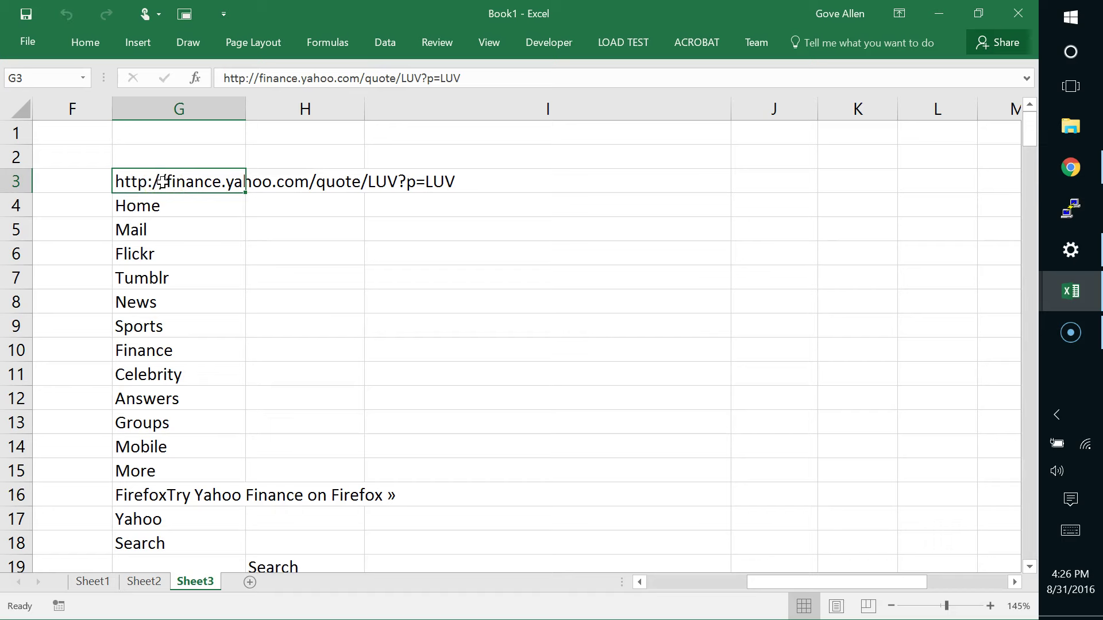
# Replace the ticker after p= in the URL in G3 with DAL, leaving the rest of the address as is
pyautogui.moveTo(441, 77); pyautogui.dragTo(463, 78)
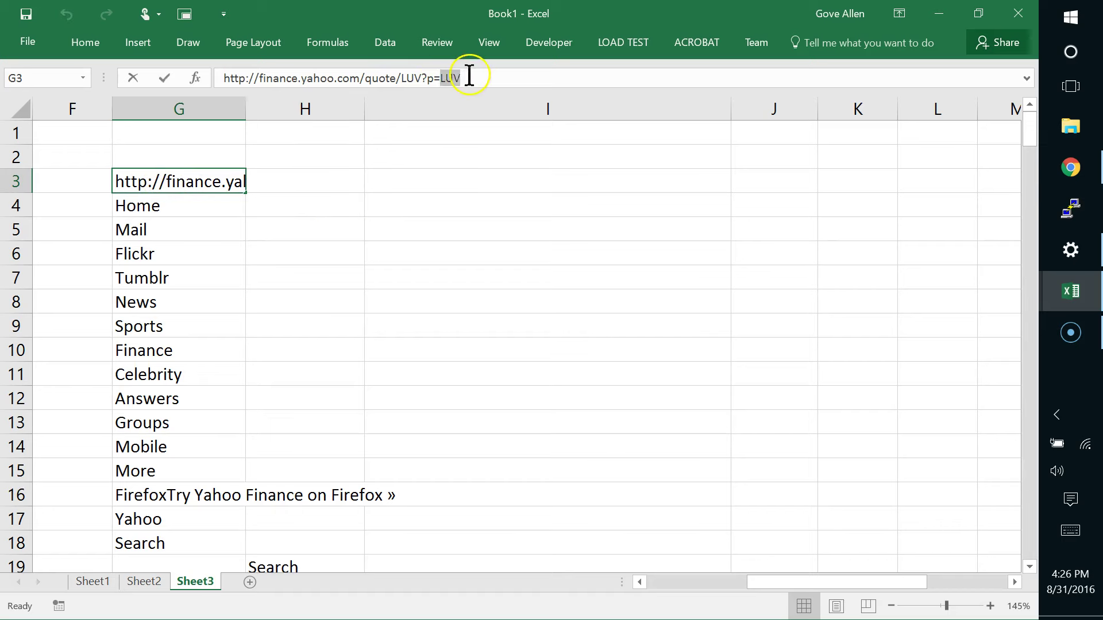
pyautogui.scroll(-15, 203, 348)
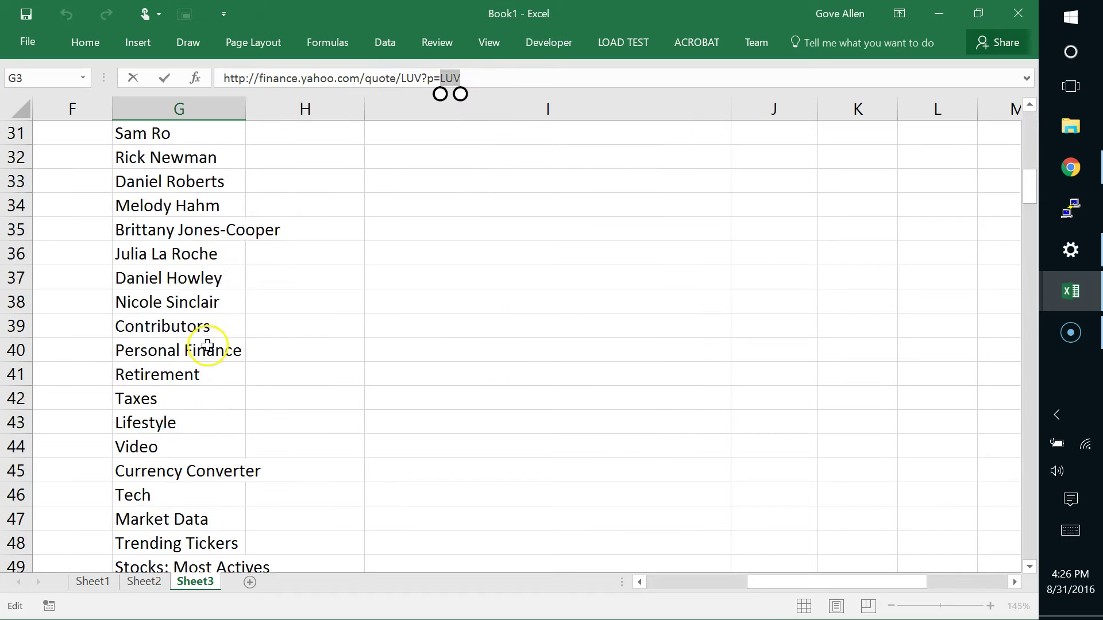
pyautogui.scroll(-9, 207, 346)
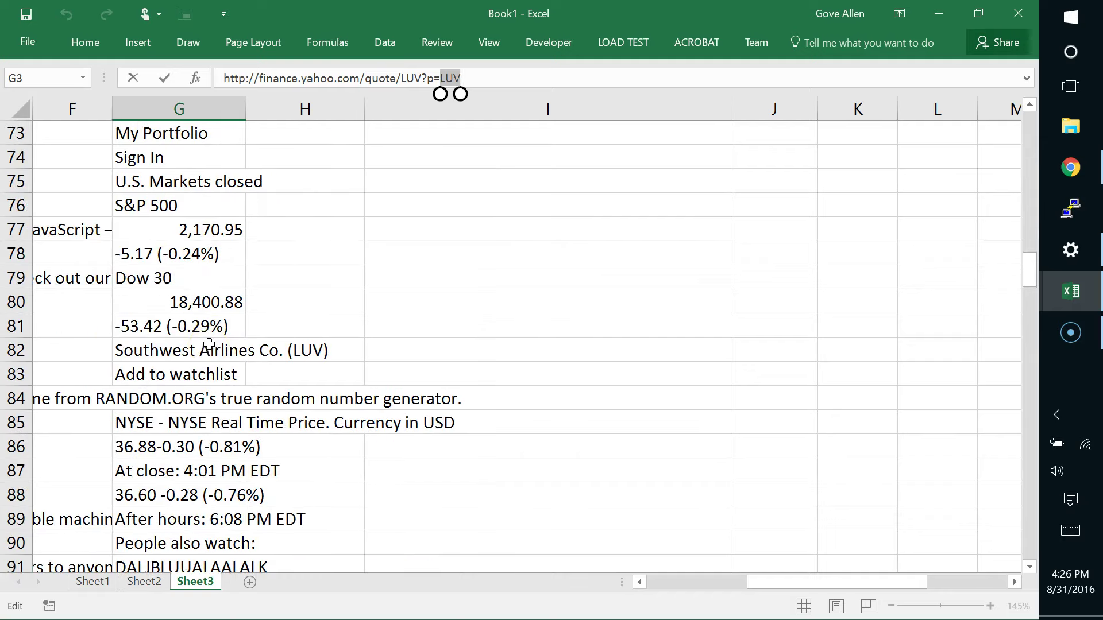
pyautogui.scroll(-12, 209, 343)
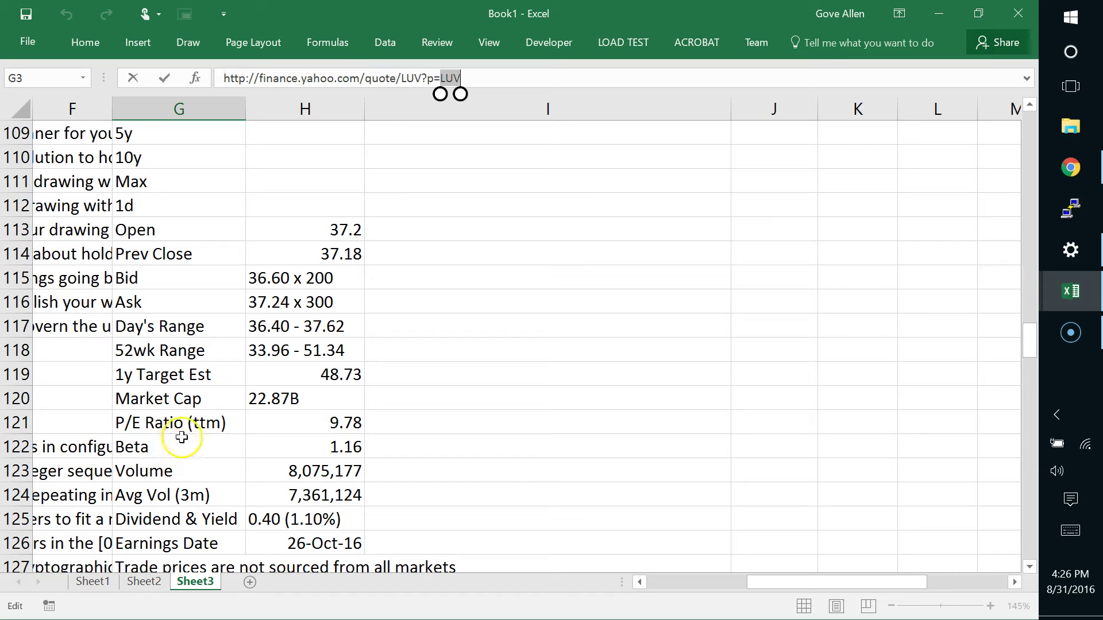
pyautogui.scroll(13, 290, 322)
pyautogui.scroll(14, 273, 344)
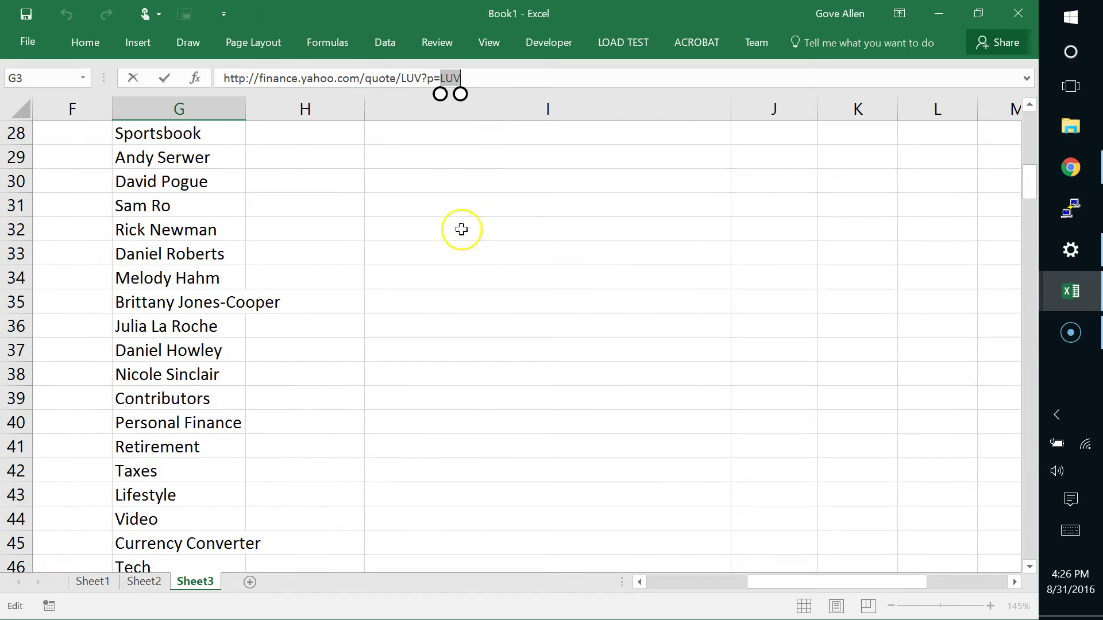
pyautogui.write('DA')
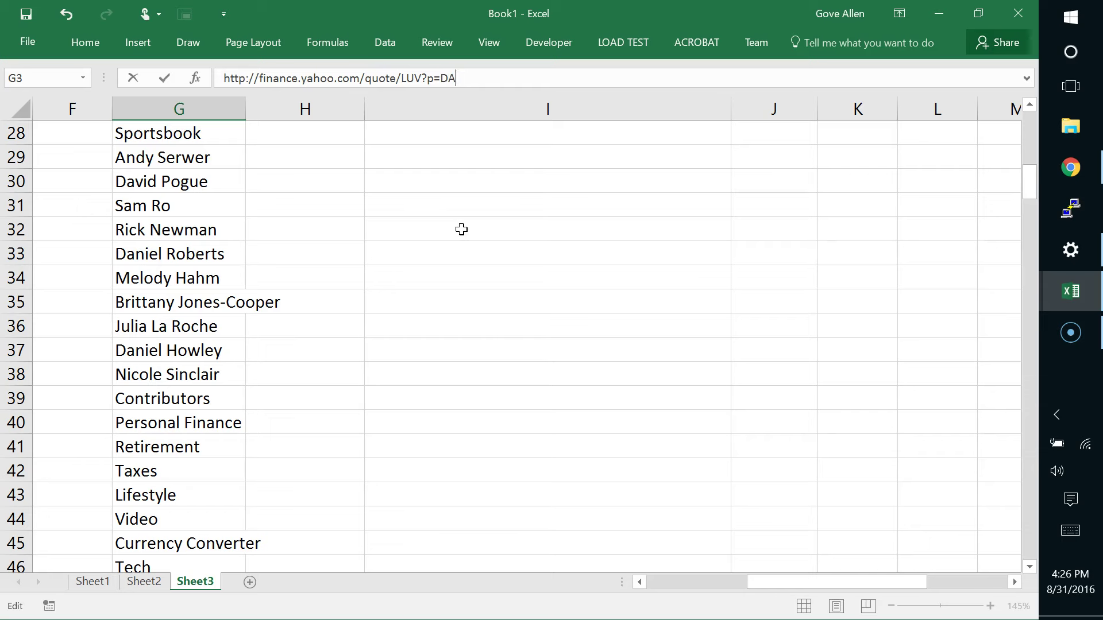
pyautogui.write('L')
pyautogui.press('Return')
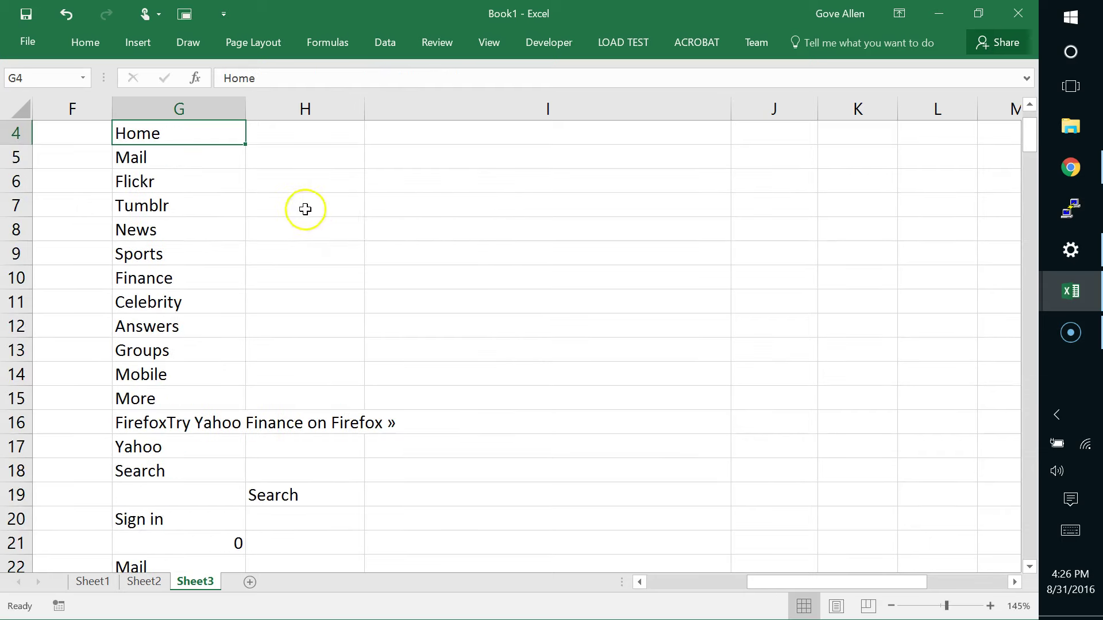
# Dismiss the prompt for opening the link, reselect the URL cell G3 and run webQuery
pyautogui.scroll(1, 306, 209)
pyautogui.click(216, 181)
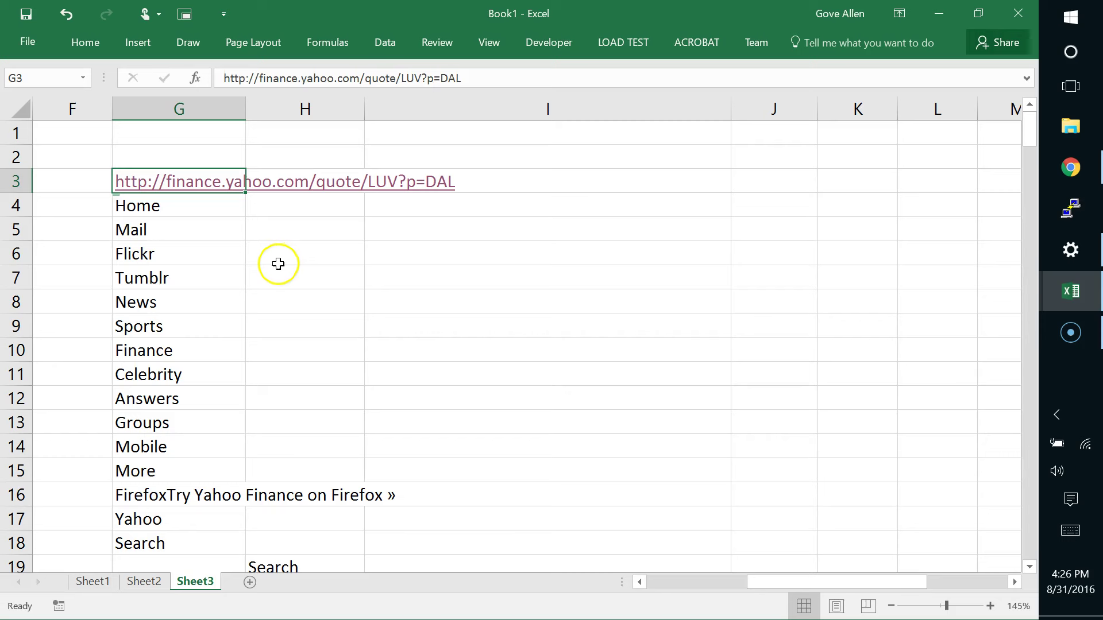
pyautogui.click(278, 264)
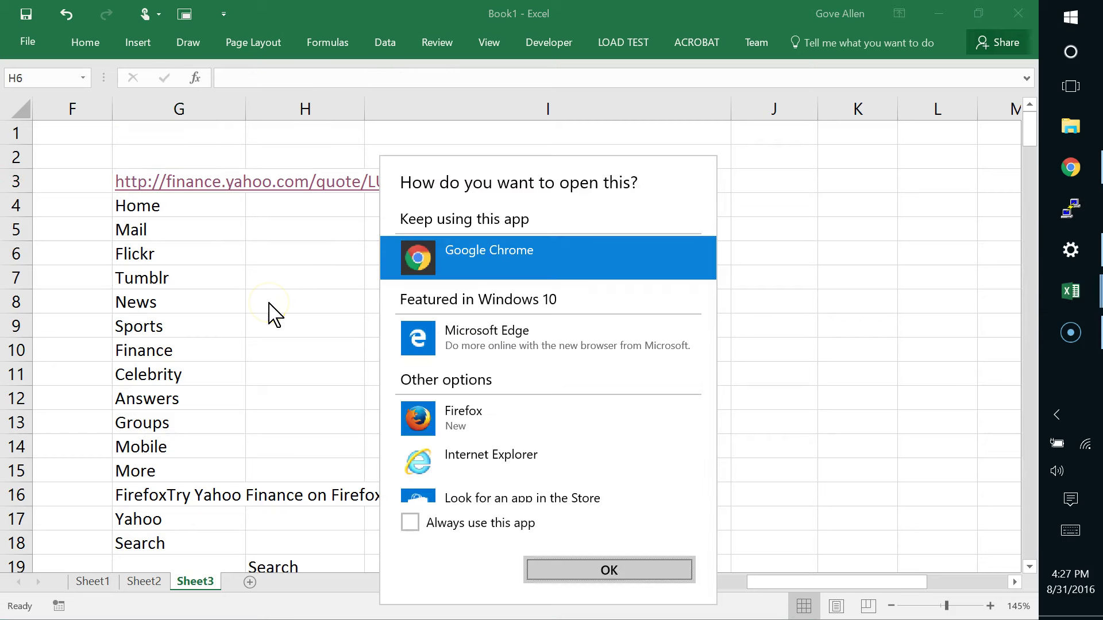
pyautogui.click(768, 242)
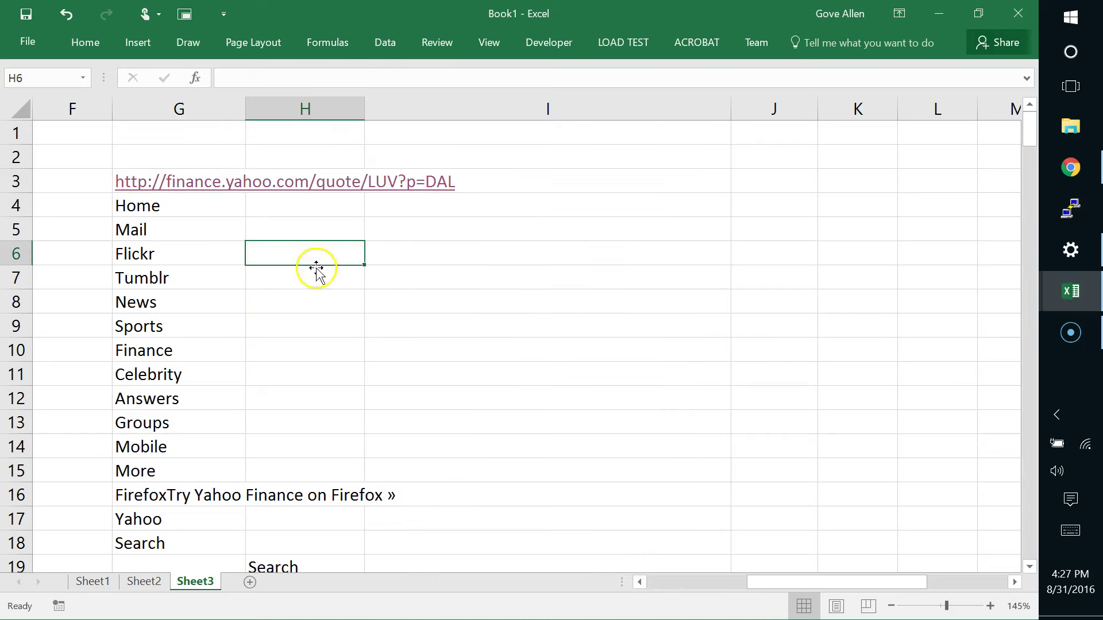
pyautogui.click(205, 237)
pyautogui.press('Up')
pyautogui.press('Up')
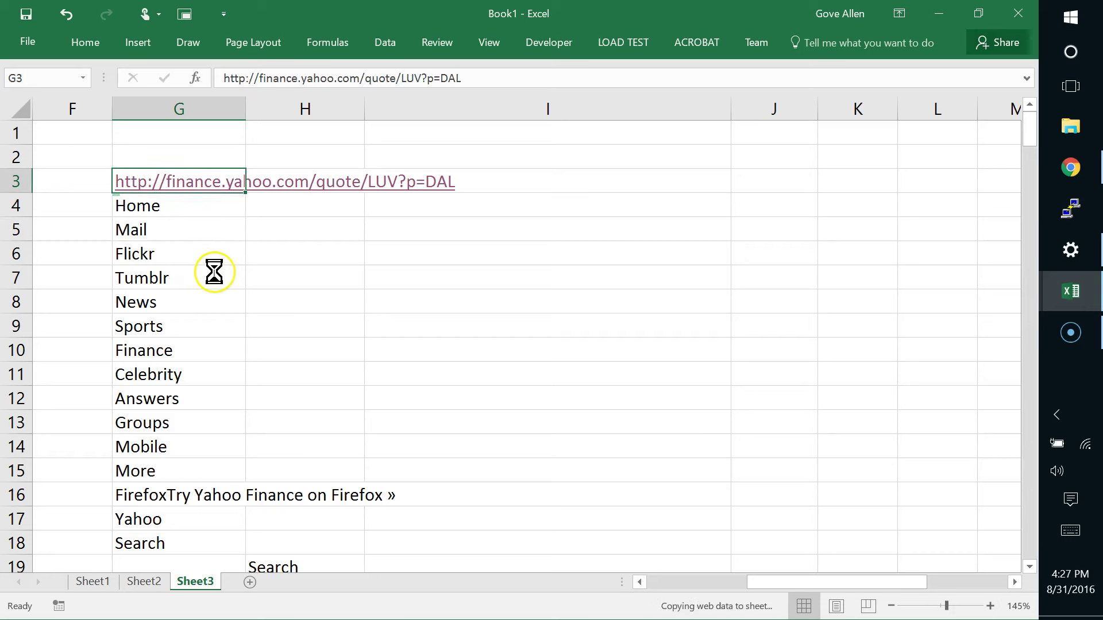
# Examine the refreshed quote rows from Open to Earnings Date to see which company's data was imported
pyautogui.scroll(-14, 214, 272)
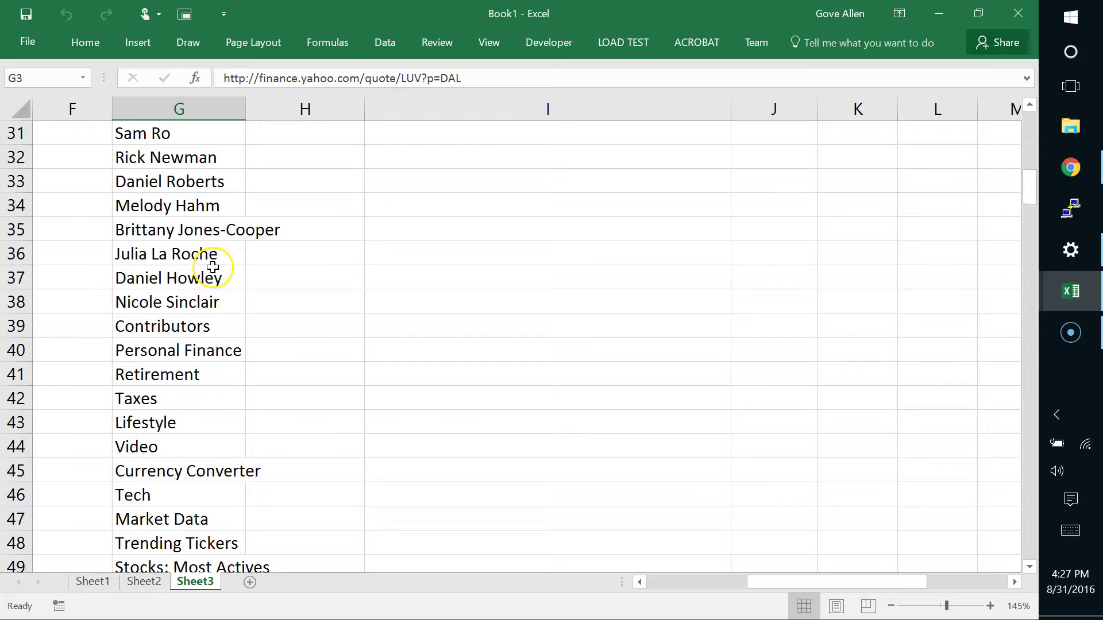
pyautogui.scroll(-20, 212, 266)
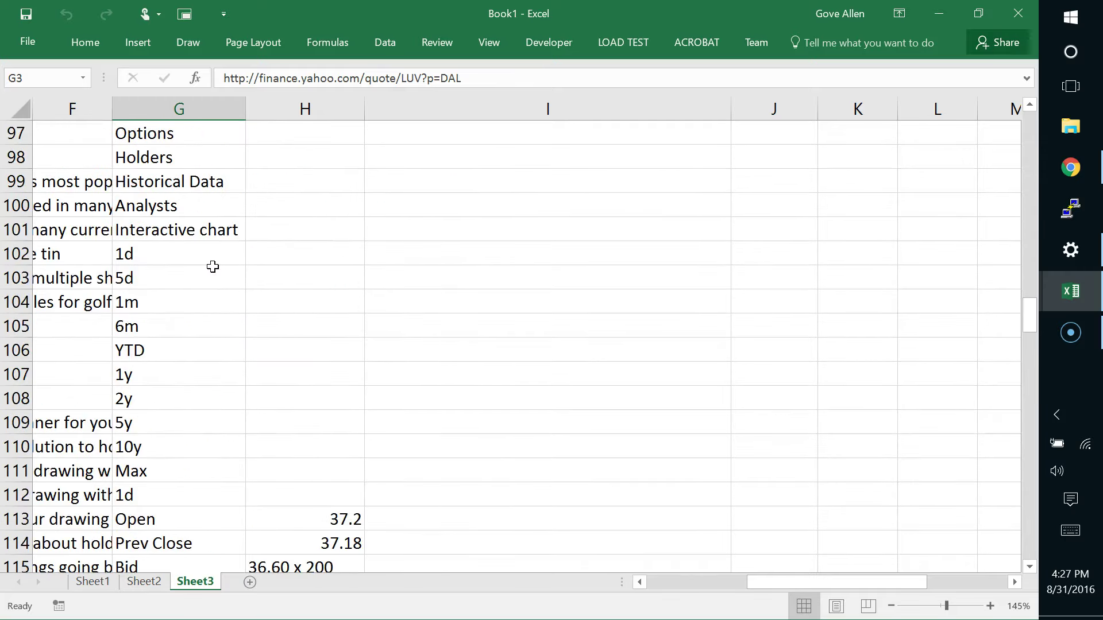
pyautogui.scroll(-2, 213, 266)
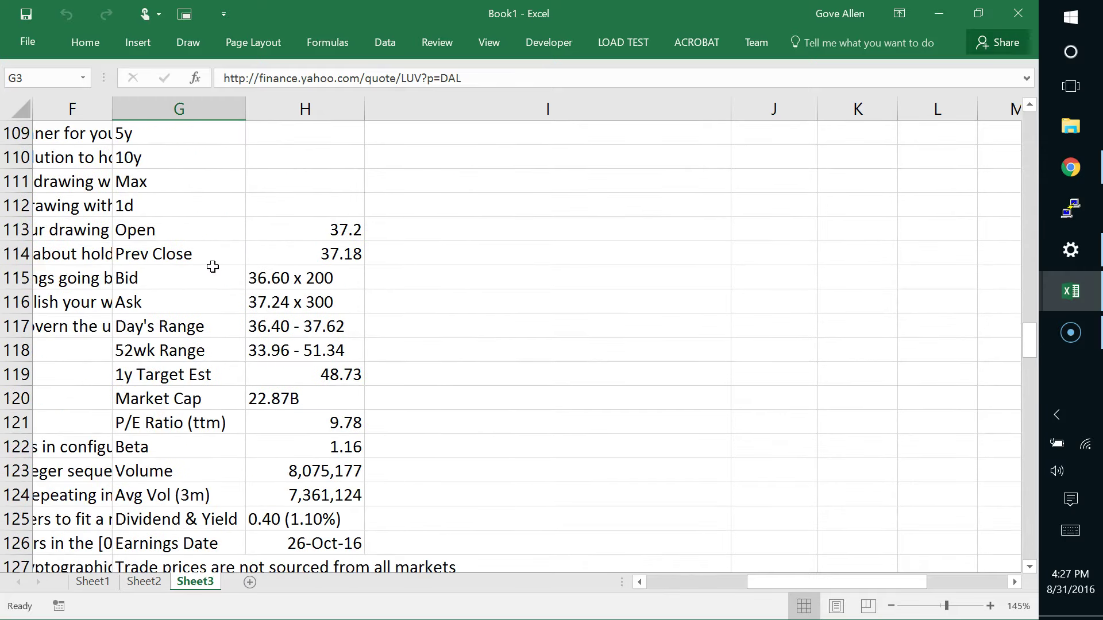
pyautogui.scroll(17, 314, 416)
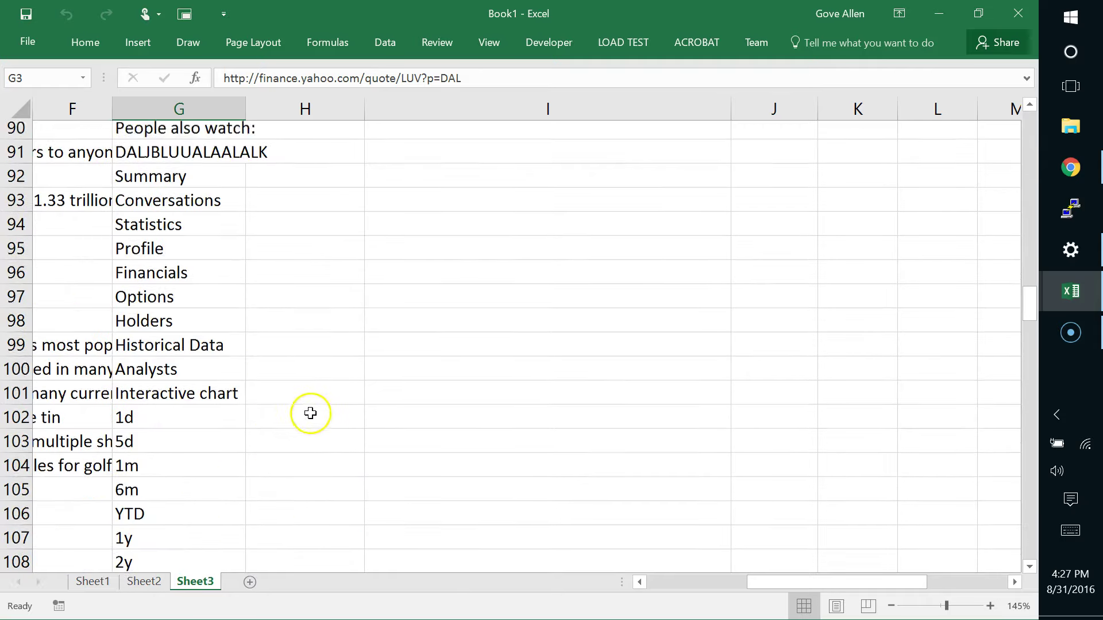
pyautogui.scroll(5, 307, 404)
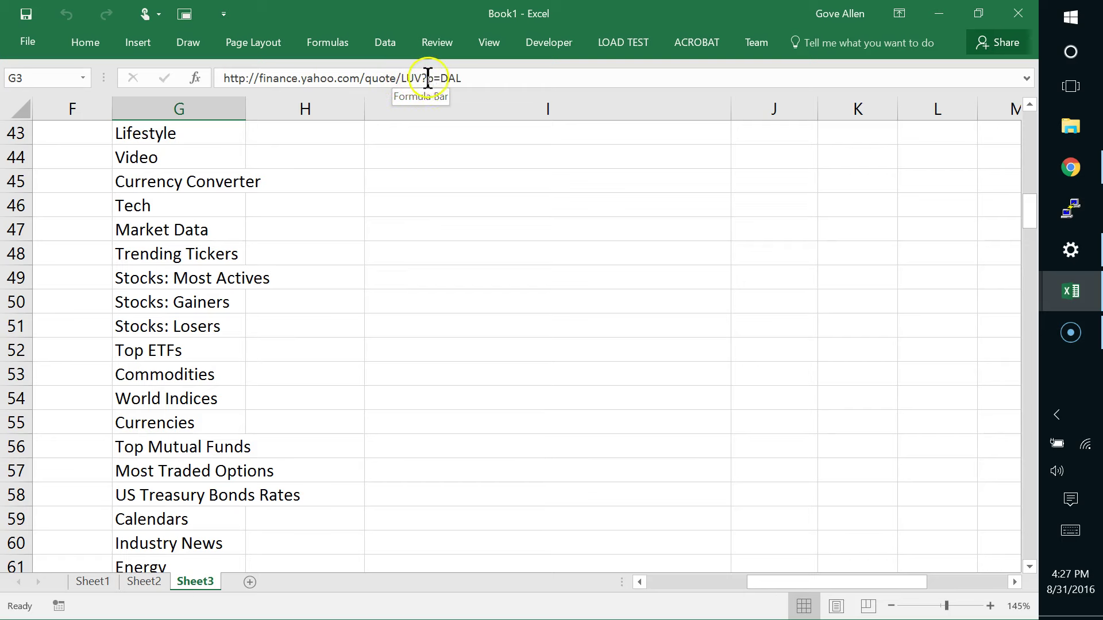
pyautogui.scroll(14, 402, 109)
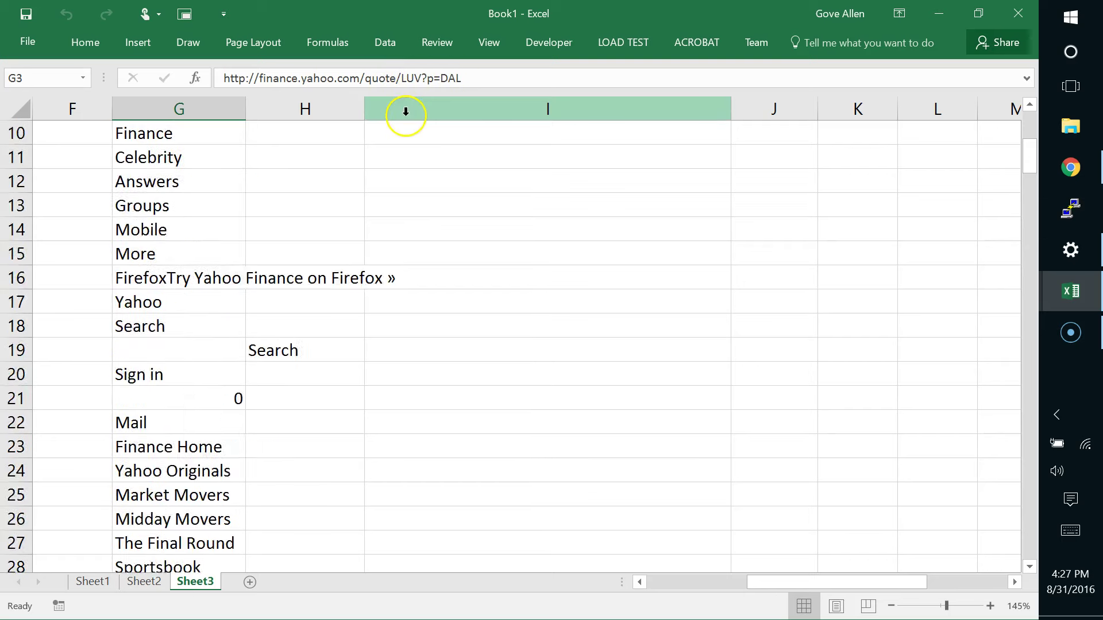
pyautogui.click(495, 78)
pyautogui.press('Left')
pyautogui.press('Left')
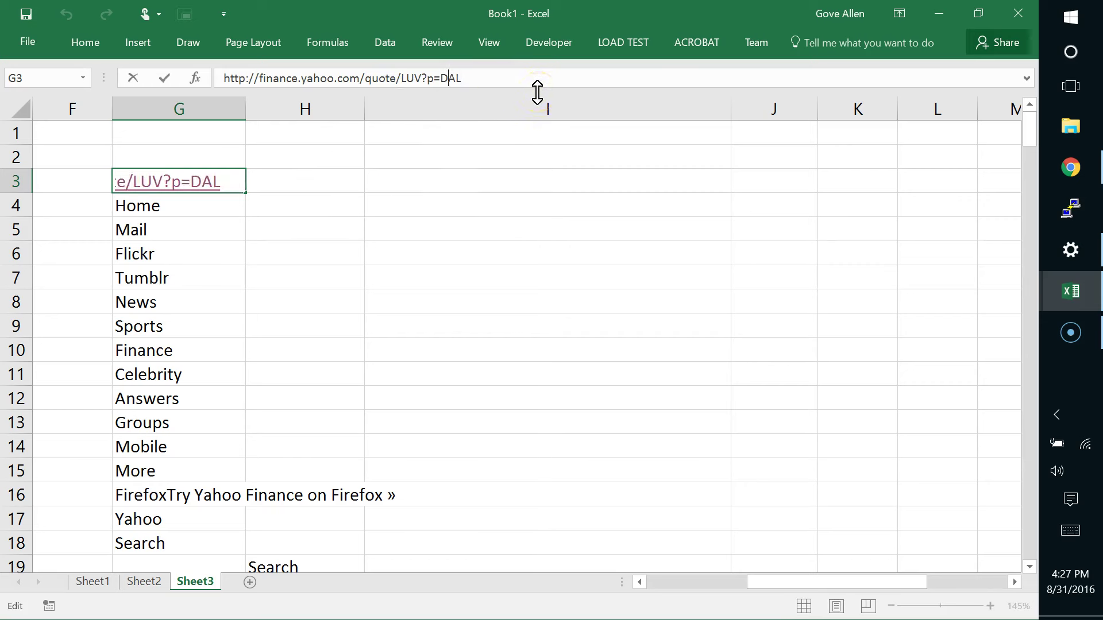
pyautogui.hotkey('shift', 'Left')
pyautogui.hotkey('shift', 'Left')
pyautogui.hotkey('shift', 'Left')
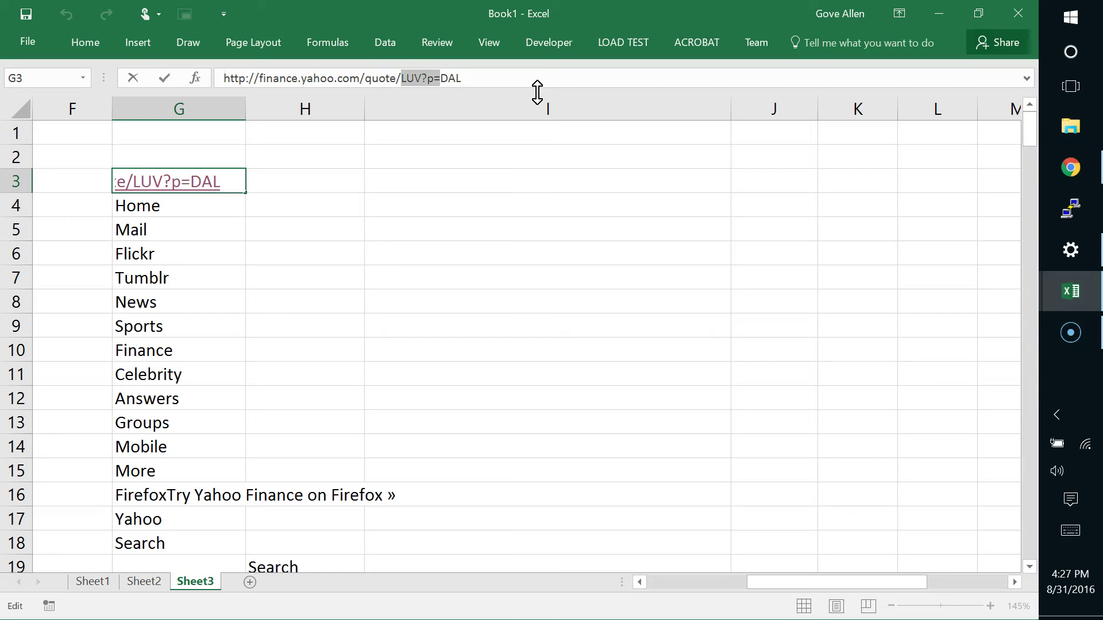
pyautogui.press('BackSpace')
pyautogui.press('Return')
pyautogui.press('Up')
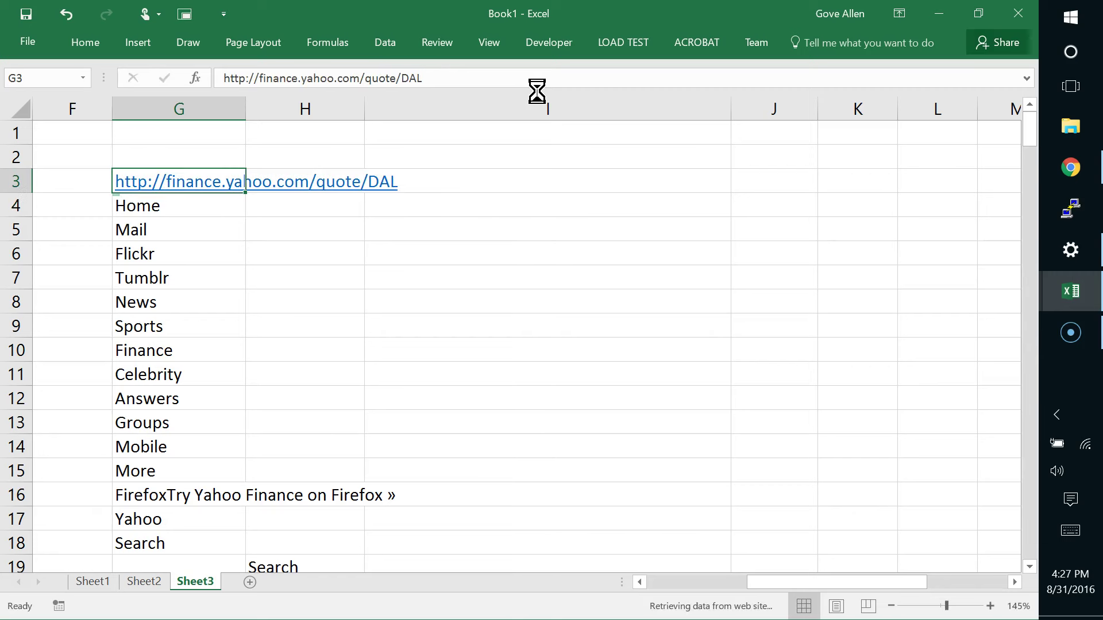
pyautogui.click(521, 101)
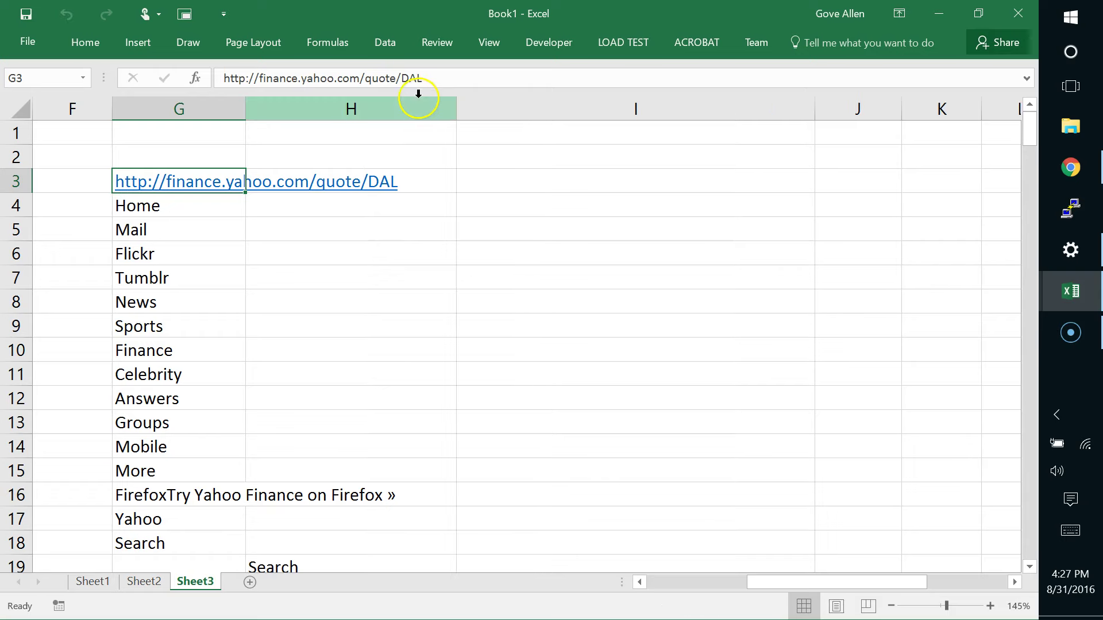
# Examine the imported company name and the quote figures from Open to Earnings Date
pyautogui.scroll(-17, 217, 239)
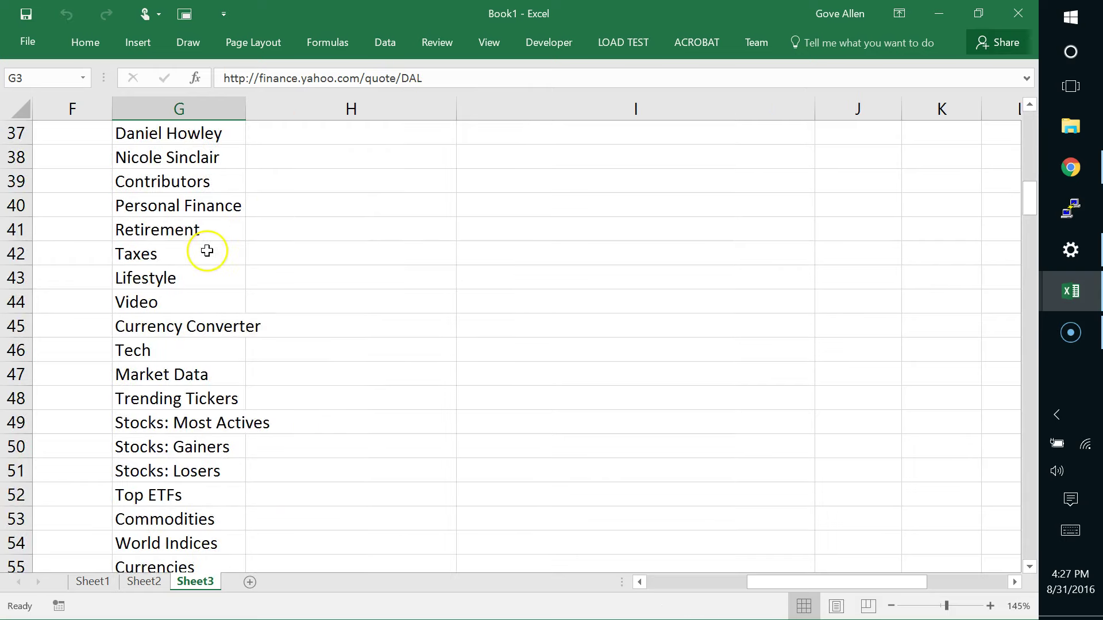
pyautogui.scroll(-10, 206, 251)
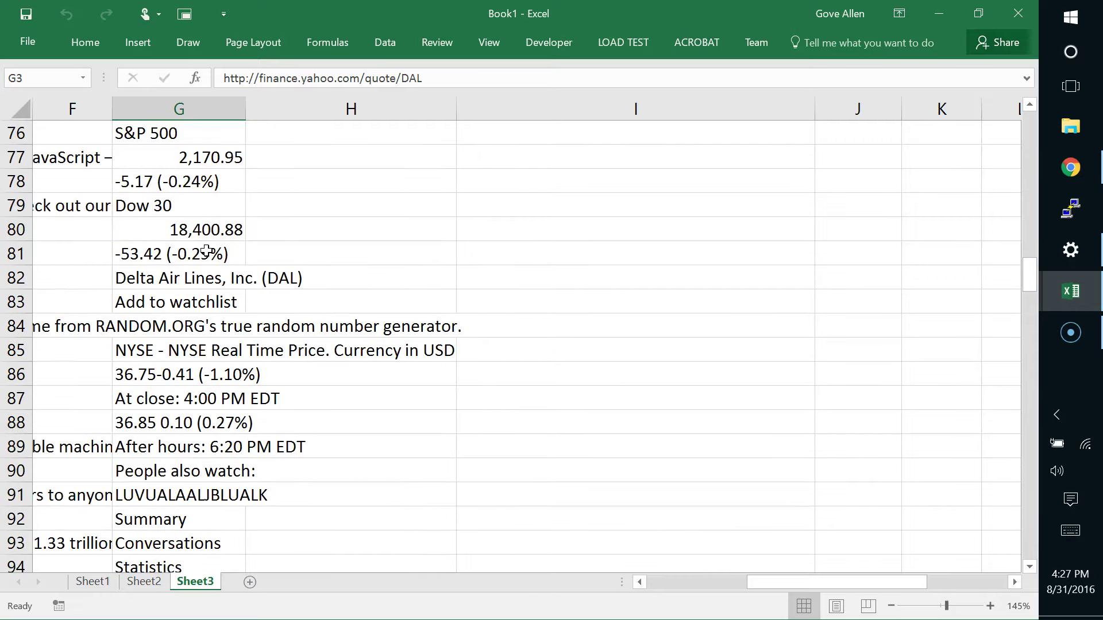
pyautogui.scroll(3, 206, 251)
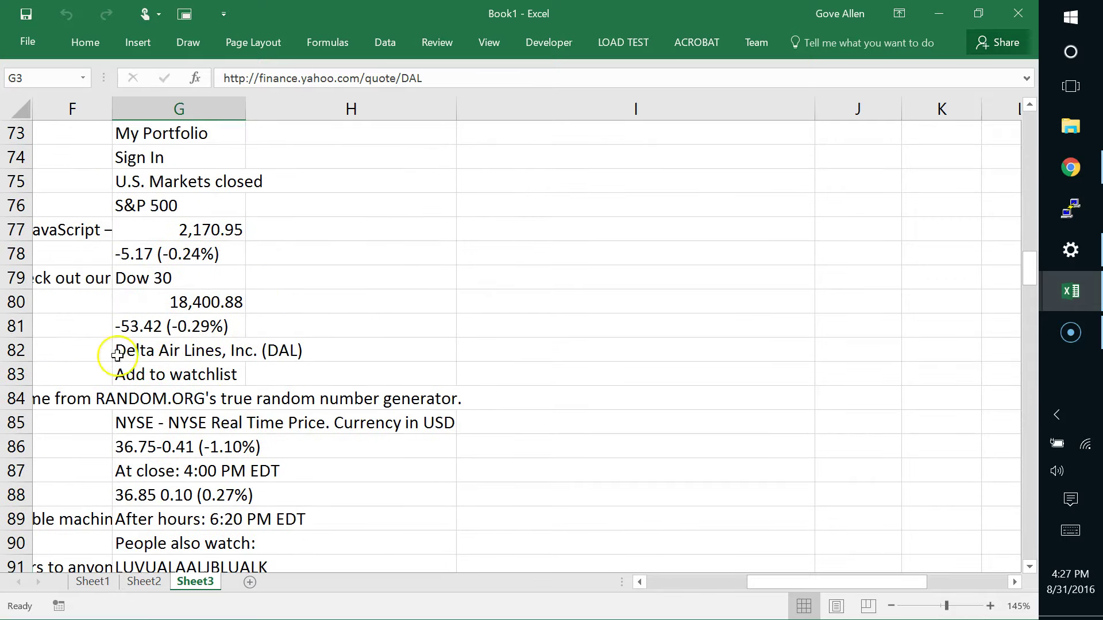
pyautogui.scroll(-8, 189, 356)
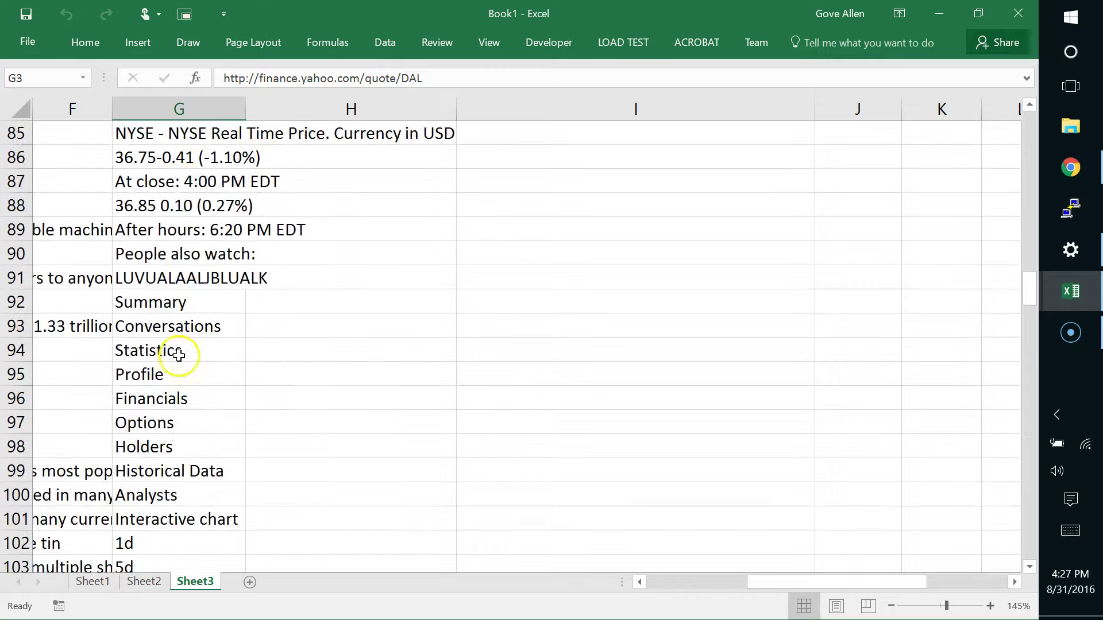
pyautogui.scroll(-4, 184, 359)
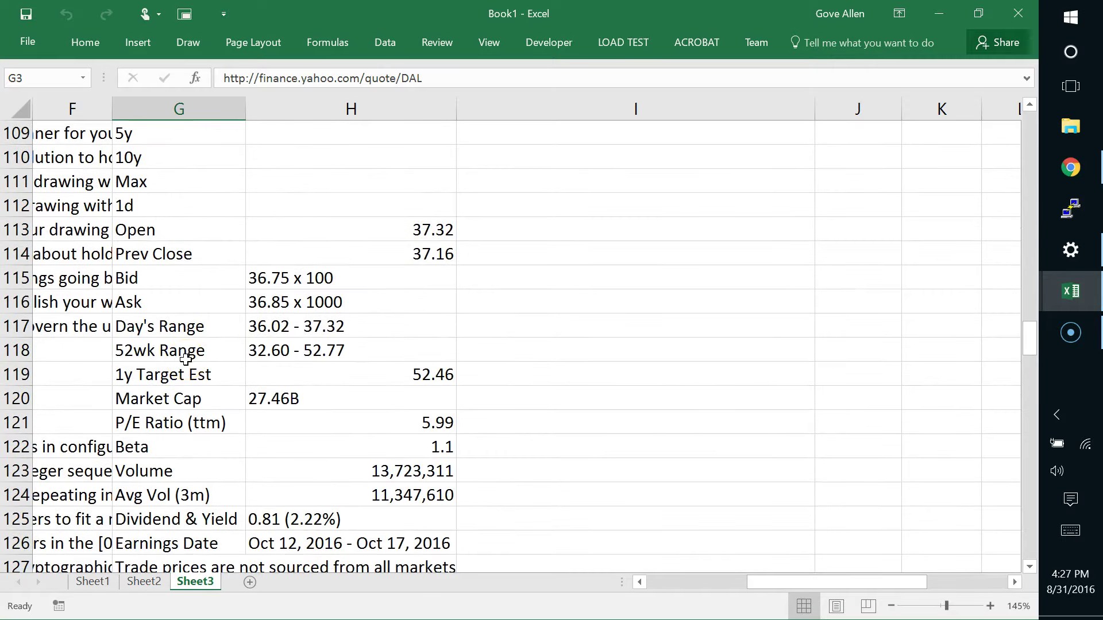
pyautogui.scroll(7, 268, 418)
pyautogui.scroll(20, 268, 418)
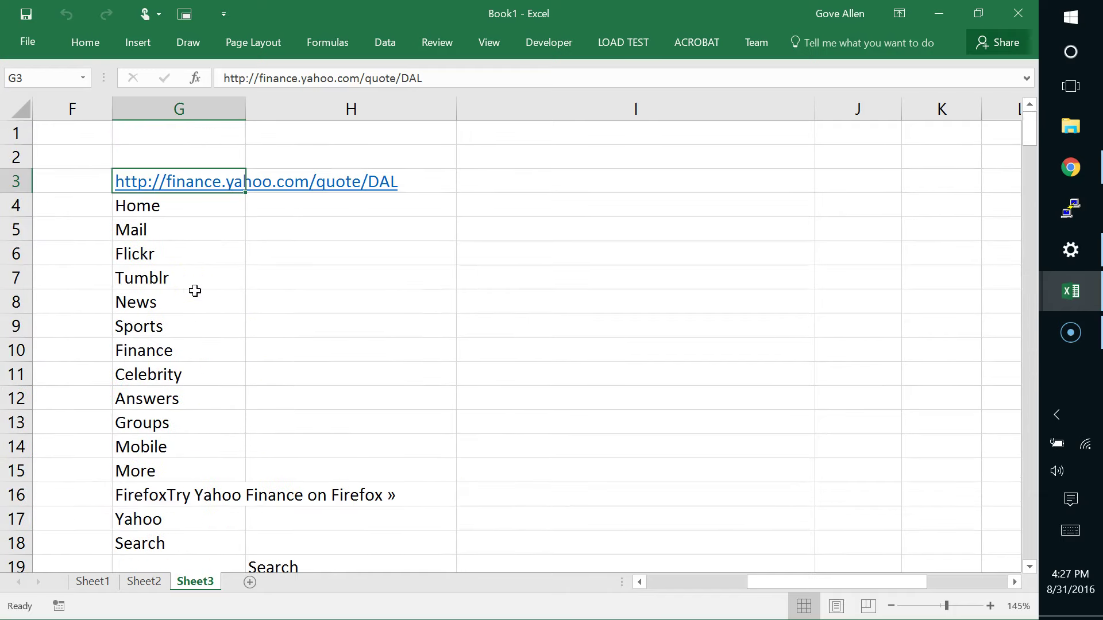
# In the VBA editor, review the webQuery code, highlighting the RefreshStyle value xlOverwriteCells
pyautogui.hotkey('alt', 'F11')
pyautogui.hotkey('alt', 'F11')
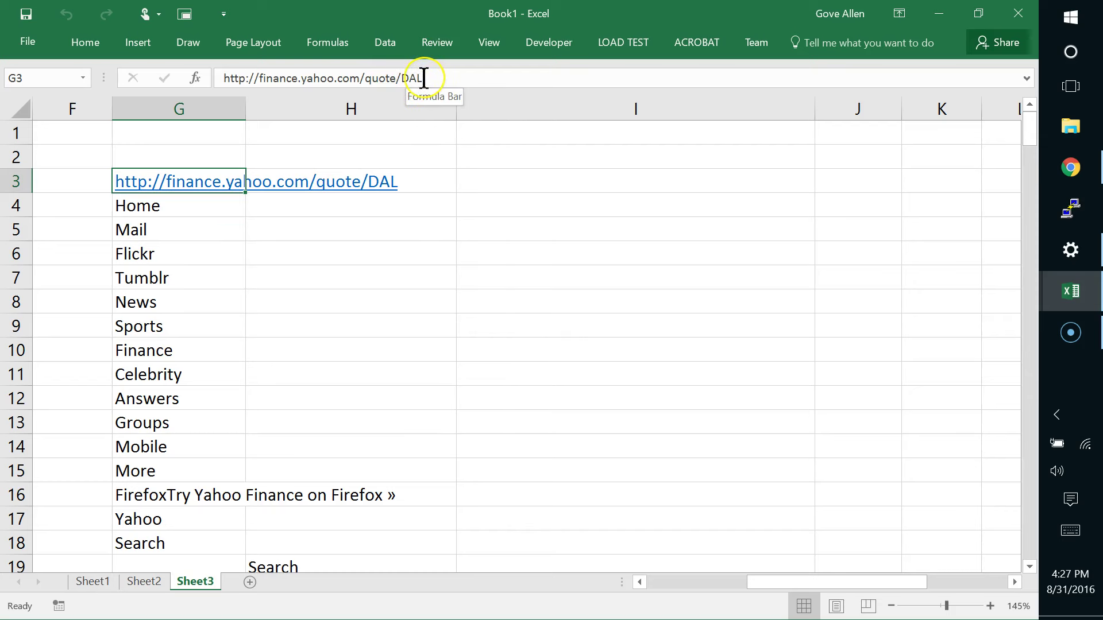
pyautogui.hotkey('alt', 'F11')
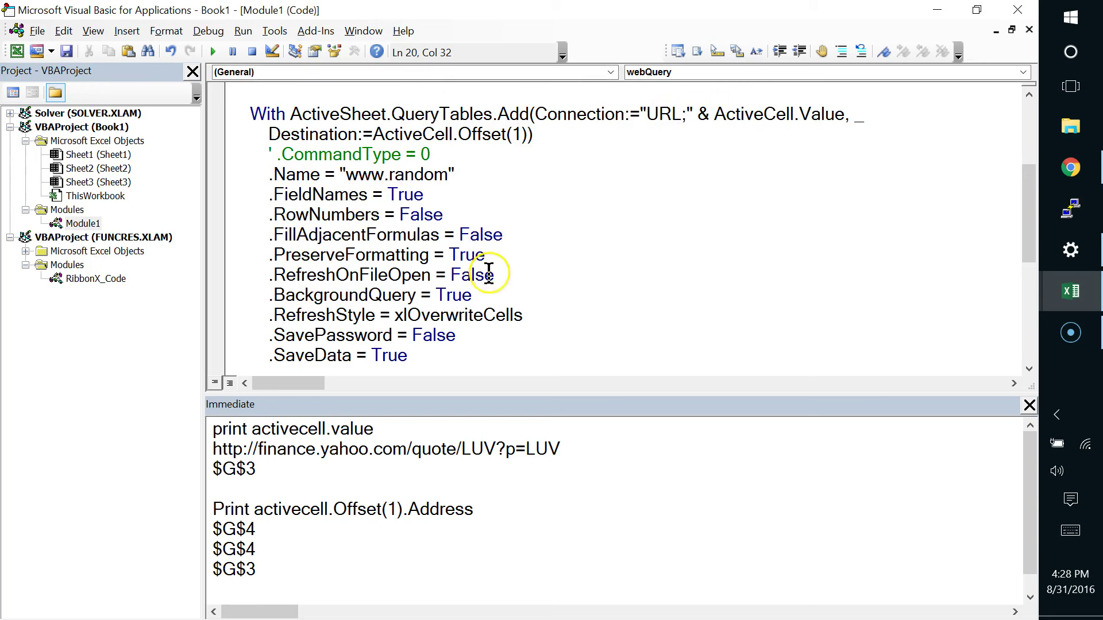
pyautogui.moveTo(544, 313); pyautogui.dragTo(397, 310)
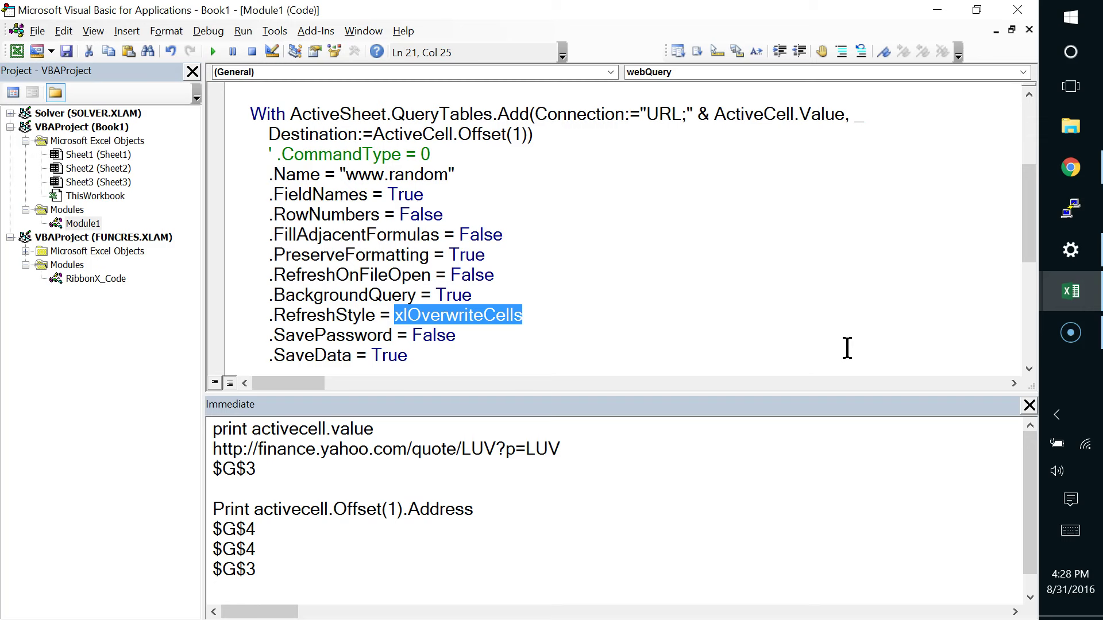
pyautogui.scroll(2, 626, 132)
pyautogui.scroll(-1, 627, 187)
pyautogui.scroll(-2, 626, 187)
pyautogui.scroll(1, 627, 188)
# Switch to Excel and enter the ticker LUV in cell G2, above the URL cell
pyautogui.hotkey('alt', 'F11')
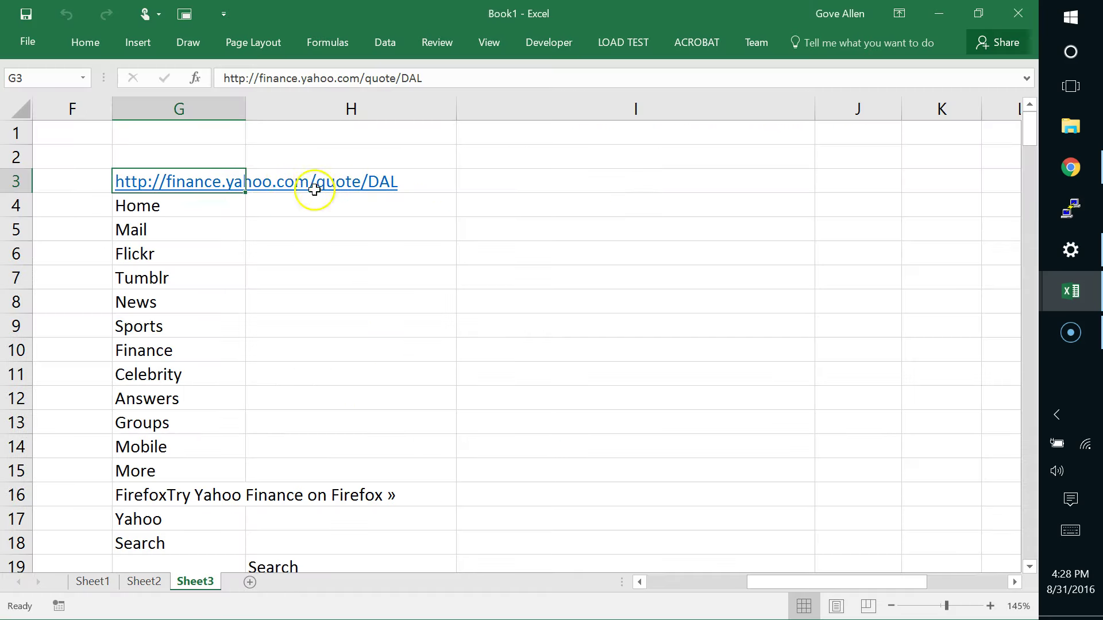
pyautogui.click(214, 154)
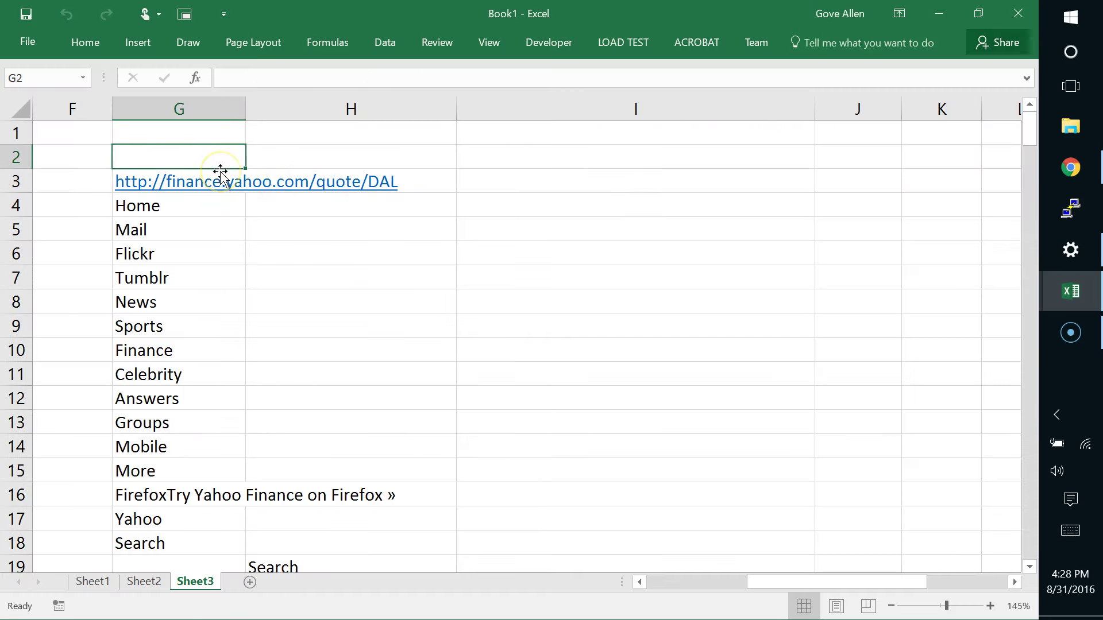
pyautogui.write('lifestyle')
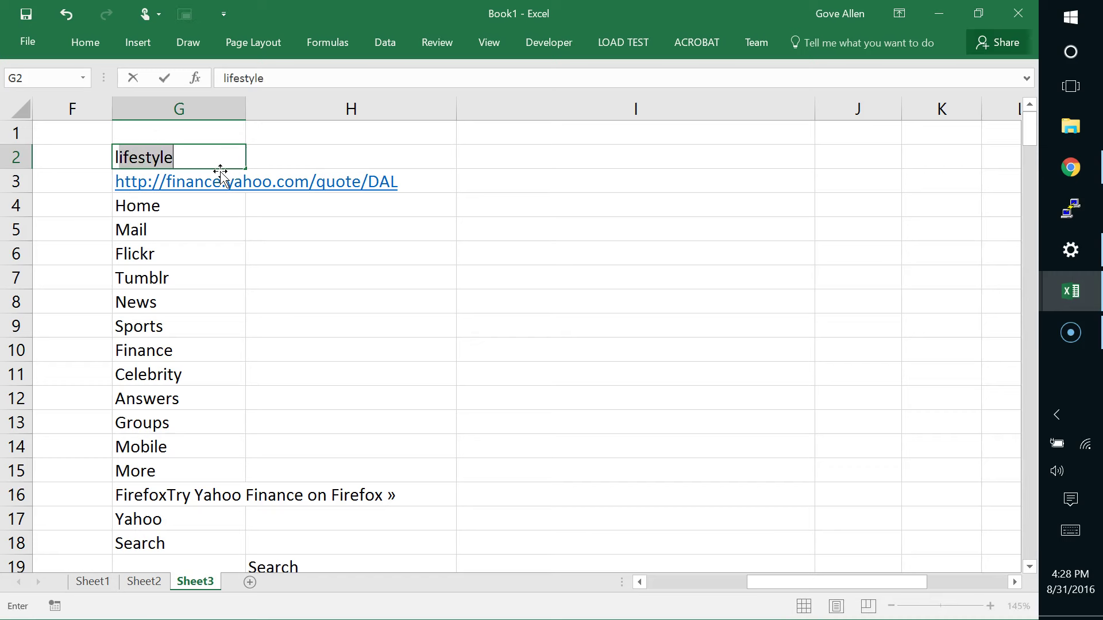
pyautogui.press('BackSpace')
pyautogui.write('L:UV')
pyautogui.press('BackSpace')
pyautogui.press('BackSpace')
pyautogui.press('BackSpace')
pyautogui.press('BackSpace')
pyautogui.press('BackSpace')
pyautogui.write('=')
pyautogui.press('BackSpace')
pyautogui.write('lKUV')
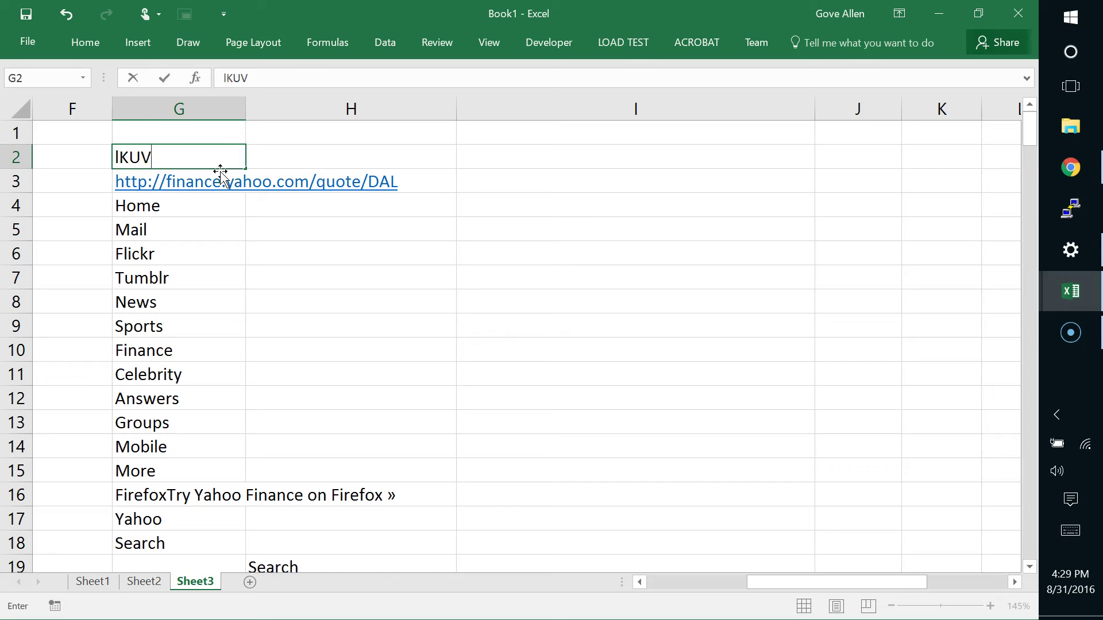
pyautogui.press('BackSpace')
pyautogui.press('BackSpace')
pyautogui.press('BackSpace')
pyautogui.press('BackSpace')
pyautogui.write('LUV')
pyautogui.press('Return')
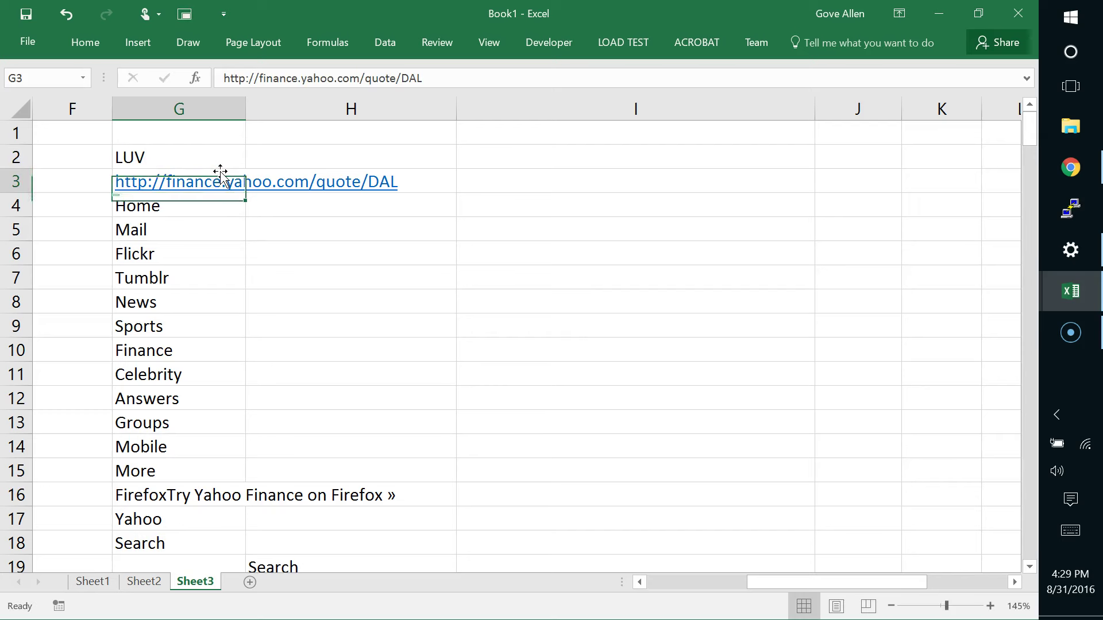
pyautogui.click(222, 78)
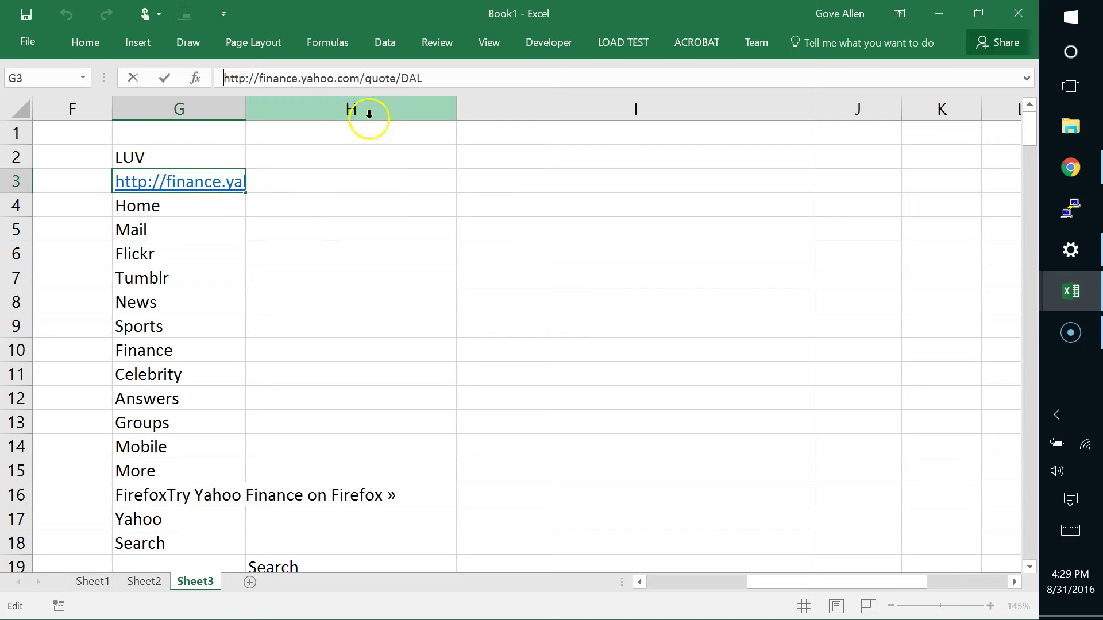
pyautogui.write('="')
pyautogui.press('End')
pyautogui.press('BackSpace')
pyautogui.press('BackSpace')
pyautogui.press('BackSpace')
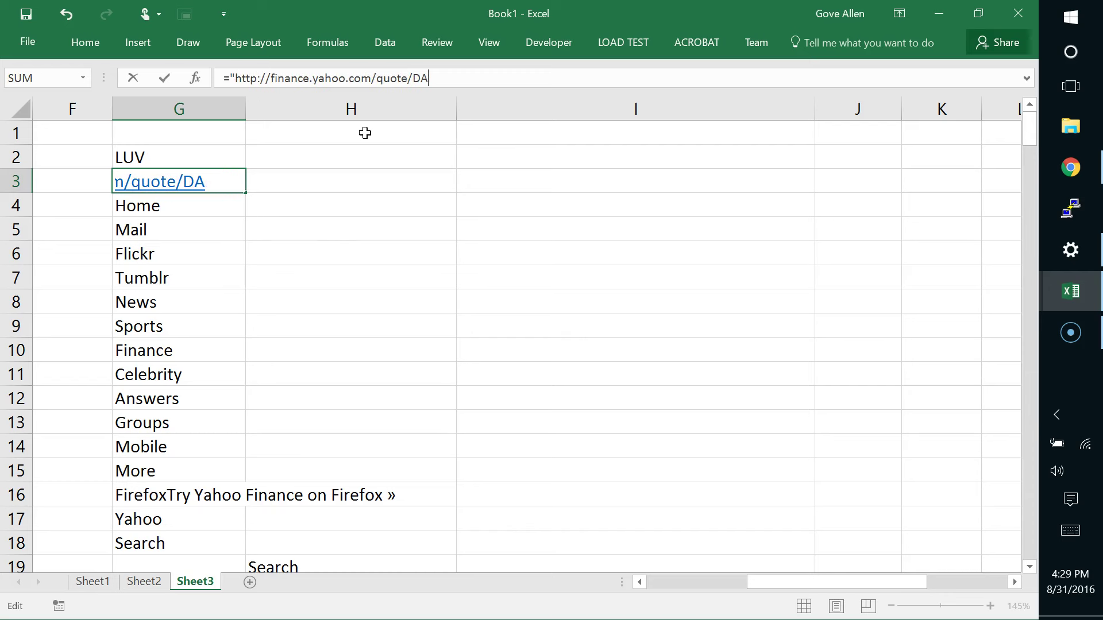
pyautogui.write('" &')
pyautogui.hotkey('shift', 'space')
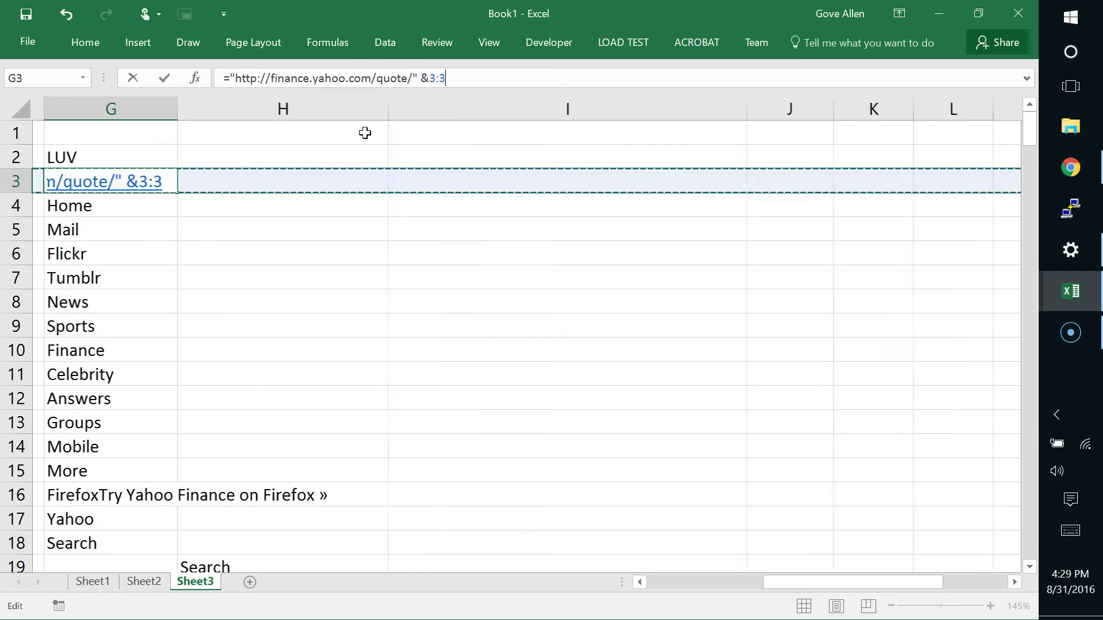
pyautogui.click(134, 159)
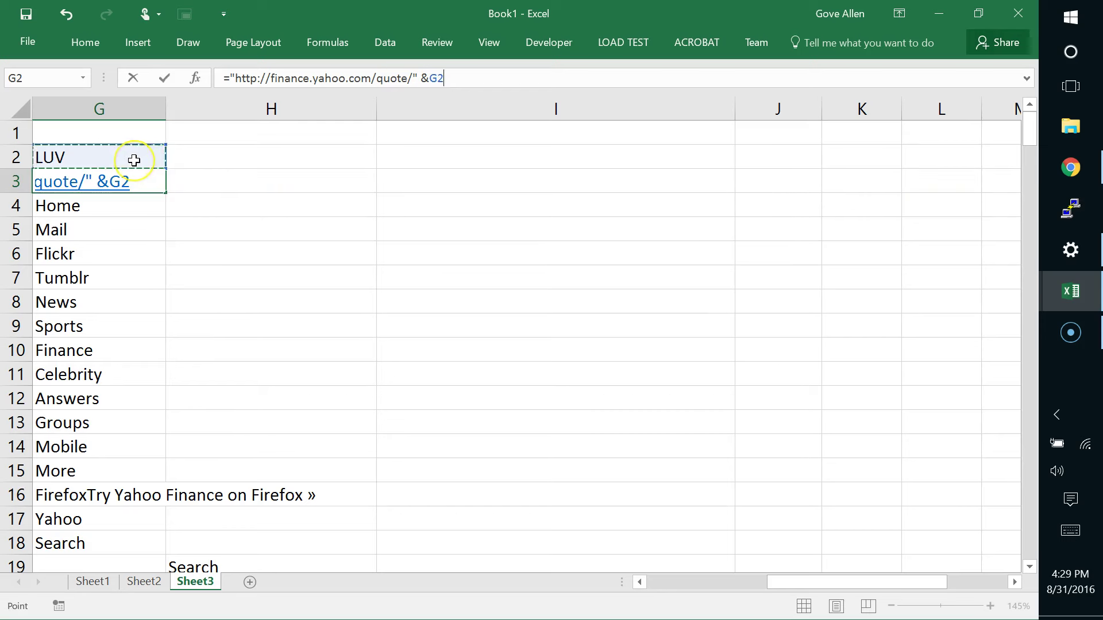
pyautogui.hotkey('ctrl', 'Return')
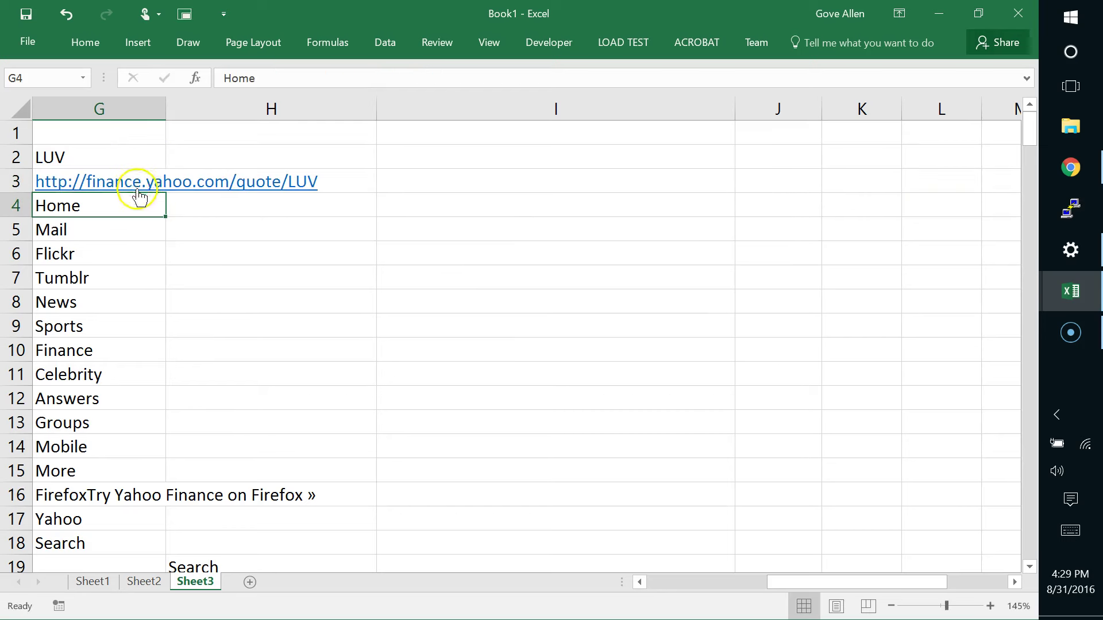
pyautogui.press('Left')
pyautogui.press('Right')
pyautogui.press('Up')
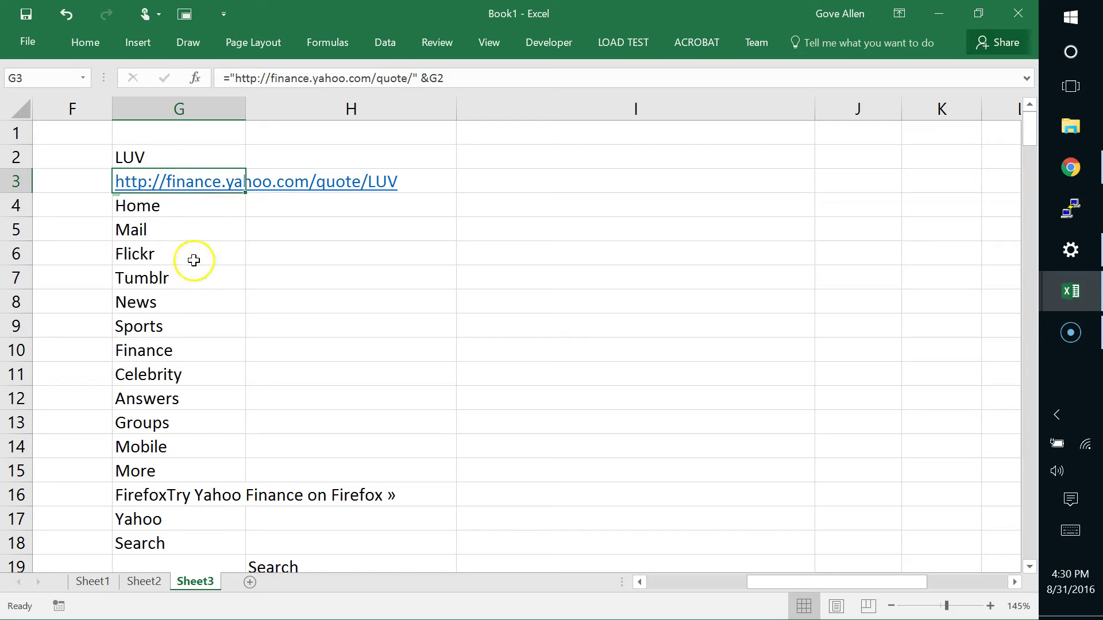
# Set the ticker in G2 to UAL, run webQuery from G3 and check the company name in the imported data
pyautogui.click(156, 161)
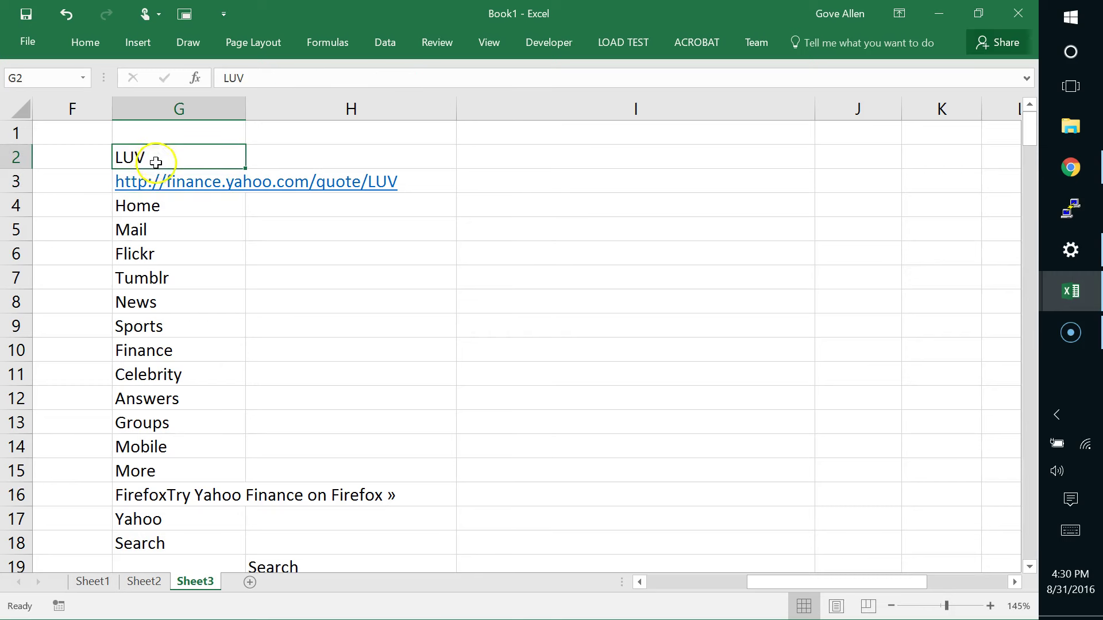
pyautogui.write('UAL')
pyautogui.press('Return')
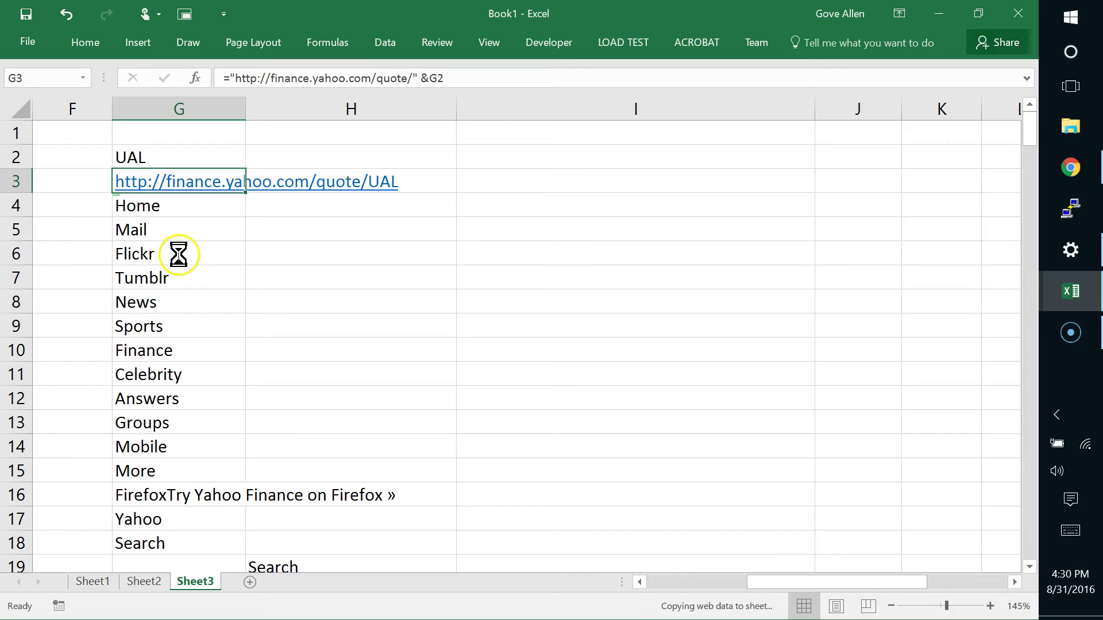
pyautogui.scroll(-4, 184, 259)
pyautogui.scroll(-16, 184, 259)
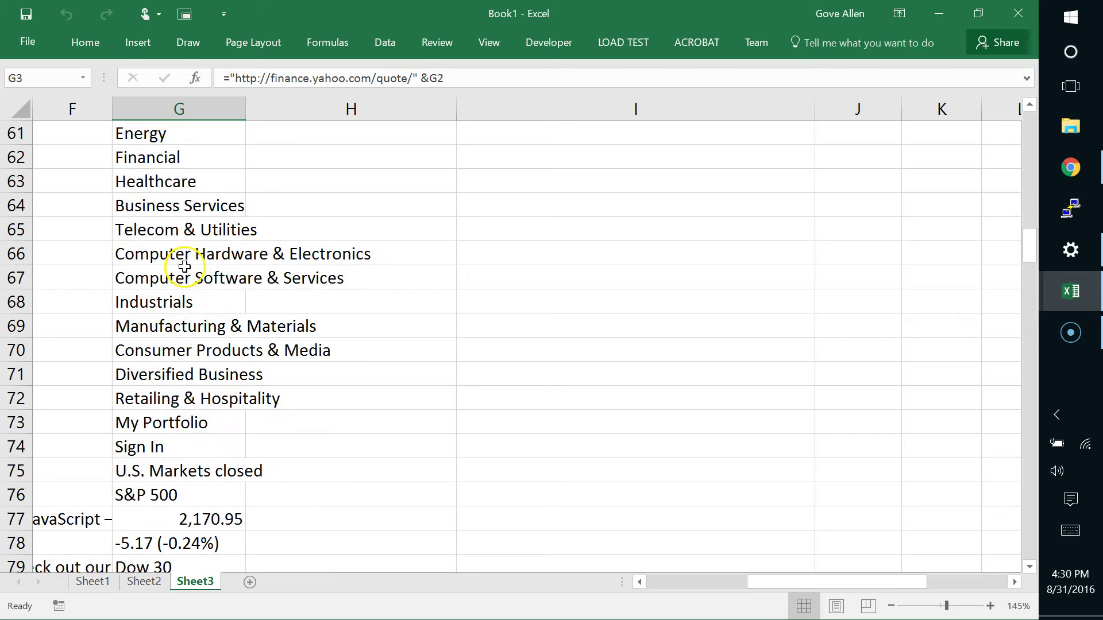
pyautogui.scroll(-5, 184, 267)
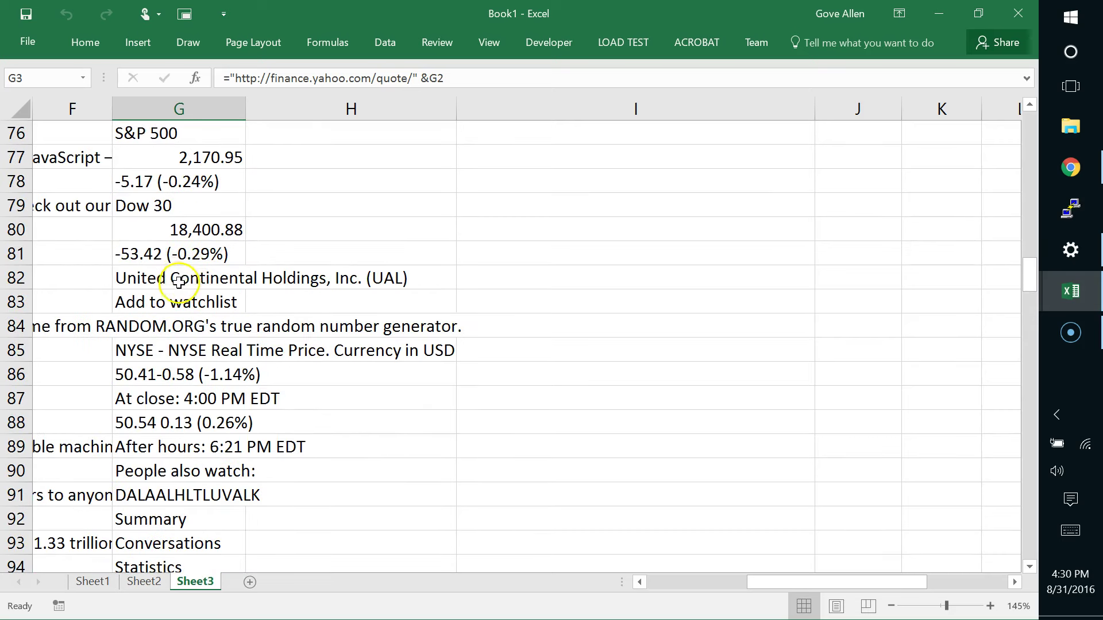
pyautogui.click(159, 278)
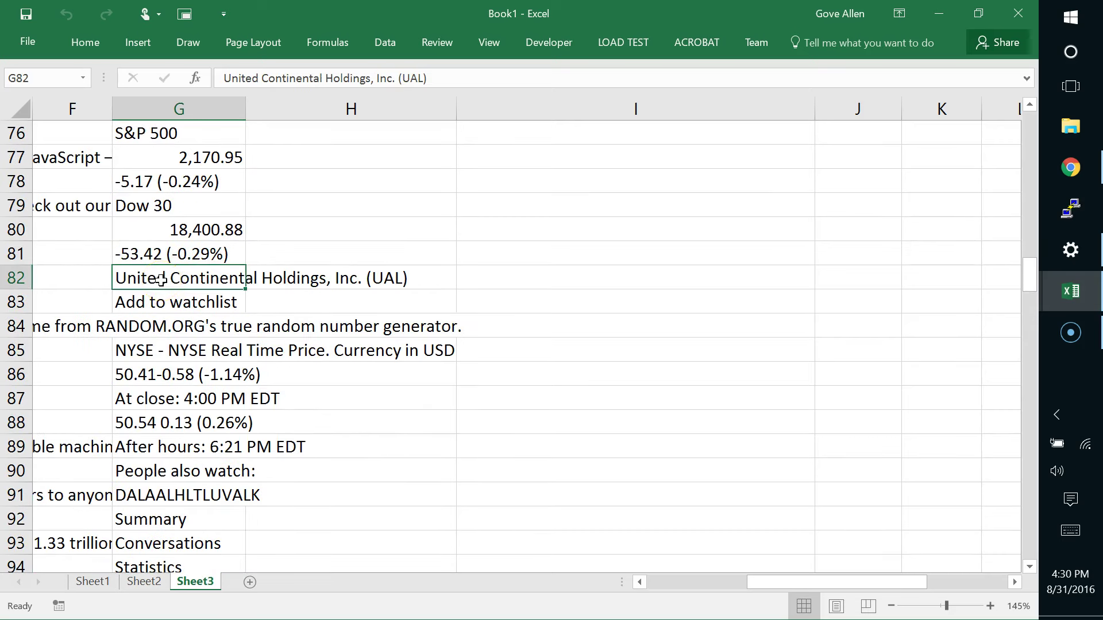
pyautogui.hotkey('ctrl', 'Home')
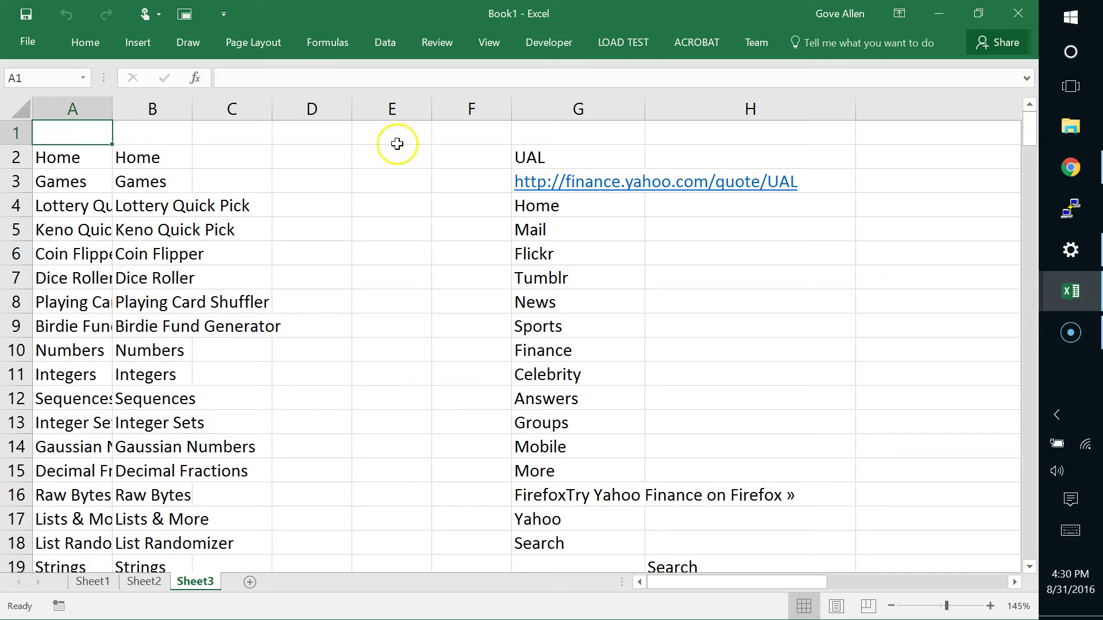
# Clear the old imported data from Sheet2 and delete that sheet from the workbook
pyautogui.click(94, 584)
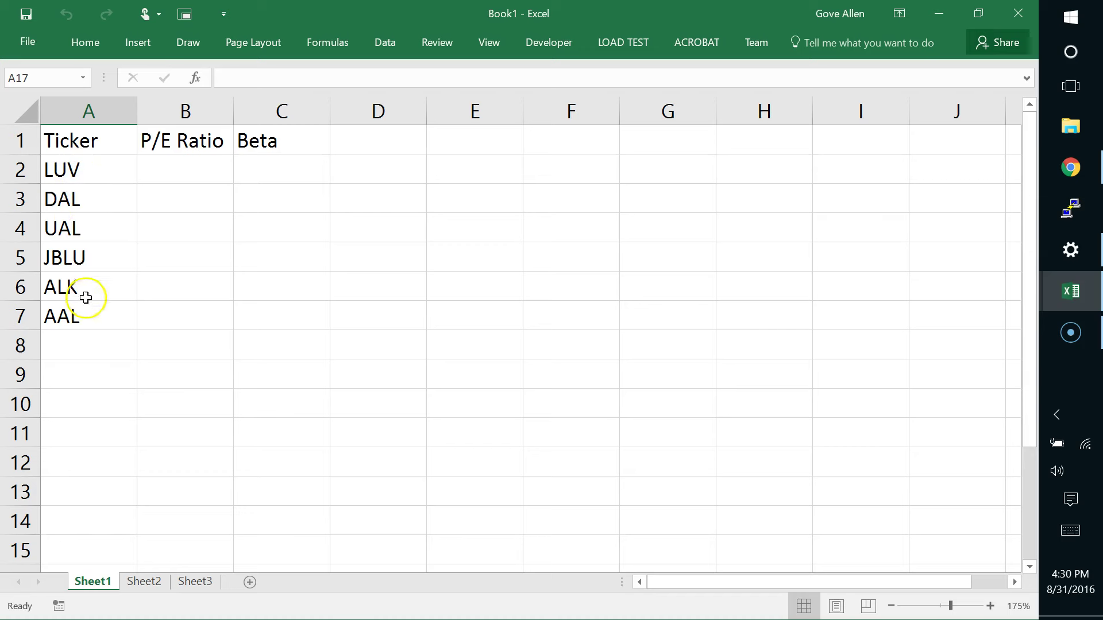
pyautogui.click(145, 586)
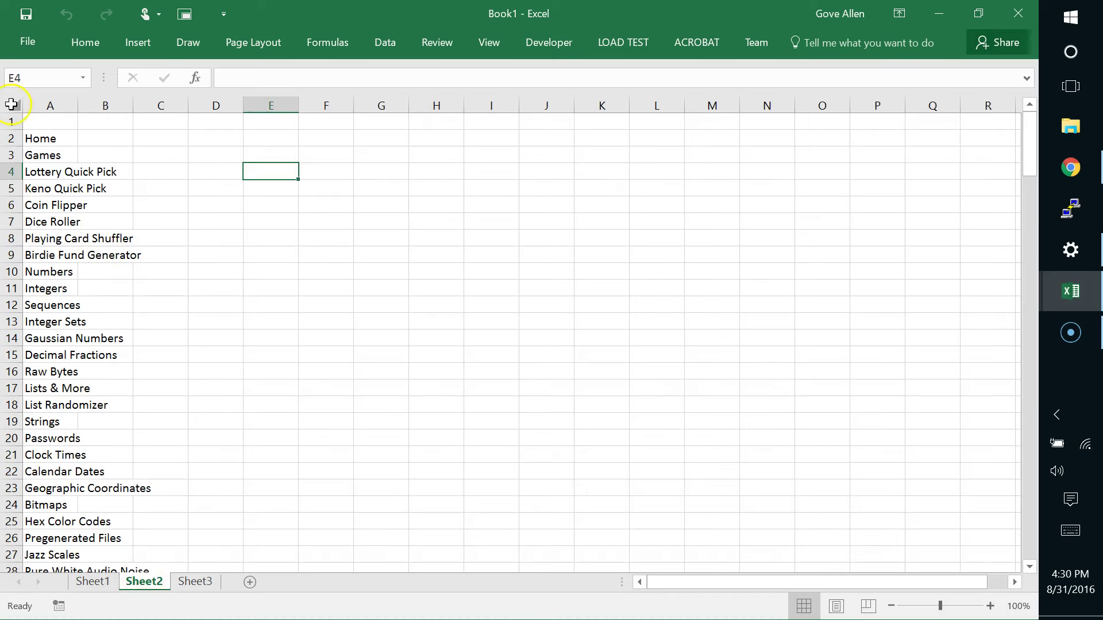
pyautogui.click(11, 104)
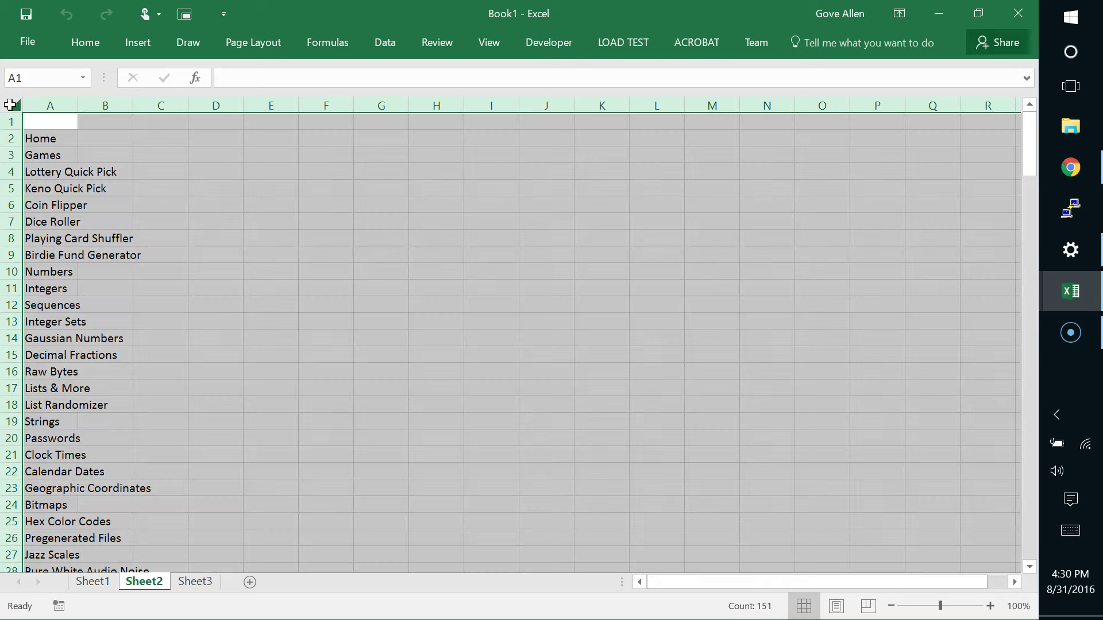
pyautogui.press('Delete')
pyautogui.click(494, 367)
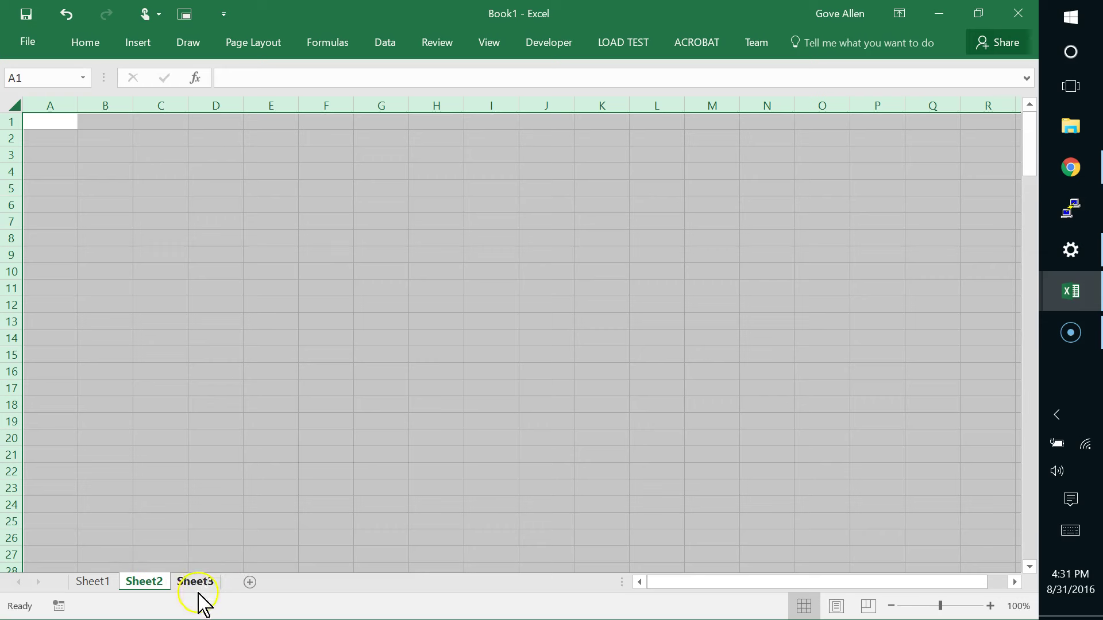
pyautogui.rightClick(152, 582)
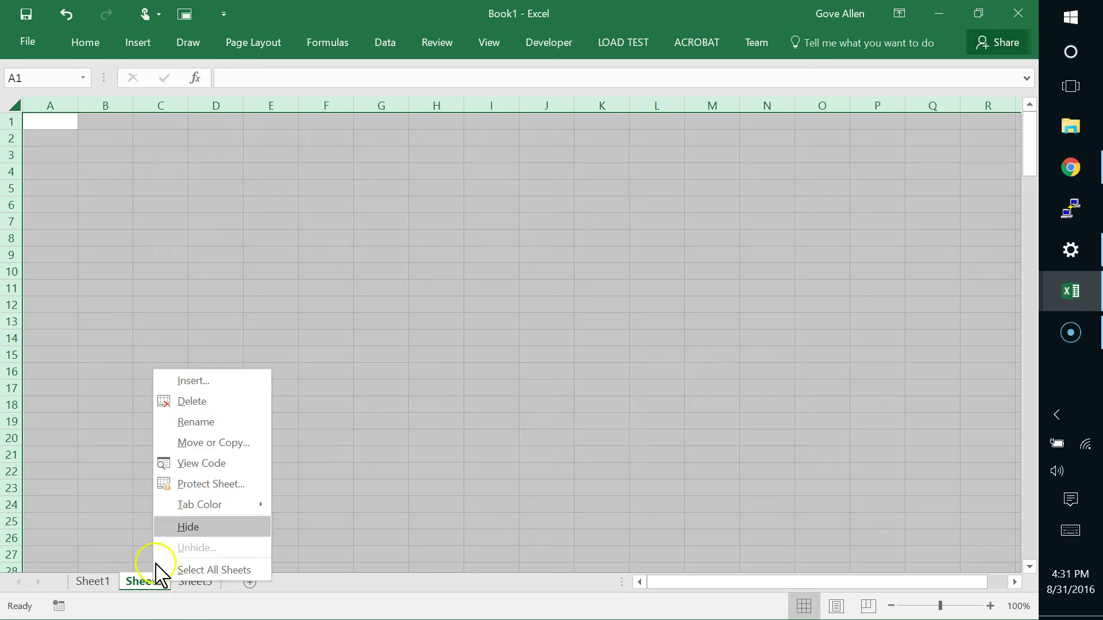
pyautogui.click(193, 401)
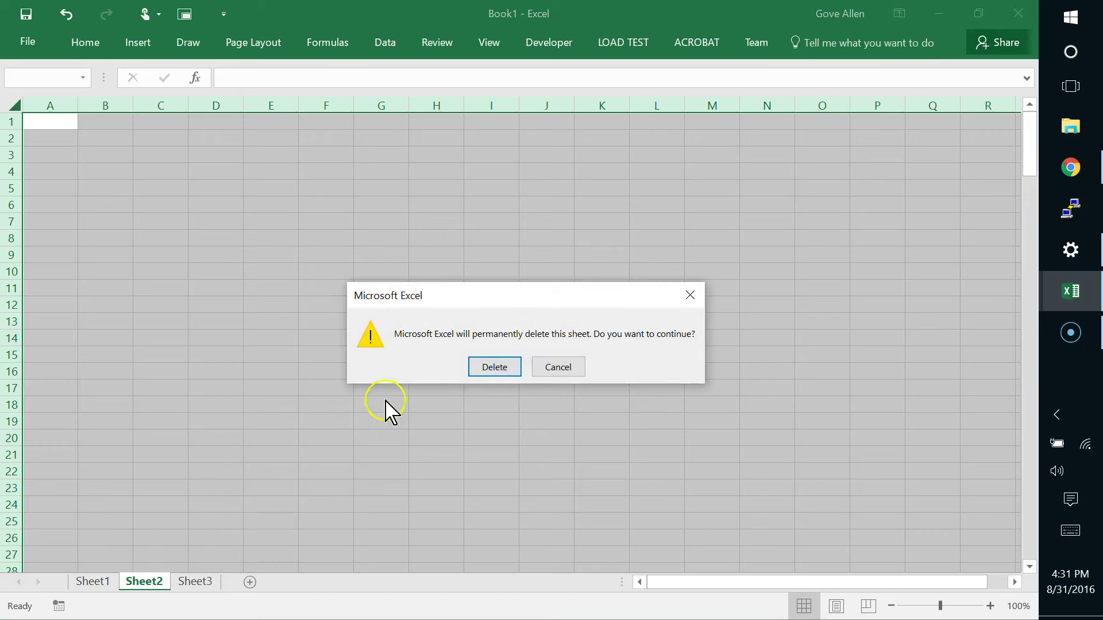
pyautogui.click(495, 366)
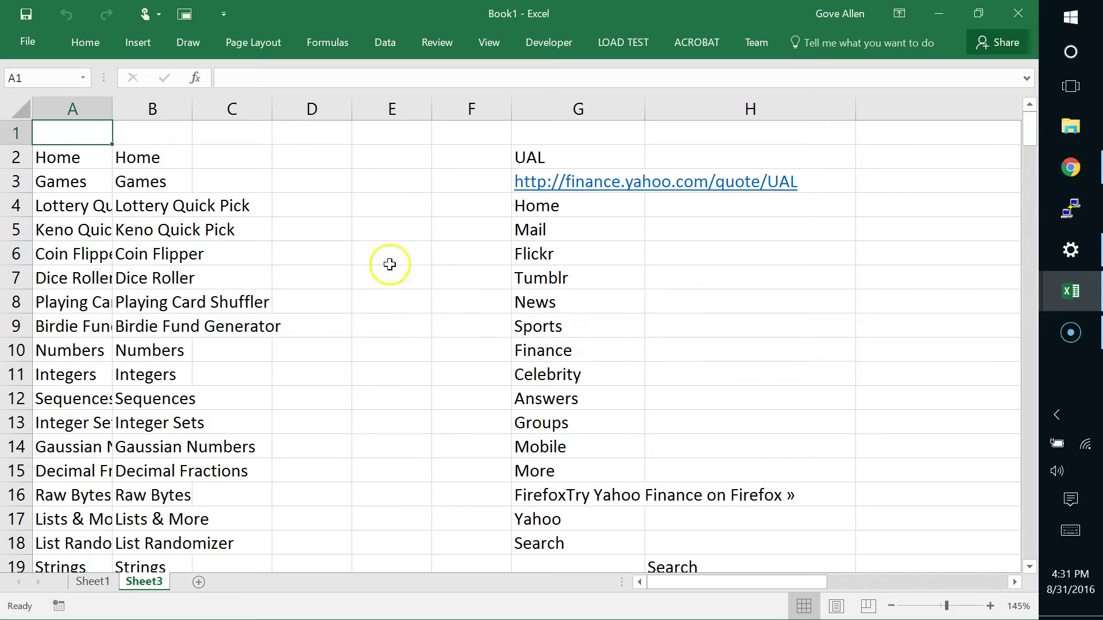
# On Sheet3, delete columns A through F and the empty first row so the ticker sits in A1
pyautogui.moveTo(475, 110); pyautogui.dragTo(72, 109)
pyautogui.hotkey('ctrl', '-')
pyautogui.click(12, 132)
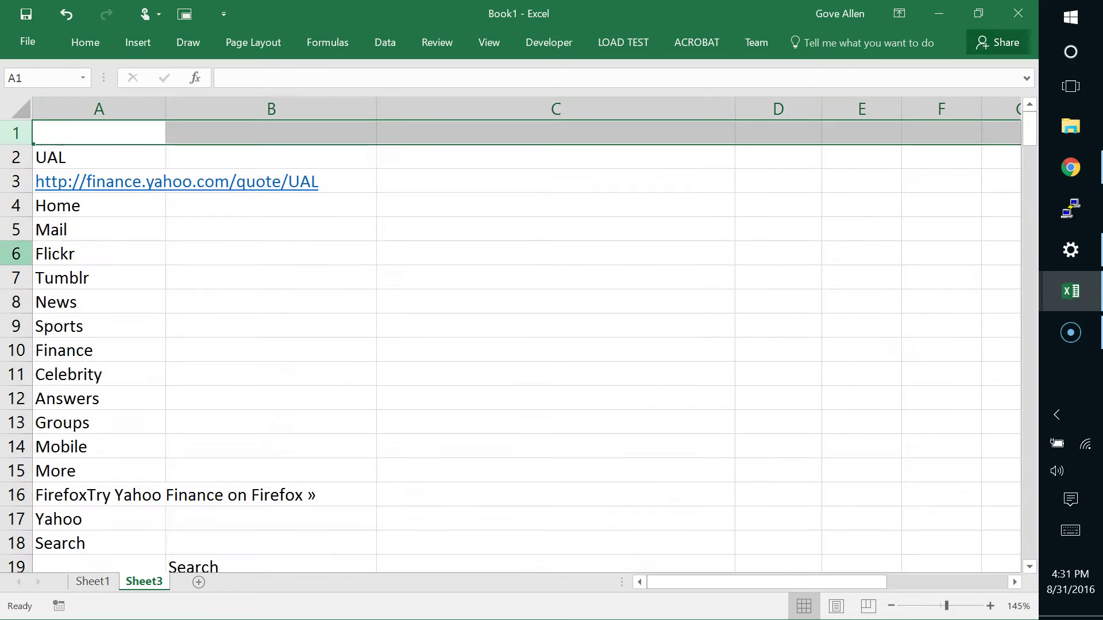
pyautogui.hotkey('ctrl', '-')
pyautogui.click(270, 331)
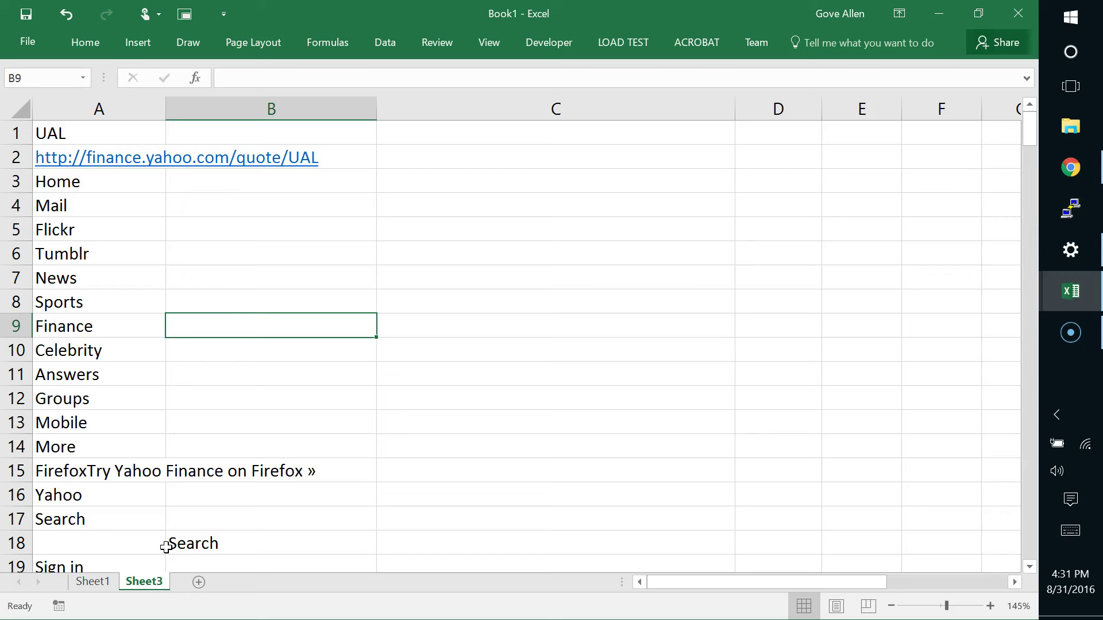
pyautogui.press('Right')
pyautogui.press('alt')
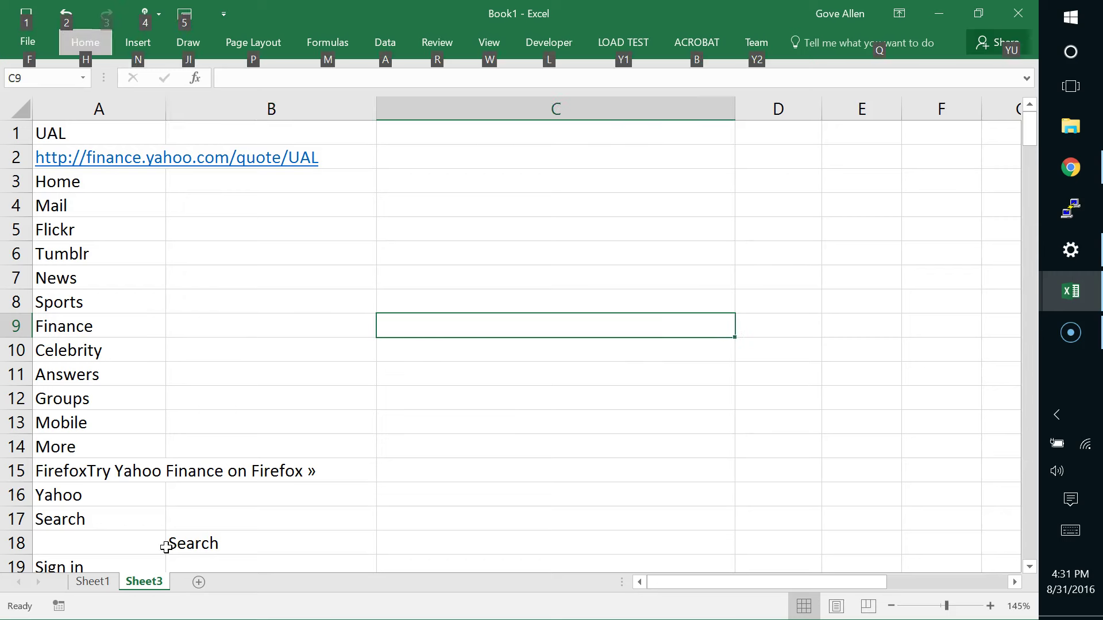
pyautogui.press('Escape')
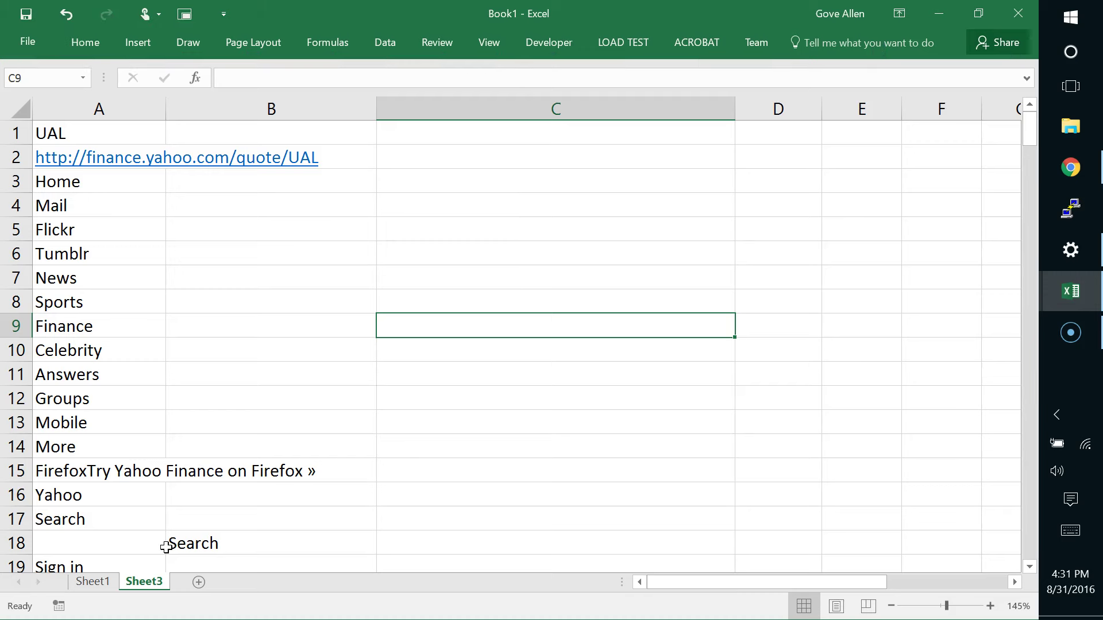
# Rename Sheet1 as Tickers and Sheet3 as WebQuery
pyautogui.click(85, 583)
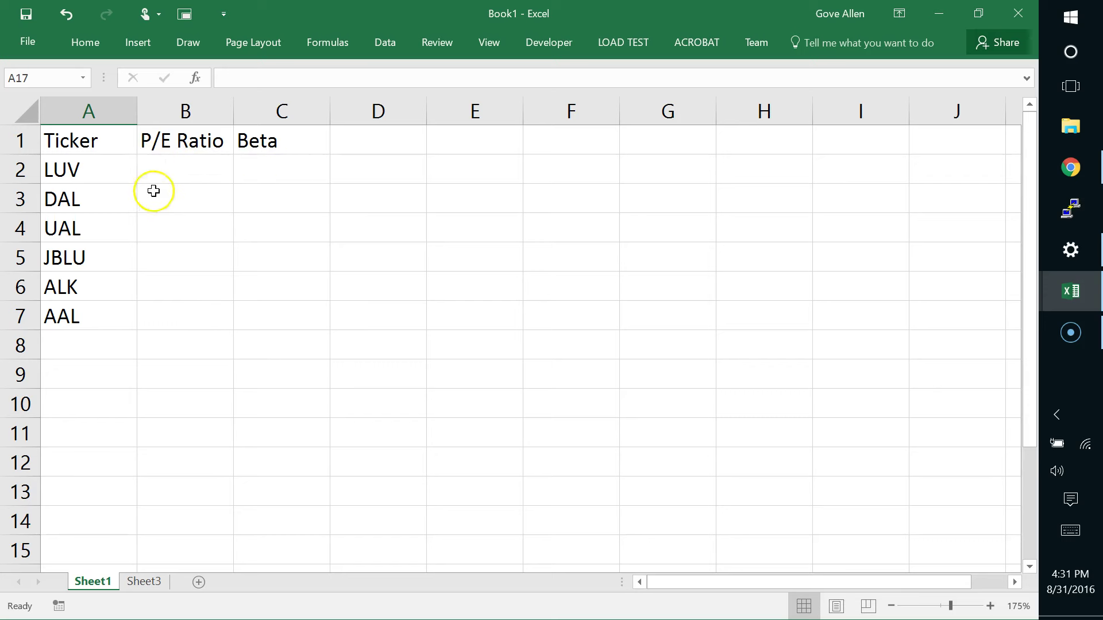
pyautogui.hotkey('alt', 'F11')
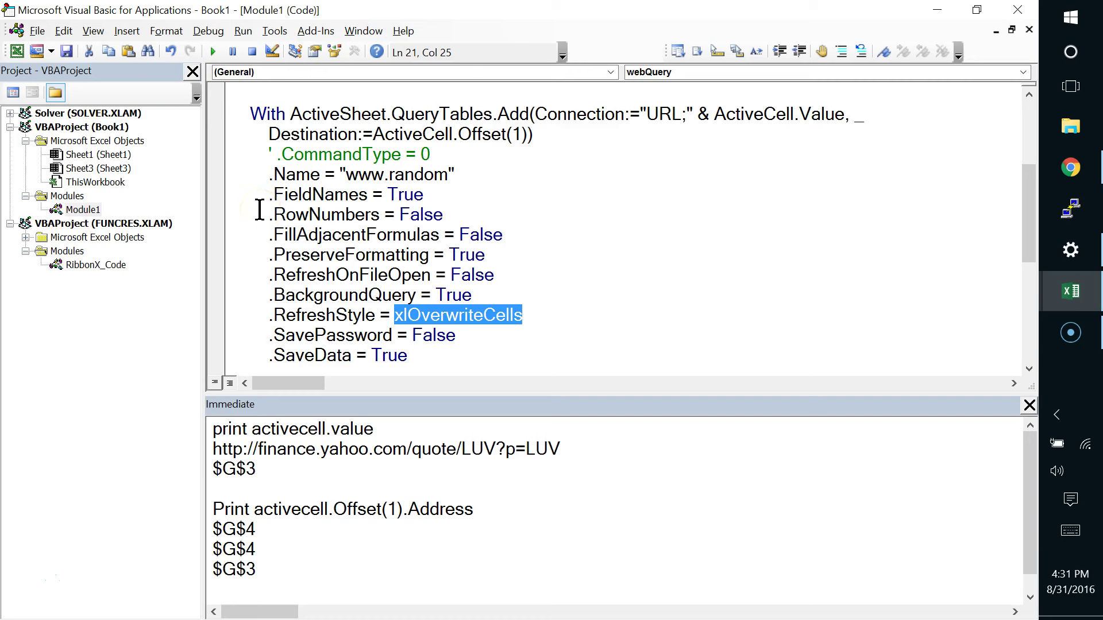
pyautogui.hotkey('alt', 'F11')
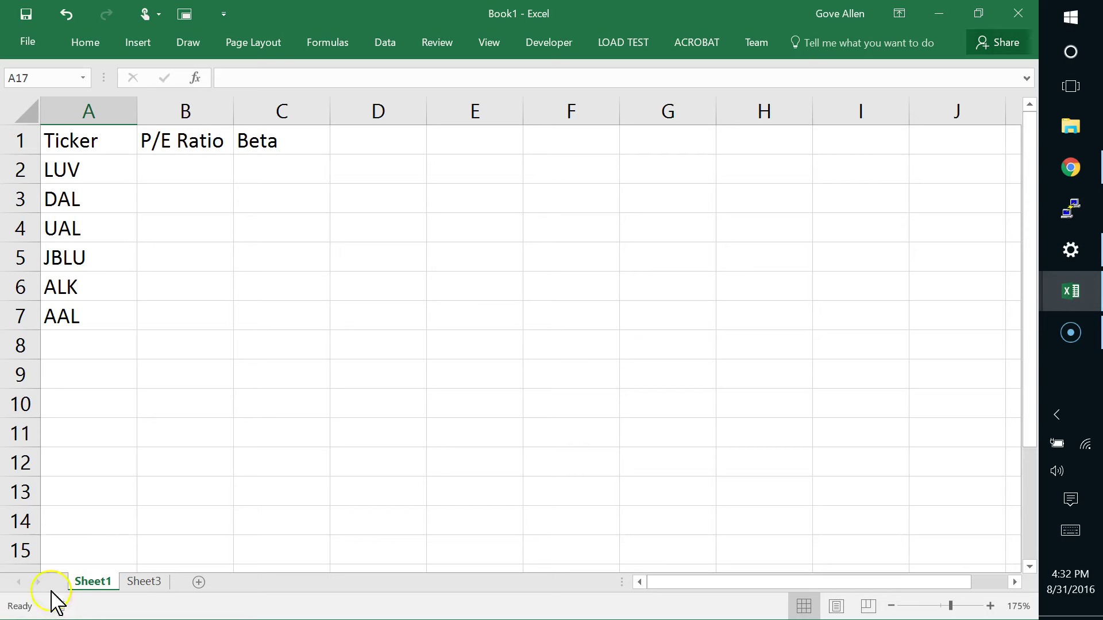
pyautogui.doubleClick(103, 584)
pyautogui.write('Tickers')
pyautogui.press('Return')
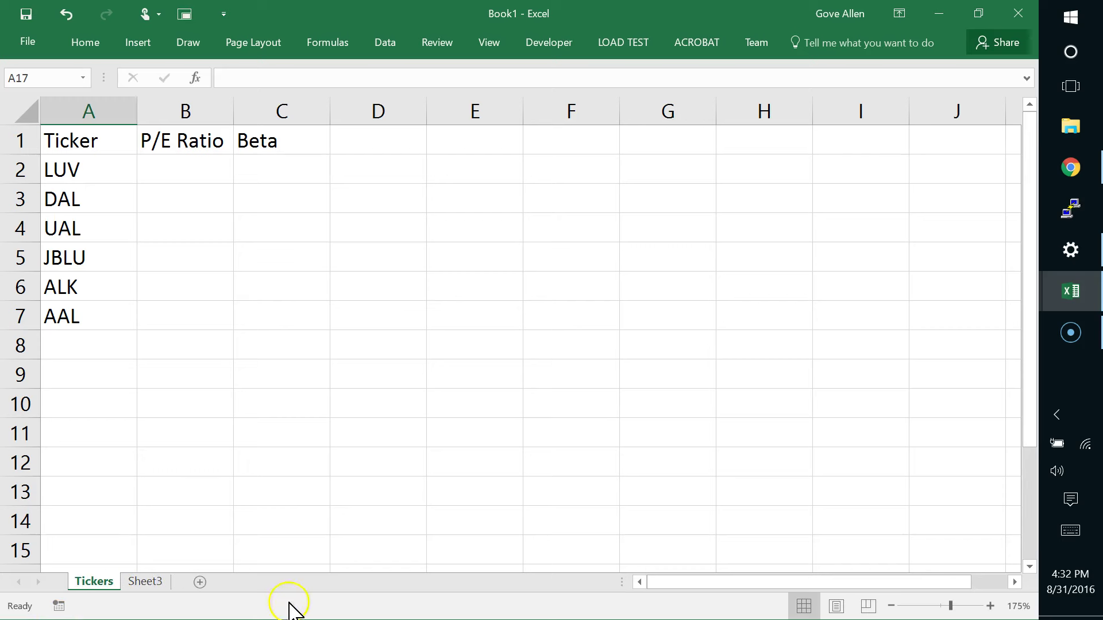
pyautogui.click(148, 583)
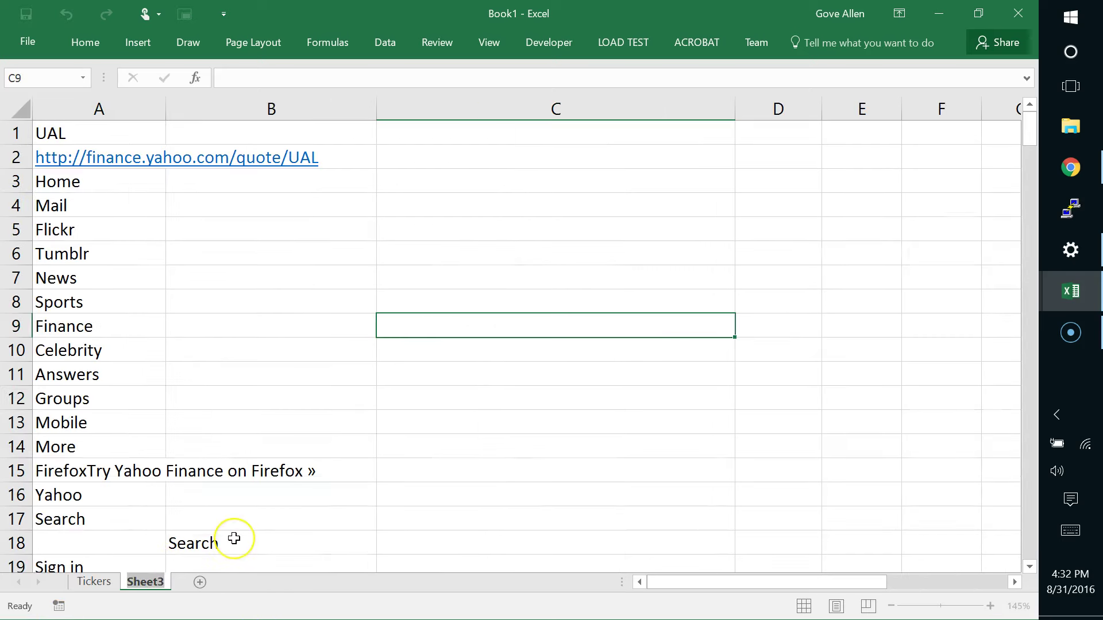
pyautogui.write('WebQuery')
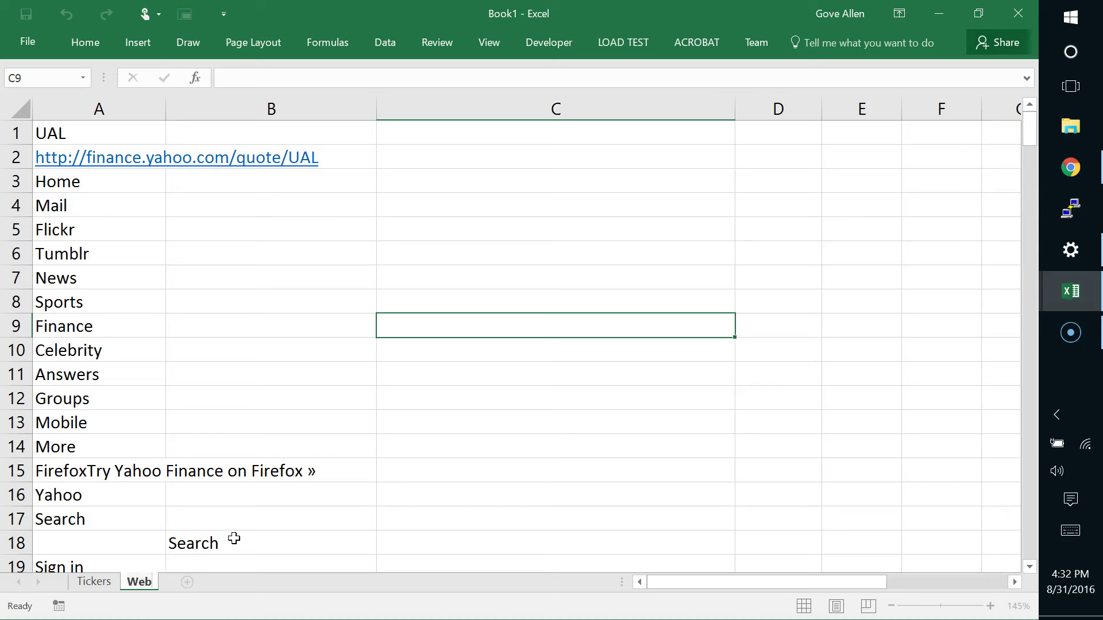
pyautogui.click(379, 446)
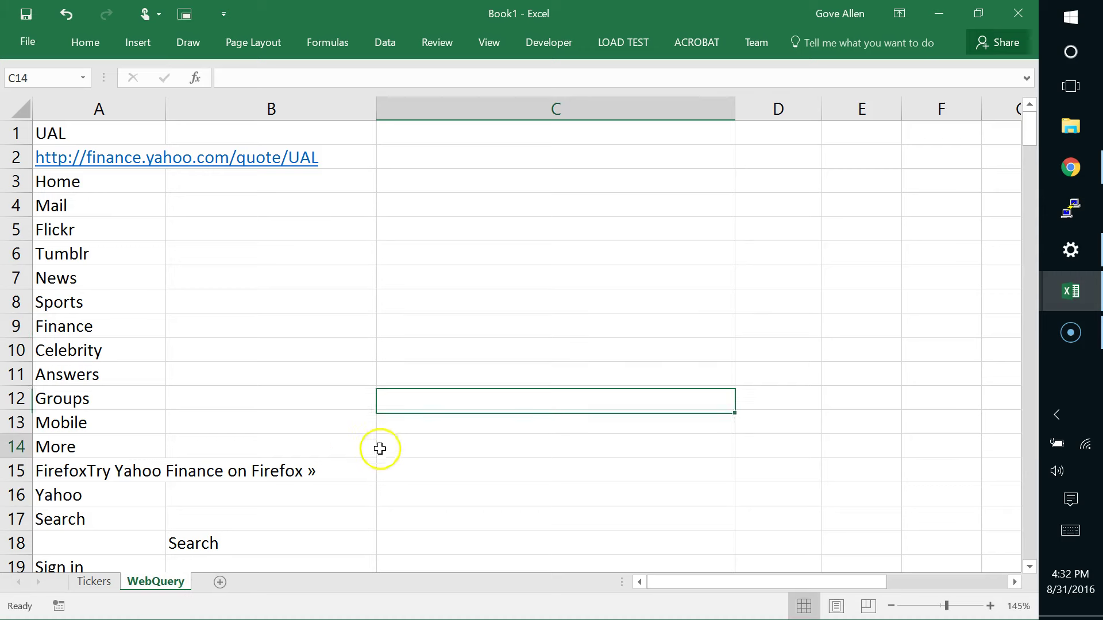
# On the Tickers sheet, select the UAL ticker in A4 as the starting cell
pyautogui.click(94, 581)
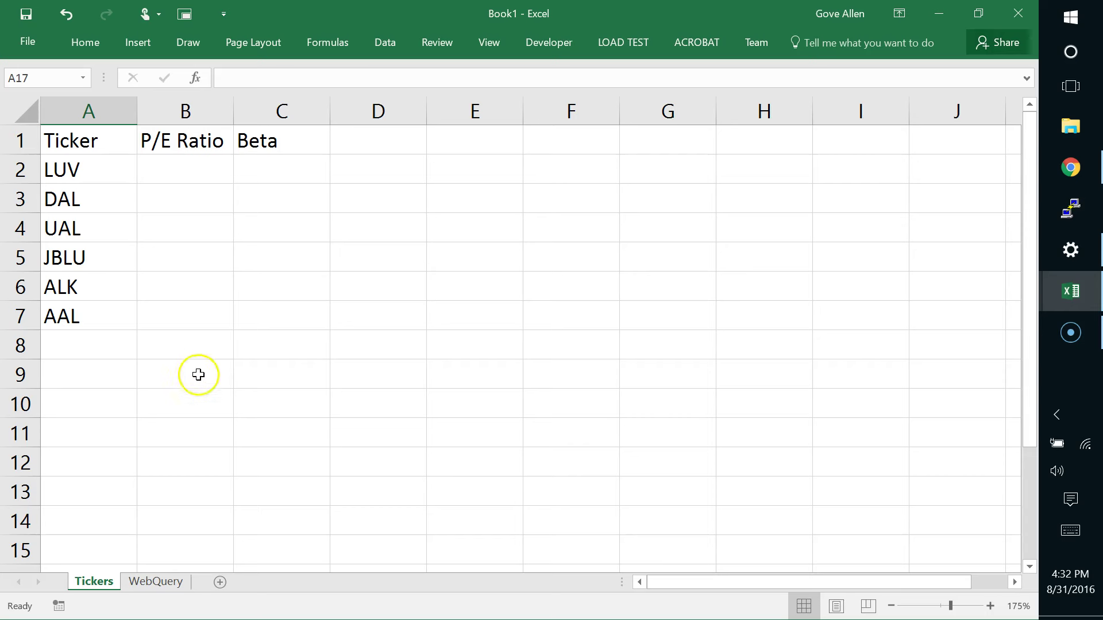
pyautogui.click(83, 203)
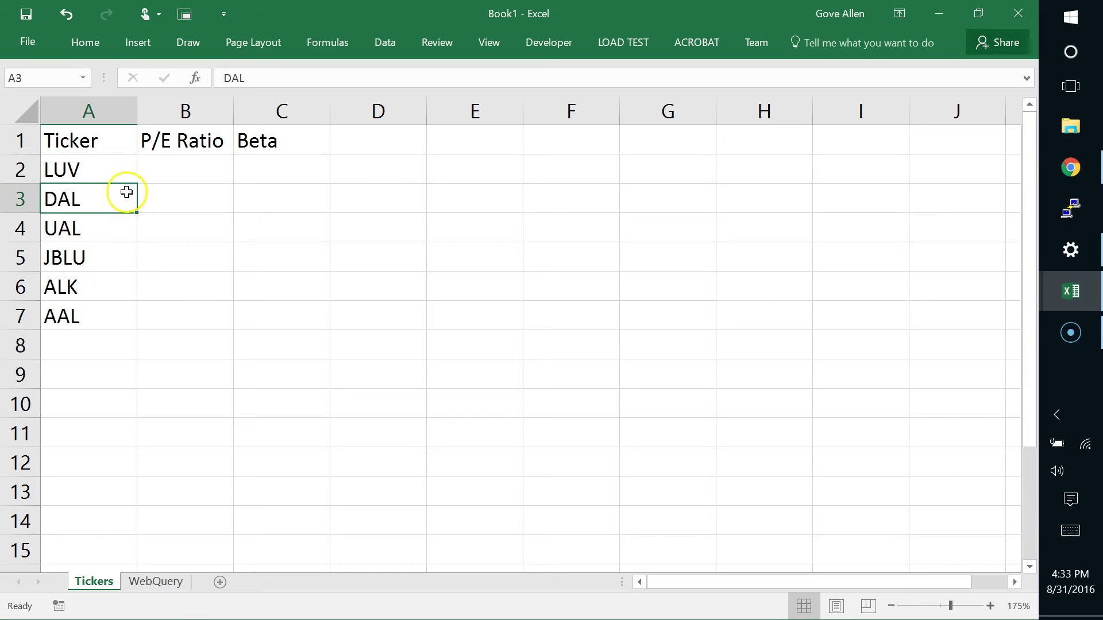
pyautogui.click(172, 194)
pyautogui.click(272, 195)
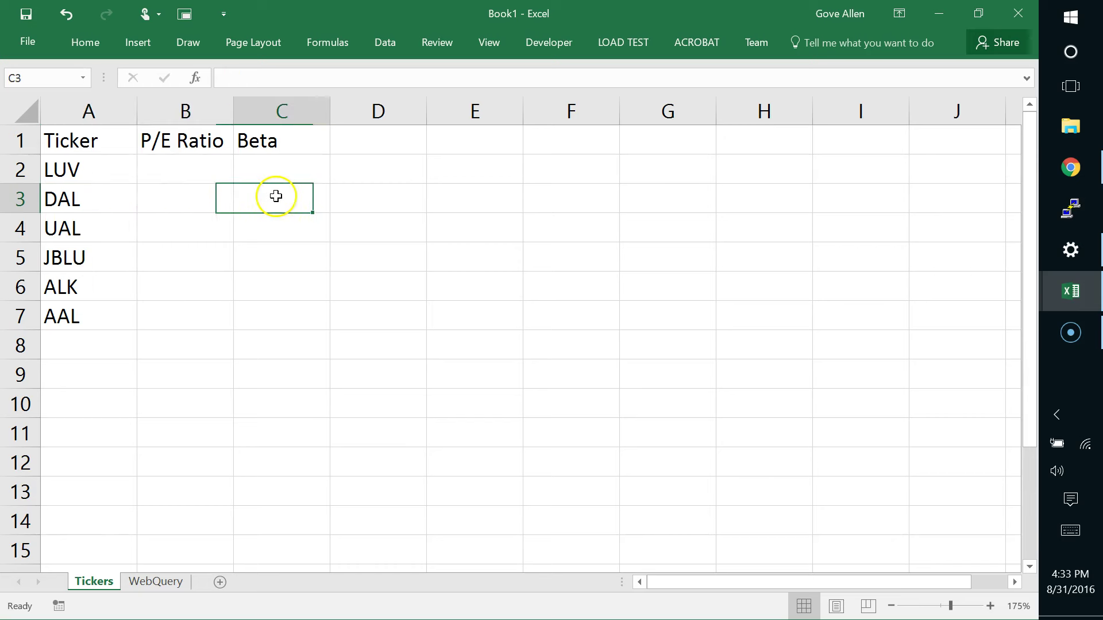
pyautogui.click(92, 236)
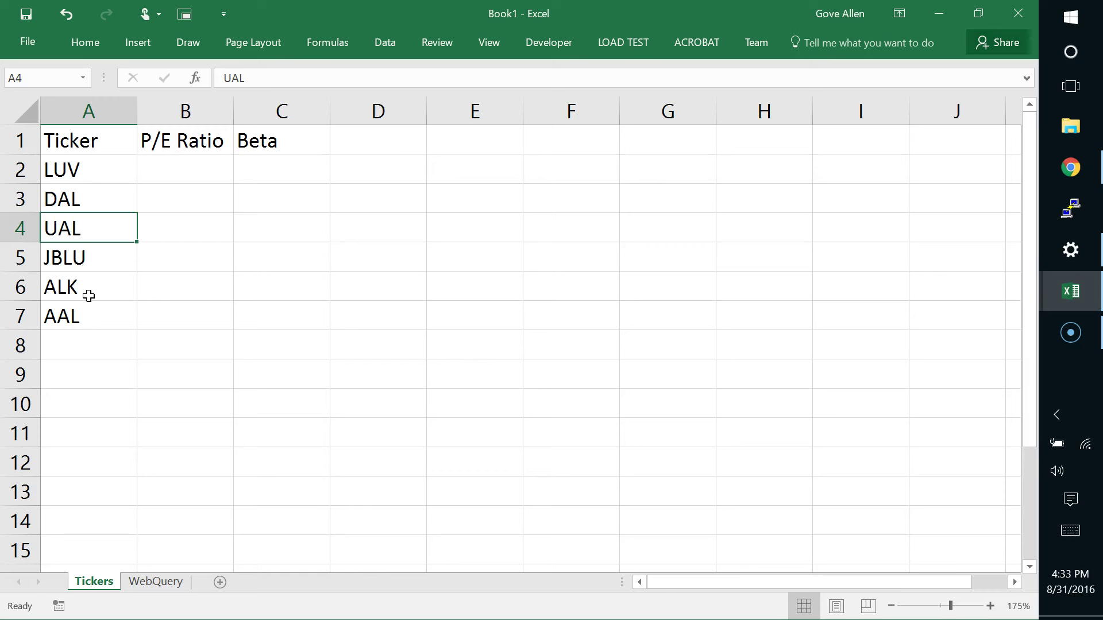
# Start recording a macro named GetStockData in This Workbook with the shortcut Ctrl+Shift+S
pyautogui.click(59, 606)
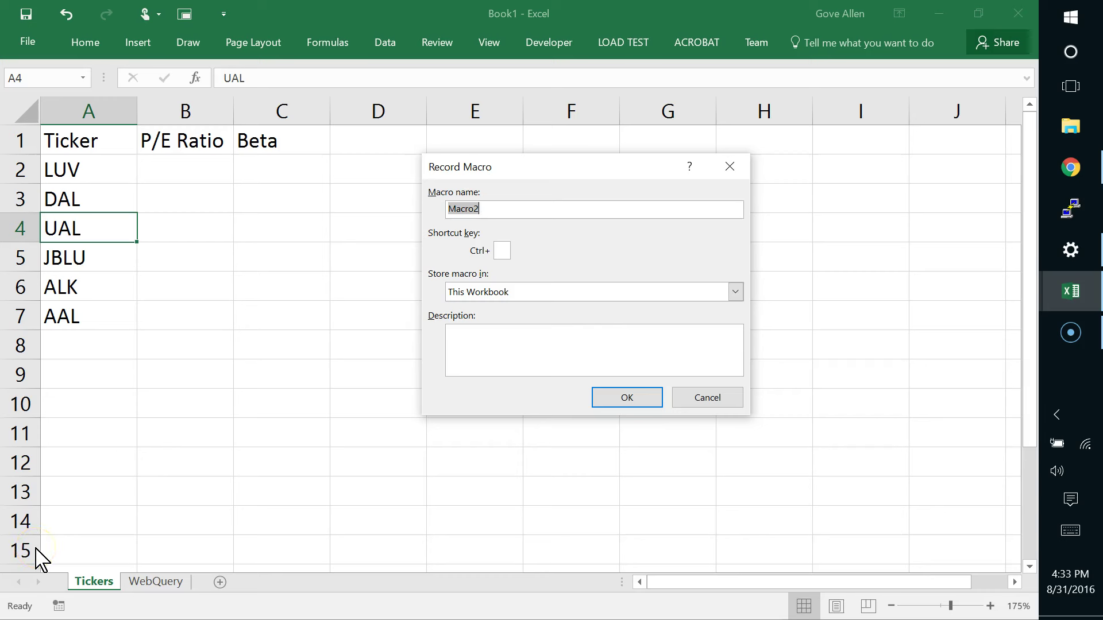
pyautogui.write('GetStockIS')
pyautogui.press('BackSpace')
pyautogui.write('Data')
pyautogui.click(502, 251)
pyautogui.write('s')
pyautogui.press('BackSpace')
pyautogui.write('S')
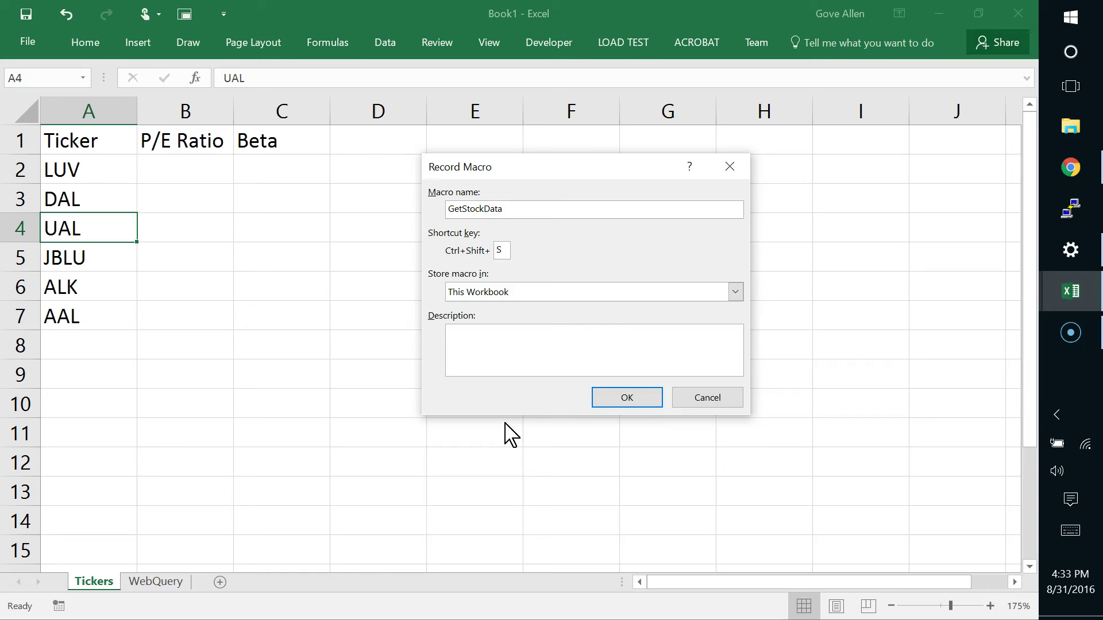
pyautogui.click(522, 347)
pyautogui.write('get')
pyautogui.press('BackSpace')
pyautogui.press('BackSpace')
pyautogui.press('BackSpace')
pyautogui.click(648, 401)
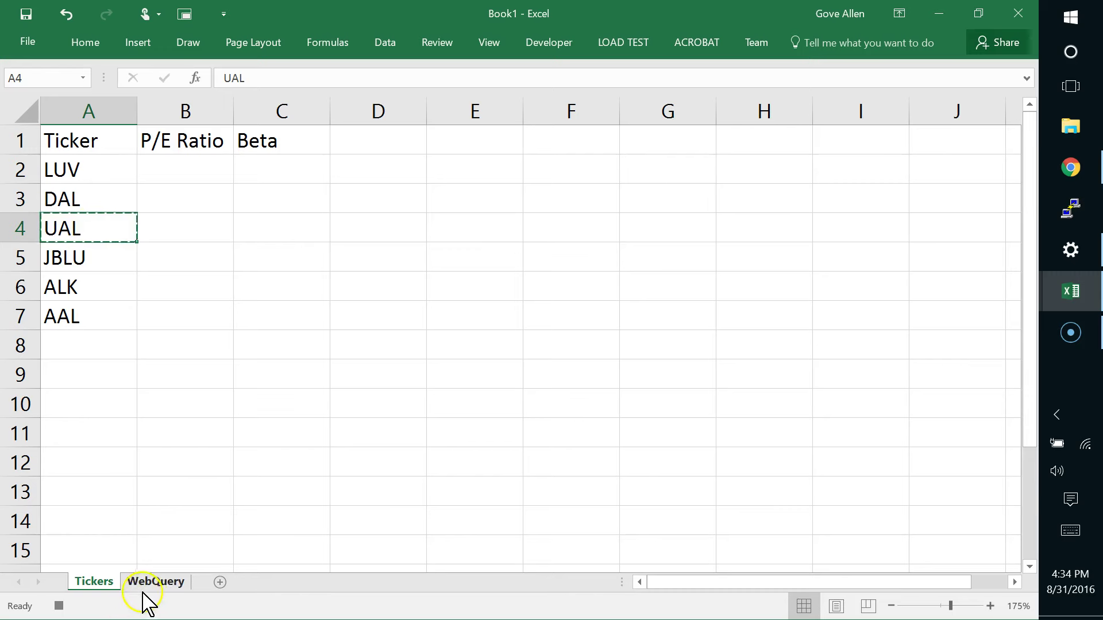
# Copy the UAL ticker into A1 of the WebQuery sheet and run the webQuery macro from A2
pyautogui.click(163, 583)
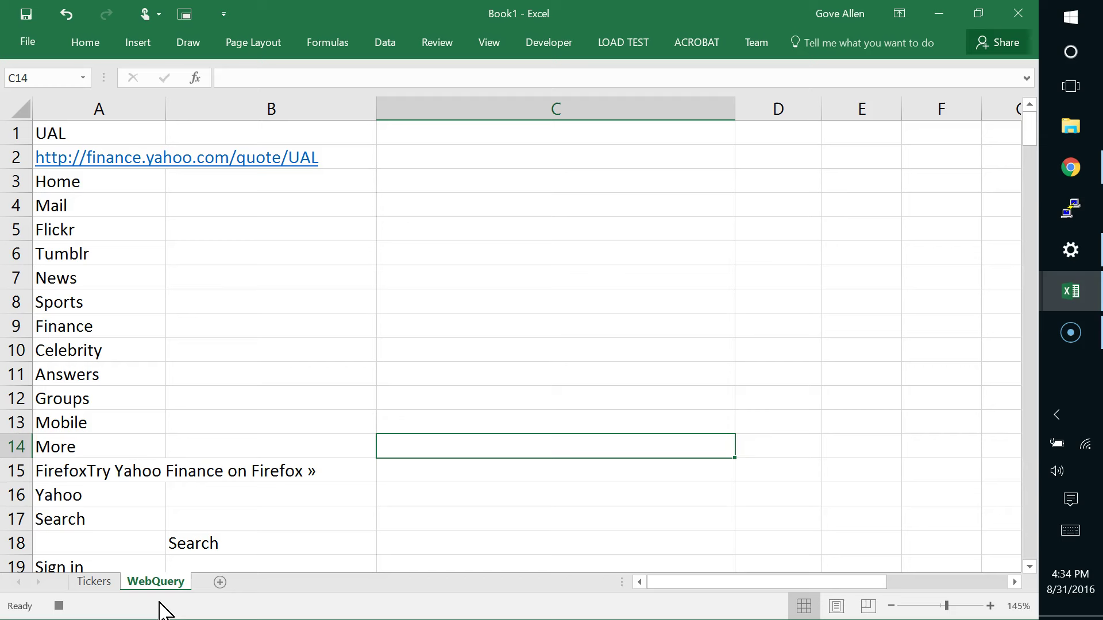
pyautogui.click(89, 135)
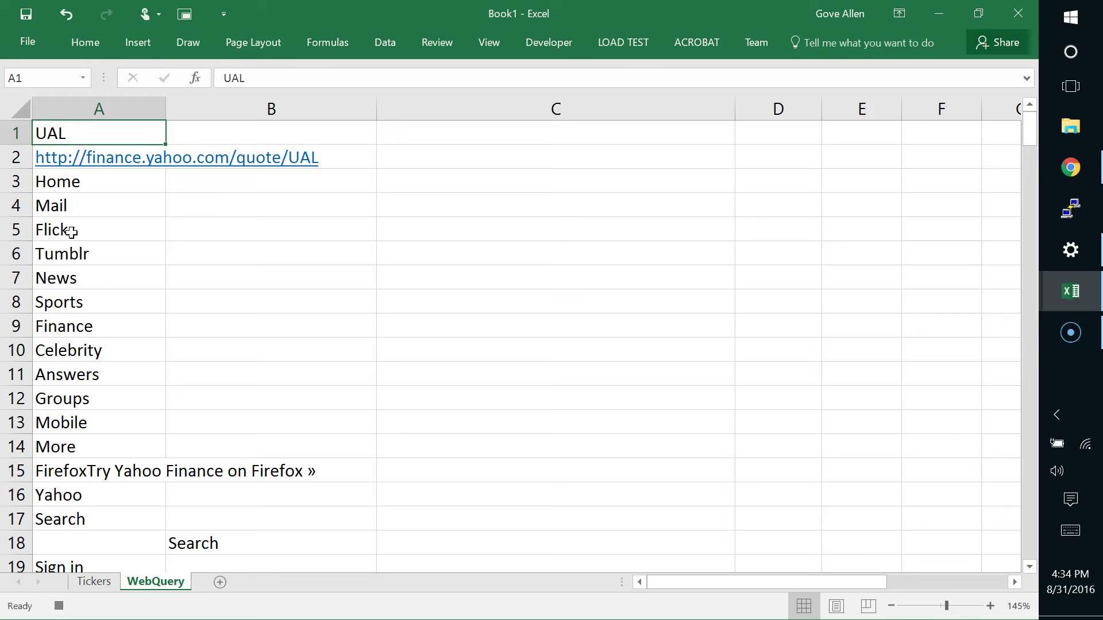
pyautogui.click(86, 157)
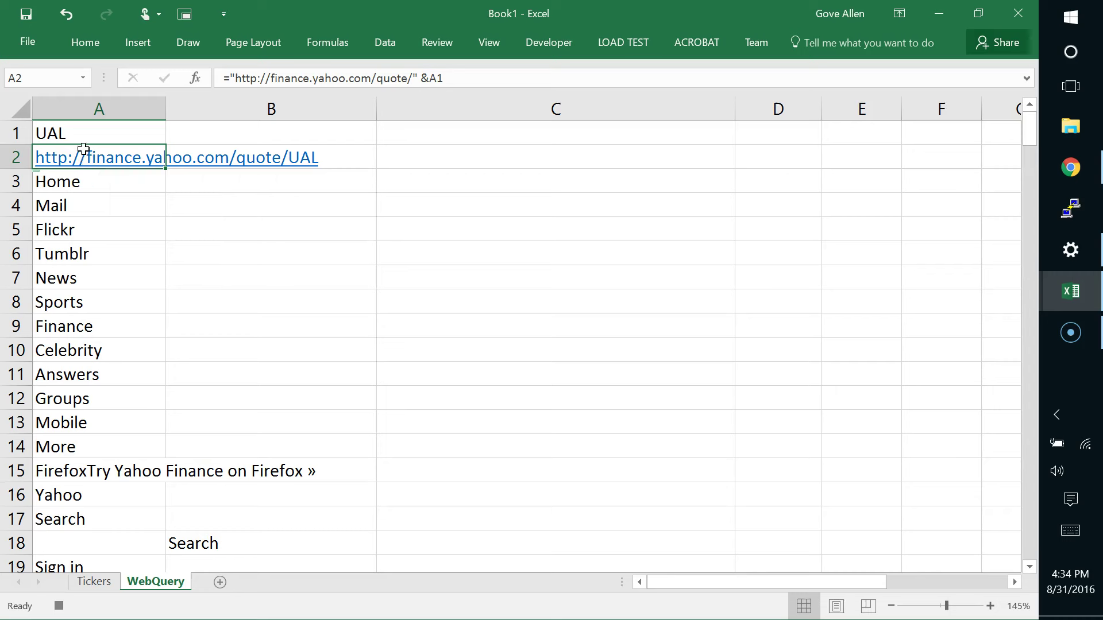
pyautogui.click(83, 149)
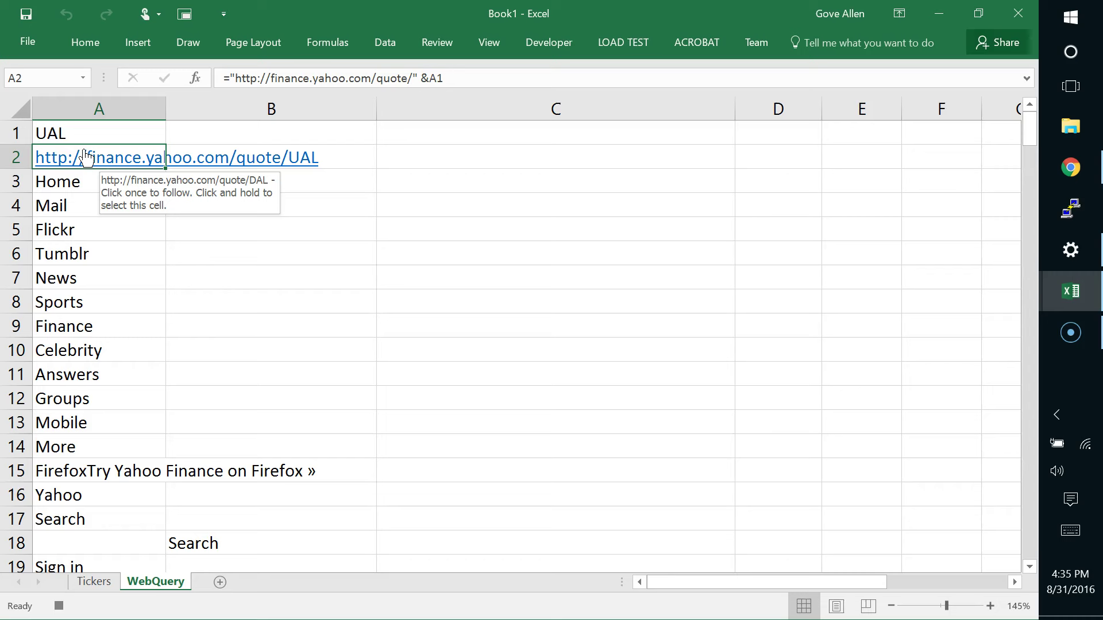
# Find the cell containing "beta" in the imported data on the WebQuery sheet
pyautogui.hotkey('ctrl', 'f')
pyautogui.write('berta')
pyautogui.press('BackSpace')
pyautogui.press('BackSpace')
pyautogui.press('BackSpace')
pyautogui.write('ta')
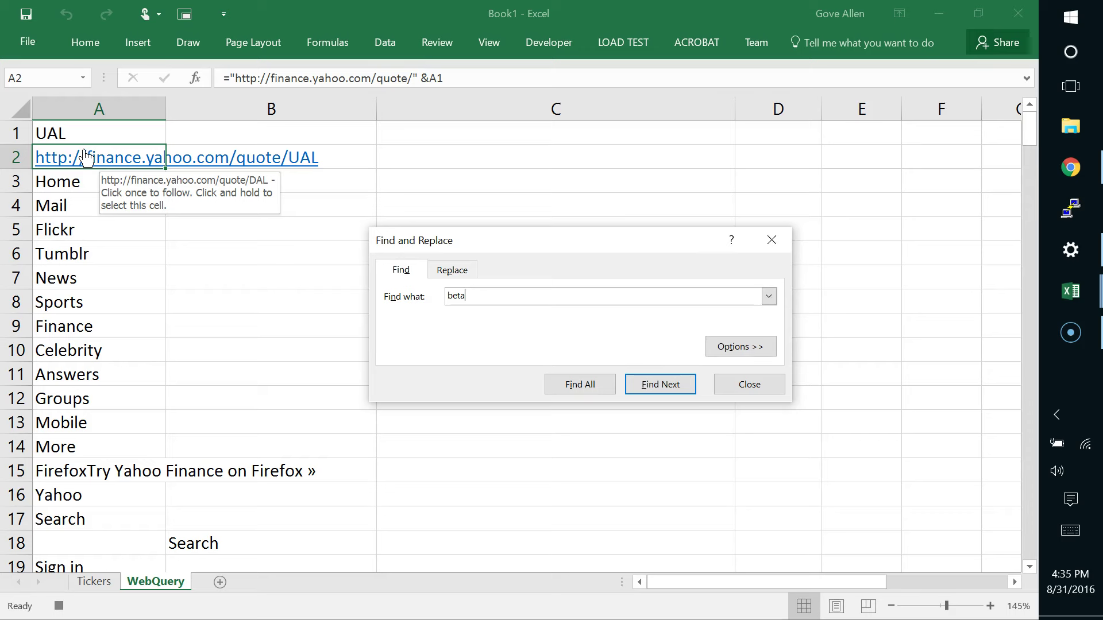
pyautogui.press('Return')
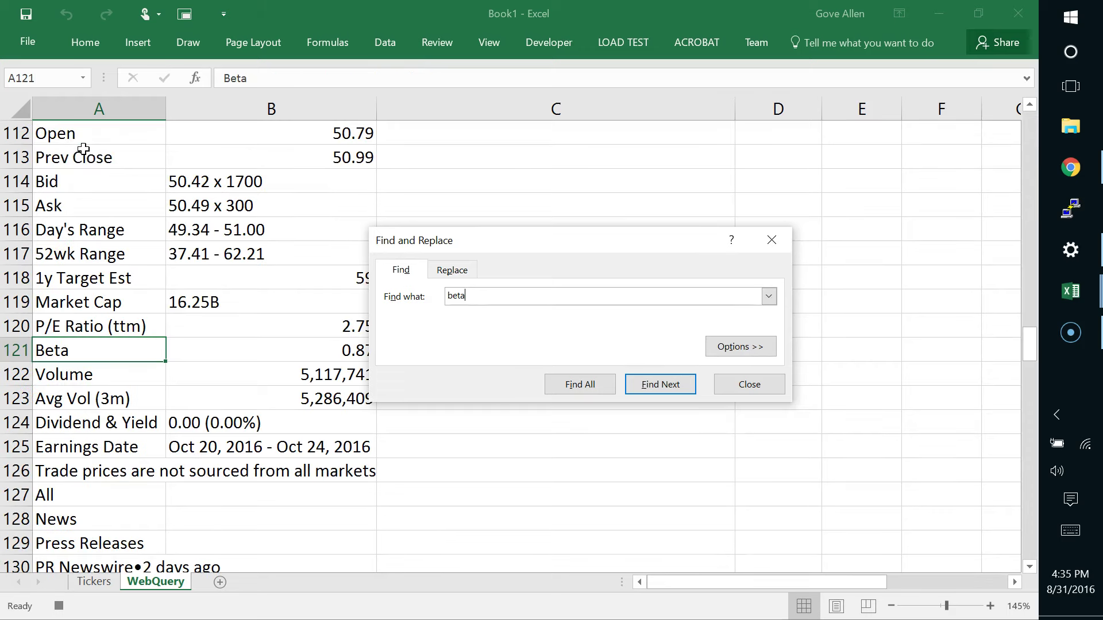
pyautogui.click(749, 385)
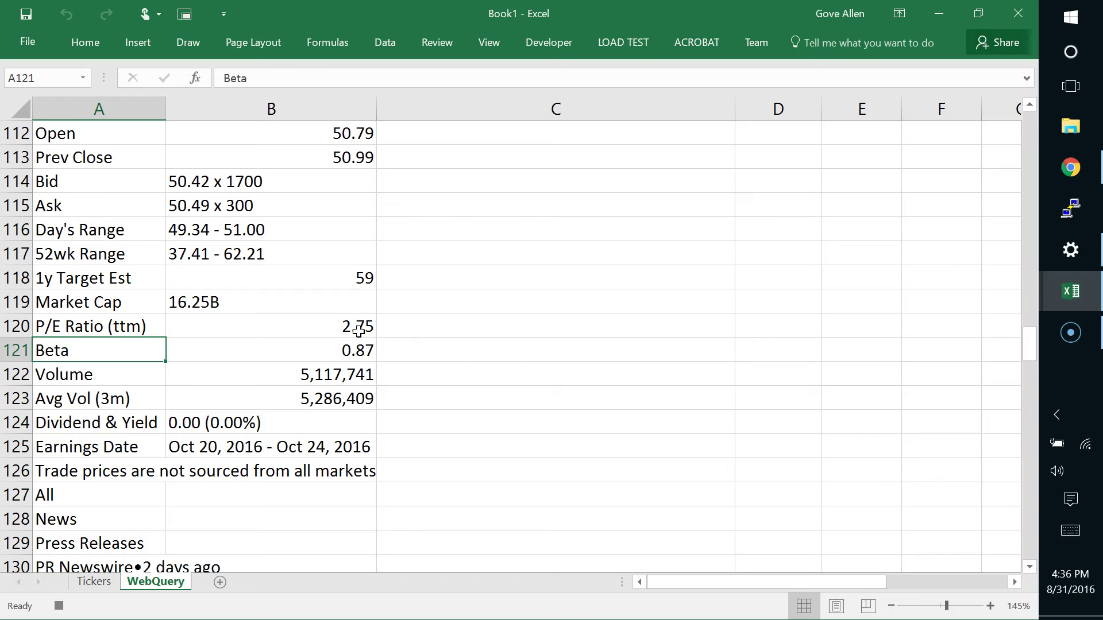
# Turn on relative references for the macro recording and collapse the ribbon
pyautogui.click(563, 45)
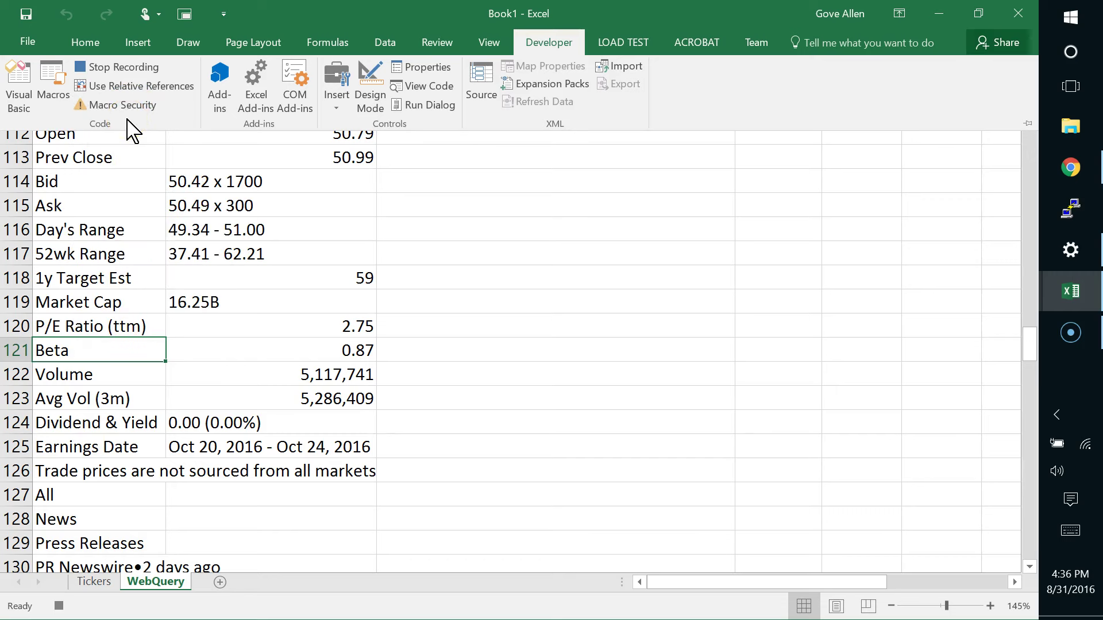
pyautogui.click(142, 92)
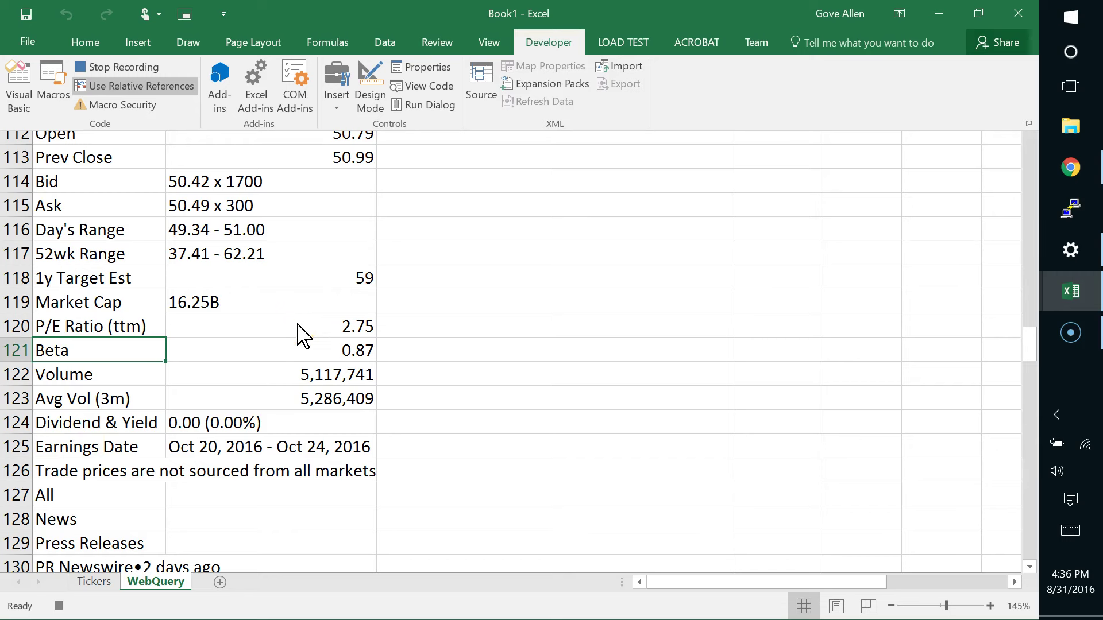
pyautogui.hotkey('ctrl', 'F1')
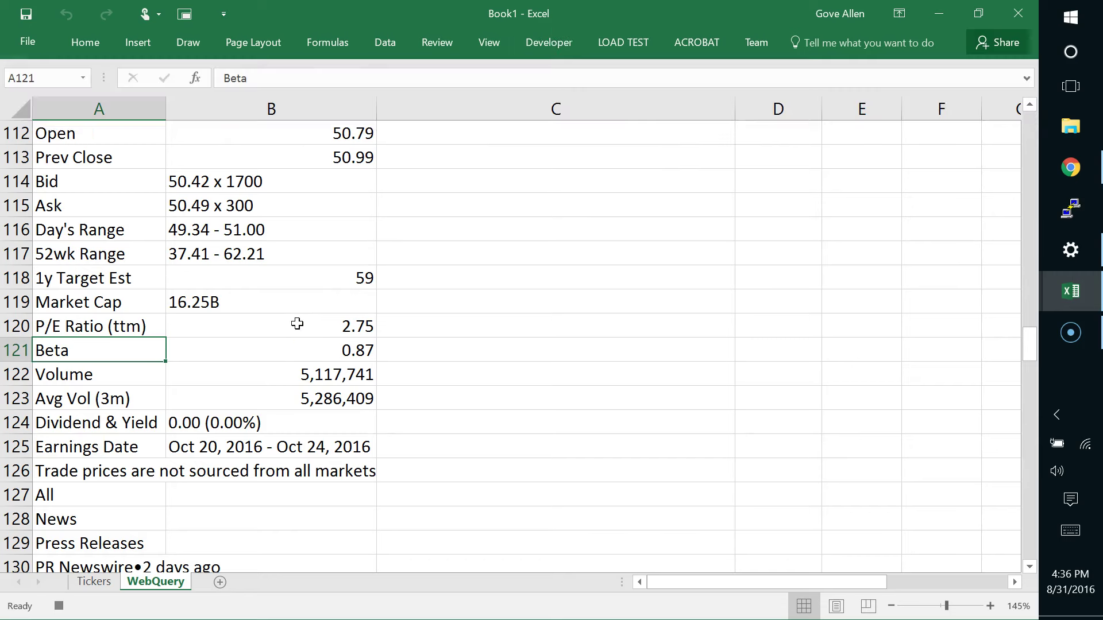
# Copy the P/E Ratio value from B120 on WebQuery into B4 on Tickers
pyautogui.click(297, 324)
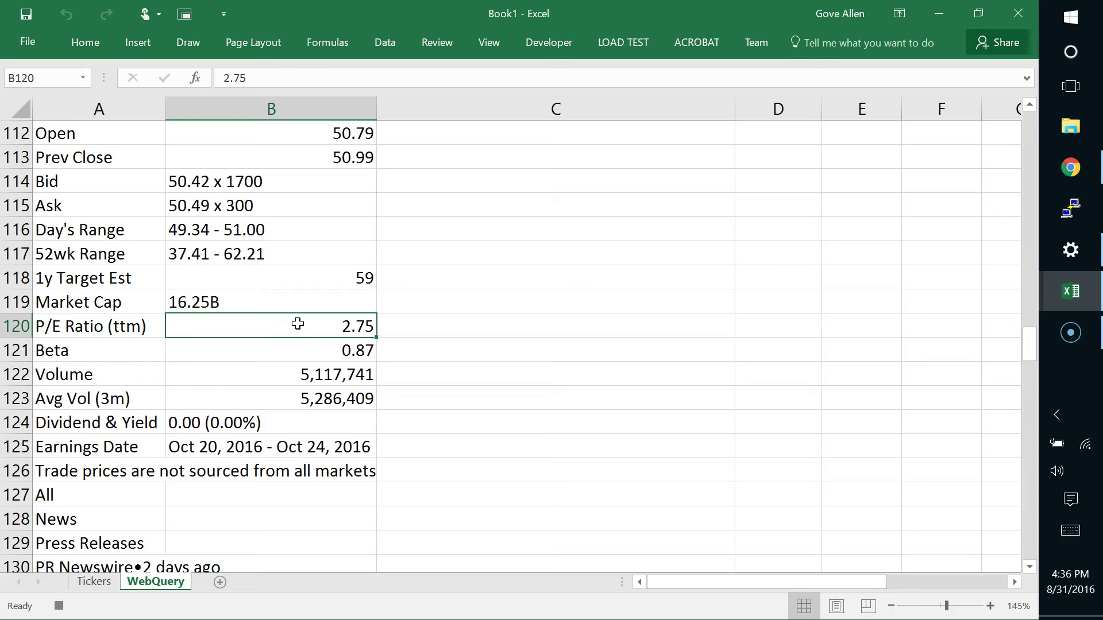
pyautogui.hotkey('ctrl', 'c')
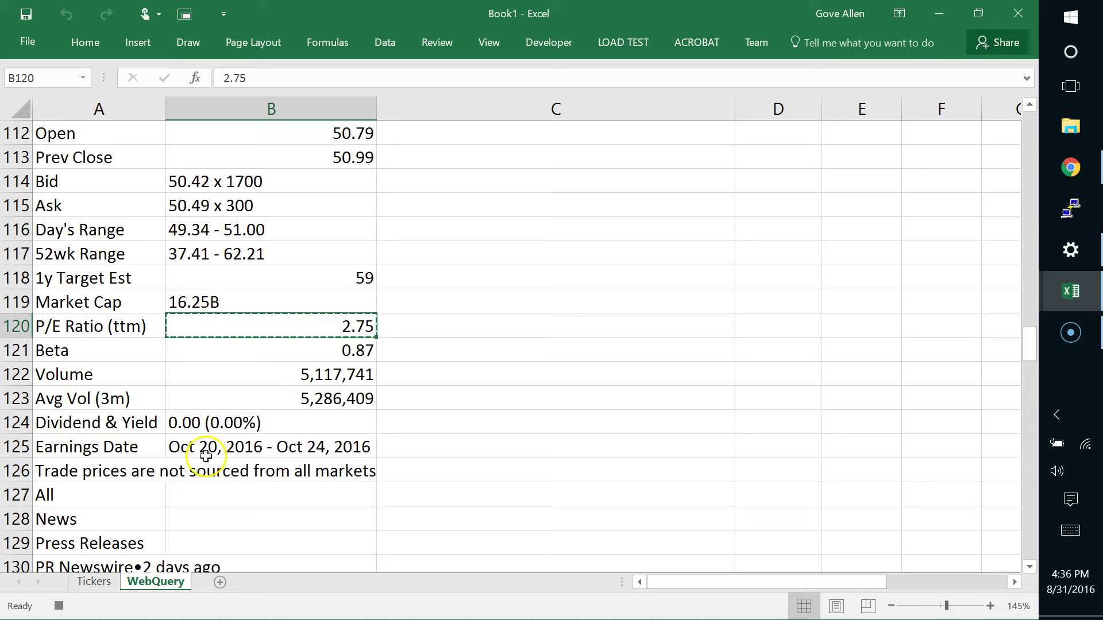
pyautogui.click(102, 582)
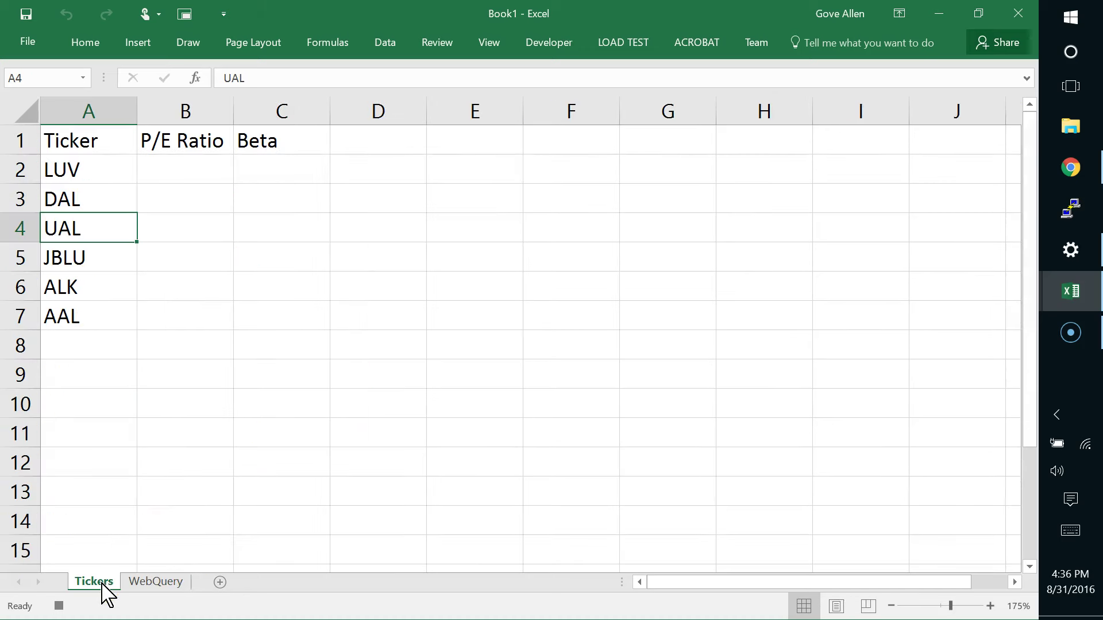
pyautogui.click(181, 233)
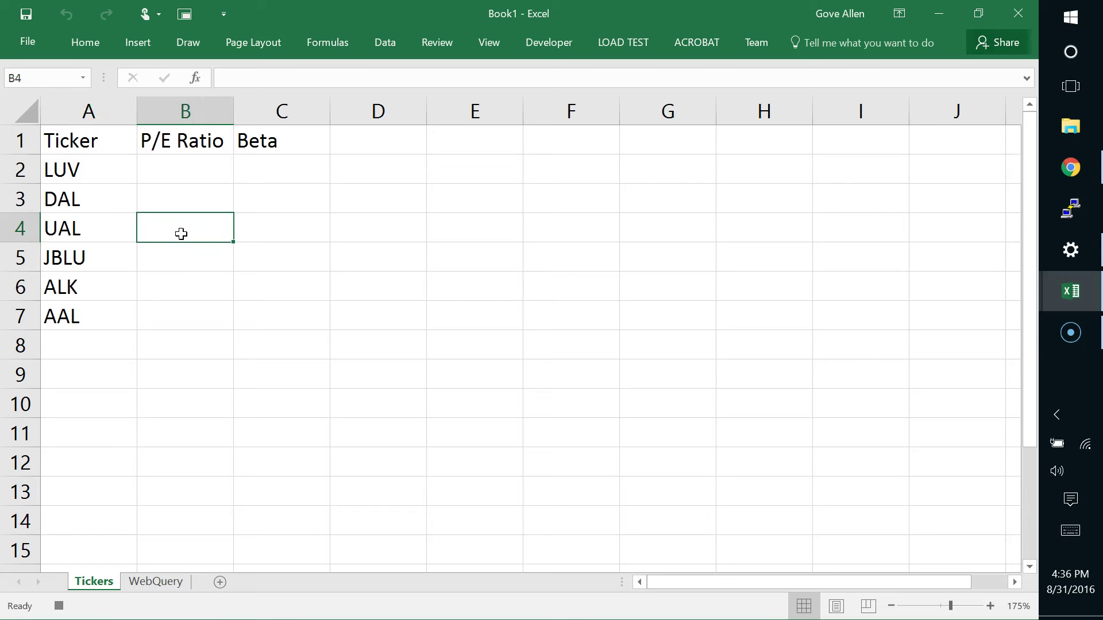
pyautogui.write('2.75')
pyautogui.hotkey('ctrl', 'Return')
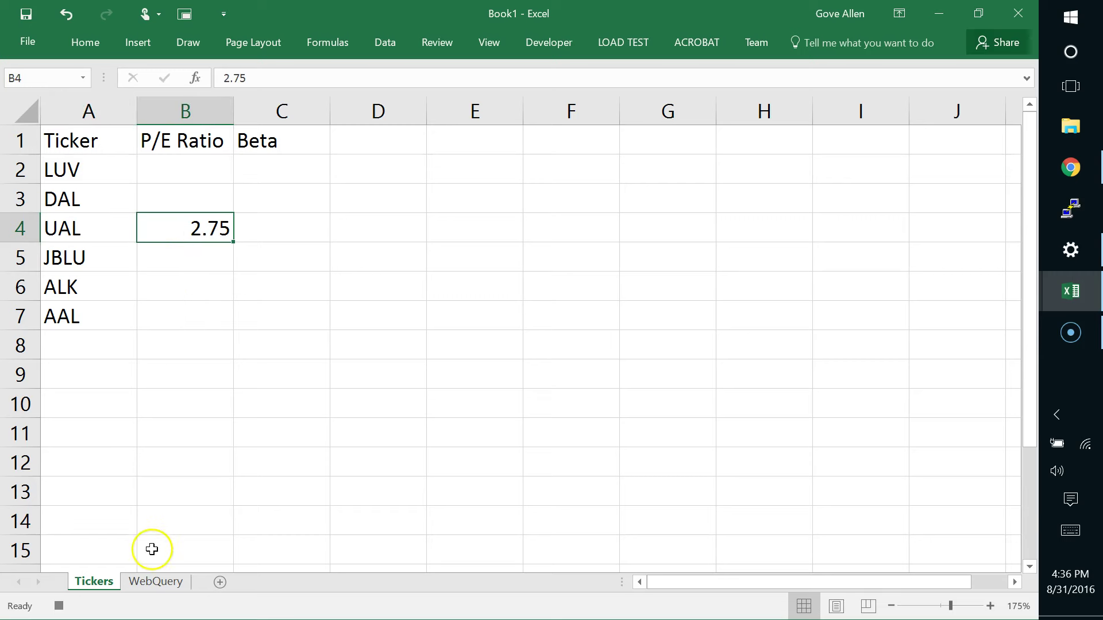
# Copy the Beta value from B121 on WebQuery into C4 on Tickers
pyautogui.click(162, 588)
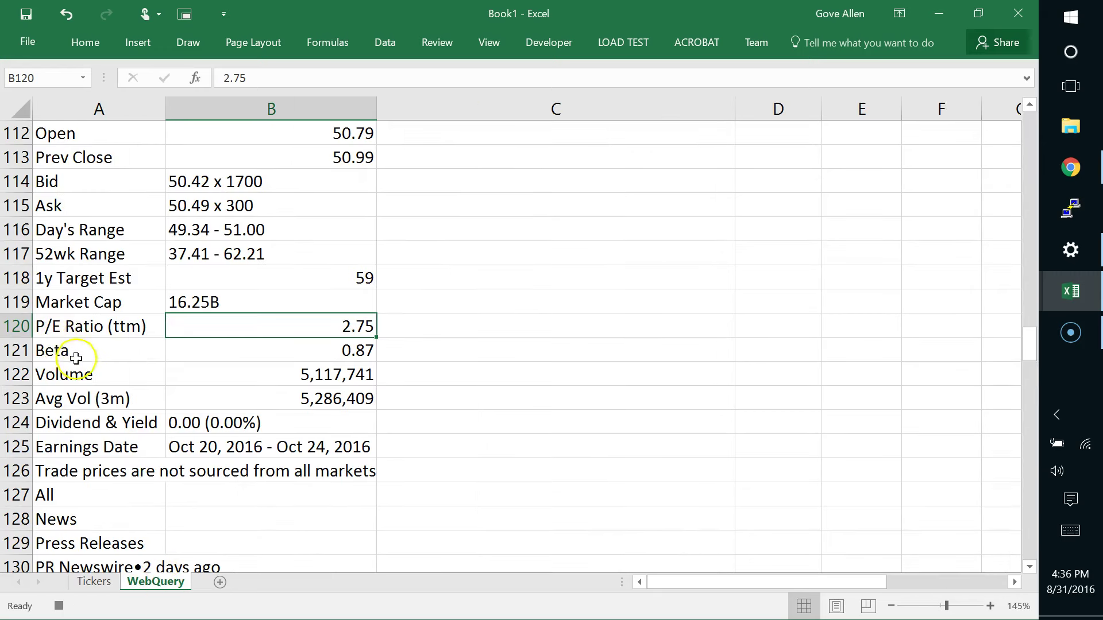
pyautogui.click(234, 353)
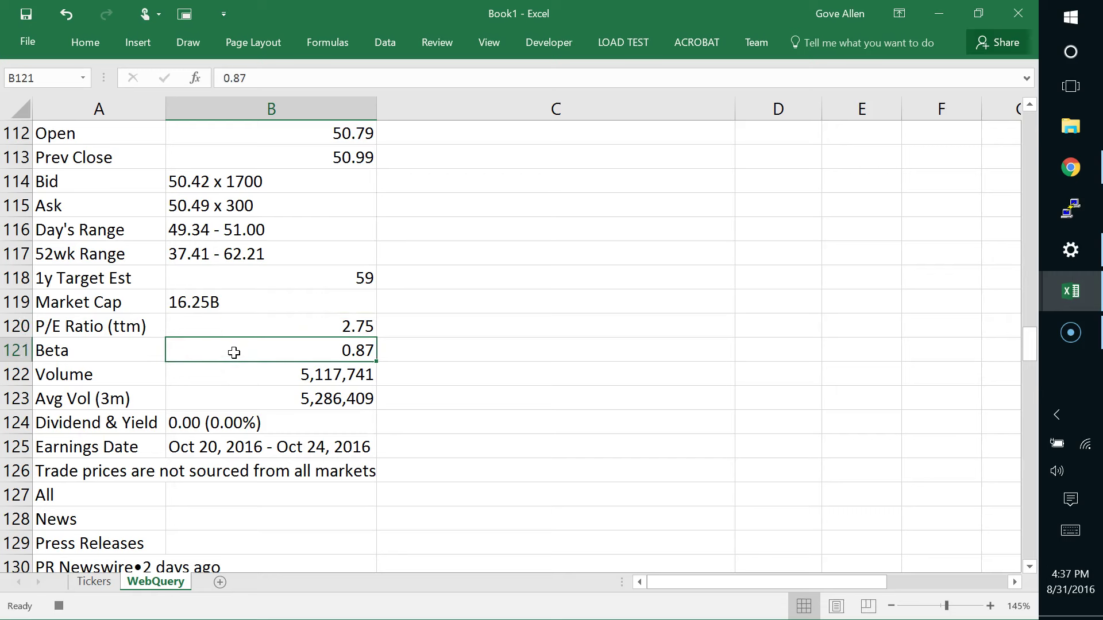
pyautogui.hotkey('ctrl', 'c')
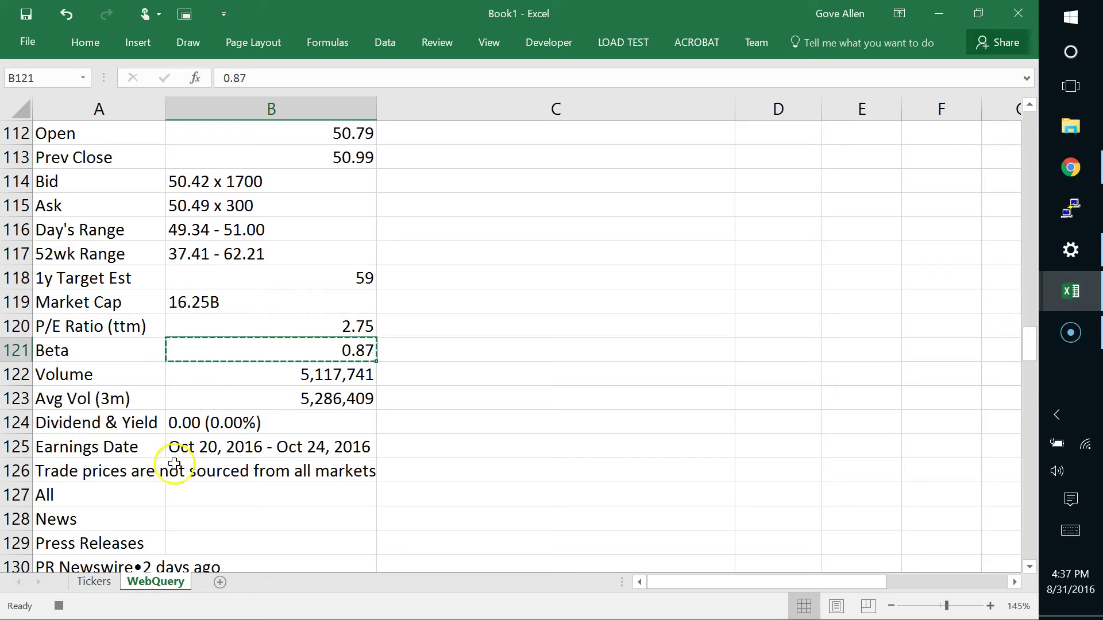
pyautogui.click(95, 582)
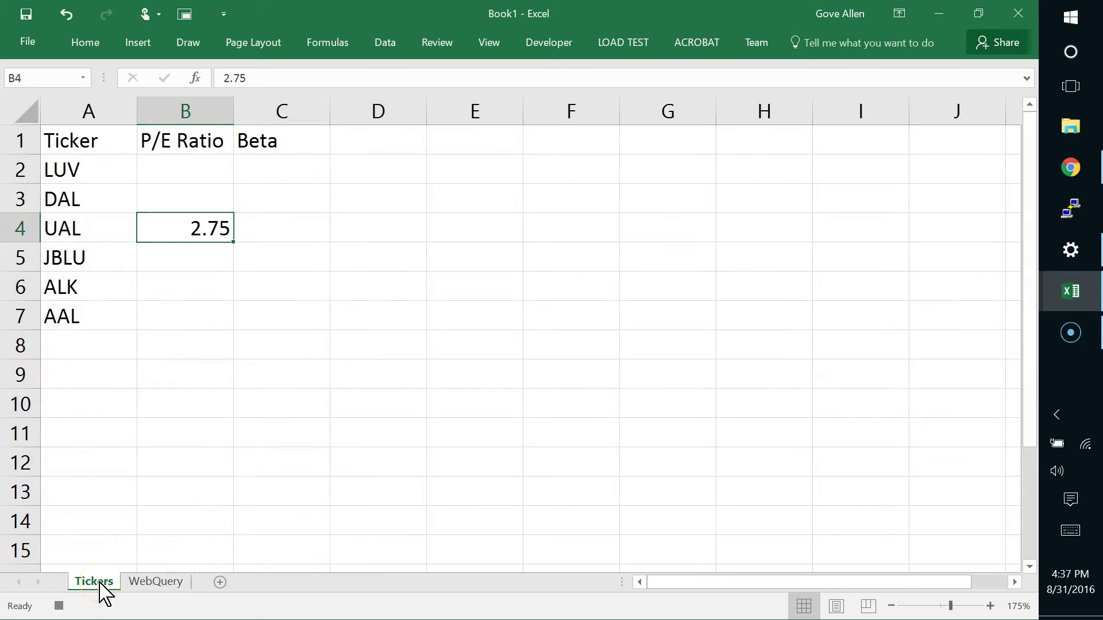
pyautogui.click(253, 226)
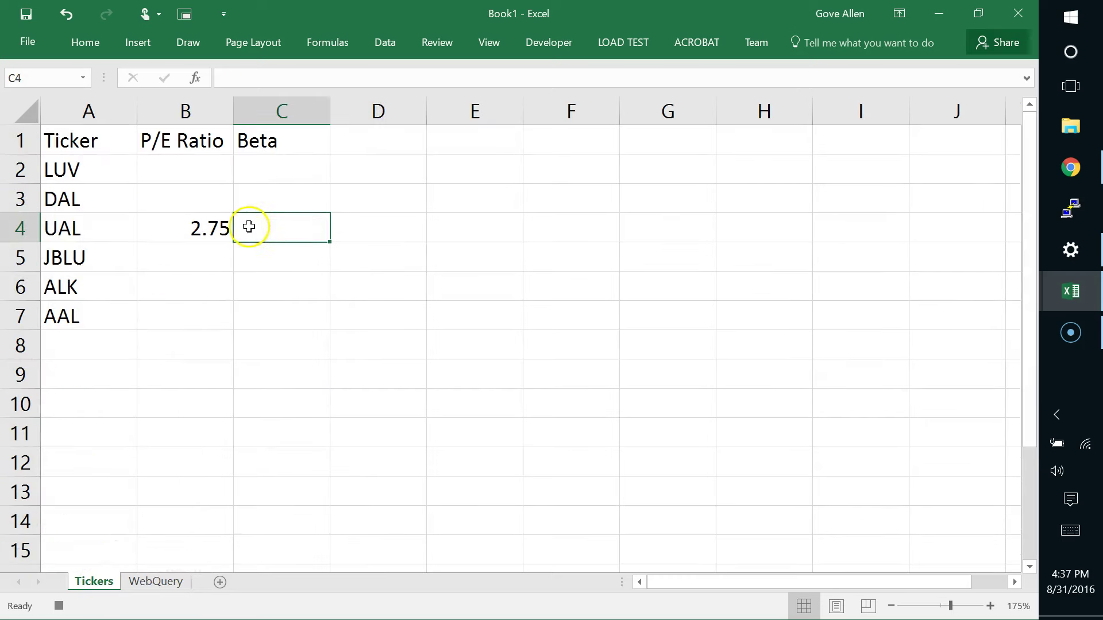
pyautogui.hotkey('ctrl', 'v')
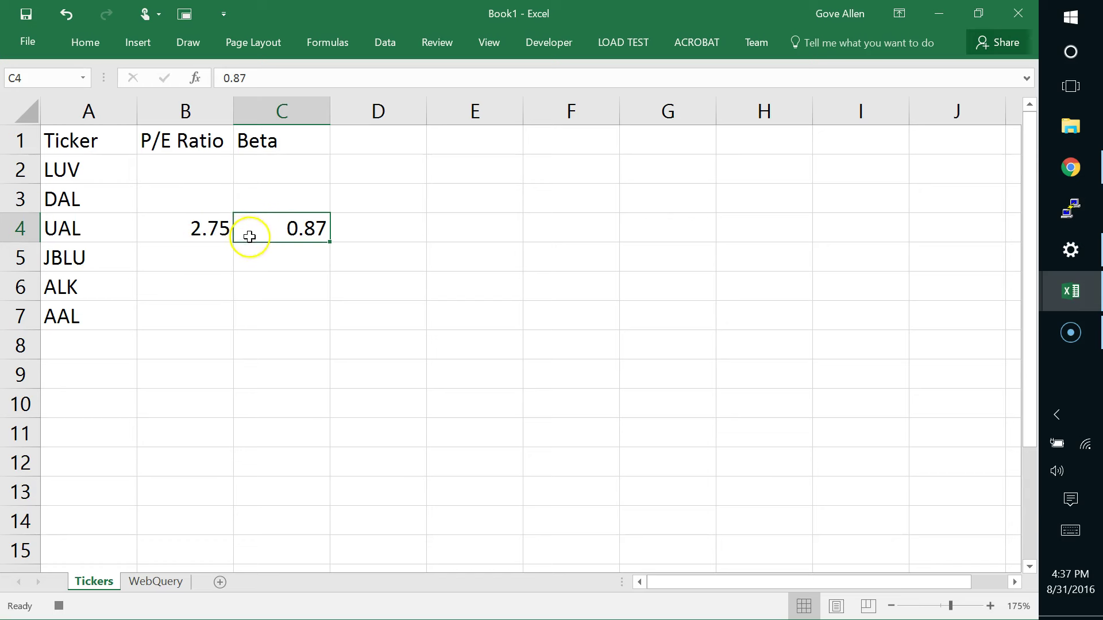
# Stop recording with the JBLU ticker in A5 selected, and run GetStockData for JBLU and ALK
pyautogui.click(86, 259)
pyautogui.click(60, 606)
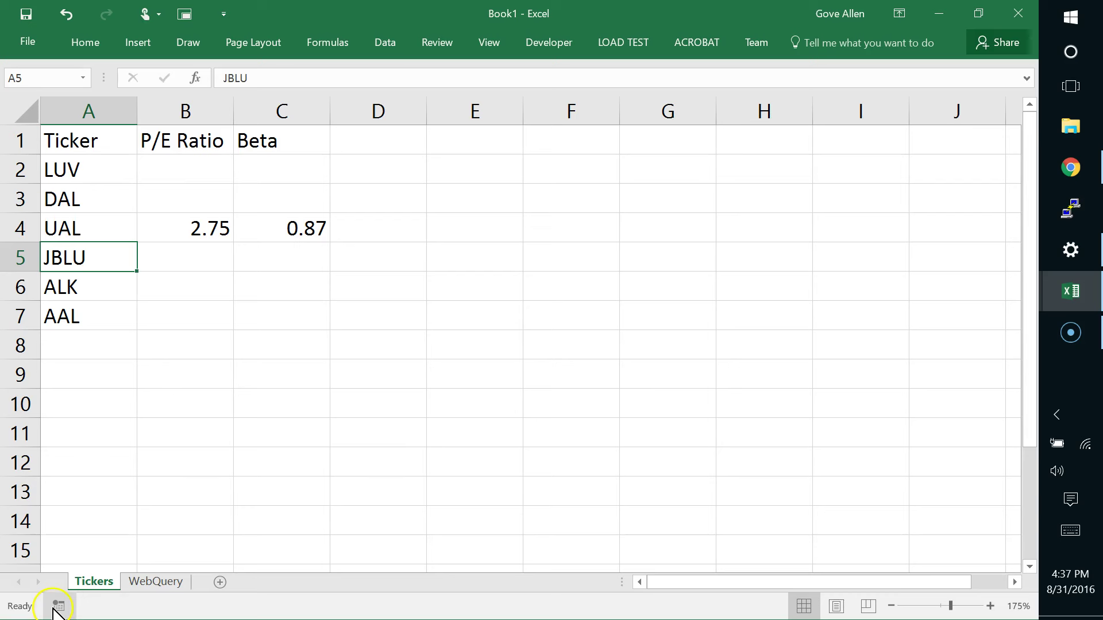
pyautogui.hotkey('ctrl', 'shift', 'q')
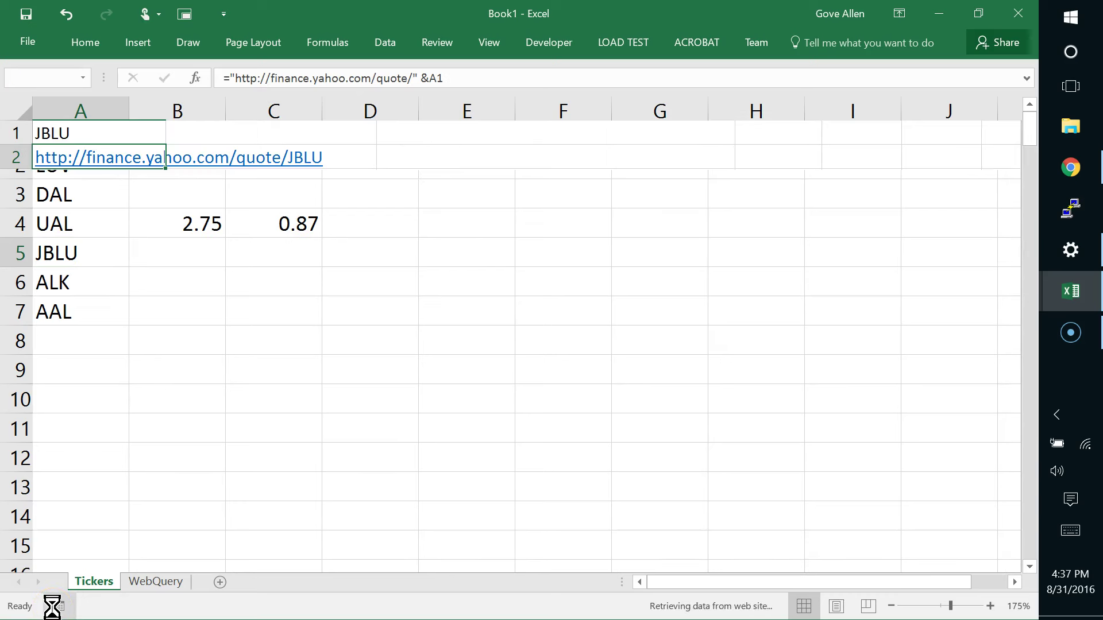
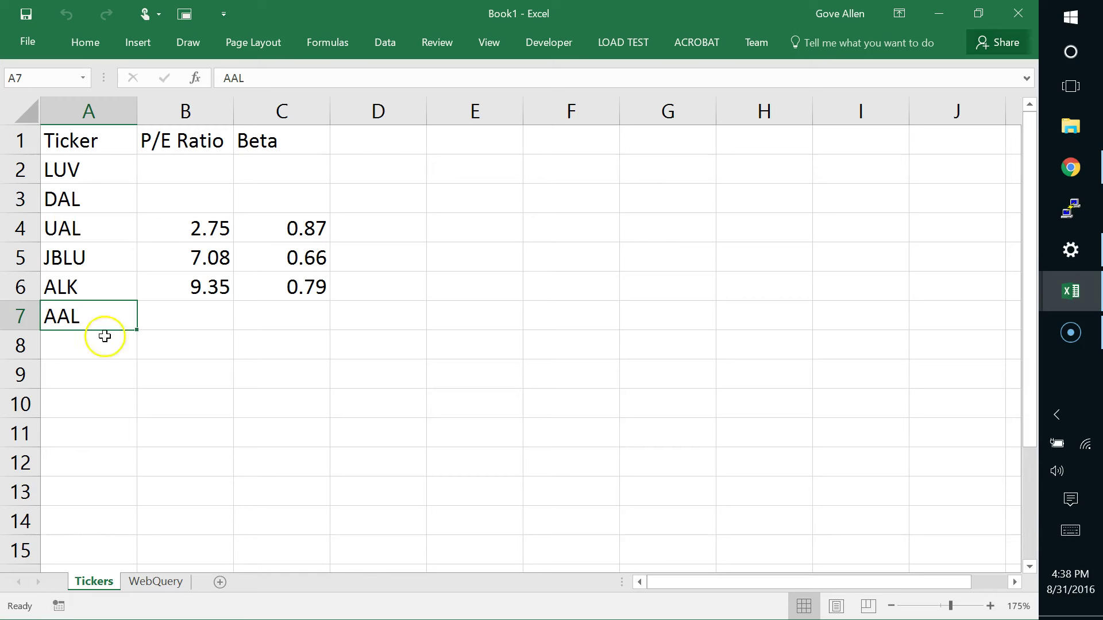
pyautogui.click(68, 169)
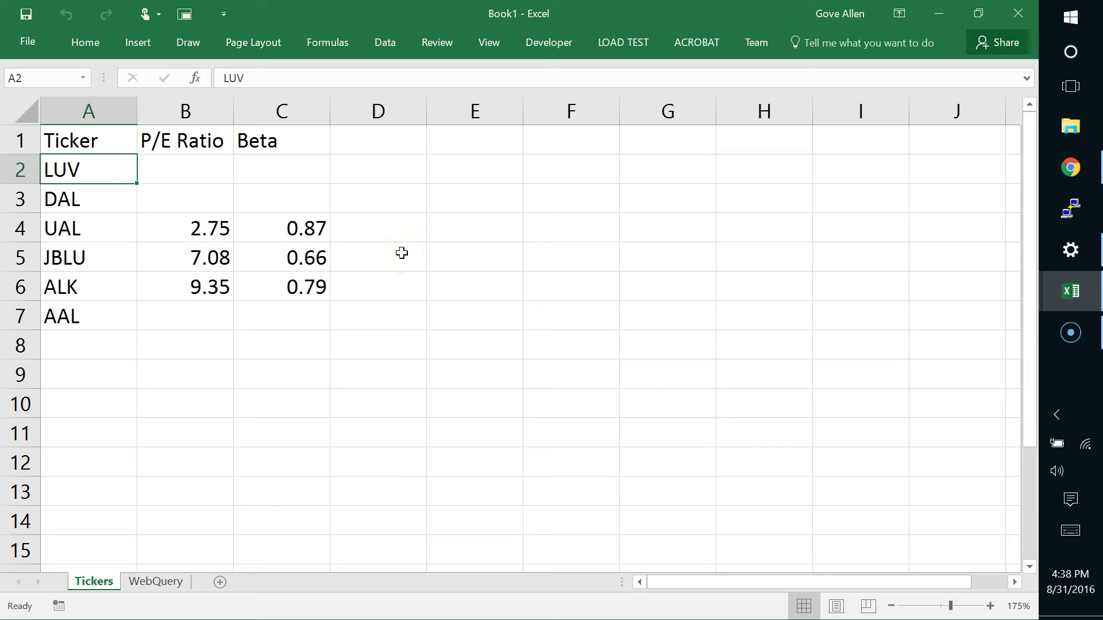
pyautogui.click(68, 356)
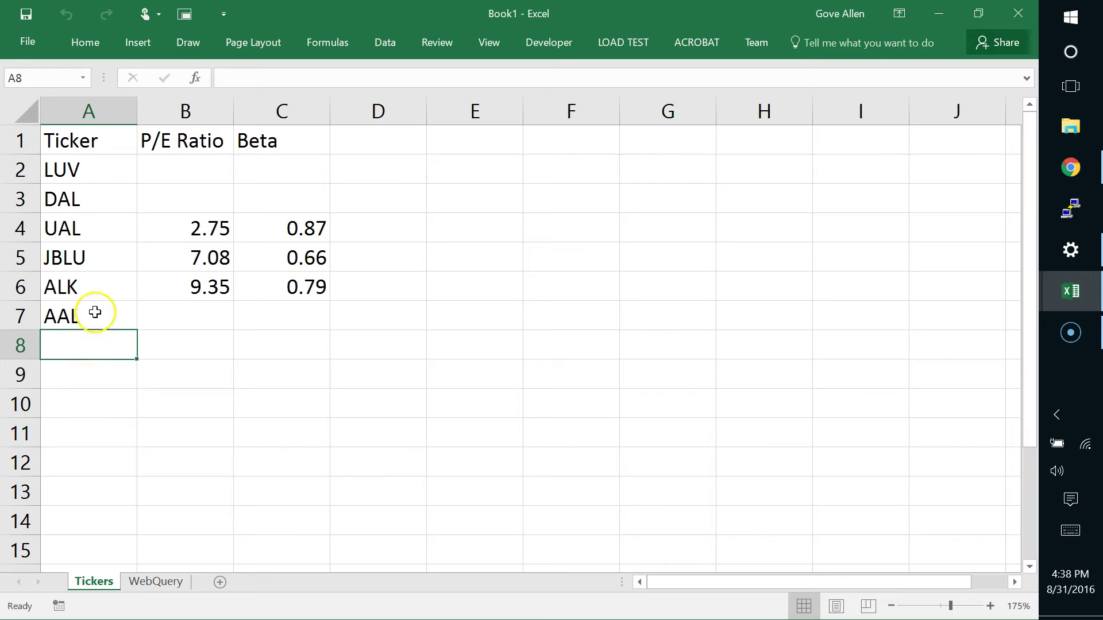
# Switch to the Visual Basic for Applications editor and close the Immediate window beneath the GetStockData code
pyautogui.hotkey('alt', 'Tab')
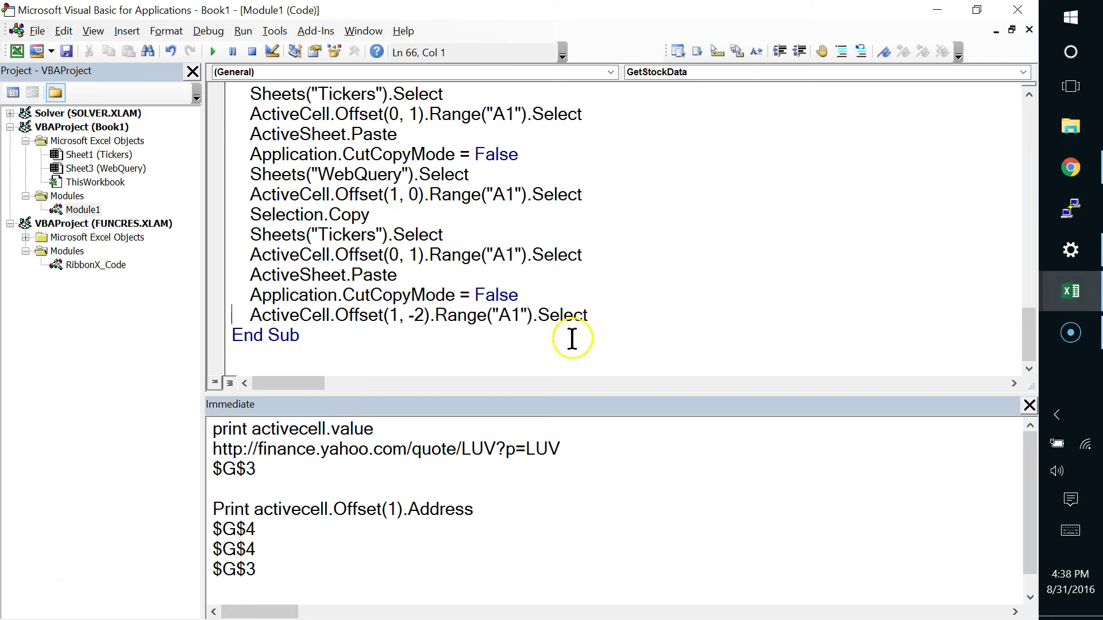
pyautogui.click(1029, 408)
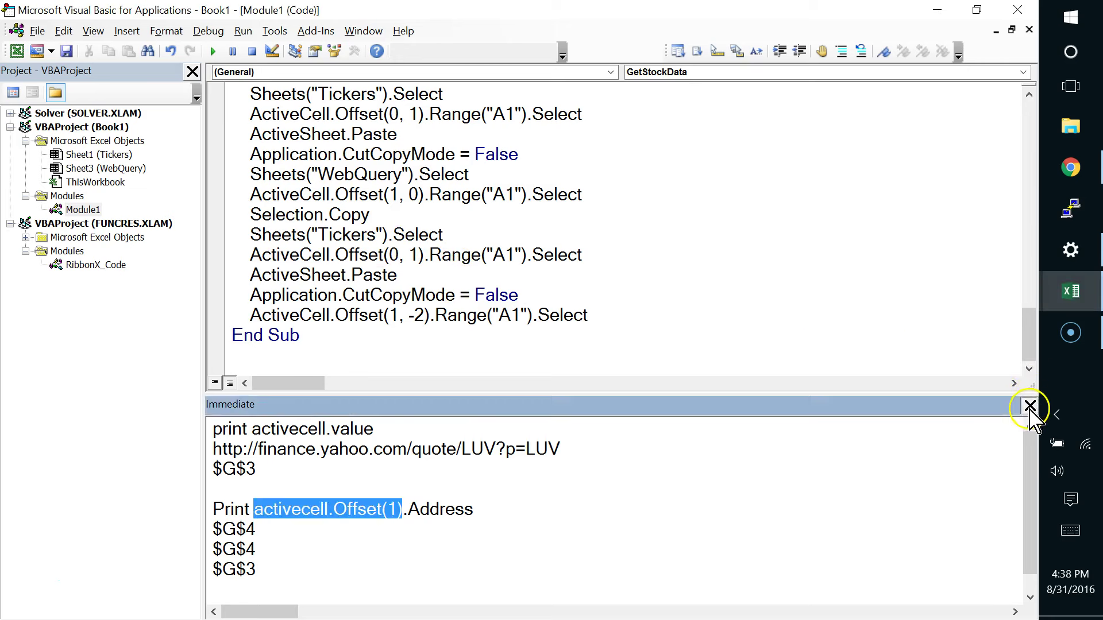
# Close the Immediate window and look over the Module1 code from the webQuery macro down to the start of GetStockData
pyautogui.click(1030, 406)
pyautogui.scroll(15, 680, 400)
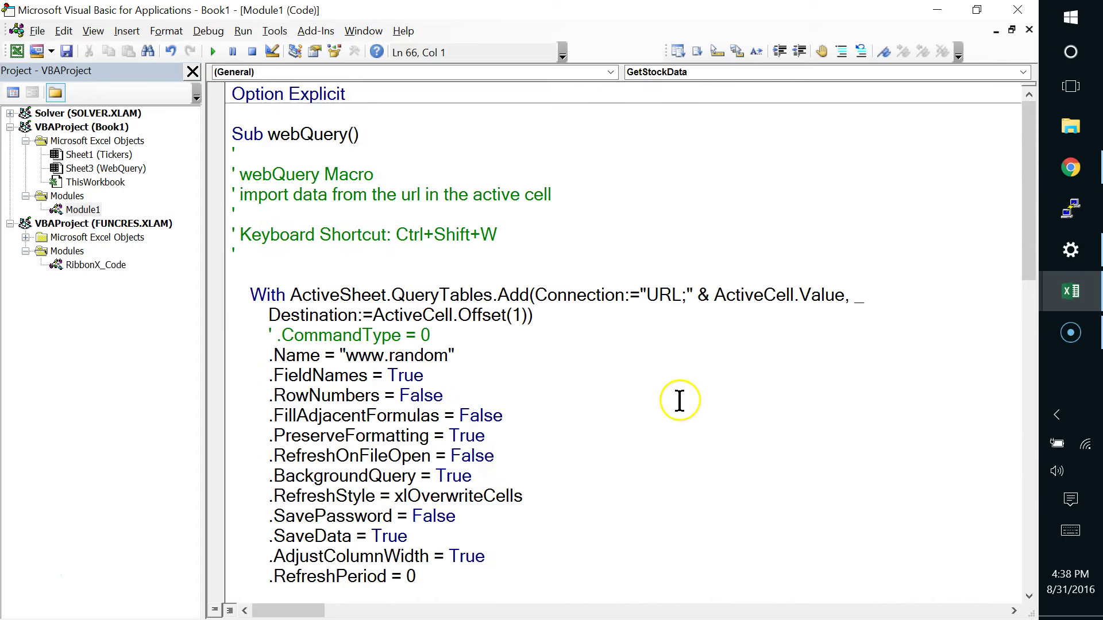
pyautogui.click(292, 115)
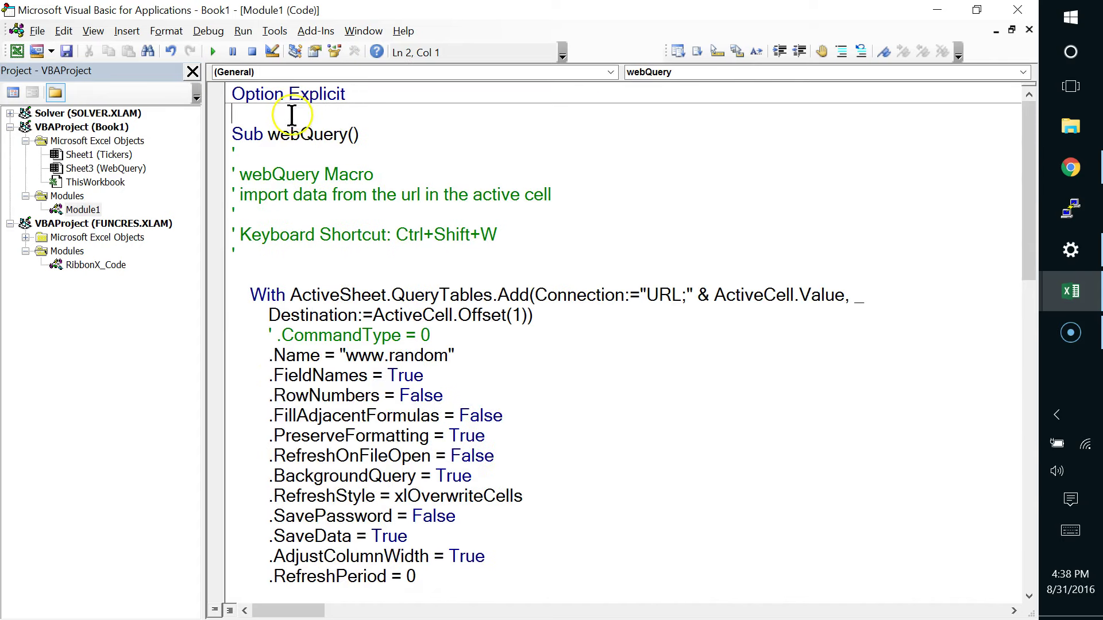
pyautogui.doubleClick(295, 135)
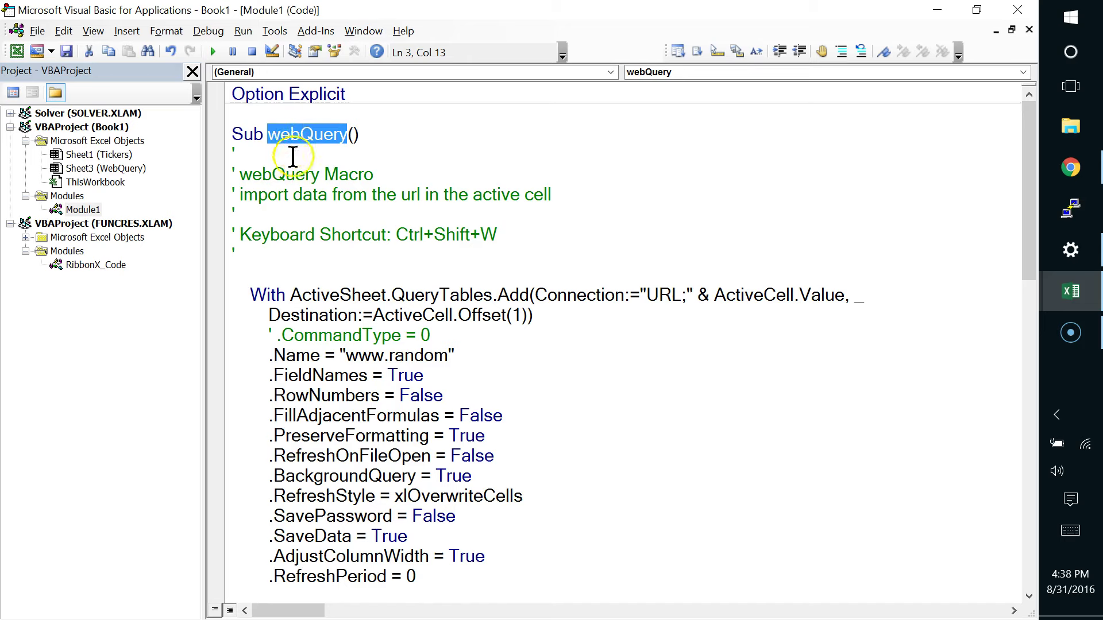
pyautogui.scroll(-11, 299, 164)
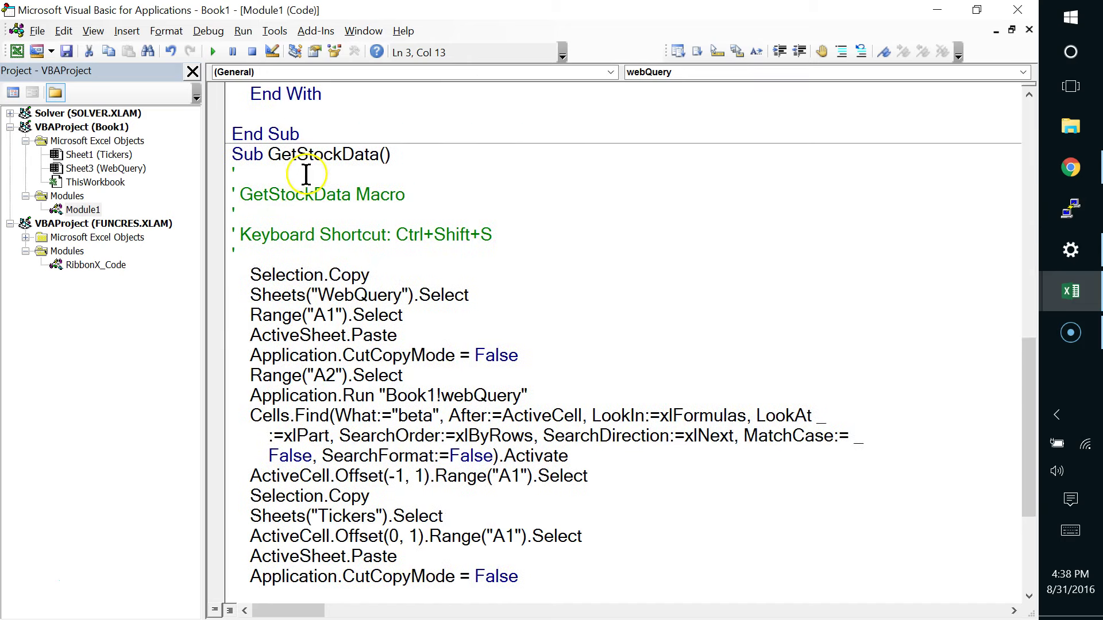
pyautogui.scroll(-2, 302, 280)
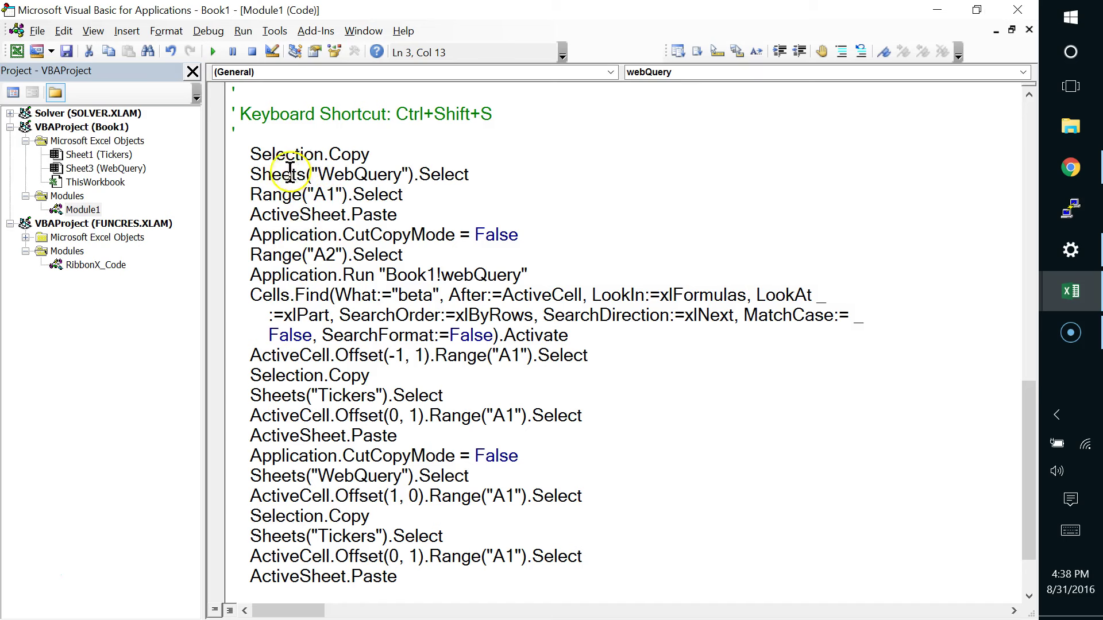
pyautogui.scroll(1, 302, 150)
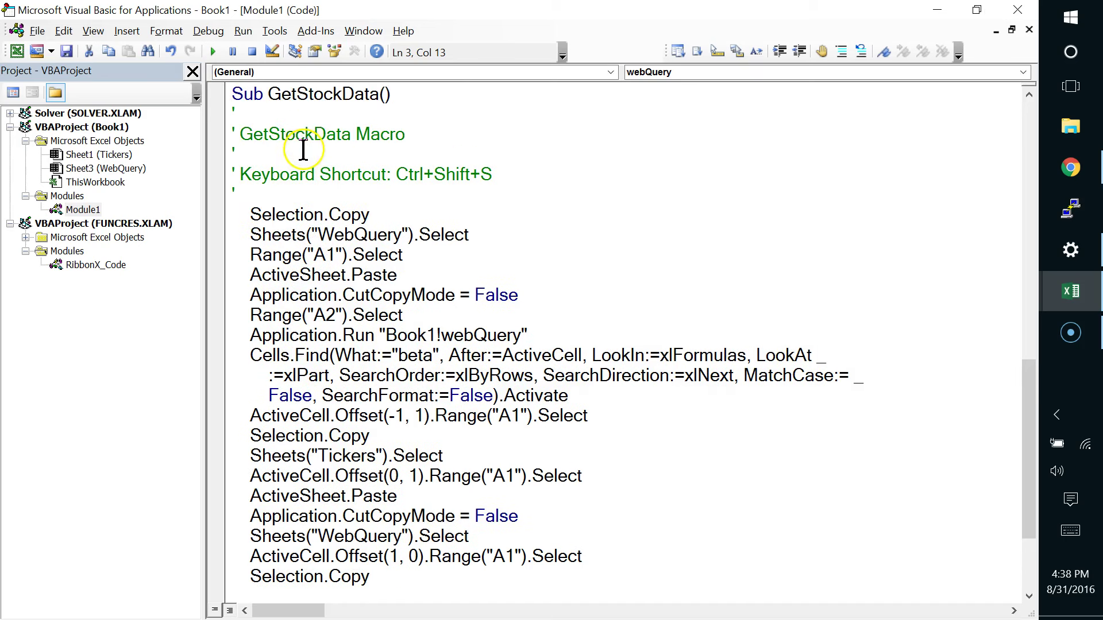
# Examine the recorded GetStockData statements, from Selection.Copy and the WebQuery paste through the webQuery run and the Cells.Find search for beta
pyautogui.moveTo(249, 215); pyautogui.dragTo(302, 215)
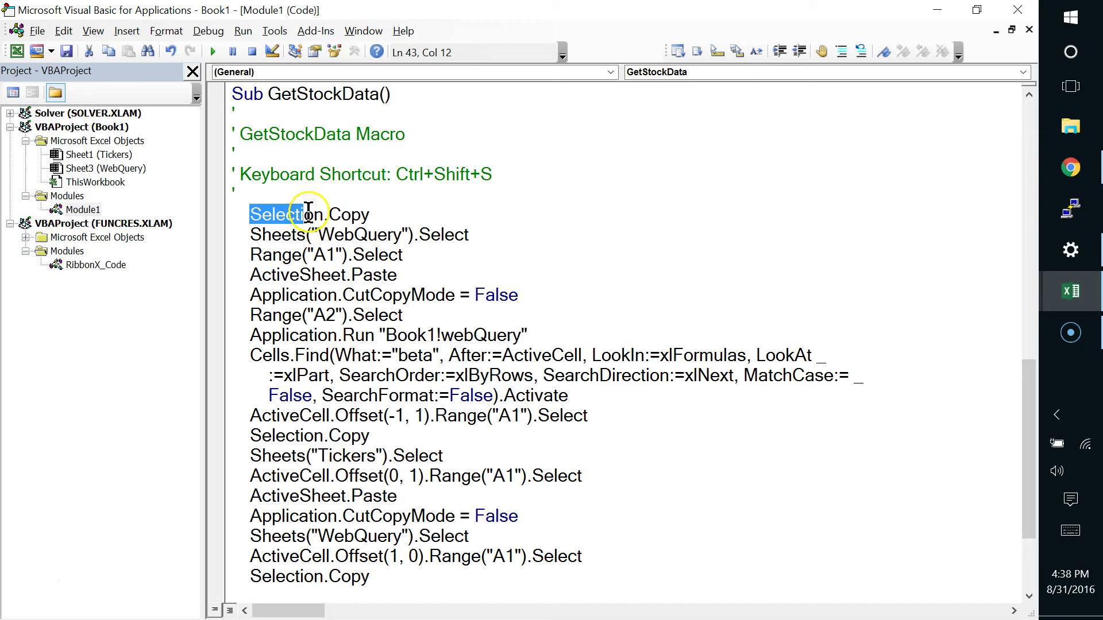
pyautogui.moveTo(318, 234); pyautogui.dragTo(376, 234)
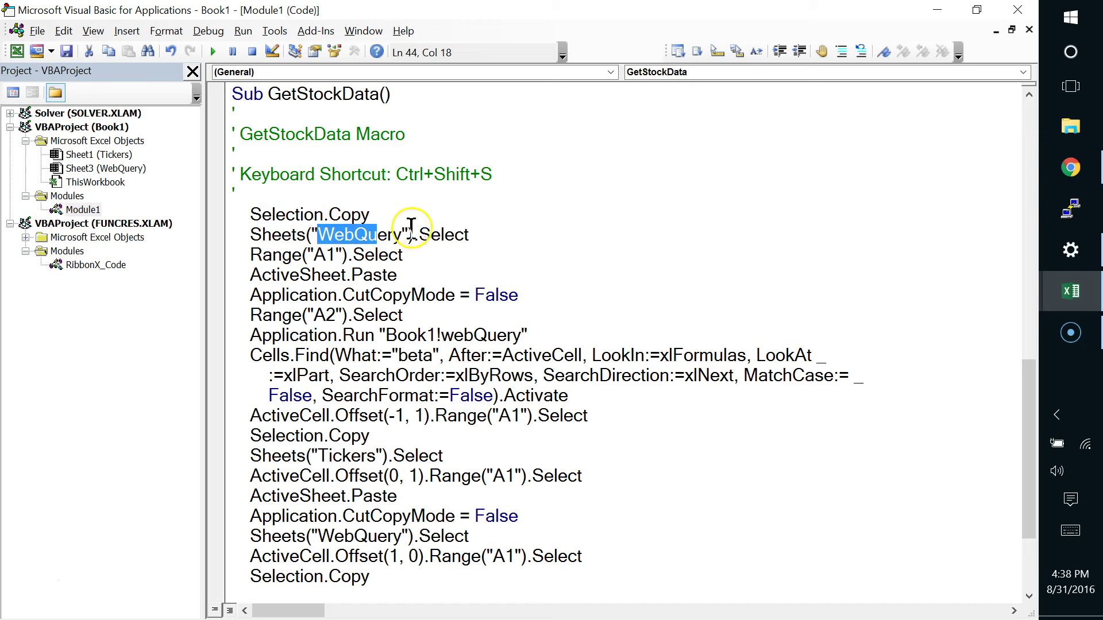
pyautogui.doubleClick(320, 254)
pyautogui.moveTo(332, 275); pyautogui.dragTo(362, 275)
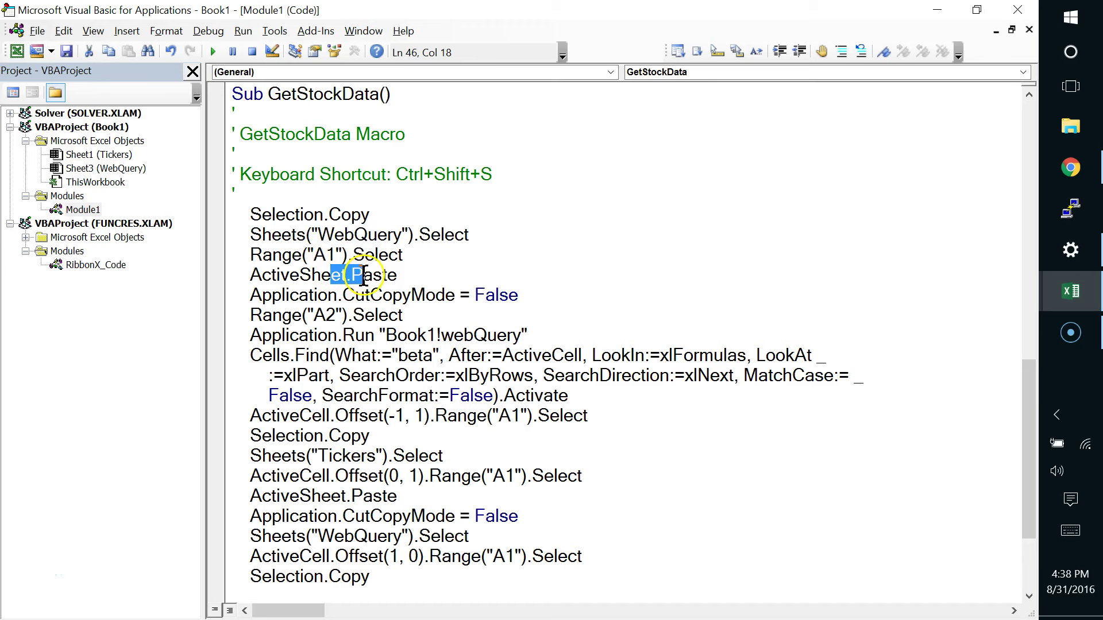
pyautogui.moveTo(251, 294); pyautogui.dragTo(526, 292)
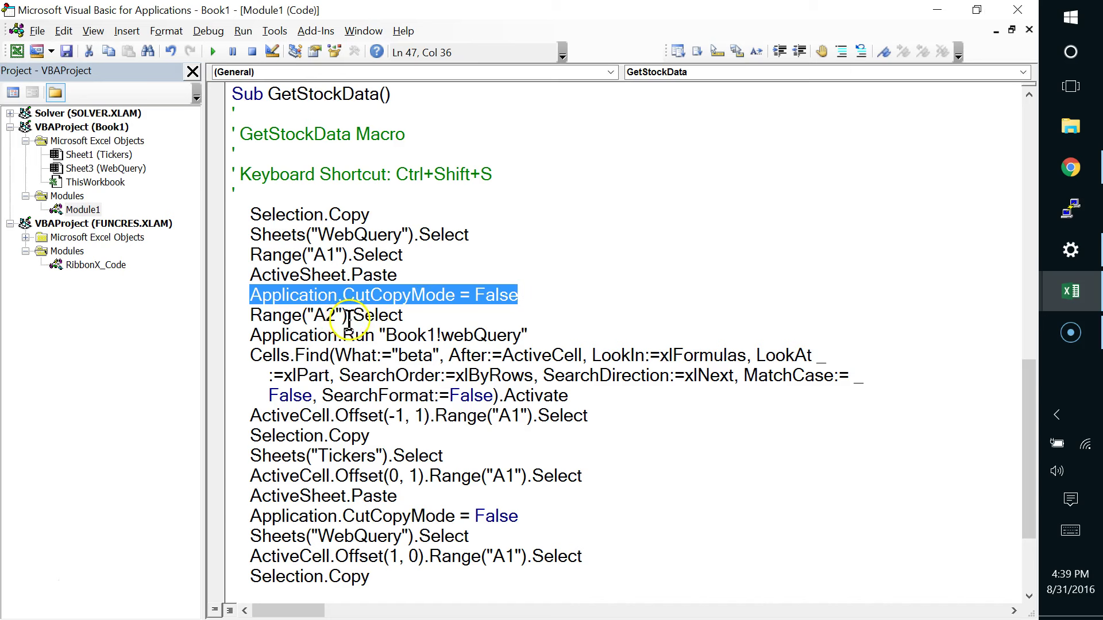
pyautogui.moveTo(440, 335); pyautogui.dragTo(518, 334)
pyautogui.moveTo(277, 355); pyautogui.dragTo(309, 355)
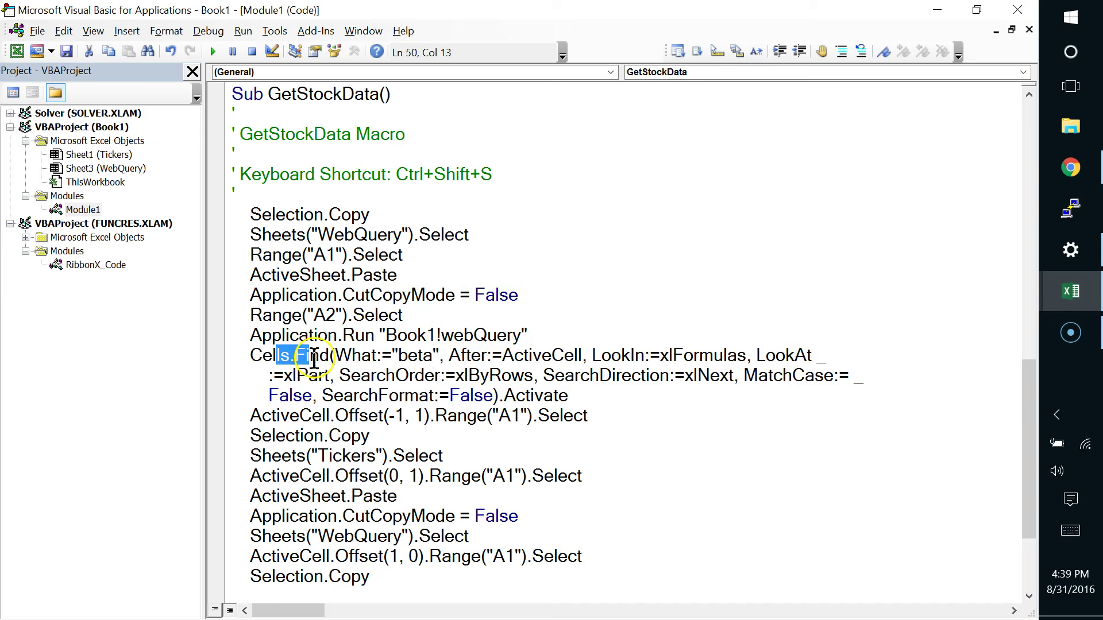
pyautogui.scroll(-3, 320, 445)
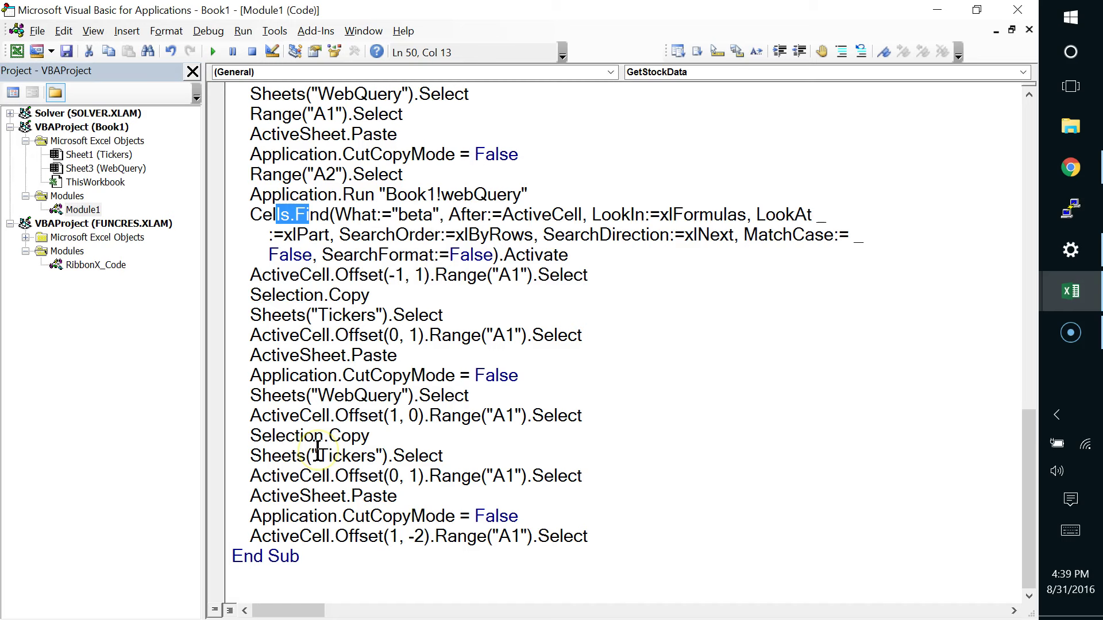
pyautogui.scroll(2, 317, 448)
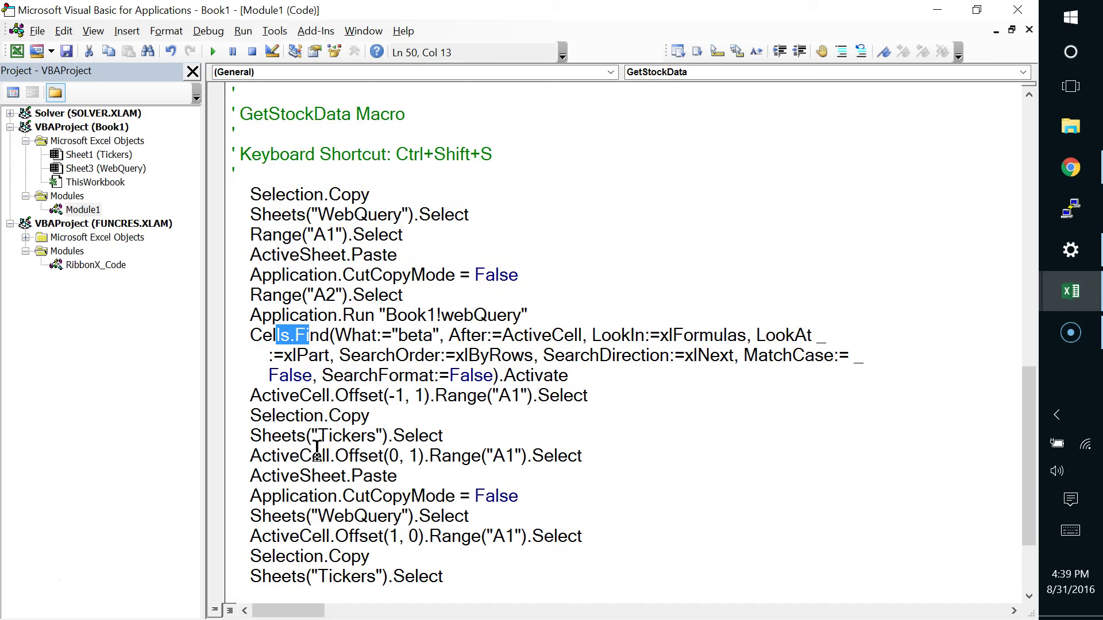
pyautogui.scroll(2, 318, 436)
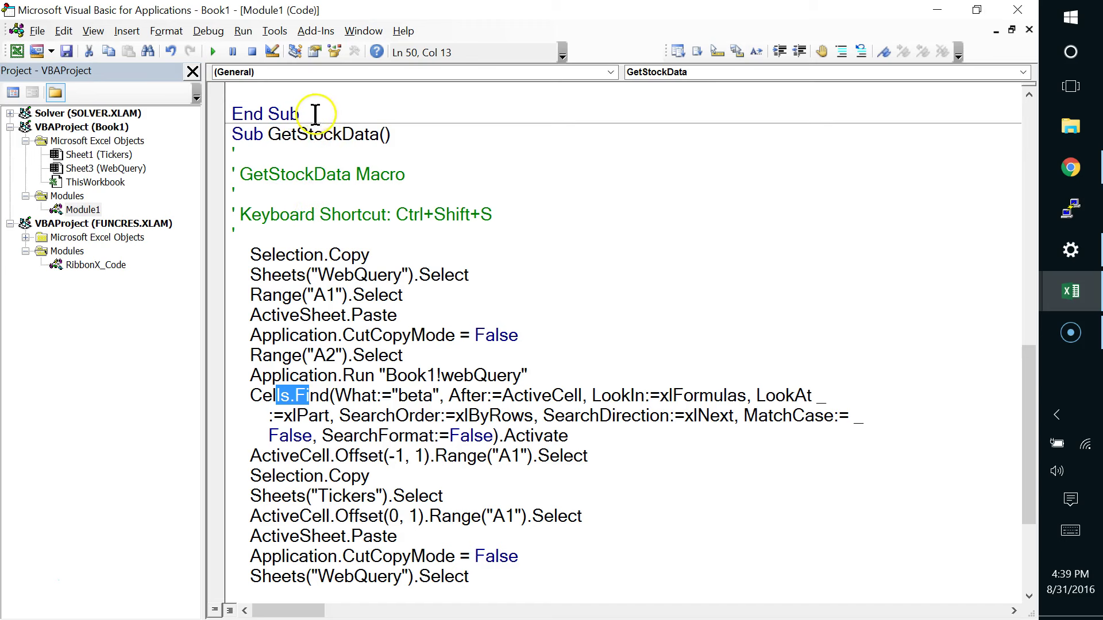
# Add blank lines after webQuery's End Sub and create an empty procedure named getAllData above GetStockData
pyautogui.click(338, 113)
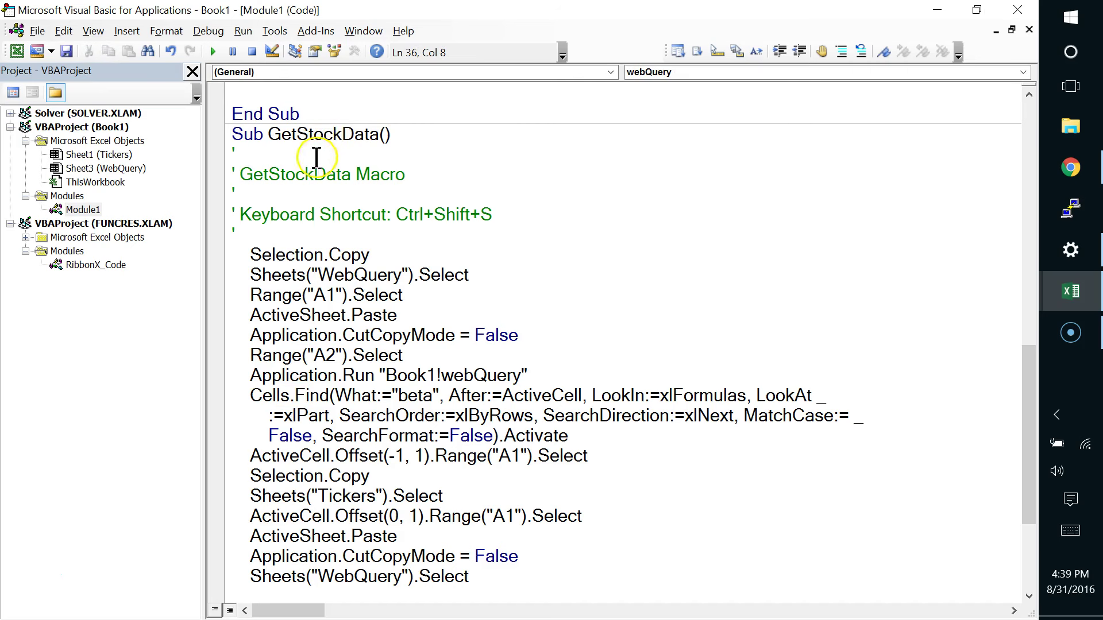
pyautogui.press('Return')
pyautogui.press('Return')
pyautogui.press('Return')
pyautogui.press('Return')
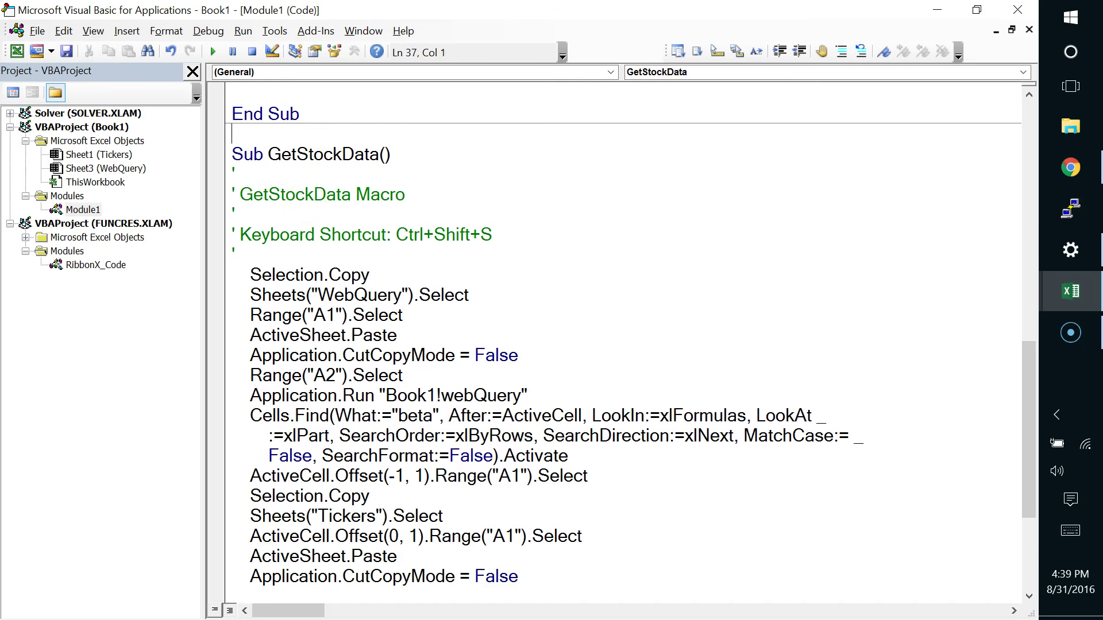
pyautogui.click(232, 154)
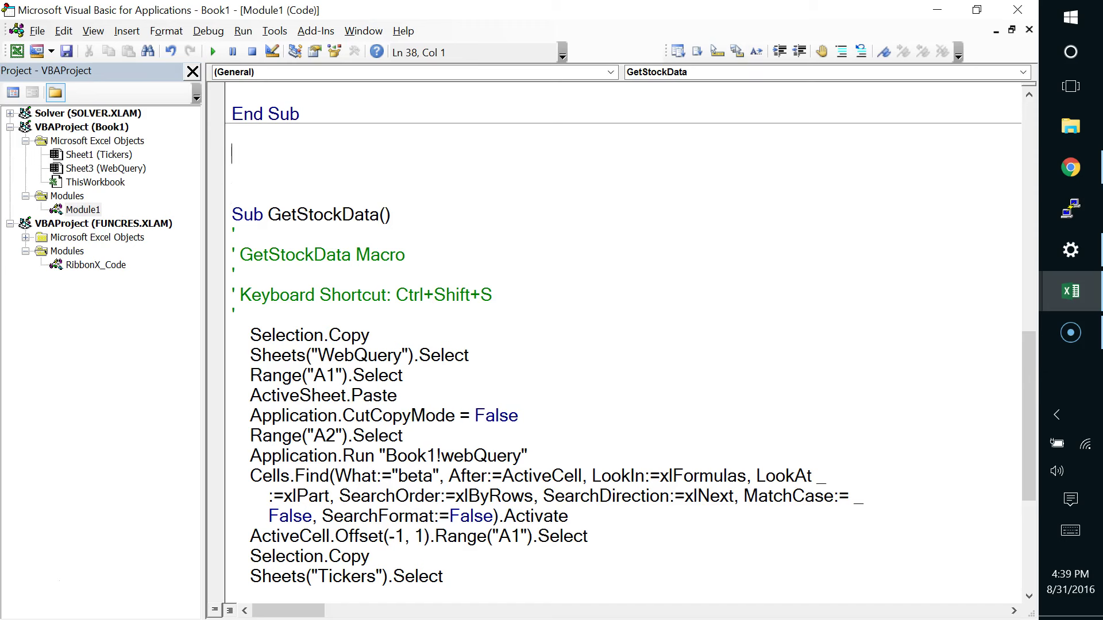
pyautogui.write('sub getAllData')
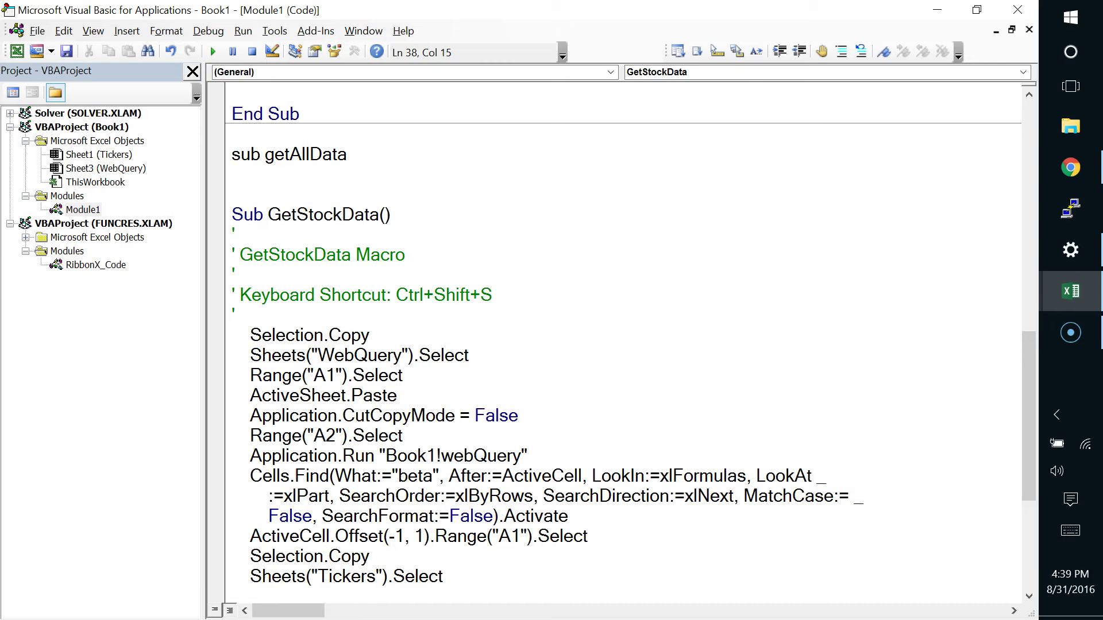
pyautogui.press('Return')
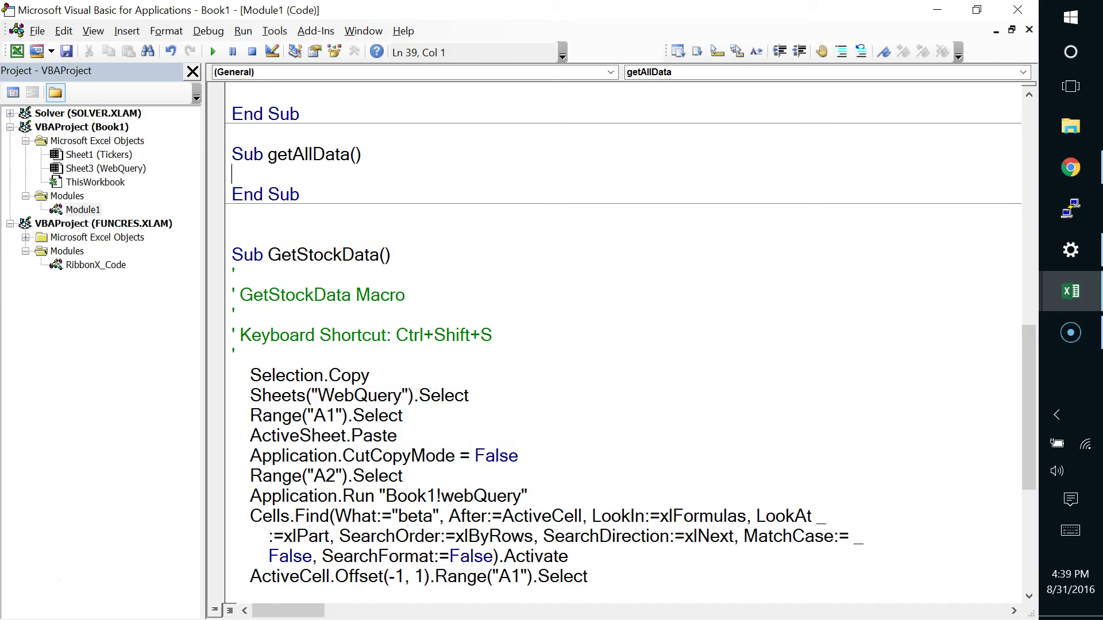
pyautogui.moveTo(350, 154); pyautogui.dragTo(361, 154)
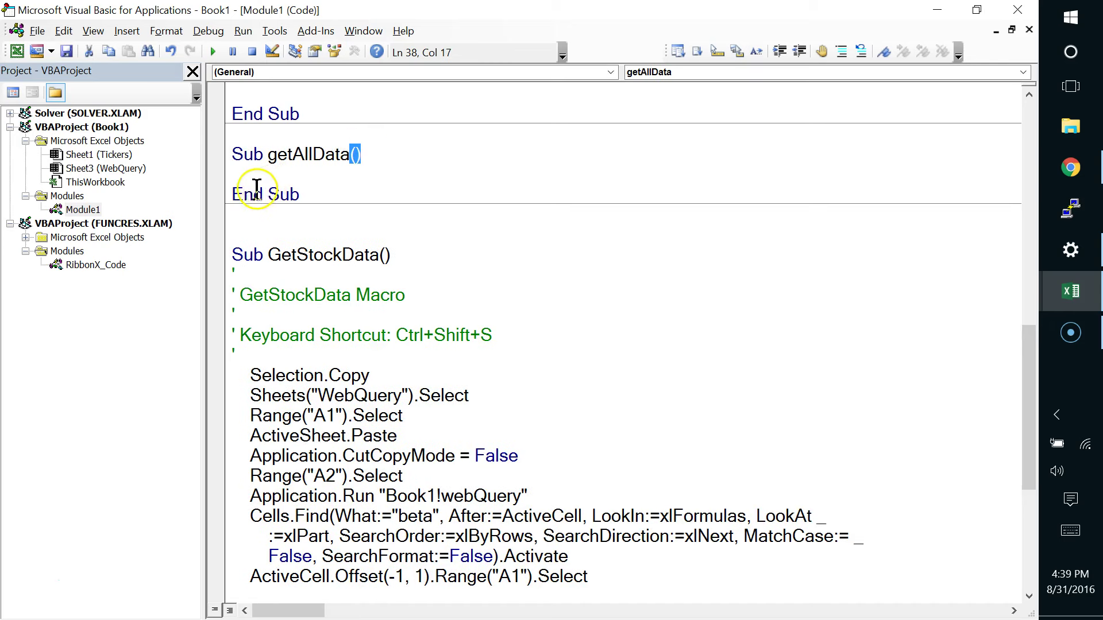
pyautogui.moveTo(242, 194); pyautogui.dragTo(304, 194)
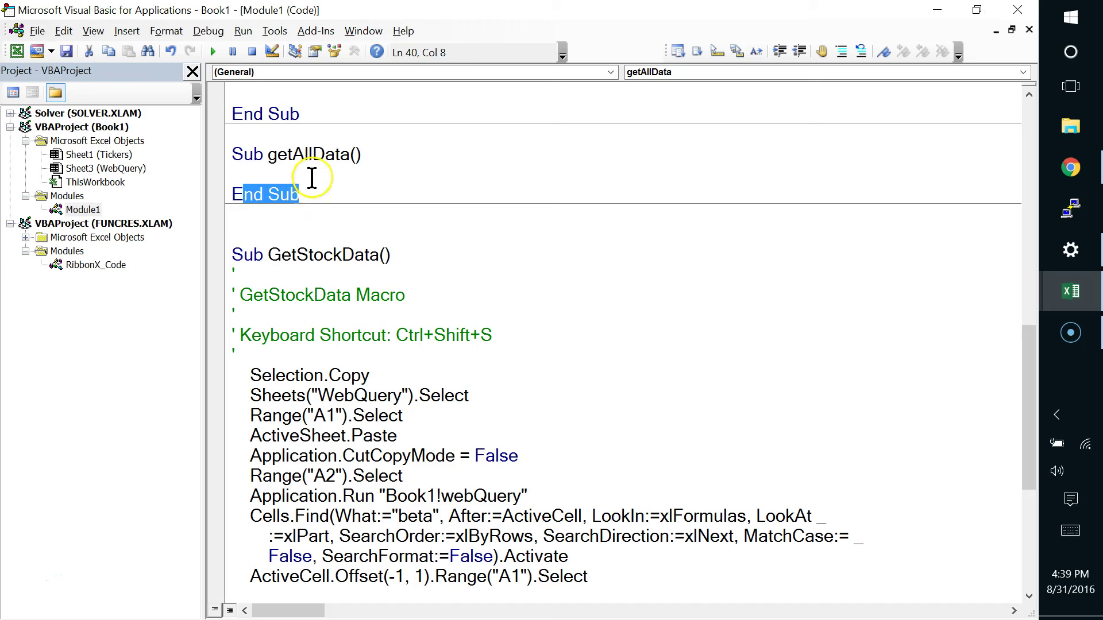
# Copy the GetStockData name into the body of getAllData as an indented call, with blank lines above it
pyautogui.doubleClick(315, 255)
pyautogui.hotkey('ctrl', 'c')
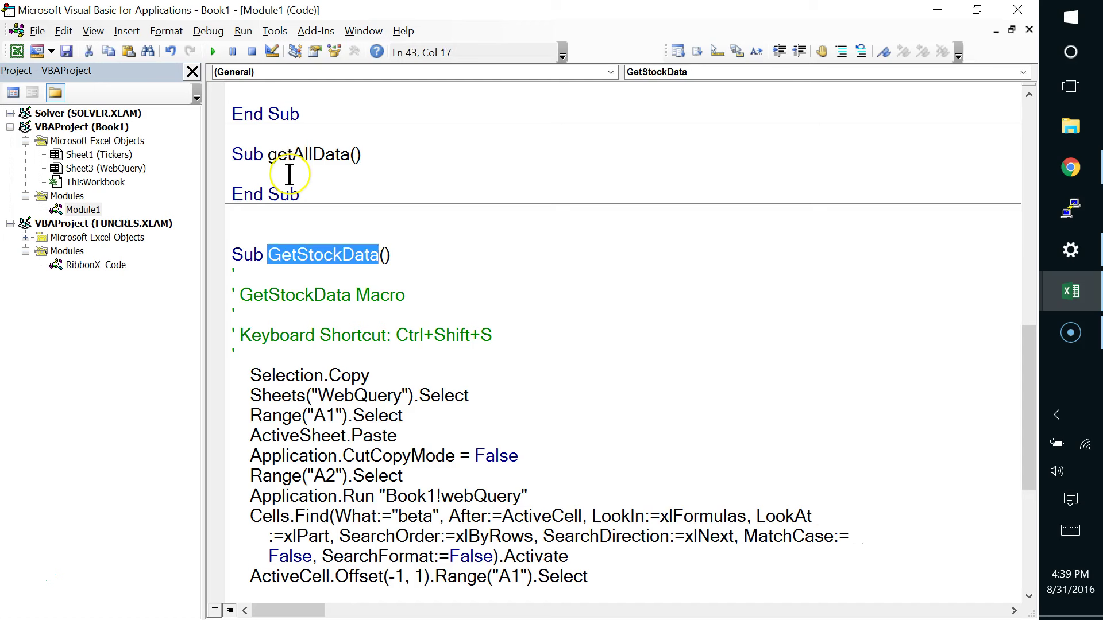
pyautogui.click(285, 172)
pyautogui.press('Return')
pyautogui.press('Return')
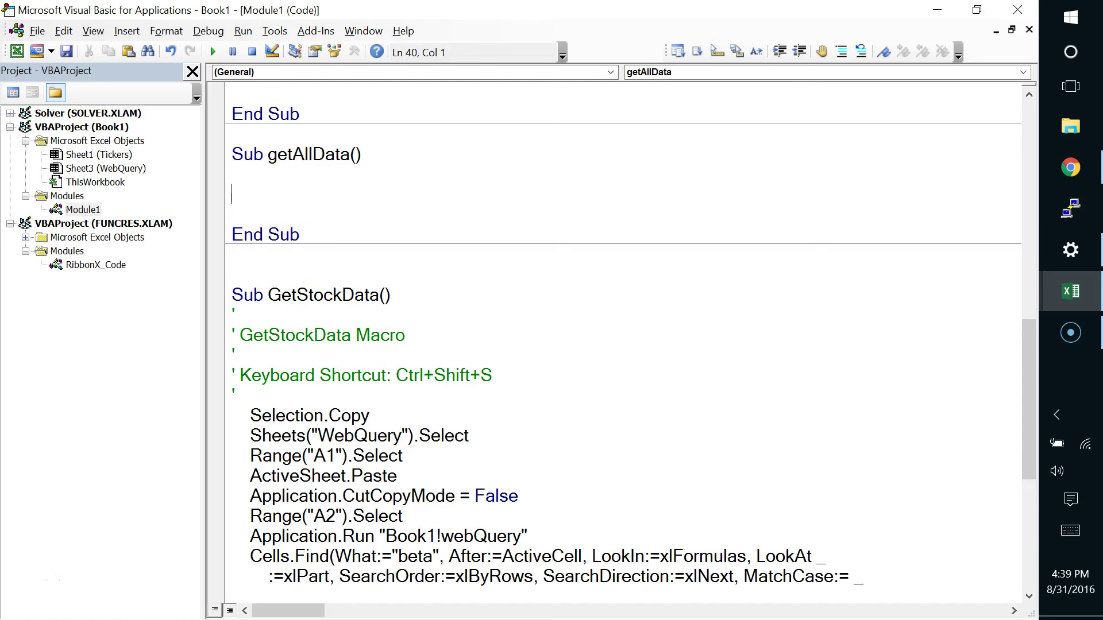
pyautogui.hotkey('ctrl', 'v')
pyautogui.press('Home')
pyautogui.press('Tab')
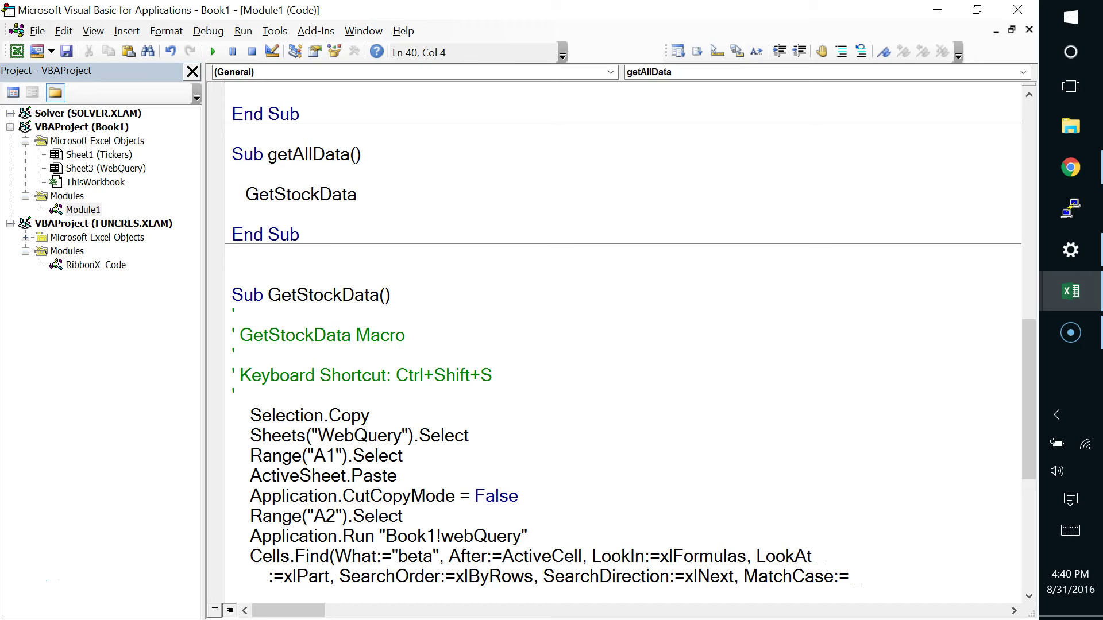
pyautogui.press('Up')
pyautogui.press('Return')
pyautogui.press('Up')
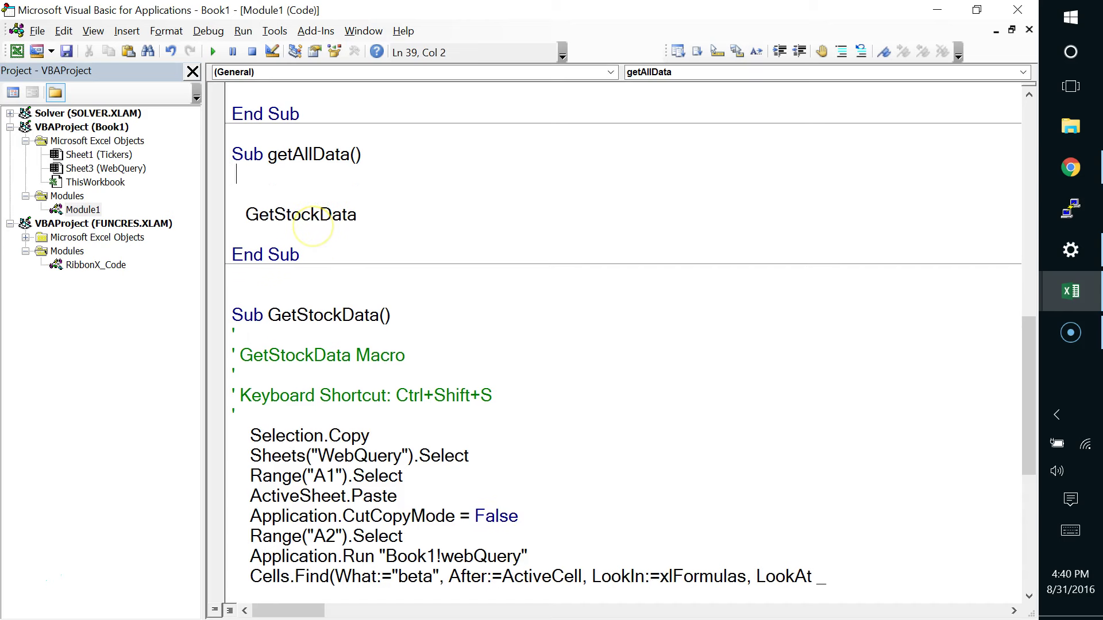
# Copy the Range("A2").Select statement from GetStockData into getAllData, above the GetStockData call
pyautogui.scroll(-2, 424, 234)
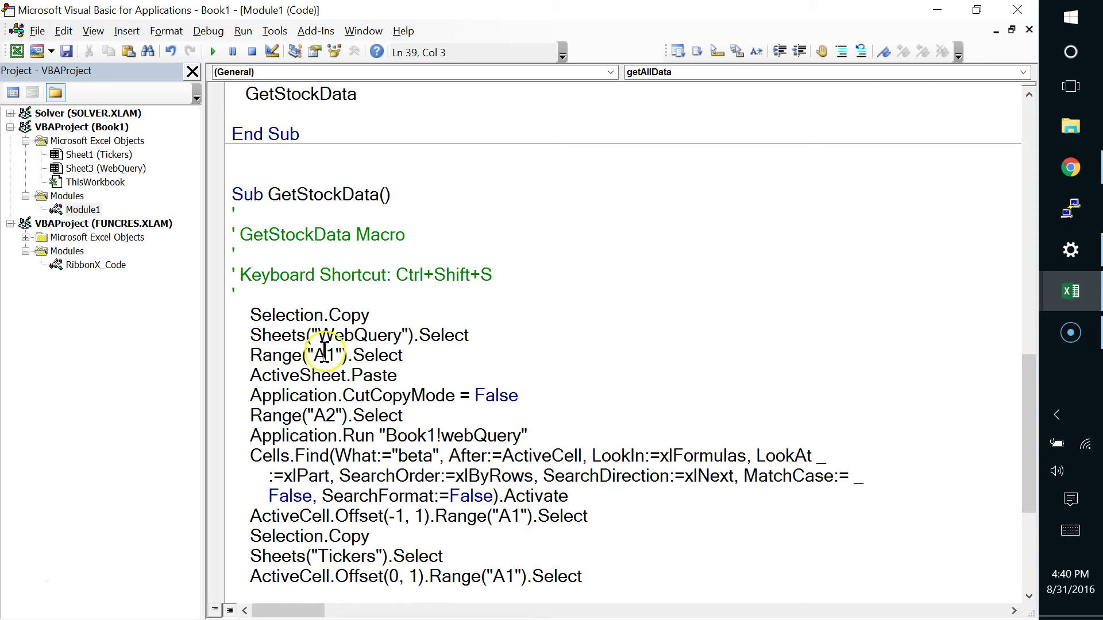
pyautogui.hotkey('alt', 'F11')
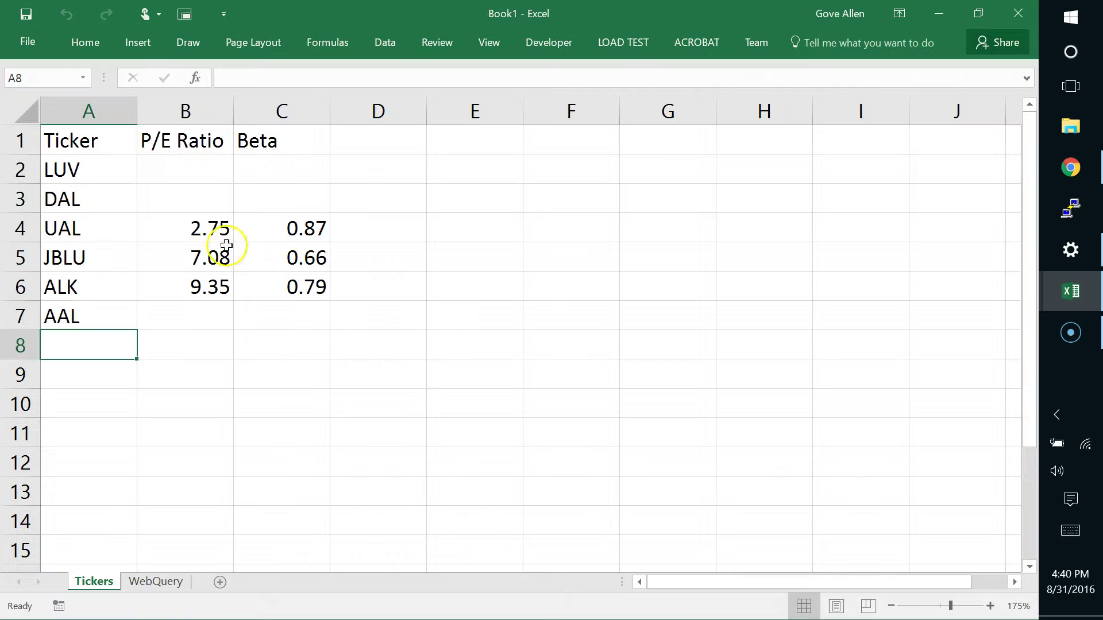
pyautogui.hotkey('alt', 'F11')
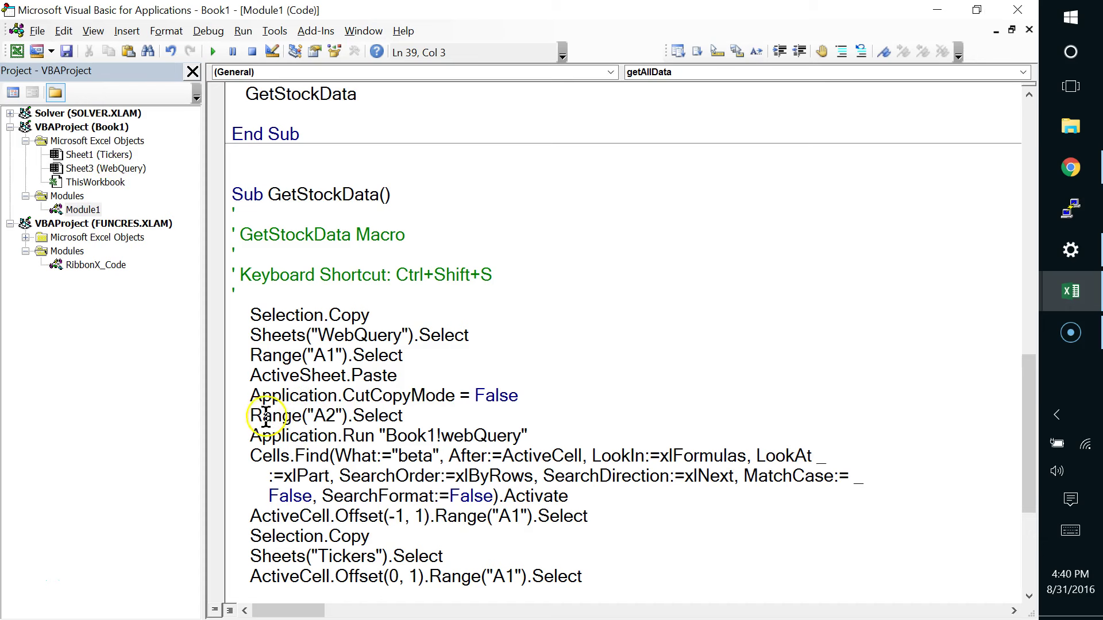
pyautogui.moveTo(250, 413); pyautogui.dragTo(406, 420)
pyautogui.hotkey('ctrl', 'c')
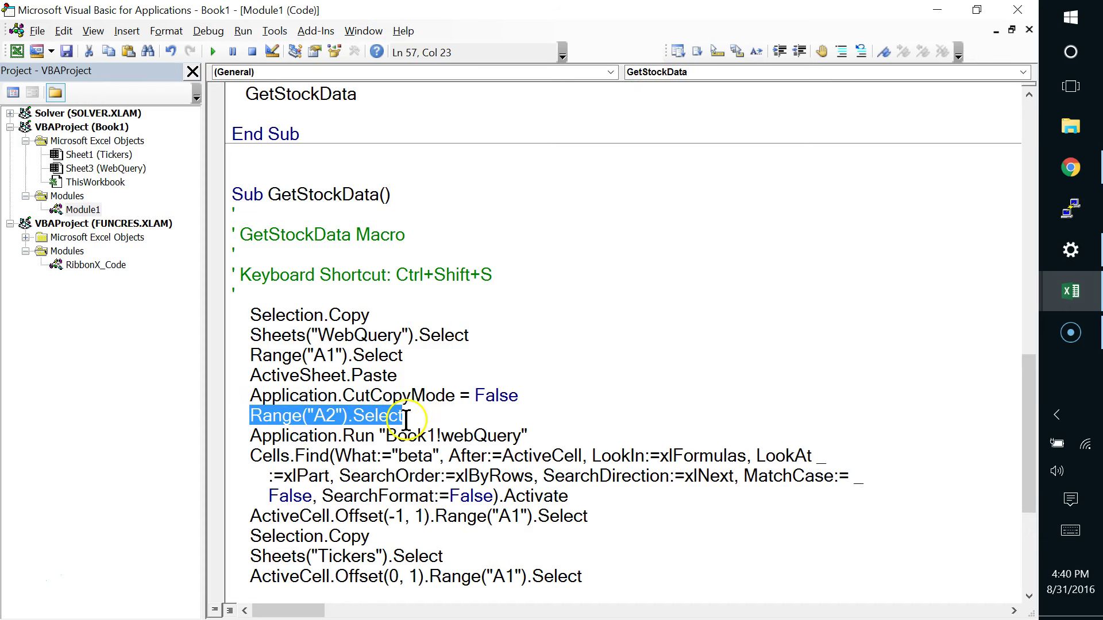
pyautogui.scroll(2, 296, 137)
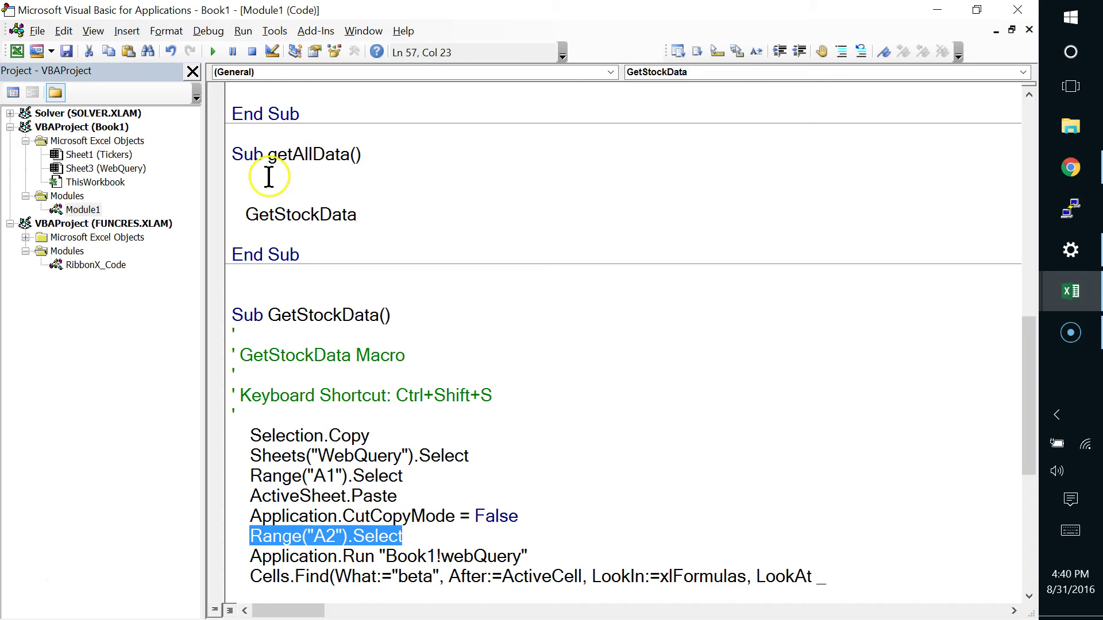
pyautogui.click(269, 176)
pyautogui.hotkey('ctrl', 'v')
pyautogui.press('Home')
pyautogui.press('Return')
pyautogui.press('Down')
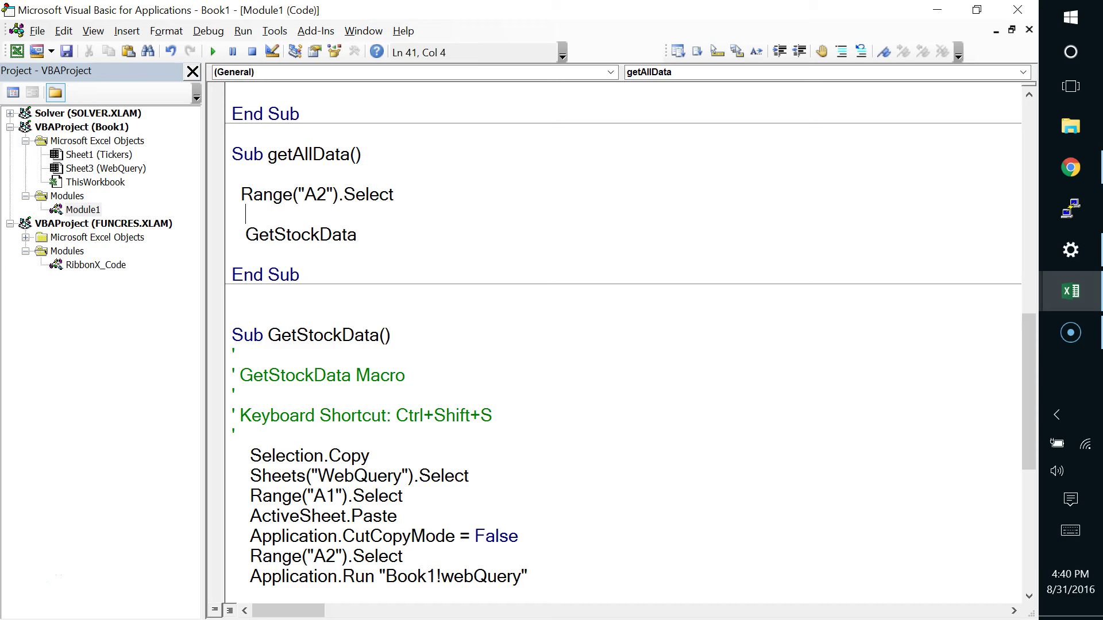
# Indent the GetStockData call further and wrap it in a Do...Loop block, leaving a blank line above Do
pyautogui.press('Down')
pyautogui.press('Up')
pyautogui.press('Left')
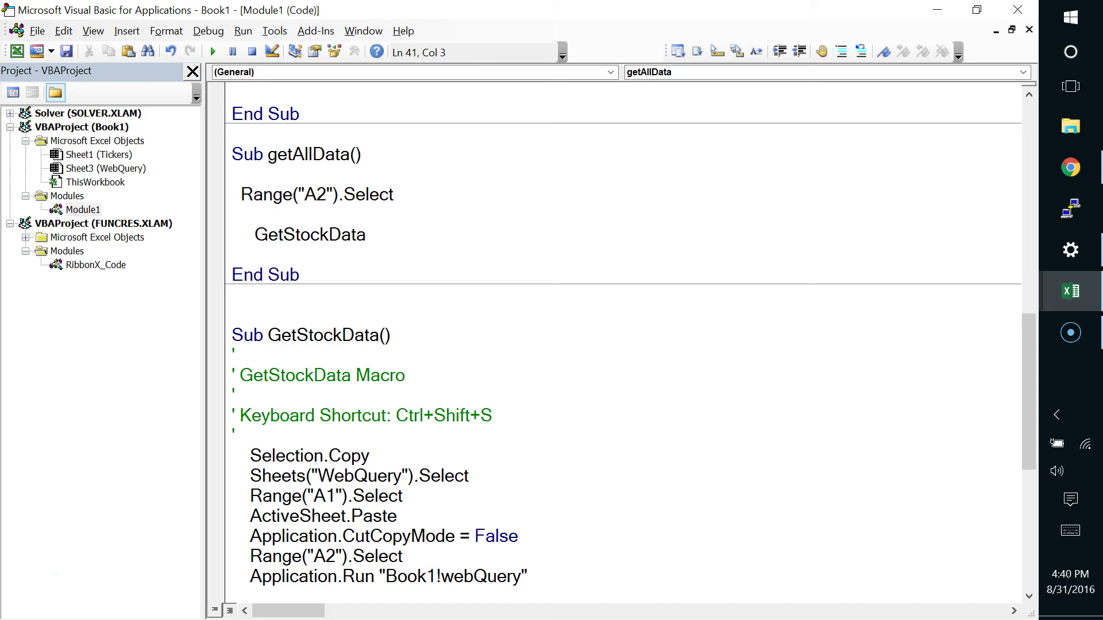
pyautogui.write('do')
pyautogui.press('Down')
pyautogui.press('Down')
pyautogui.write('loop')
pyautogui.press('Return')
pyautogui.press('Return')
pyautogui.press('Up')
pyautogui.press('Up')
pyautogui.press('Up')
pyautogui.press('Up')
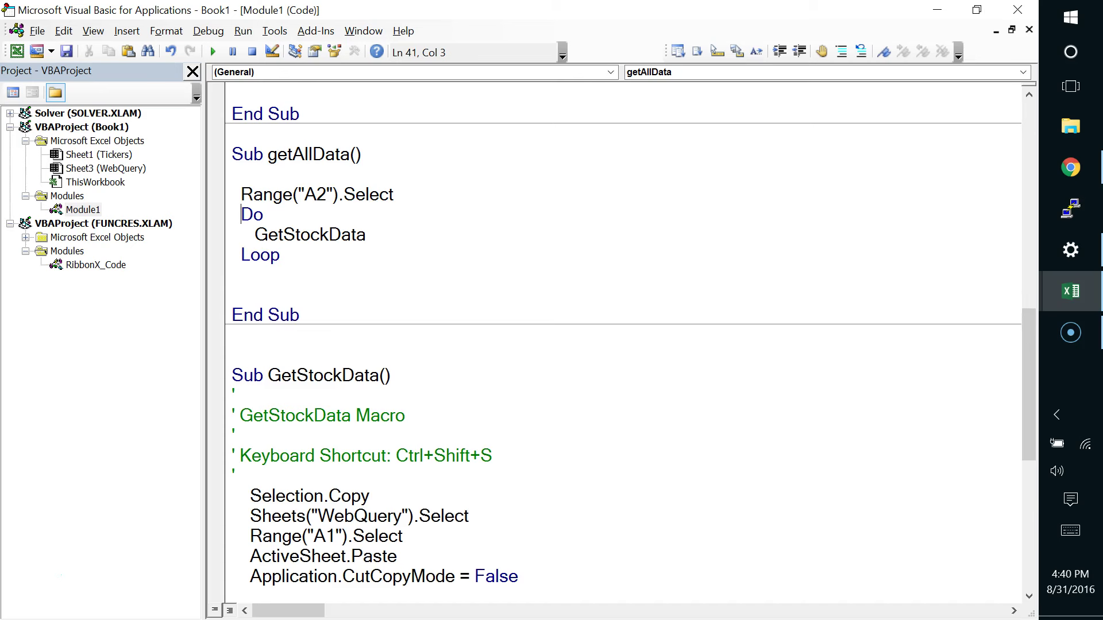
pyautogui.press('Return')
pyautogui.press('Down')
pyautogui.press('Down')
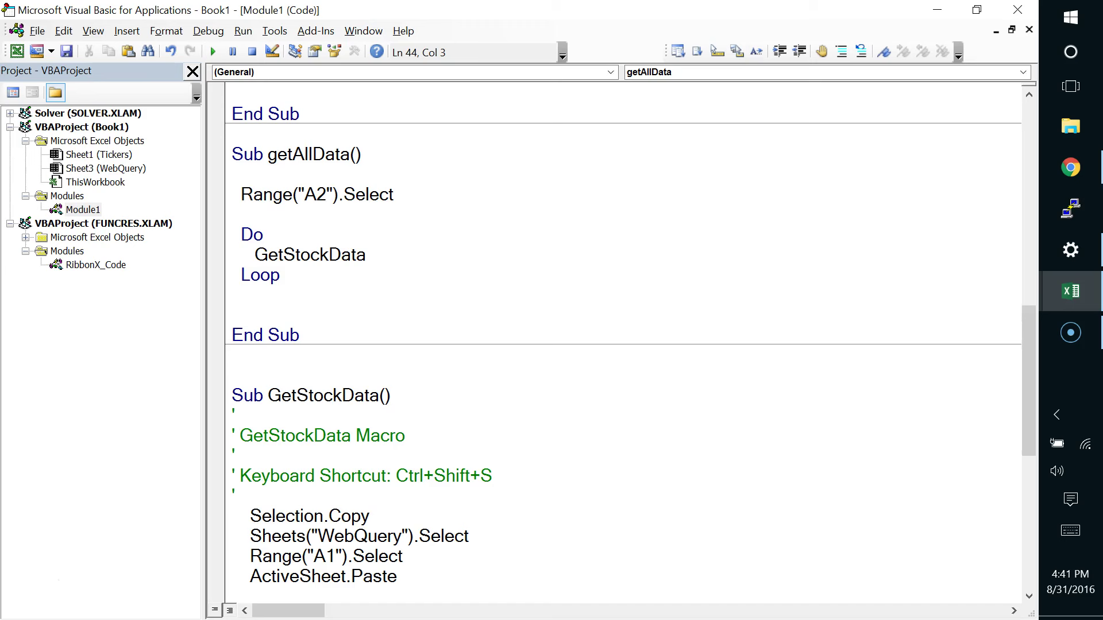
# Complete the loop's Do line in getAllData with the condition Until ActiveCell.Value = ""
pyautogui.press('Up')
pyautogui.press('Up')
pyautogui.press('Right')
pyautogui.press('Right')
pyautogui.write('until activecell')
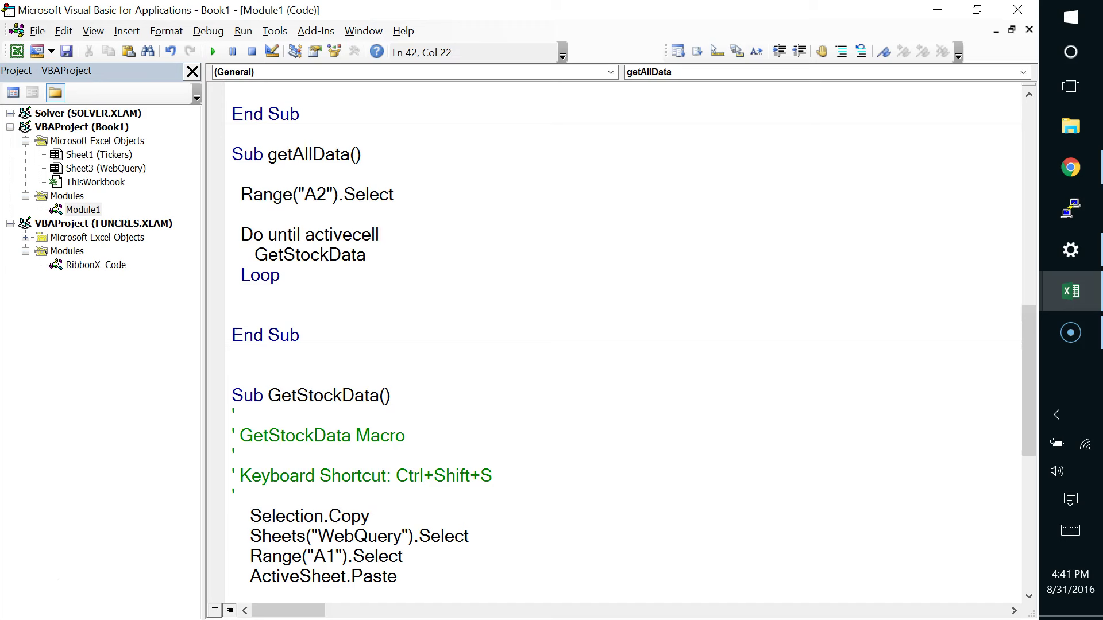
pyautogui.write('.valkye')
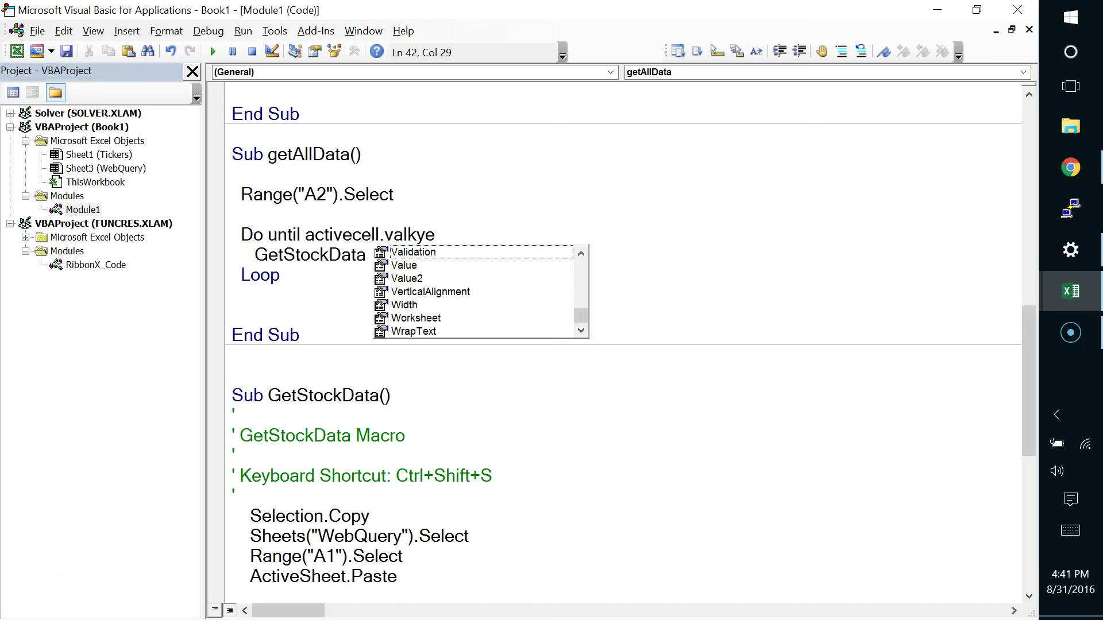
pyautogui.press('BackSpace')
pyautogui.press('BackSpace')
pyautogui.press('BackSpace')
pyautogui.write('ue')
pyautogui.press('Tab')
pyautogui.write('= ')
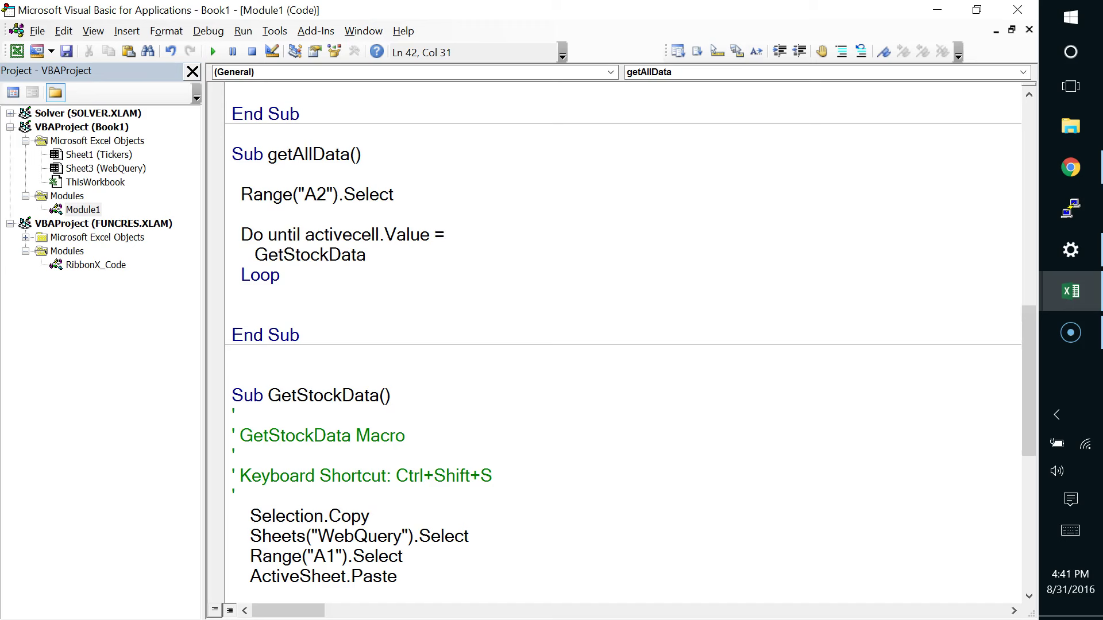
pyautogui.write('""')
pyautogui.press('Left')
pyautogui.write('D')
pyautogui.press('BackSpace')
pyautogui.write('STIOP')
pyautogui.press('BackSpace')
pyautogui.press('BackSpace')
pyautogui.press('BackSpace')
pyautogui.write('OP')
pyautogui.press('BackSpace')
pyautogui.press('BackSpace')
pyautogui.press('BackSpace')
pyautogui.press('BackSpace')
# Review the loop's empty-string condition in getAllData against the end of the ticker list on the Tickers sheet
pyautogui.press('Down')
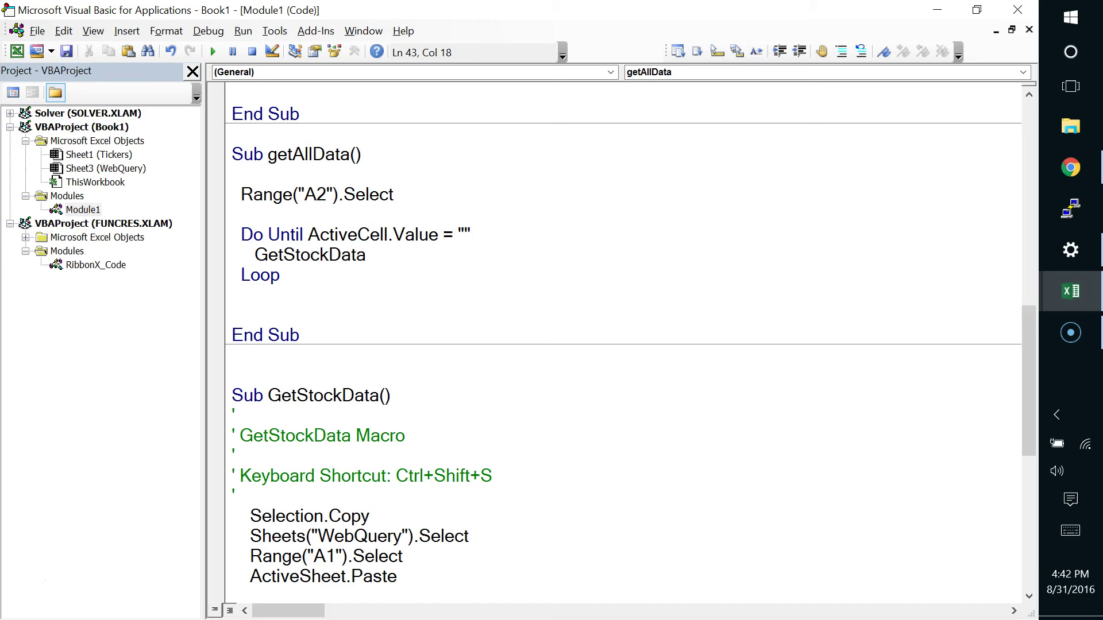
pyautogui.press('Up')
pyautogui.press('Down')
pyautogui.moveTo(457, 234); pyautogui.dragTo(474, 234)
pyautogui.click(496, 235)
pyautogui.click(540, 274)
pyautogui.hotkey('alt', 'F11')
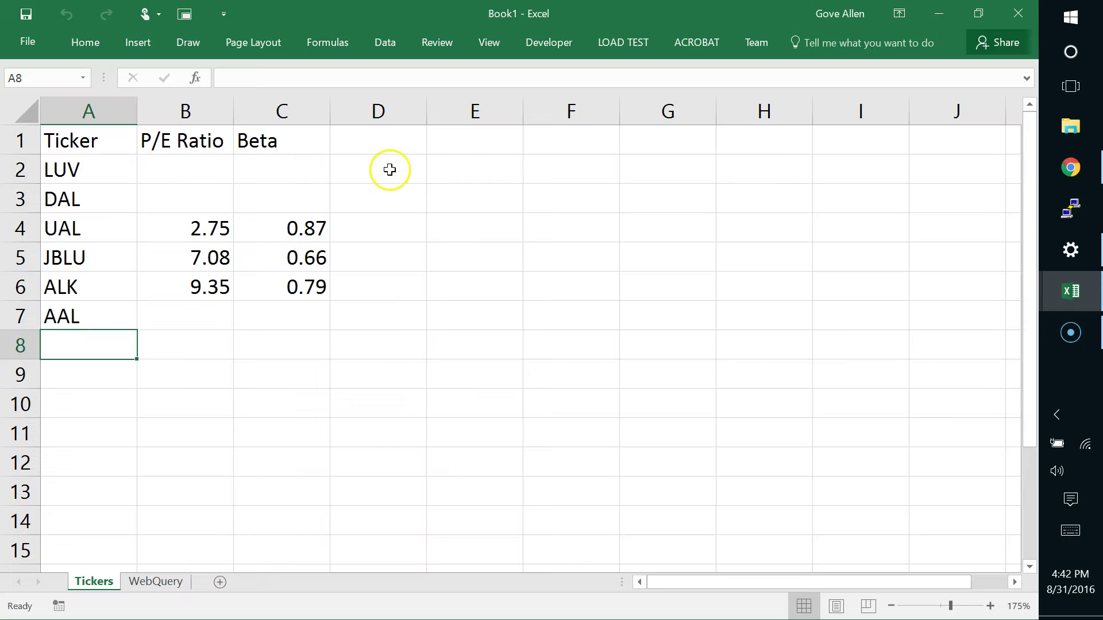
pyautogui.hotkey('alt', 'F11')
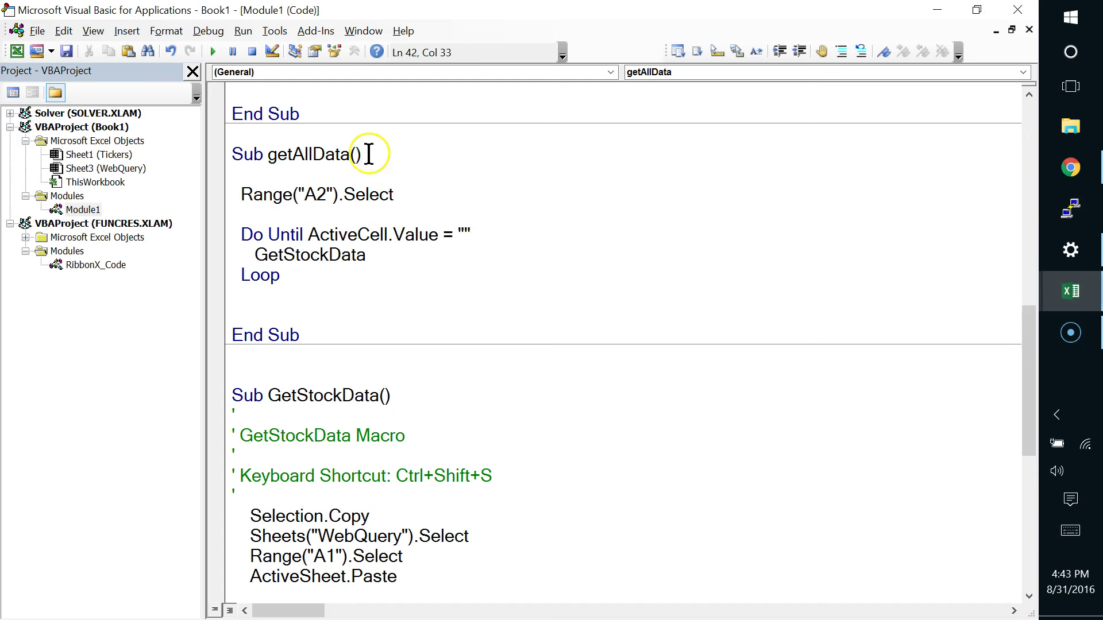
# Add a form-control button across about E1:F2 of the Tickers sheet and assign the getAllData macro to it
pyautogui.hotkey('alt', 'F11')
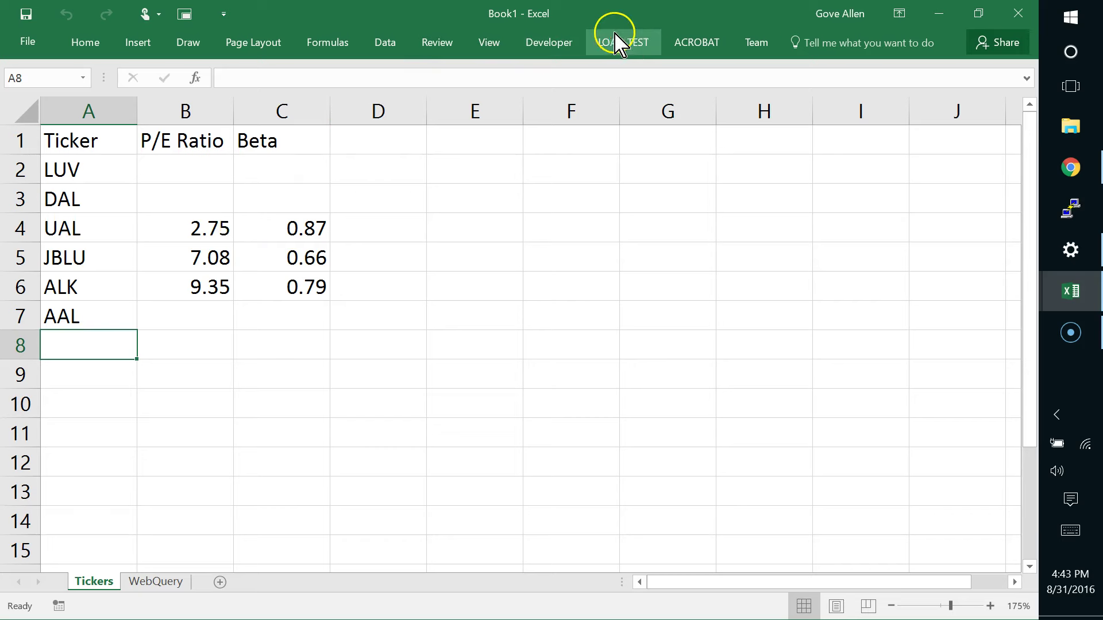
pyautogui.click(542, 46)
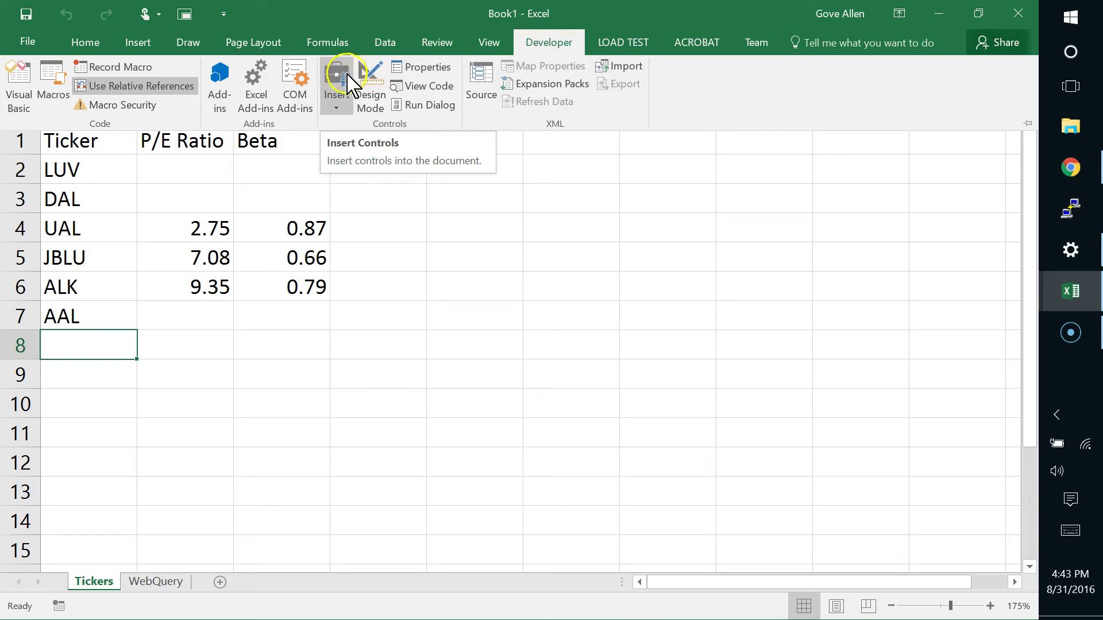
pyautogui.click(338, 110)
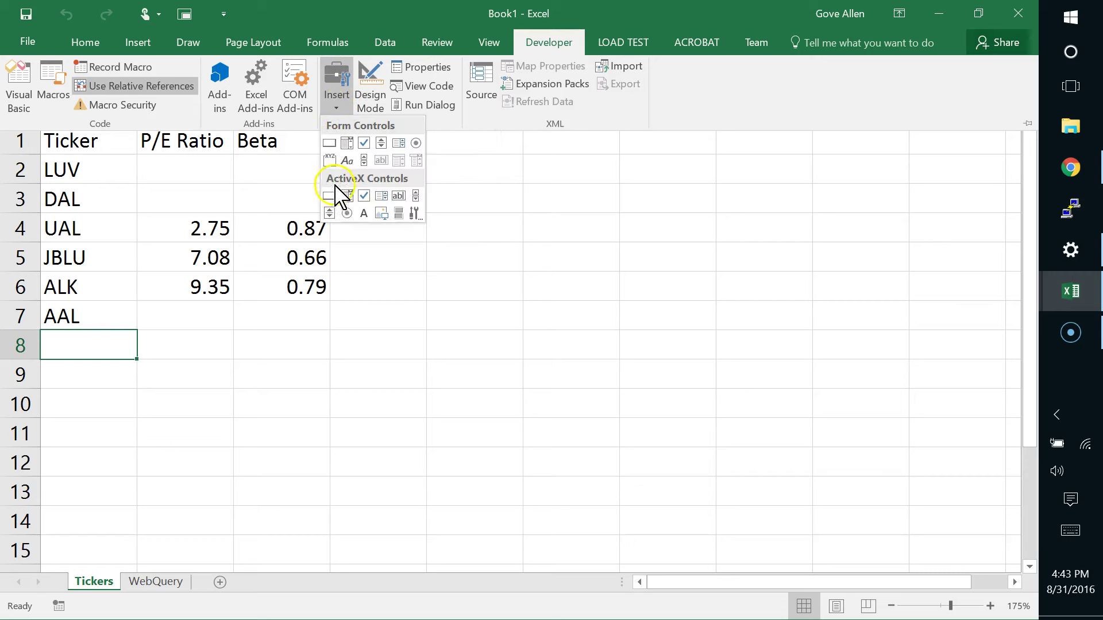
pyautogui.click(330, 143)
pyautogui.click(332, 146)
pyautogui.moveTo(443, 141); pyautogui.dragTo(573, 181)
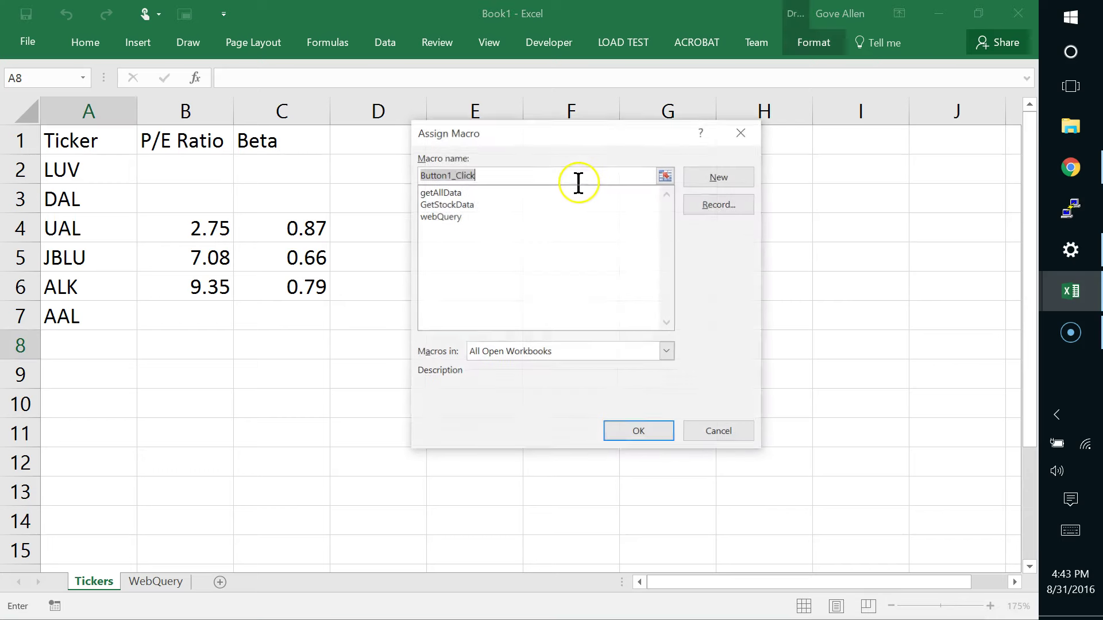
pyautogui.moveTo(517, 141); pyautogui.dragTo(628, 143)
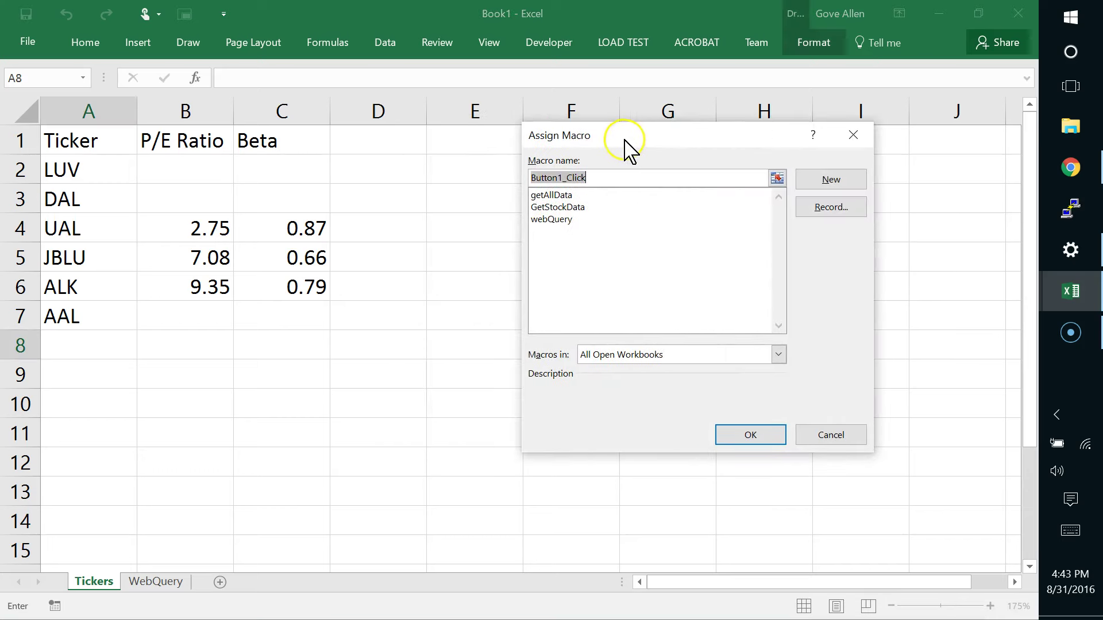
pyautogui.click(560, 196)
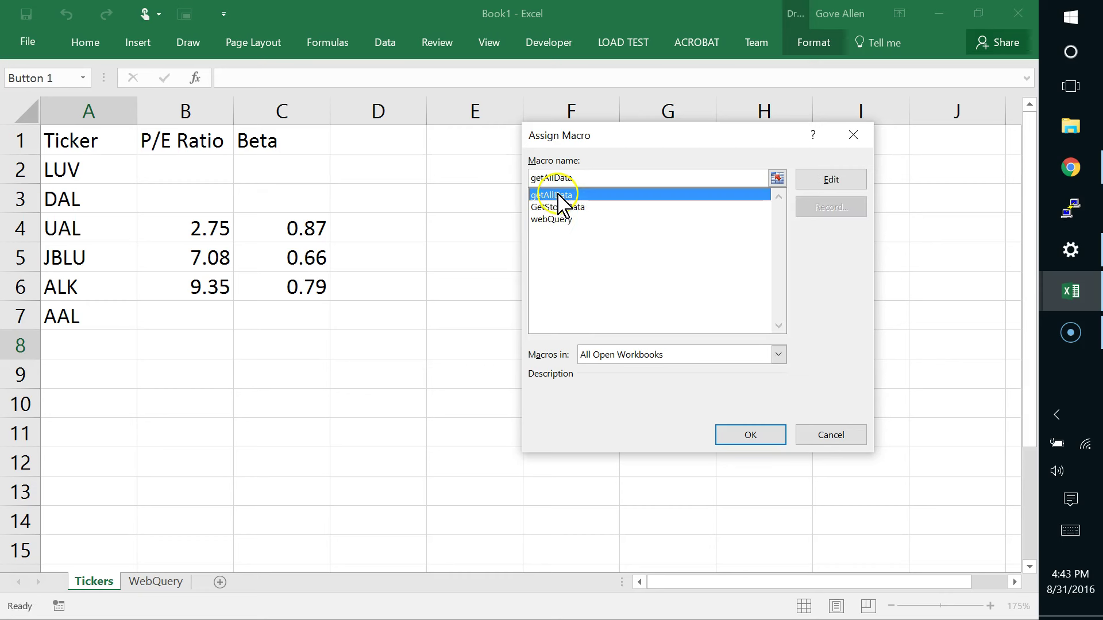
pyautogui.click(752, 437)
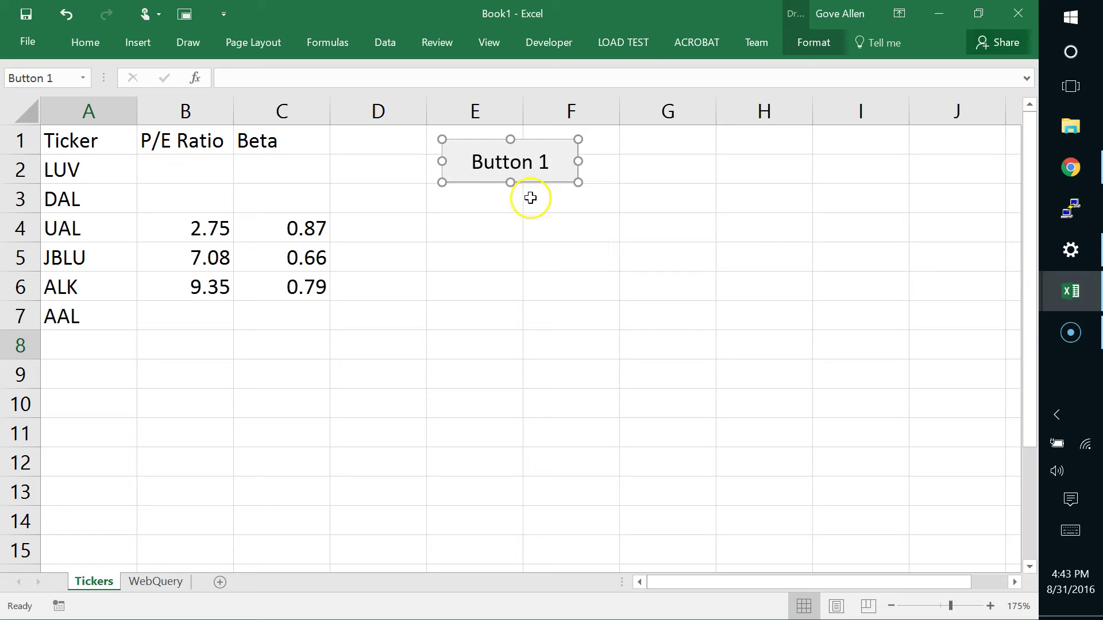
# Replace the new button's caption with Get Data and deselect the button
pyautogui.click(476, 163)
pyautogui.press('Delete')
pyautogui.press('Delete')
pyautogui.press('Delete')
pyautogui.press('Delete')
pyautogui.press('Delete')
pyautogui.press('Delete')
pyautogui.press('Delete')
pyautogui.press('Delete')
pyautogui.write('S')
pyautogui.press('BackSpace')
pyautogui.write('Get Data')
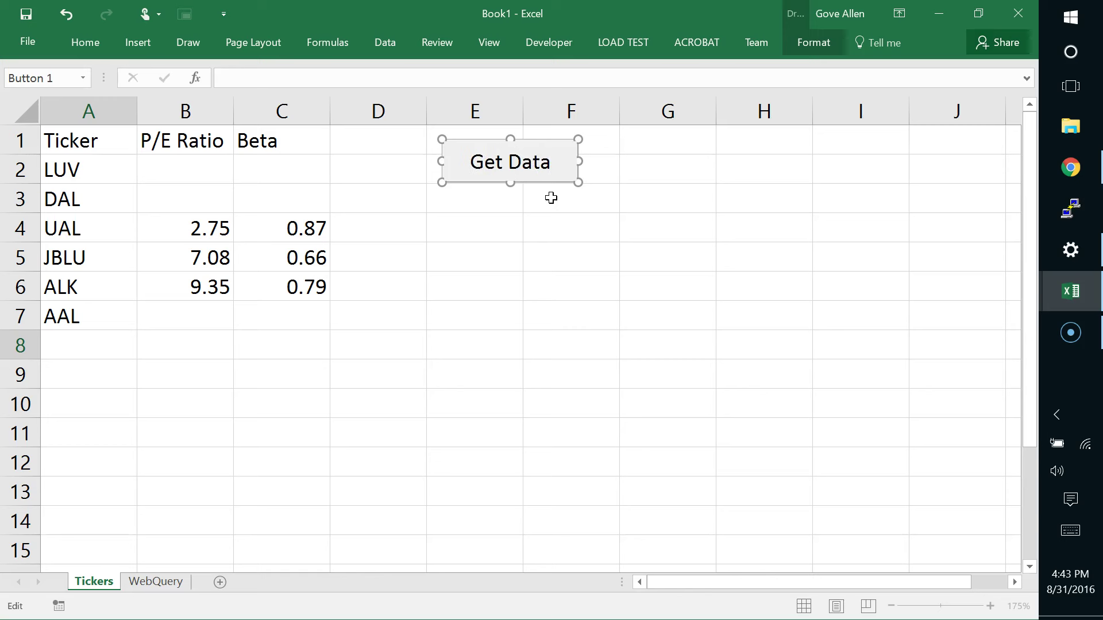
pyautogui.click(532, 222)
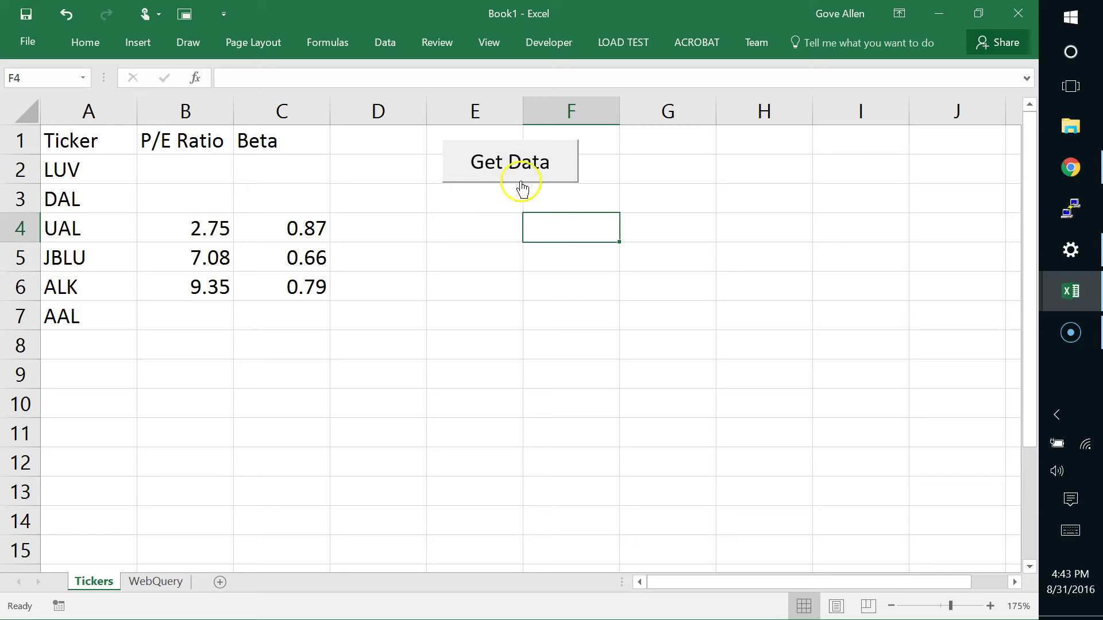
# Clear the P/E Ratio and Beta values in B4:C6 and run getAllData with the Get Data button
pyautogui.moveTo(229, 216); pyautogui.dragTo(279, 290)
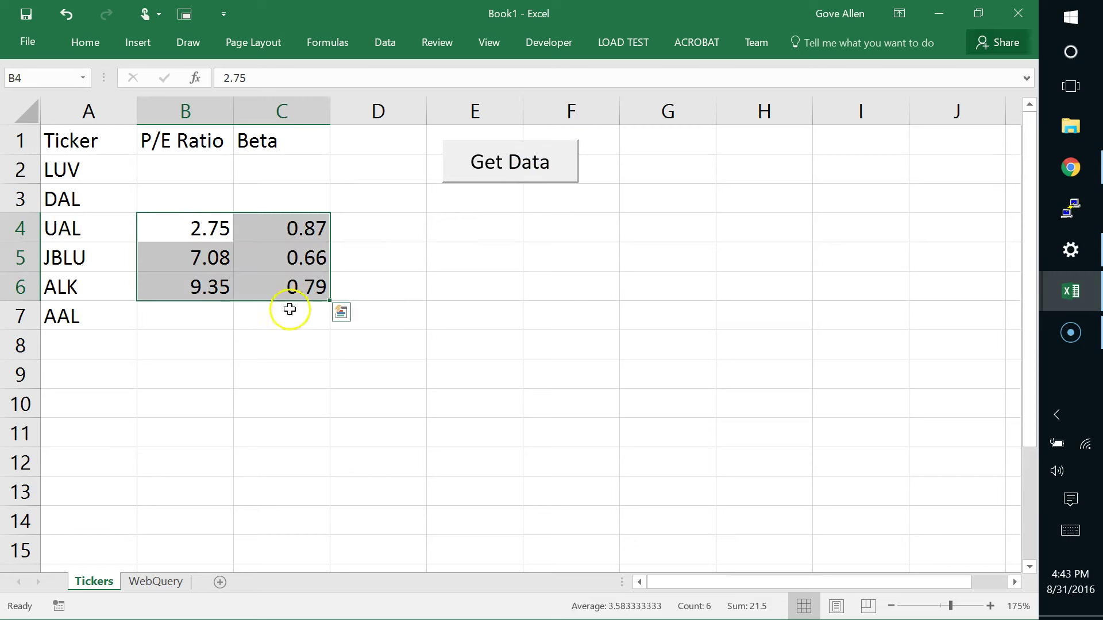
pyautogui.press('Delete')
pyautogui.click(466, 408)
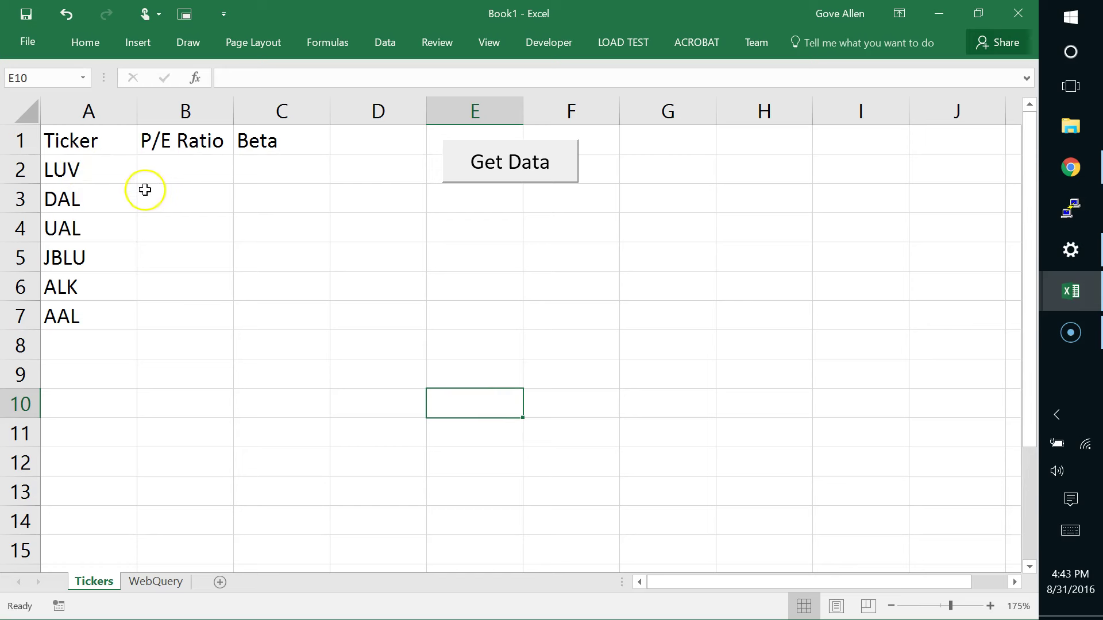
pyautogui.click(510, 162)
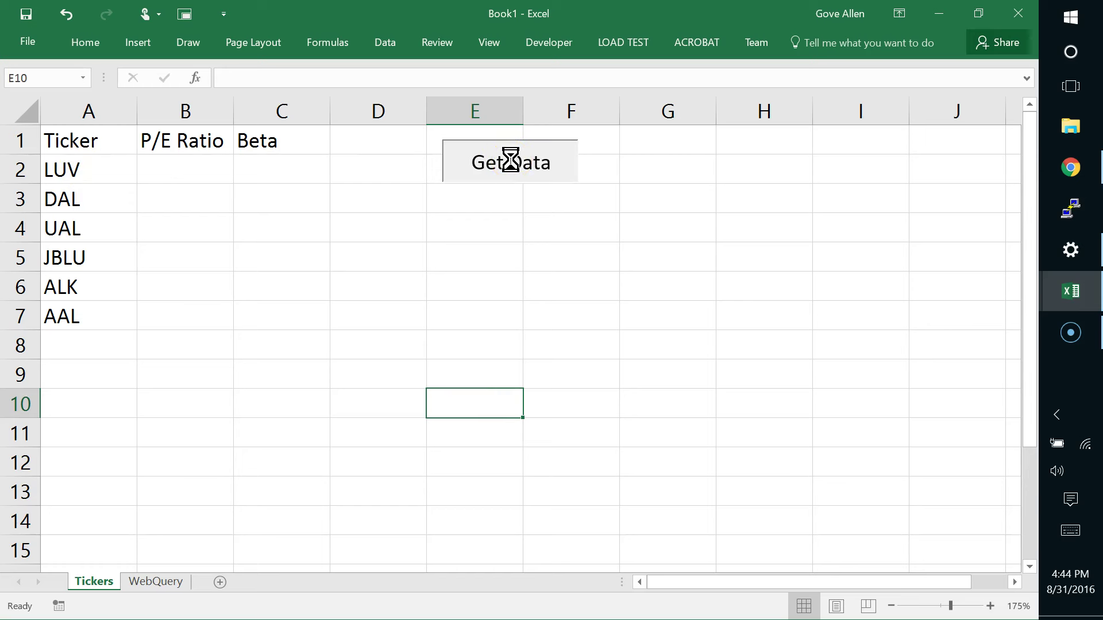